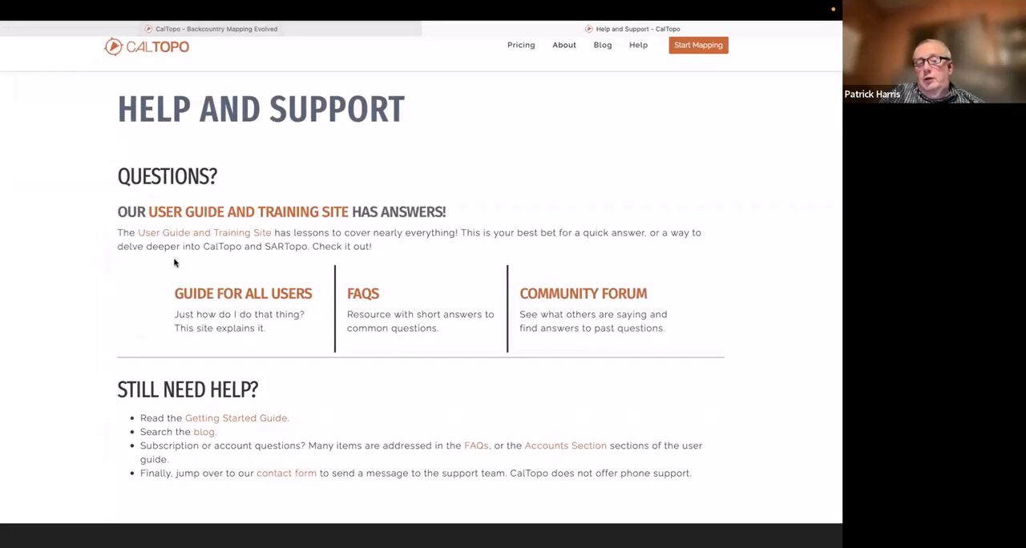
Open the Guide for All Users and look through its list of chapters and lessons
click(200, 294)
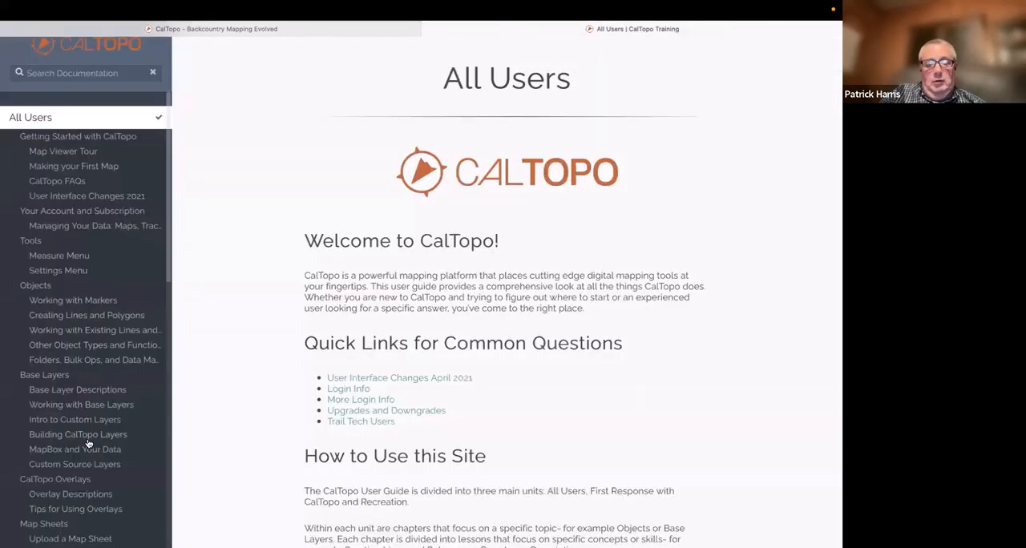
scroll(94, 390, down, 3)
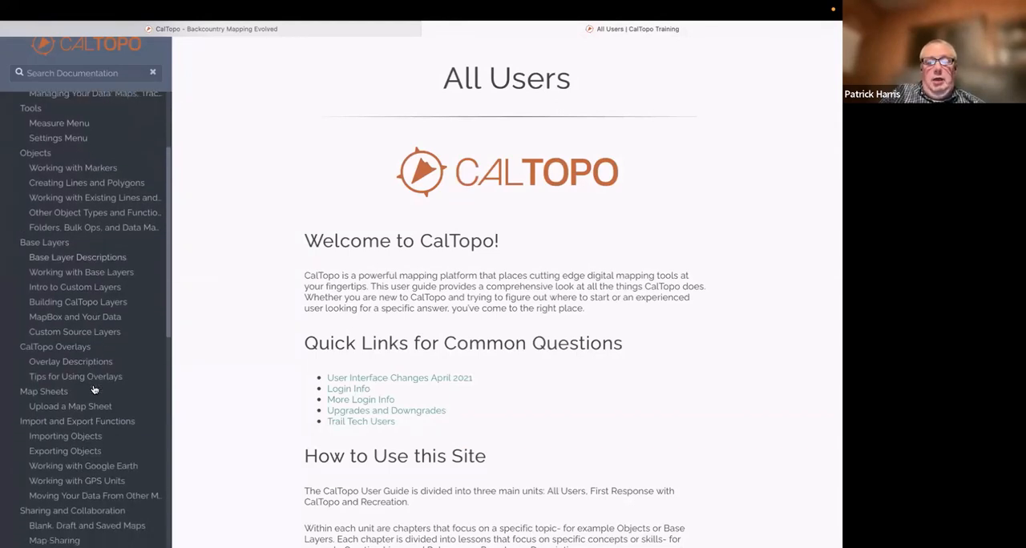
scroll(94, 389, up, 3)
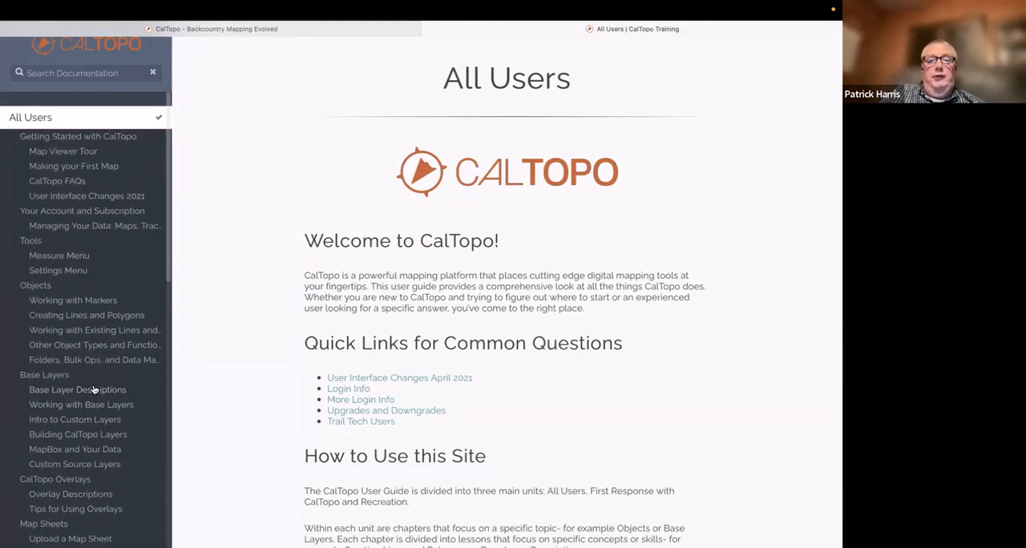
Return from the user guide to the Help and Support page
click(297, 33)
click(460, 36)
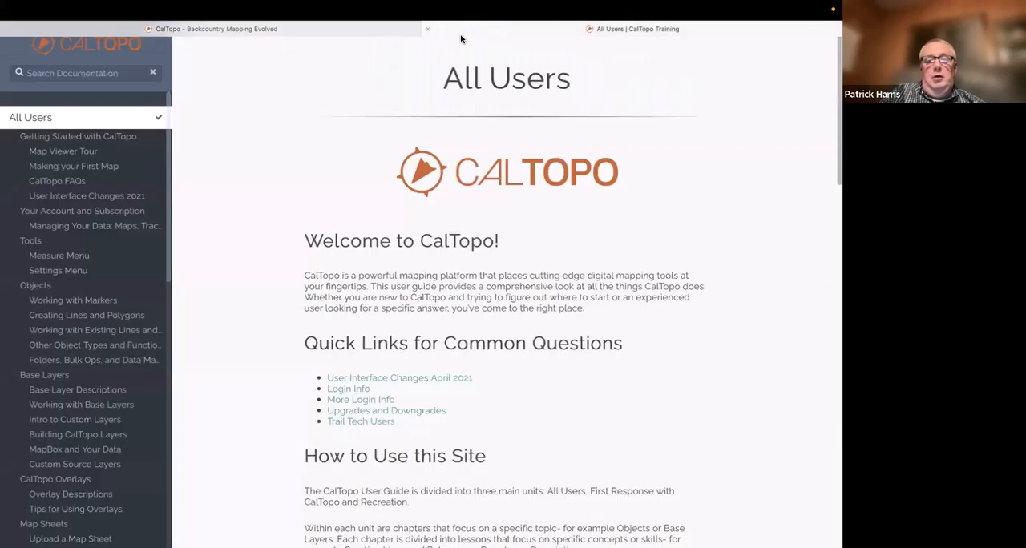
right_click(202, 100)
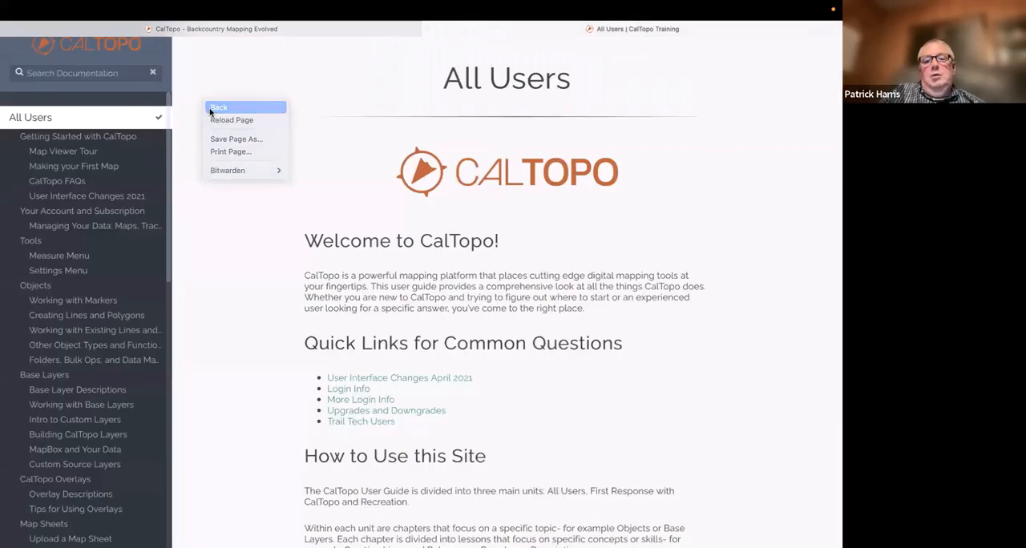
click(213, 108)
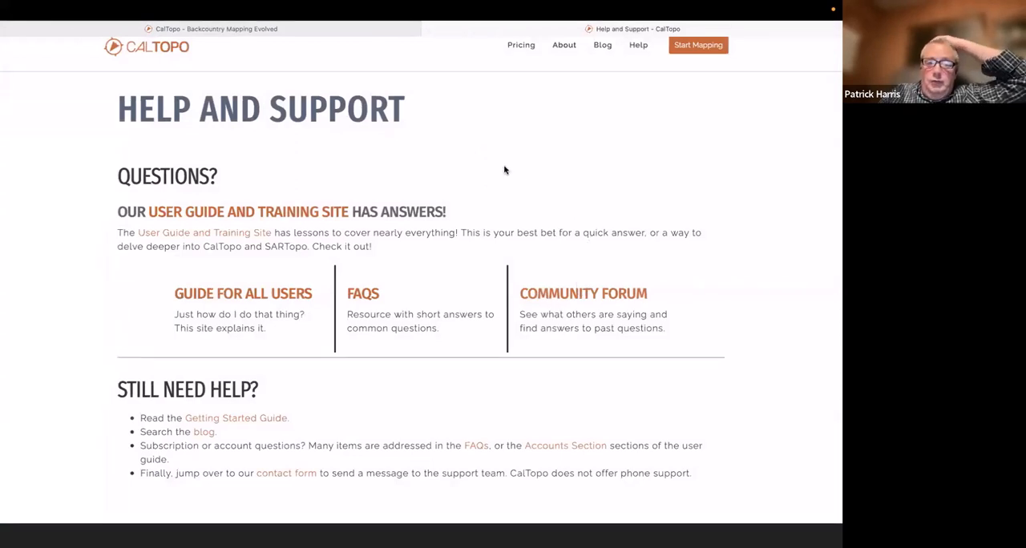
Switch back to the CalTopo map viewer and display it in full screen
click(328, 30)
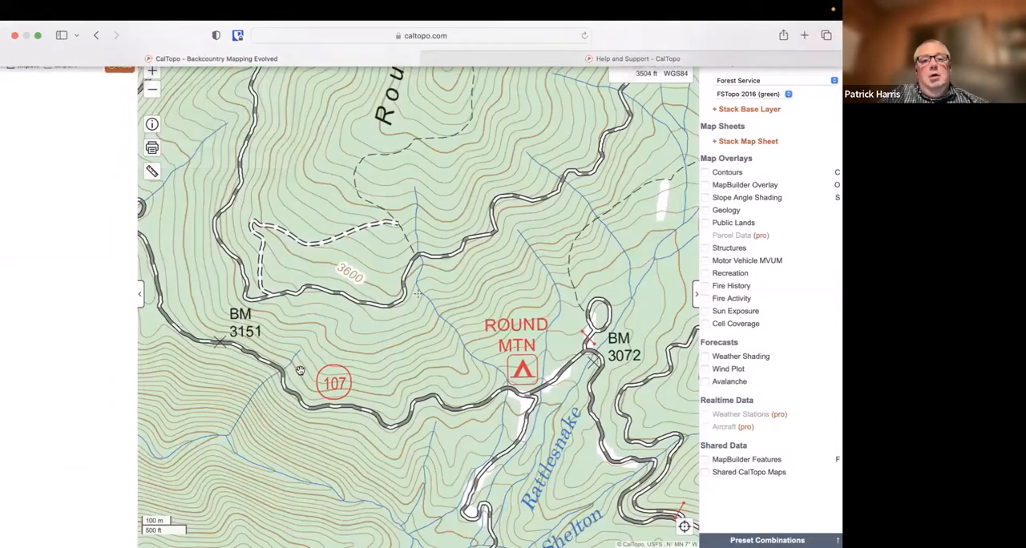
click(38, 35)
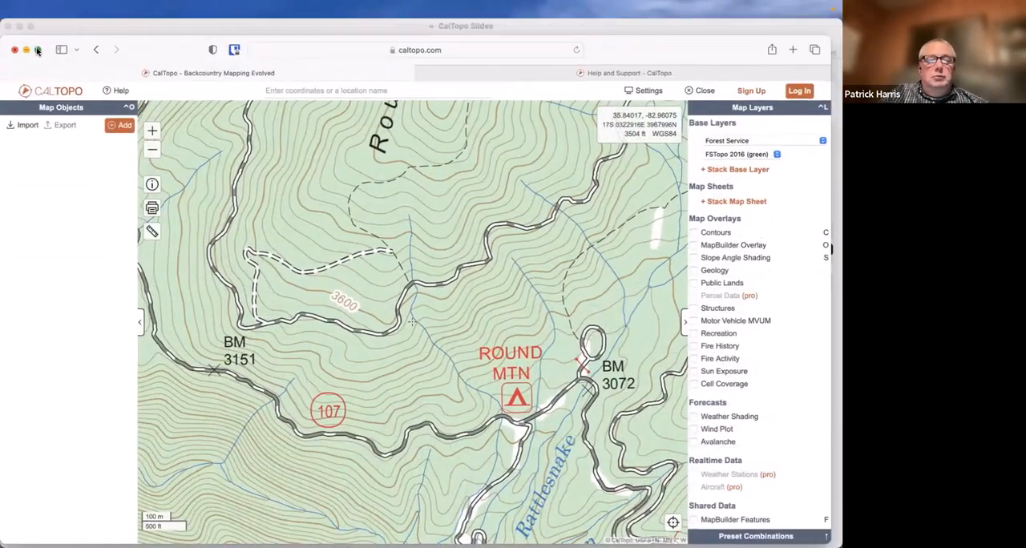
click(37, 40)
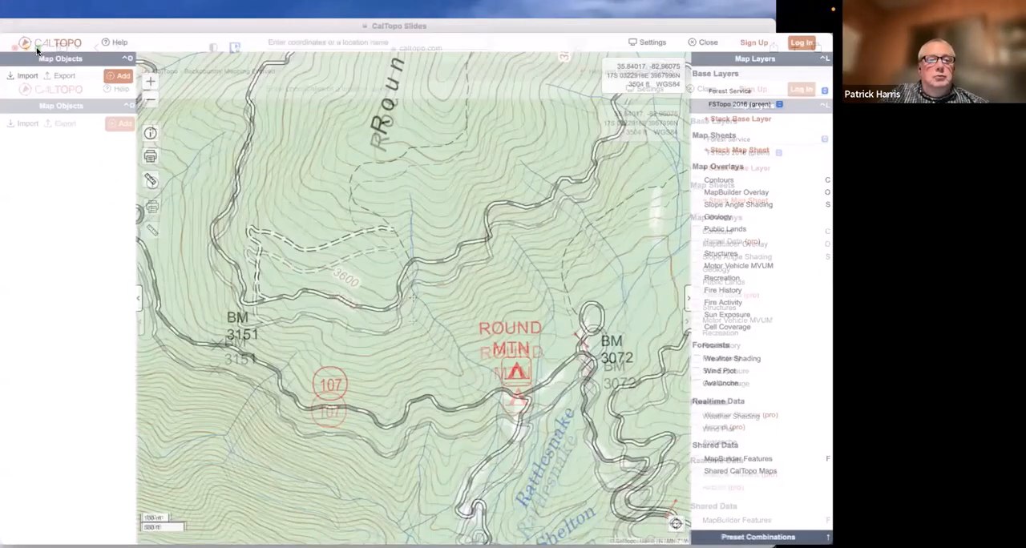
Search for the location "mount hardy" and centre the map there
click(325, 30)
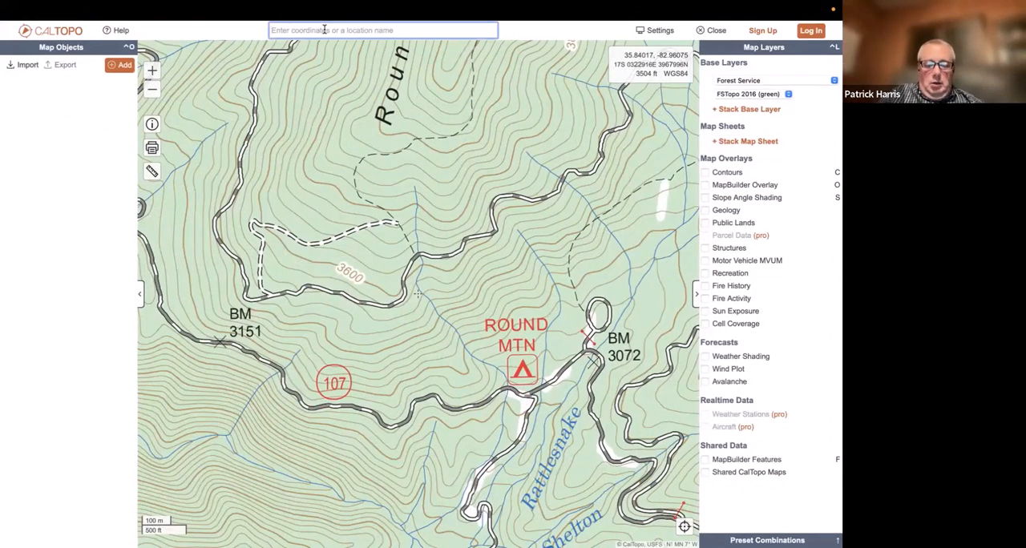
text(m)
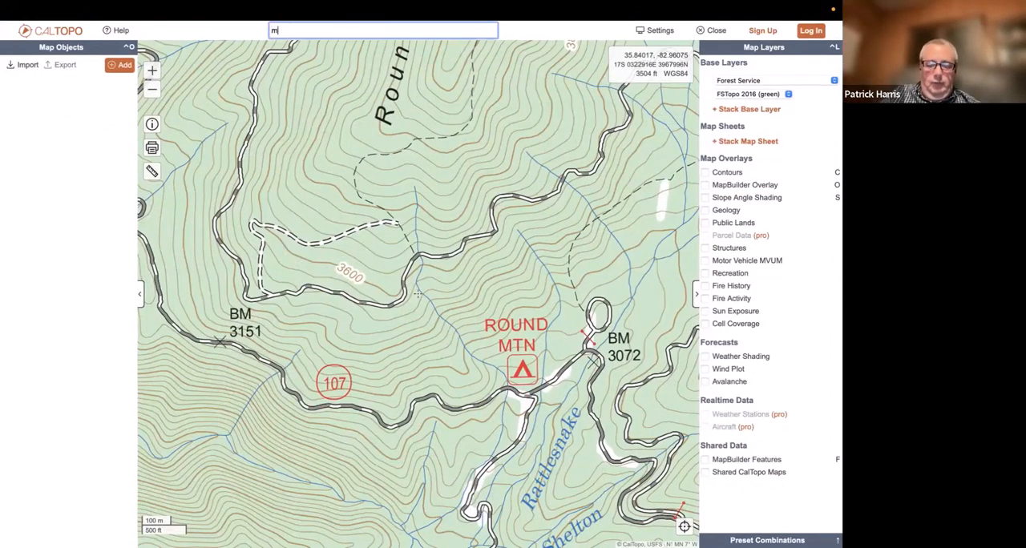
text(ount hard)
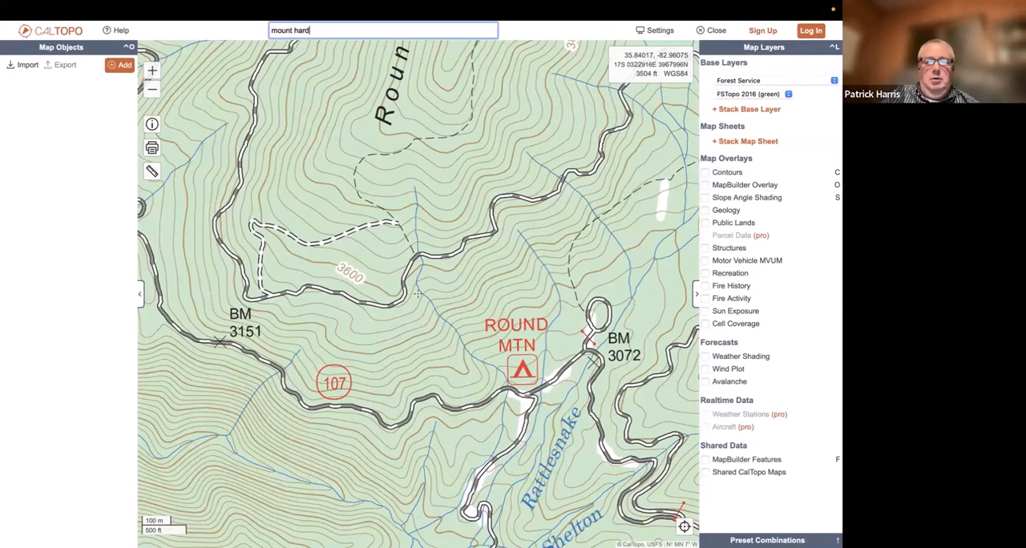
text(y)
key(Return)
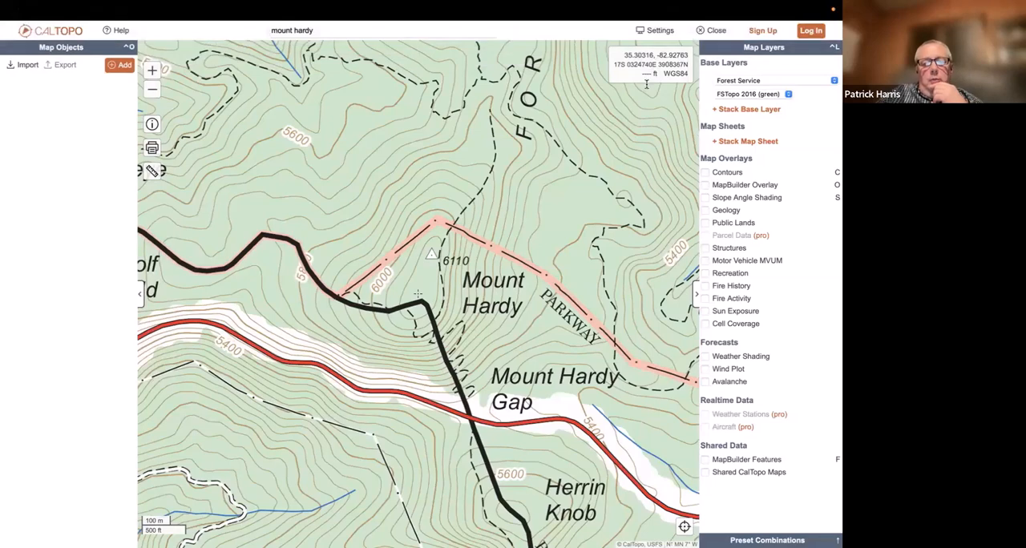
Turn the UTM/USNG grid on and off again in the map settings, and review the Default Mode options, keeping Recreation
click(660, 32)
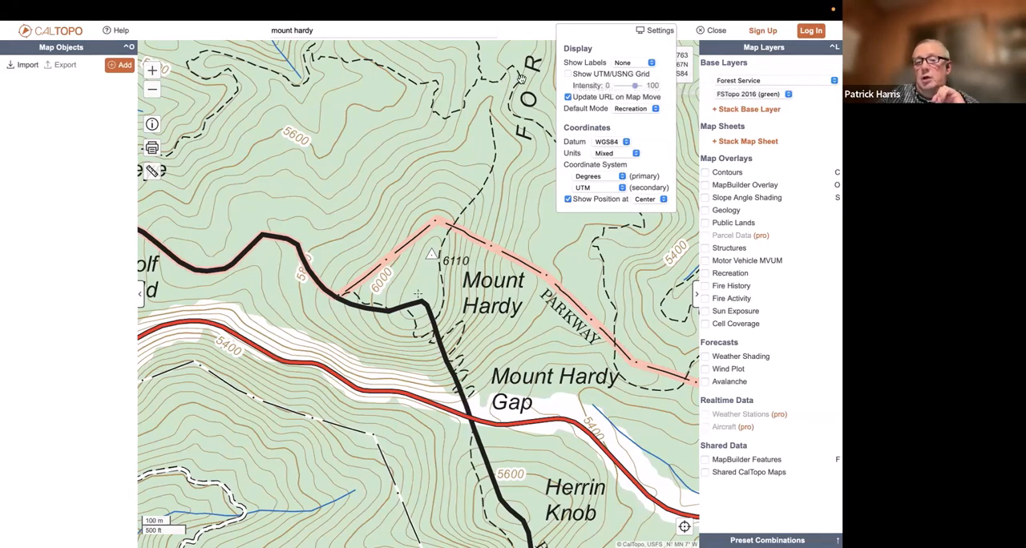
click(567, 73)
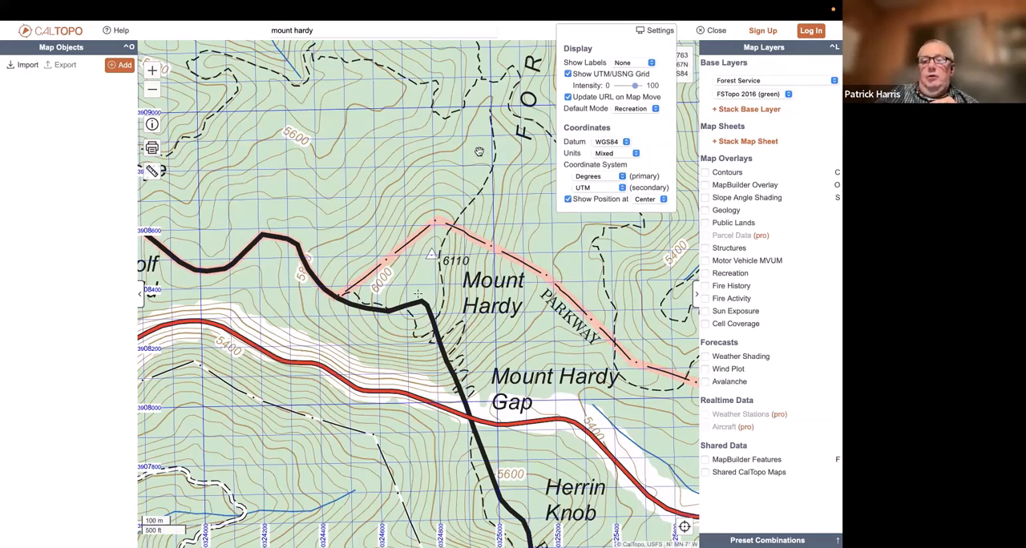
click(567, 73)
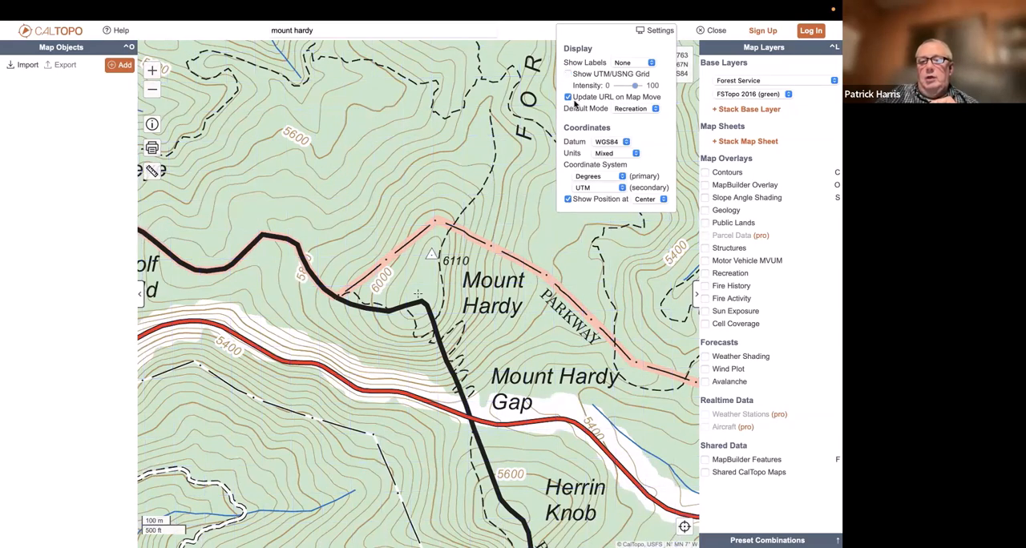
click(642, 109)
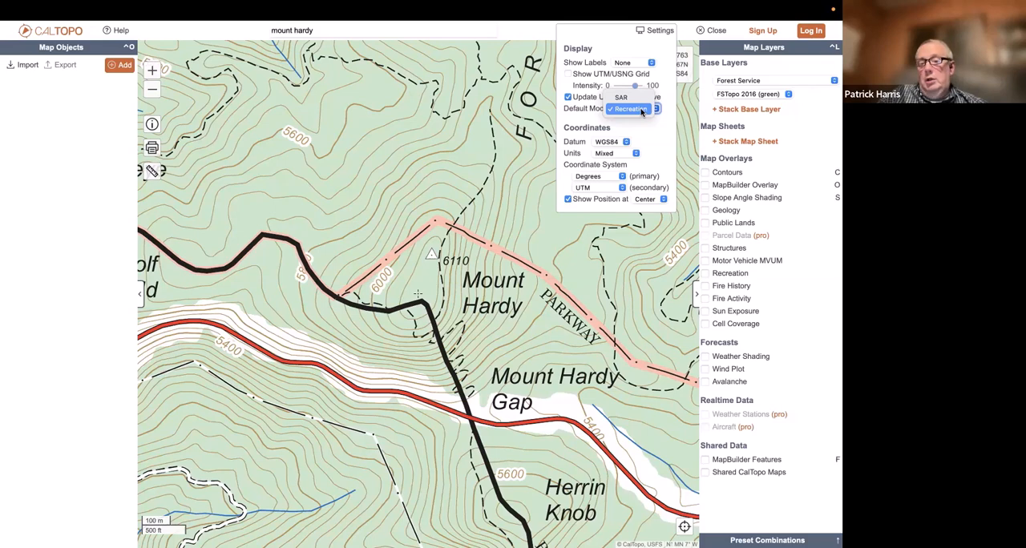
click(641, 111)
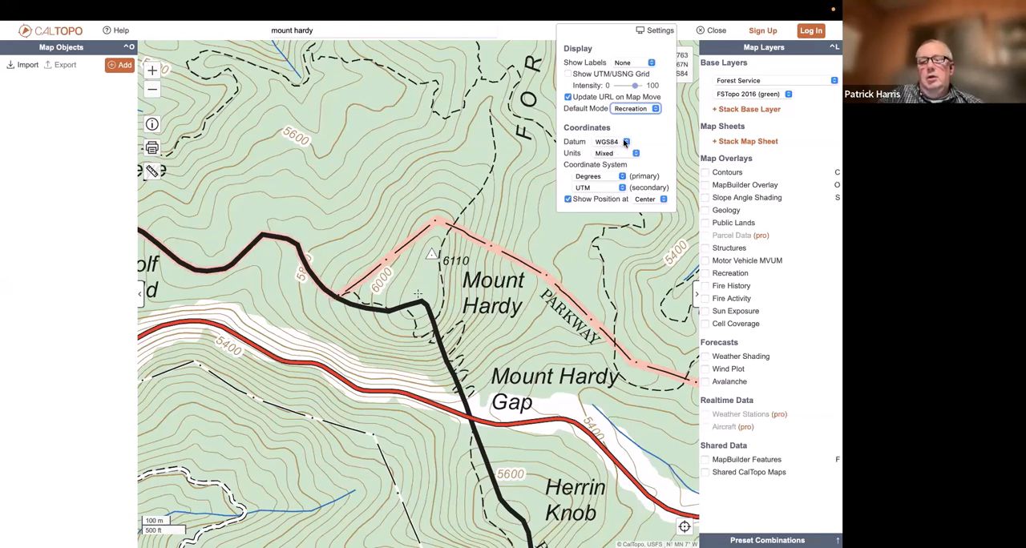
Switch the coordinate datum to NAD27, check the position read-out on the map, and restore the datum to WGS84
click(625, 142)
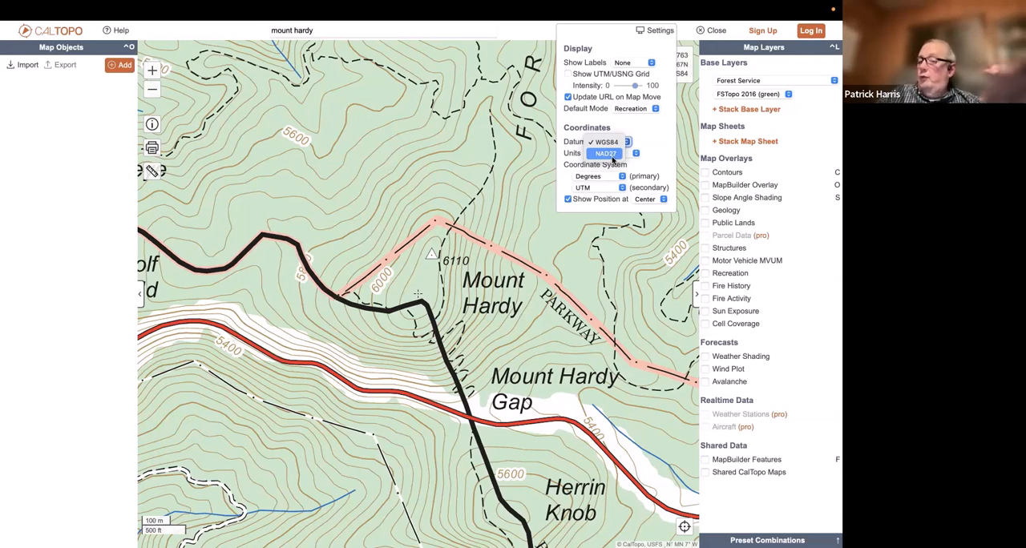
click(609, 154)
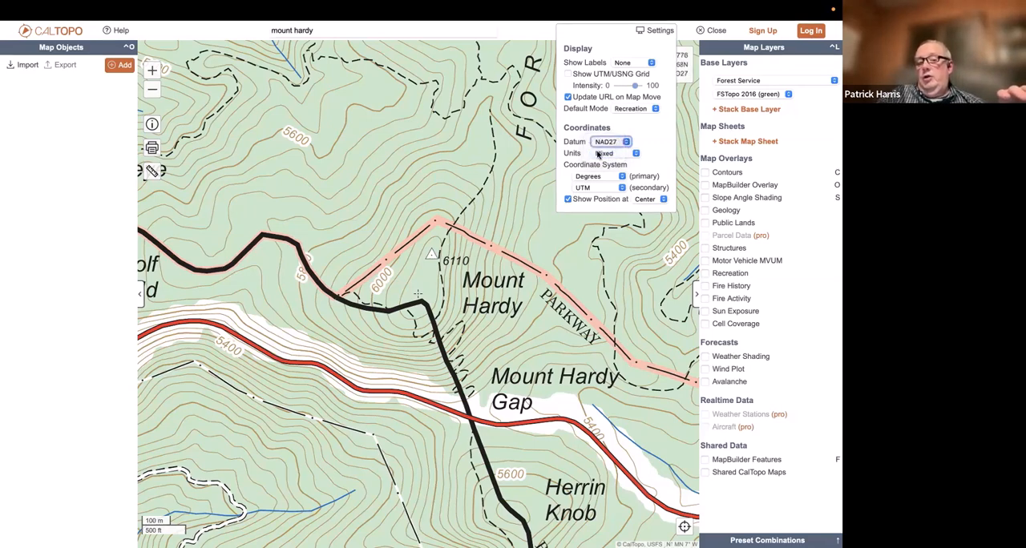
click(390, 30)
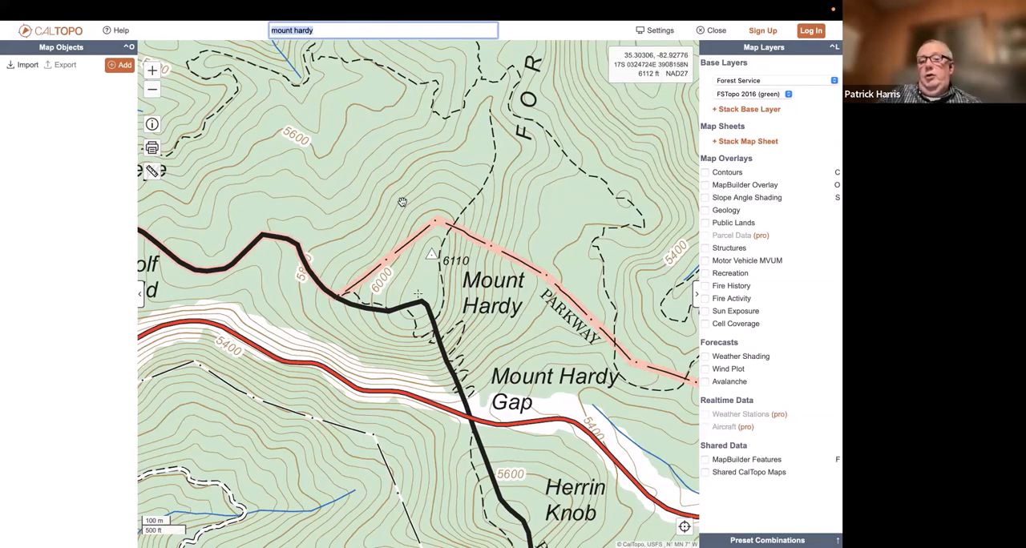
click(658, 32)
click(617, 142)
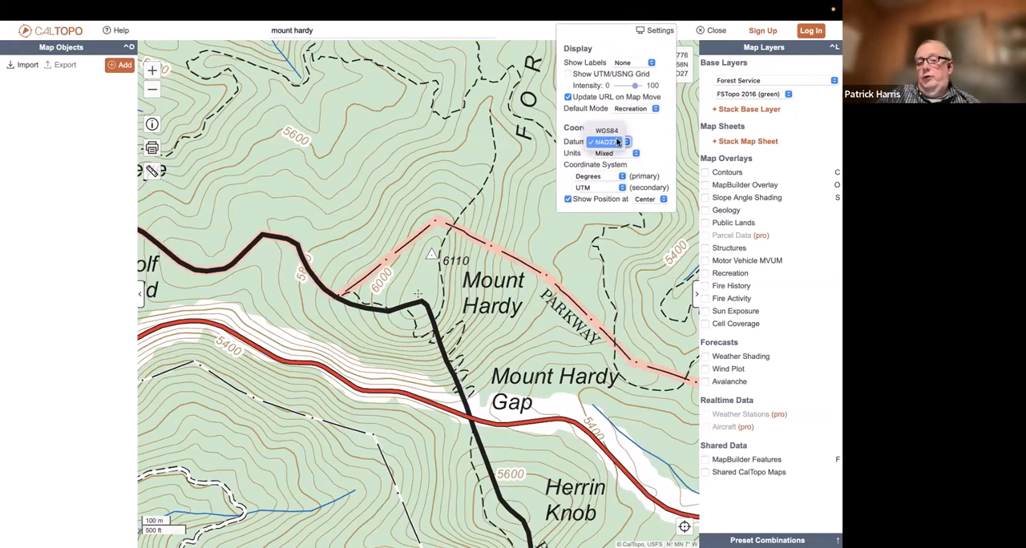
click(607, 130)
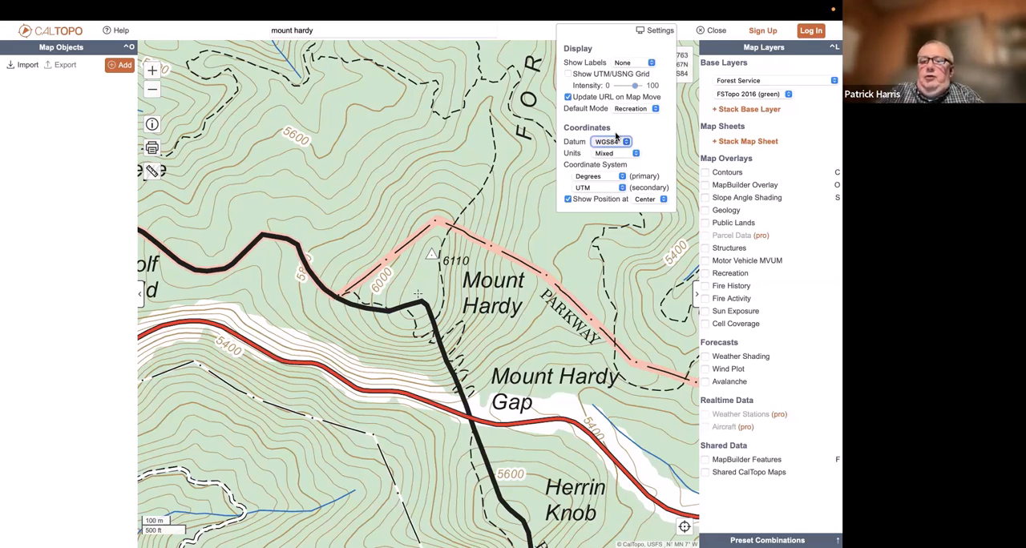
click(686, 121)
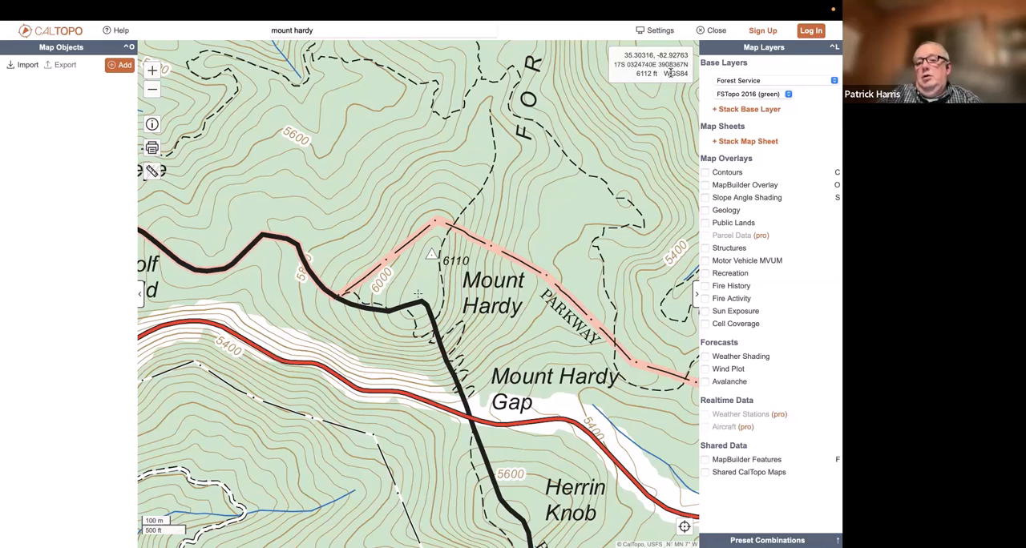
Review the available units and the primary and secondary coordinate systems in the map settings, keeping Mixed, Degrees and UTM
click(659, 32)
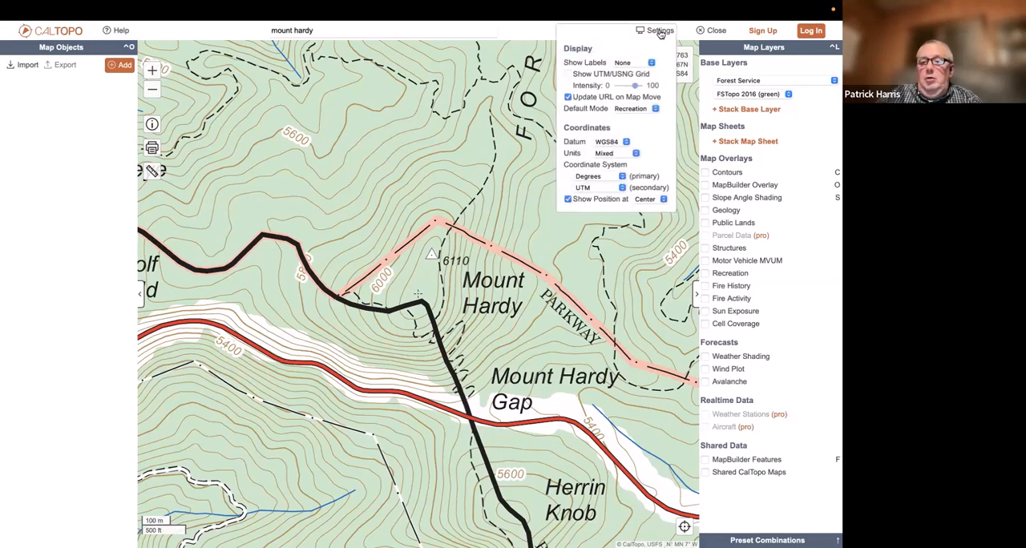
click(627, 154)
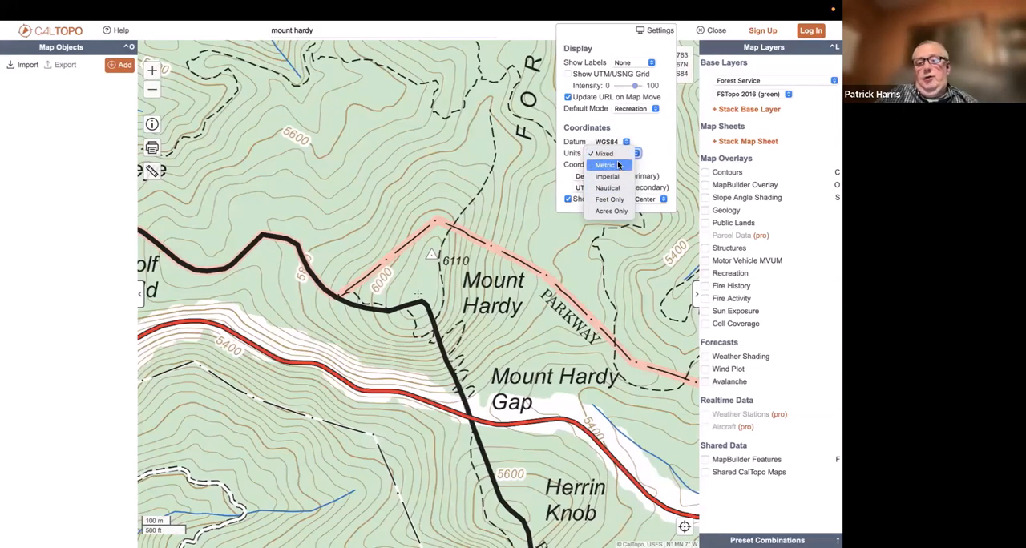
click(657, 139)
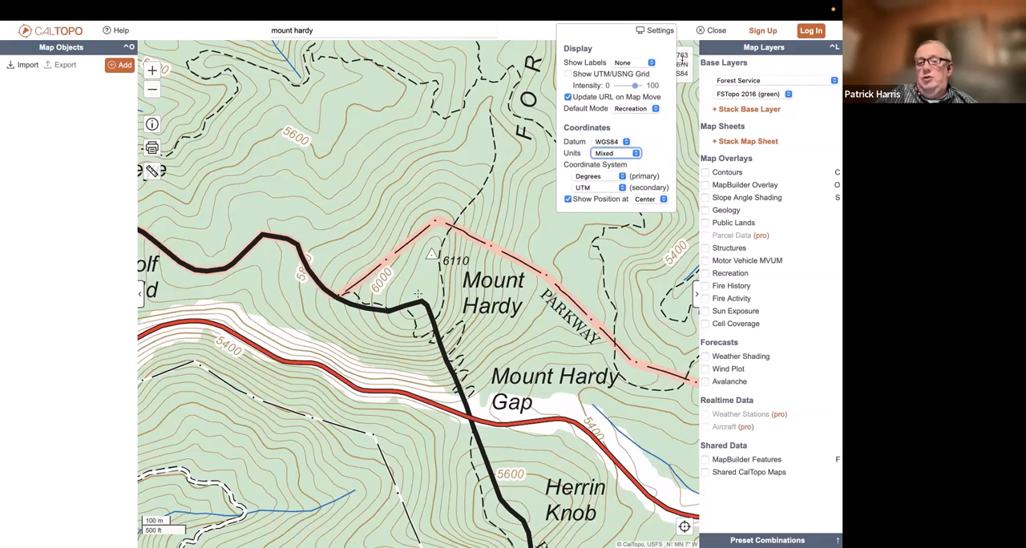
click(611, 177)
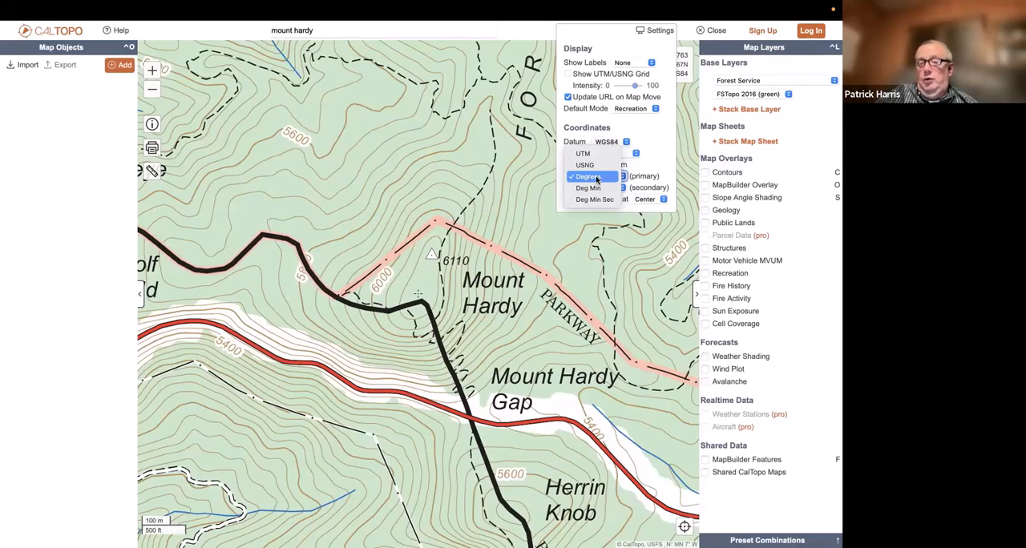
click(641, 168)
click(618, 189)
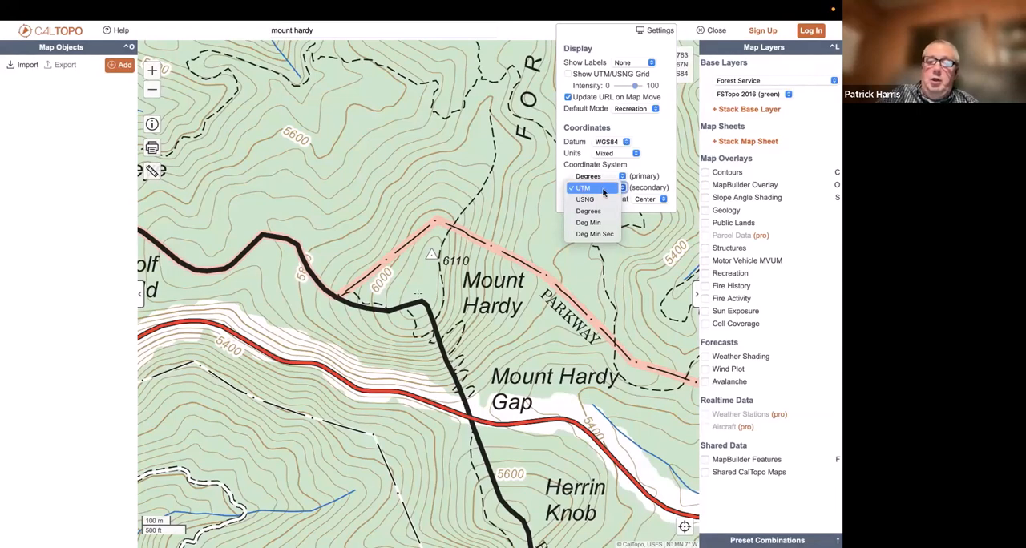
click(660, 151)
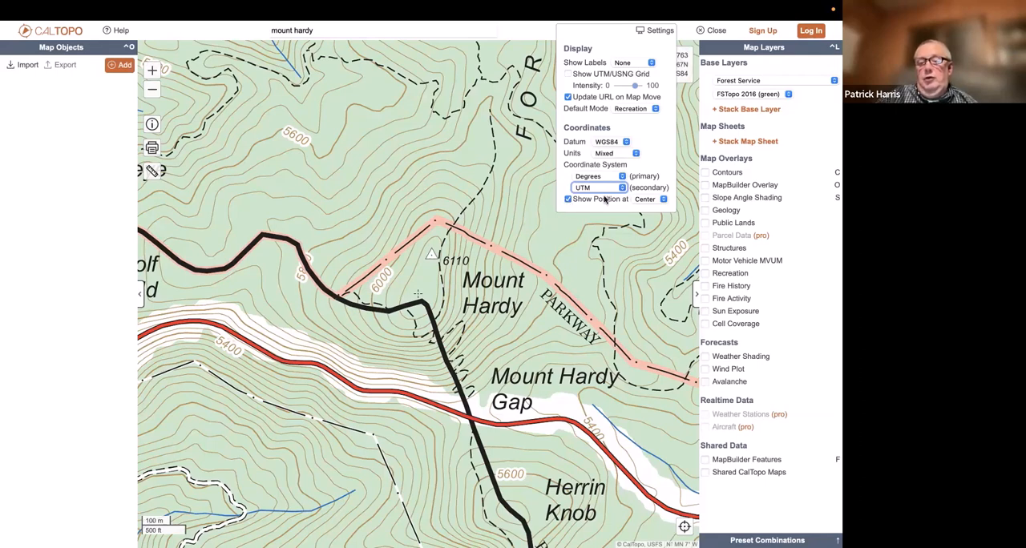
Keep Show Position at Center and move the map until its centre lies at Mount Hardy Gap
click(655, 200)
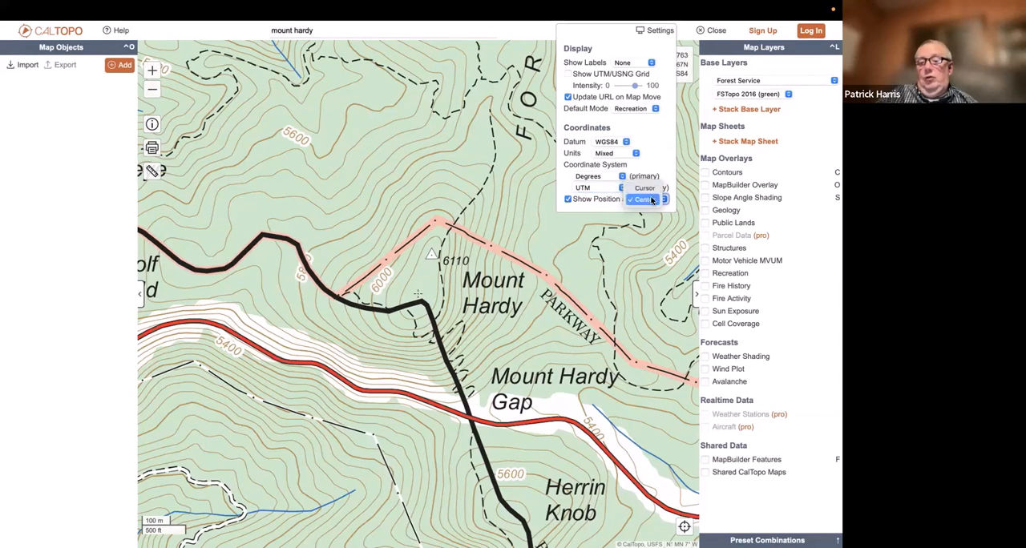
click(652, 199)
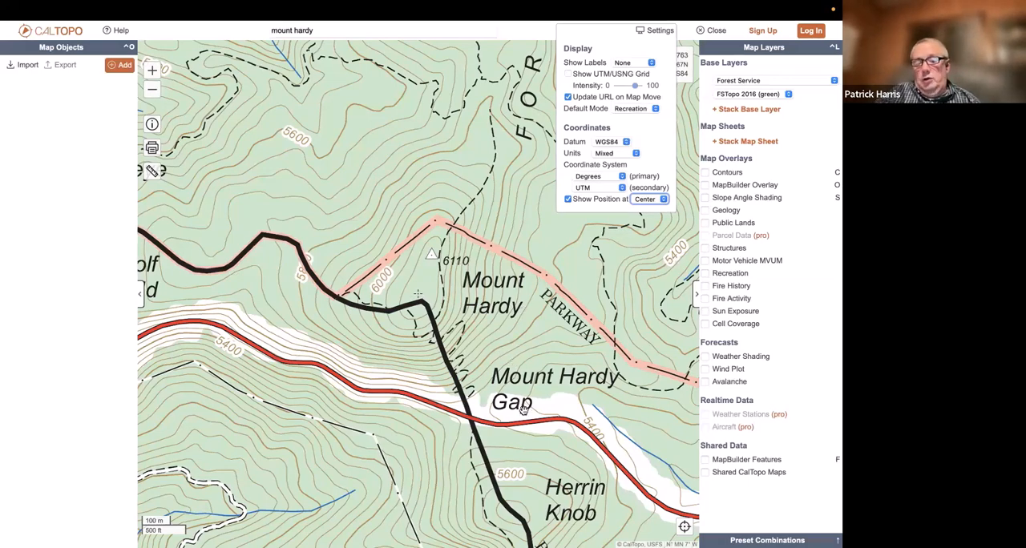
drag(524, 414, 438, 281)
click(439, 280)
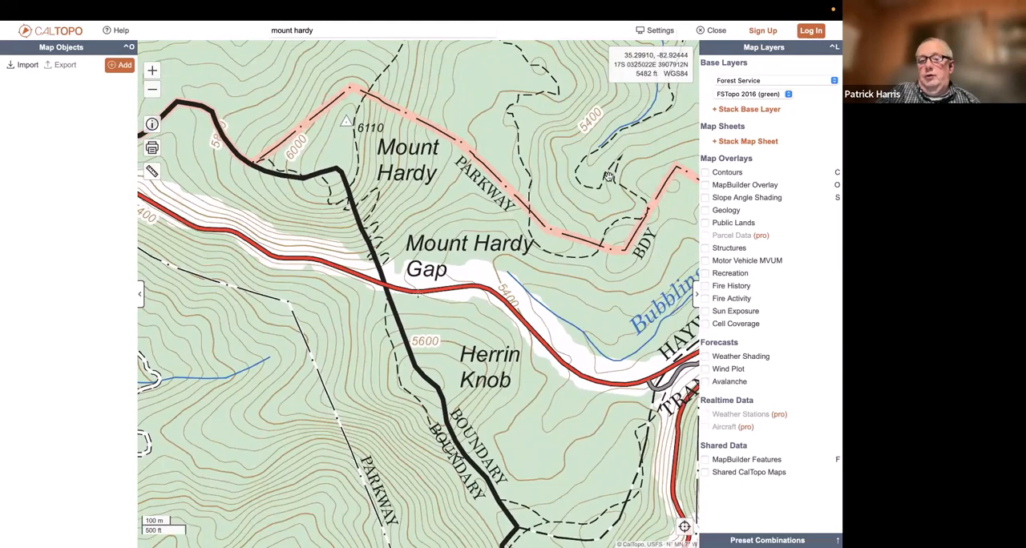
drag(452, 287, 457, 311)
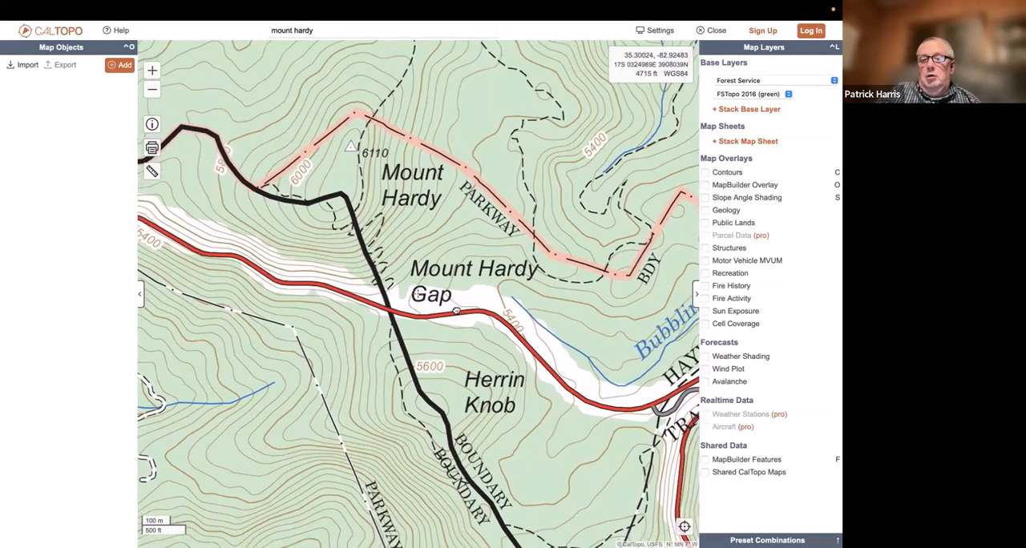
Set the map's Show Position option to Cursor and check the coordinate read-out while moving over the map
click(657, 33)
click(646, 201)
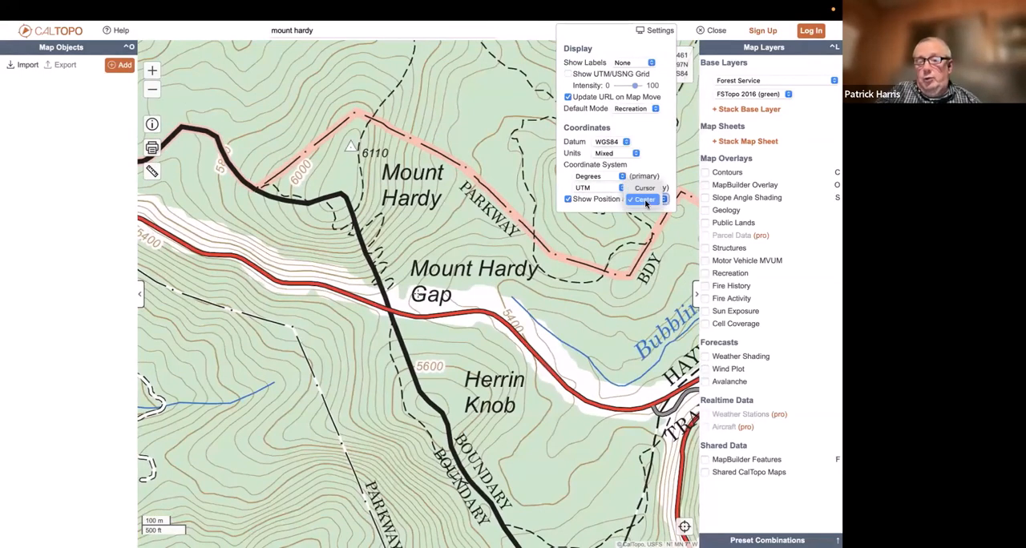
click(645, 189)
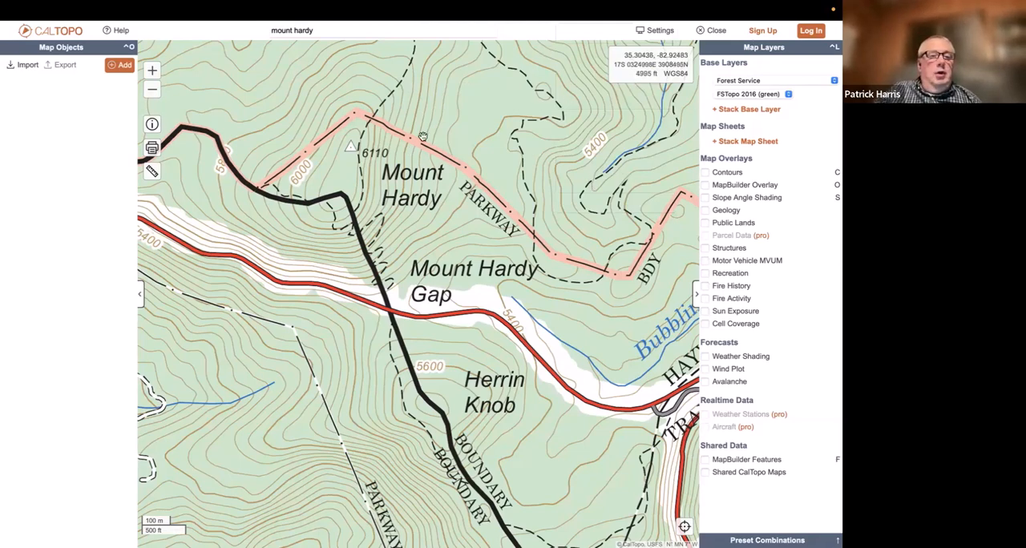
click(655, 33)
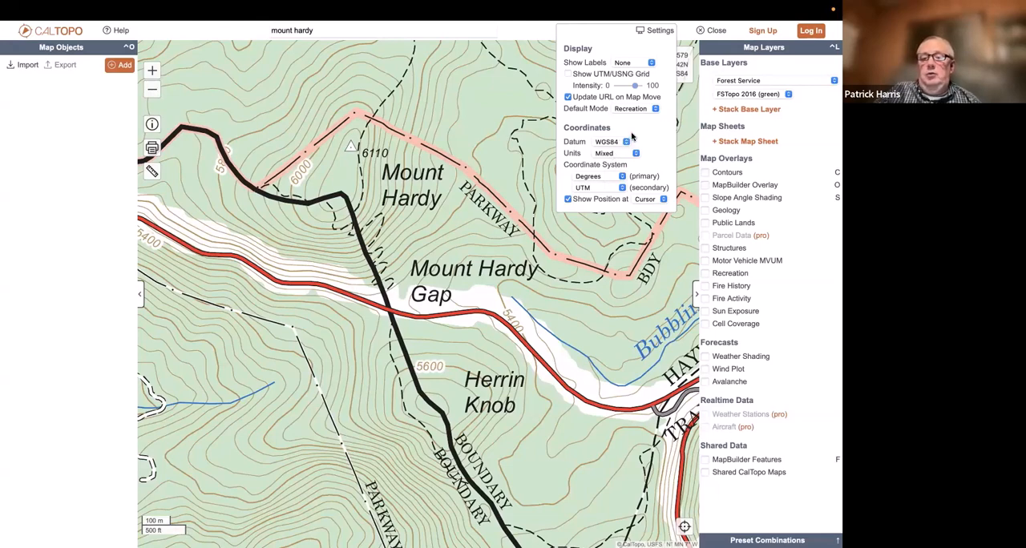
click(482, 108)
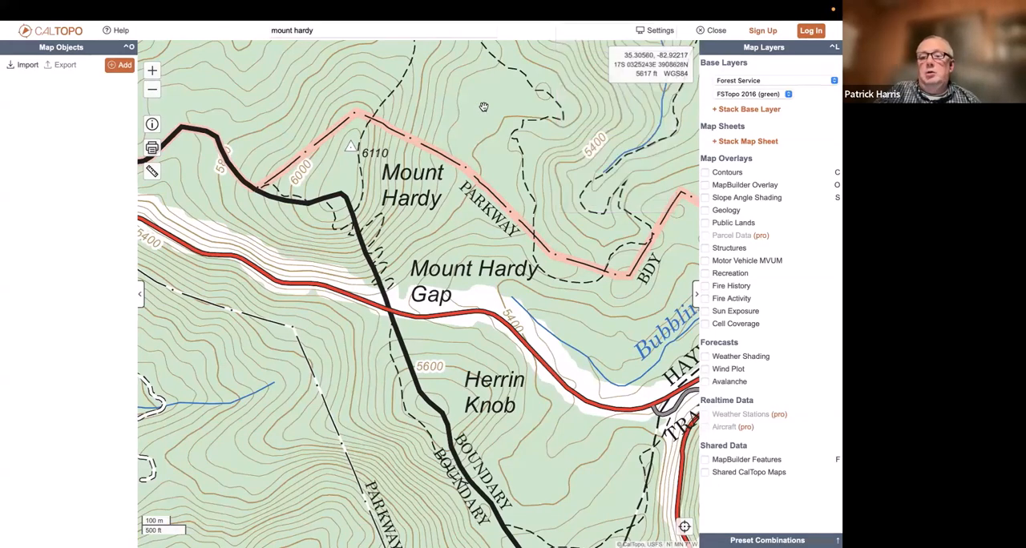
Log in to the CalTopo account using the Google sign-in option
mouse_move(694, 49)
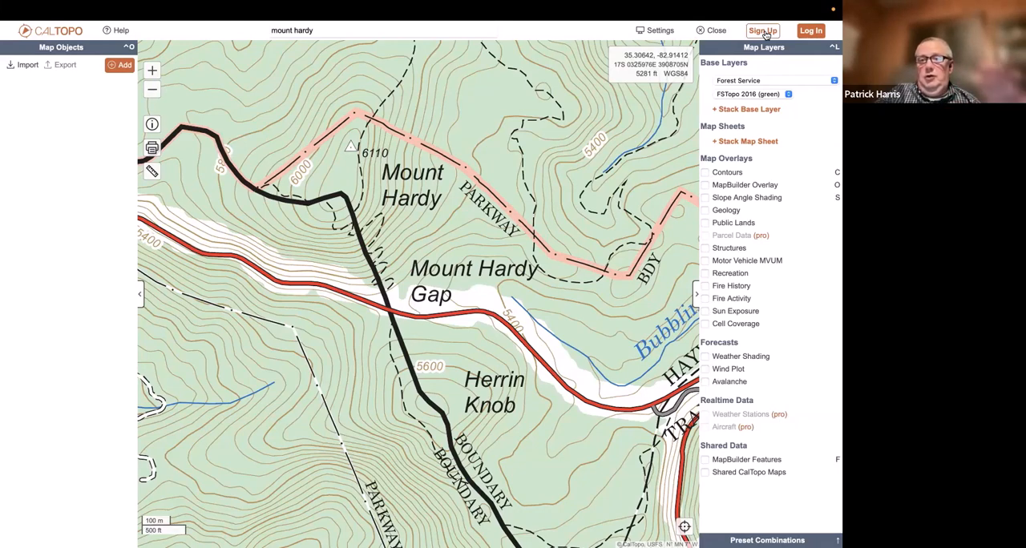
click(811, 32)
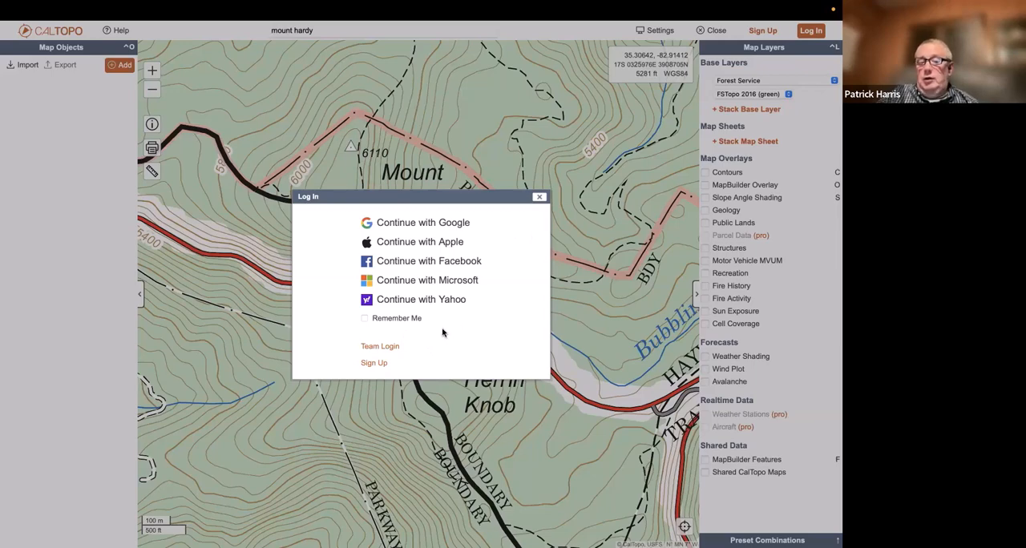
click(452, 224)
click(370, 269)
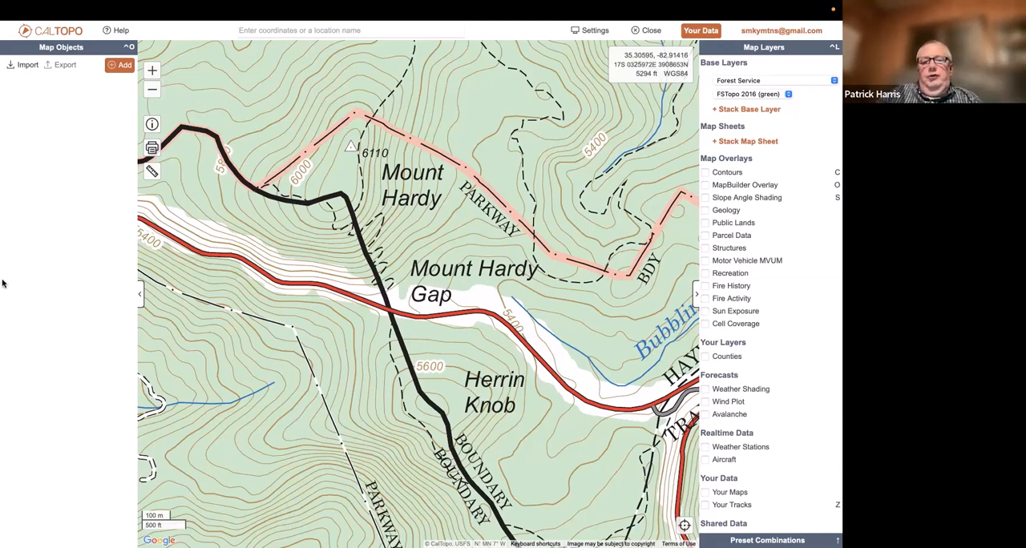
Widen the Map Objects panel slightly, and collapse and restore both the Map Objects and Map Layers panels
mouse_move(34, 495)
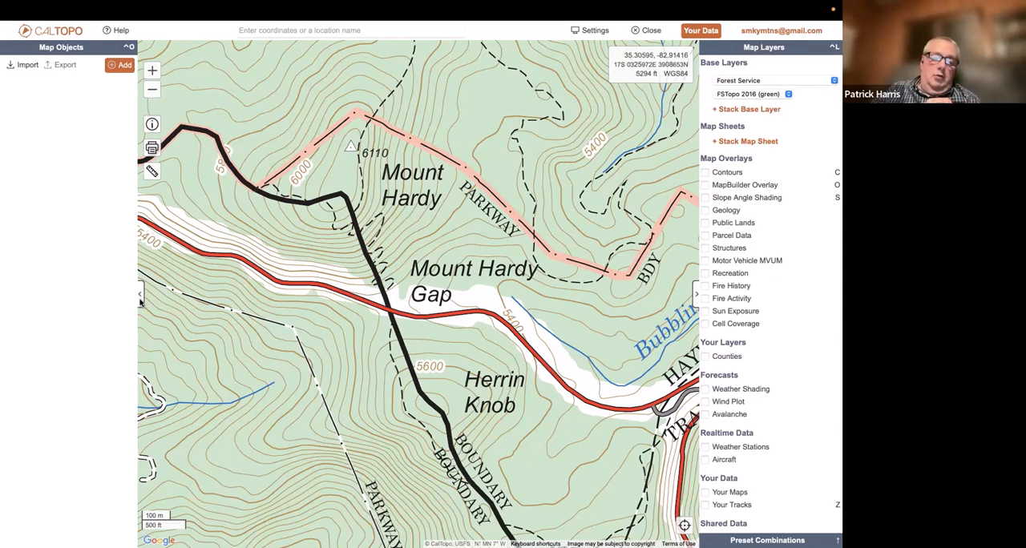
mouse_move(141, 300)
mouse_down()
mouse_move(329, 306)
mouse_move(148, 311)
mouse_up()
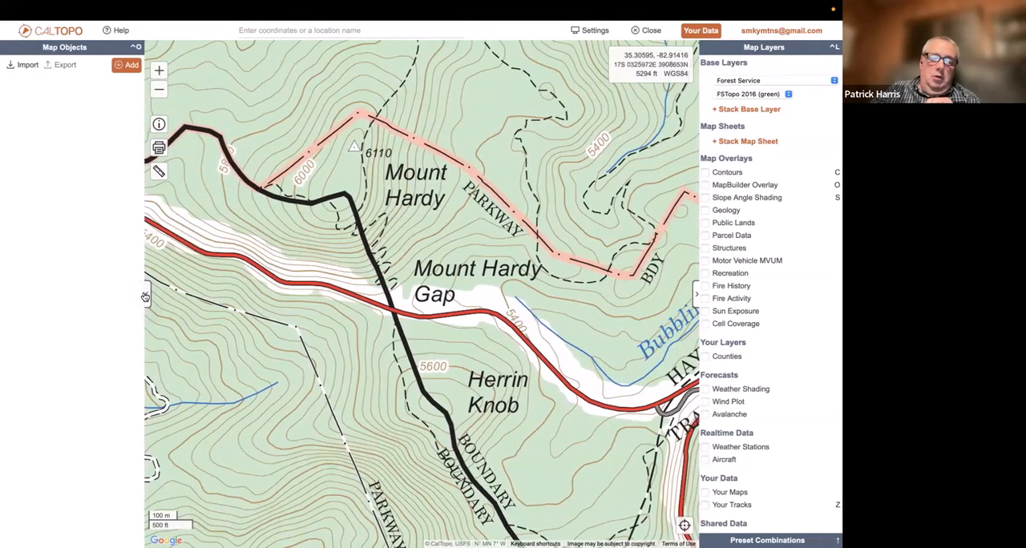
click(147, 296)
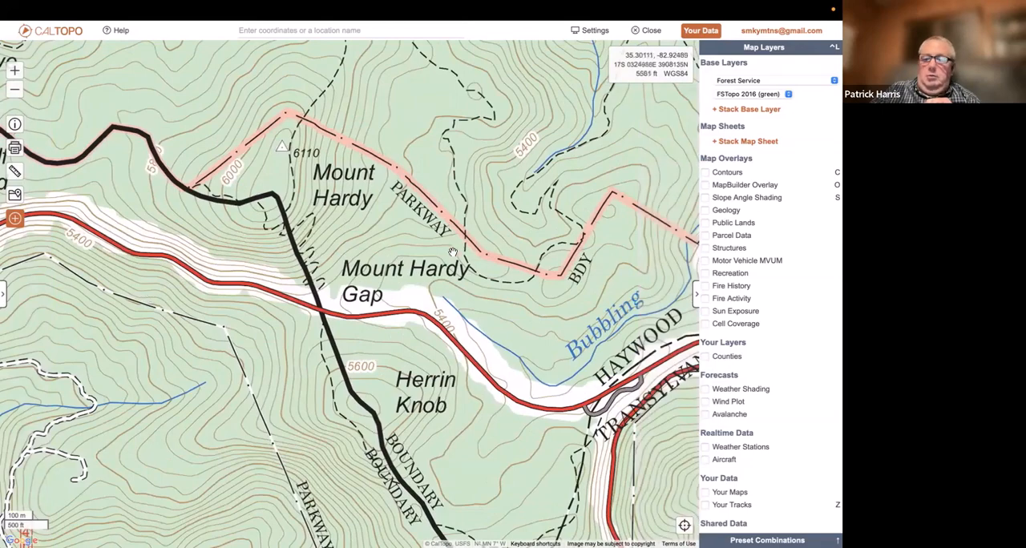
click(695, 296)
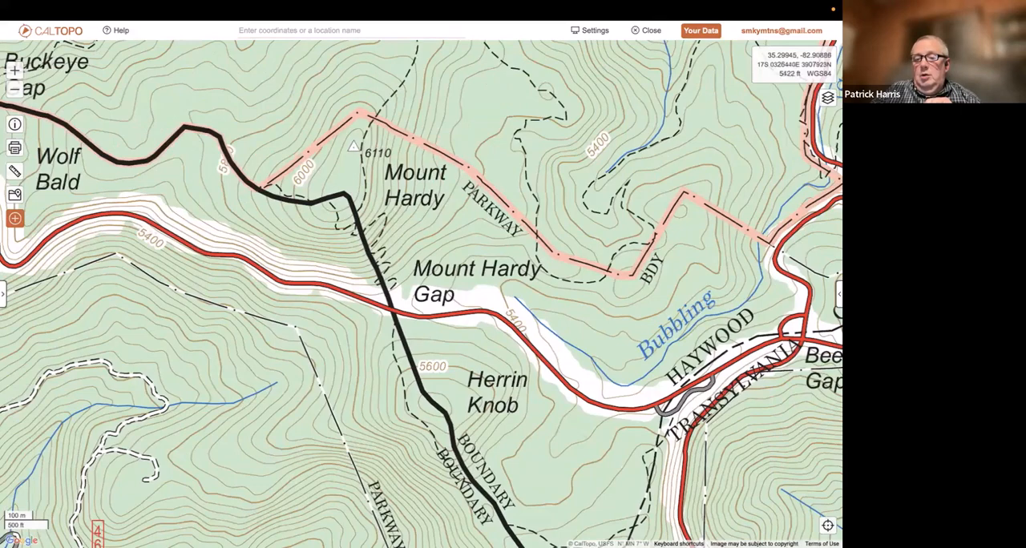
click(839, 296)
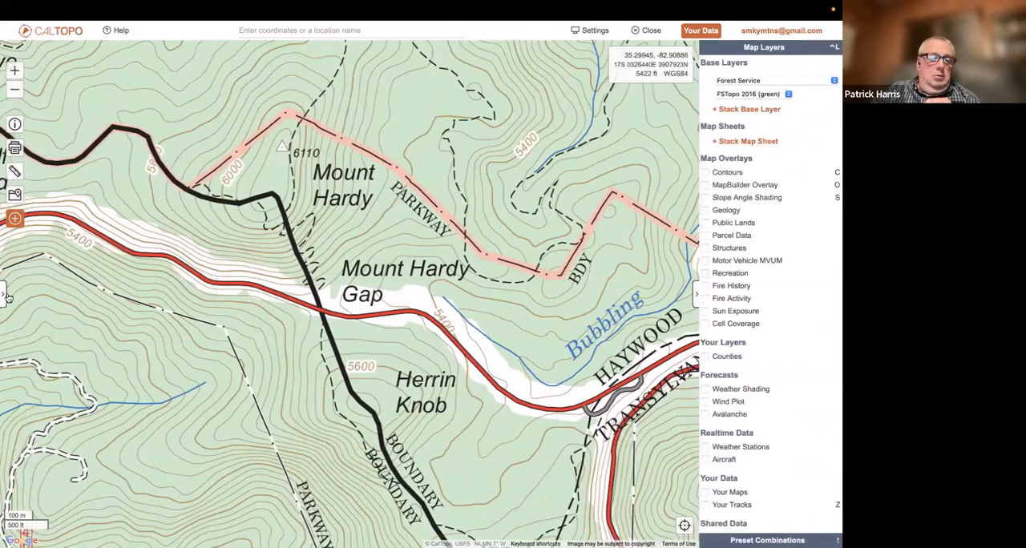
click(5, 296)
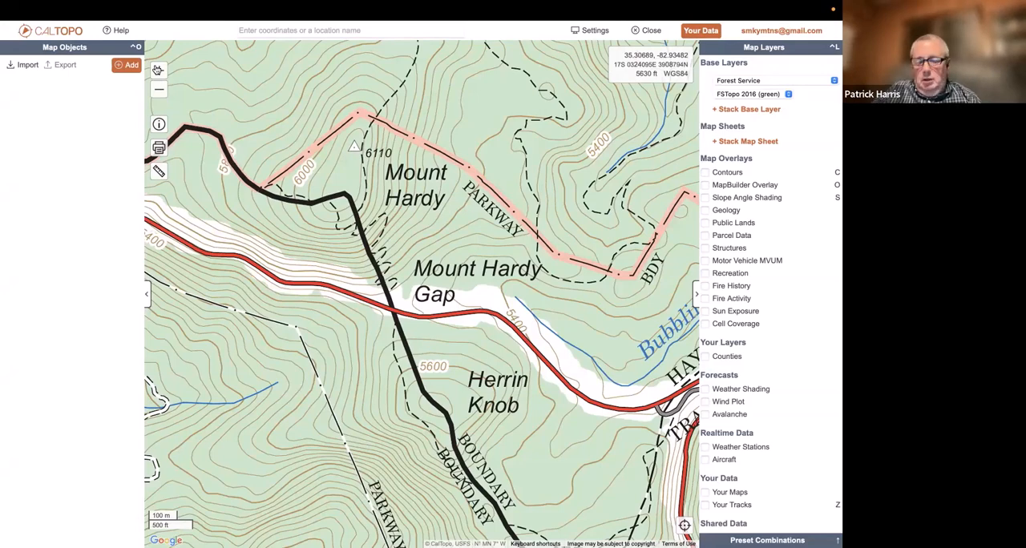
Hide both side panels together to show the map at full width, and bring them back
key(ctrl+o)
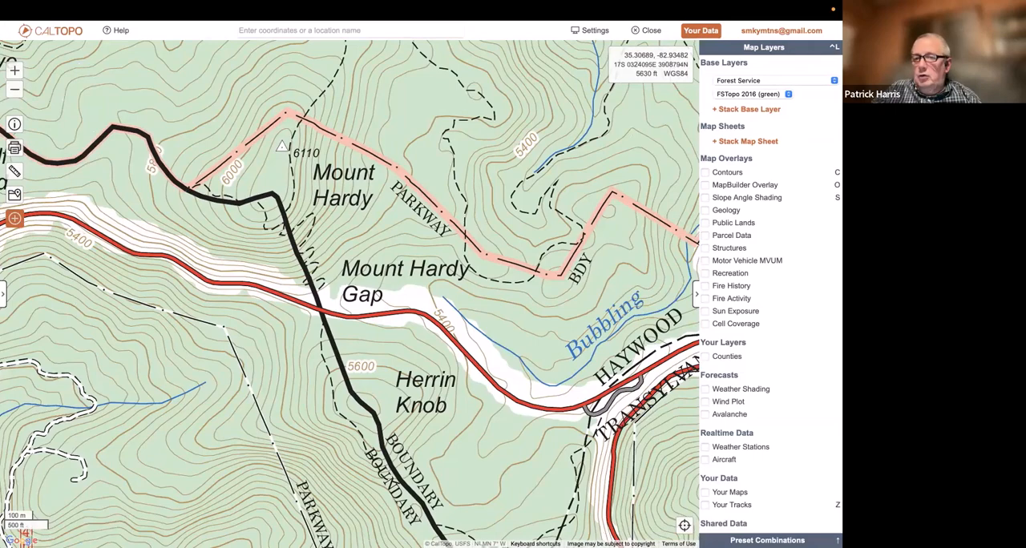
key(ctrl+l)
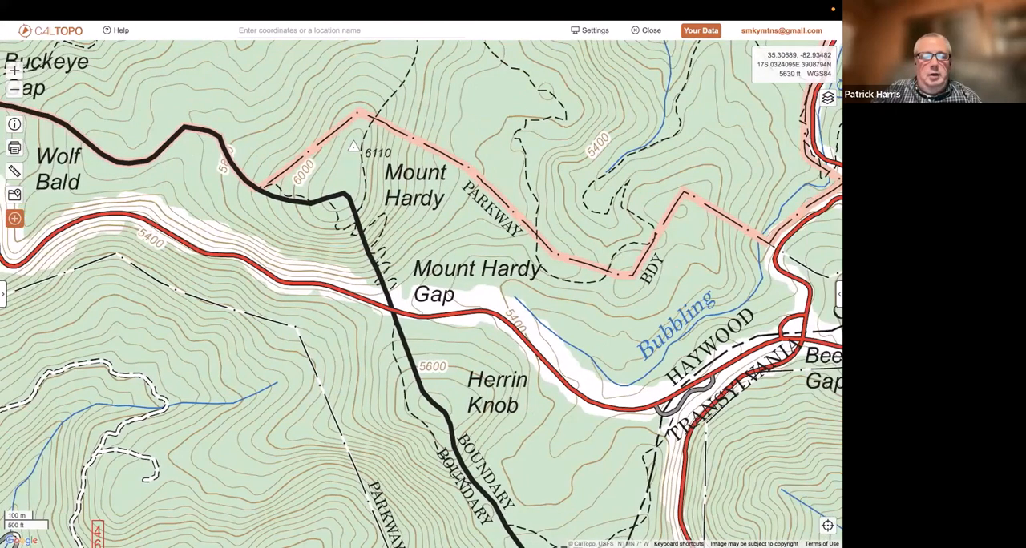
key(ctrl+l)
key(ctrl+o)
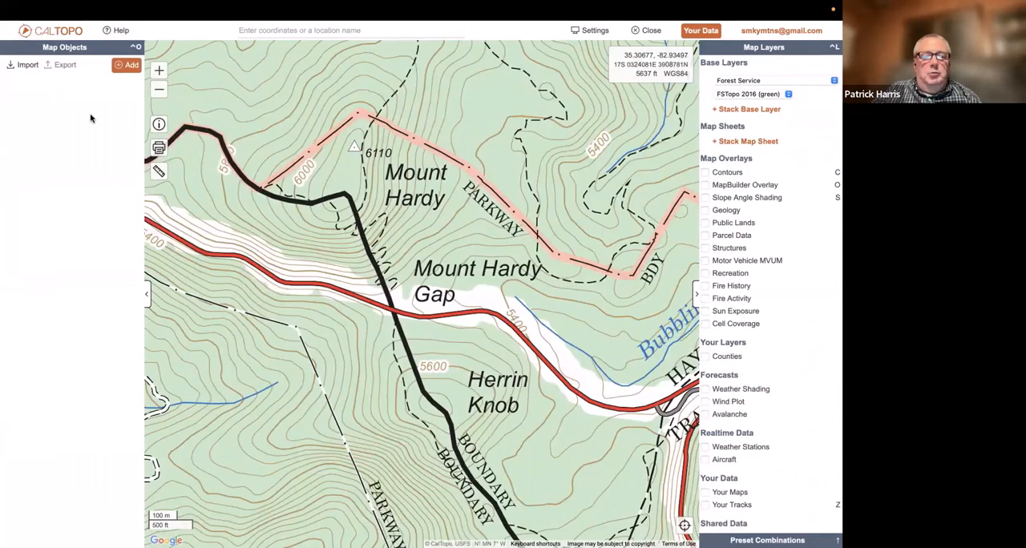
Review the map objects and custom layers that can be added, and view the map's sharing URL
click(128, 66)
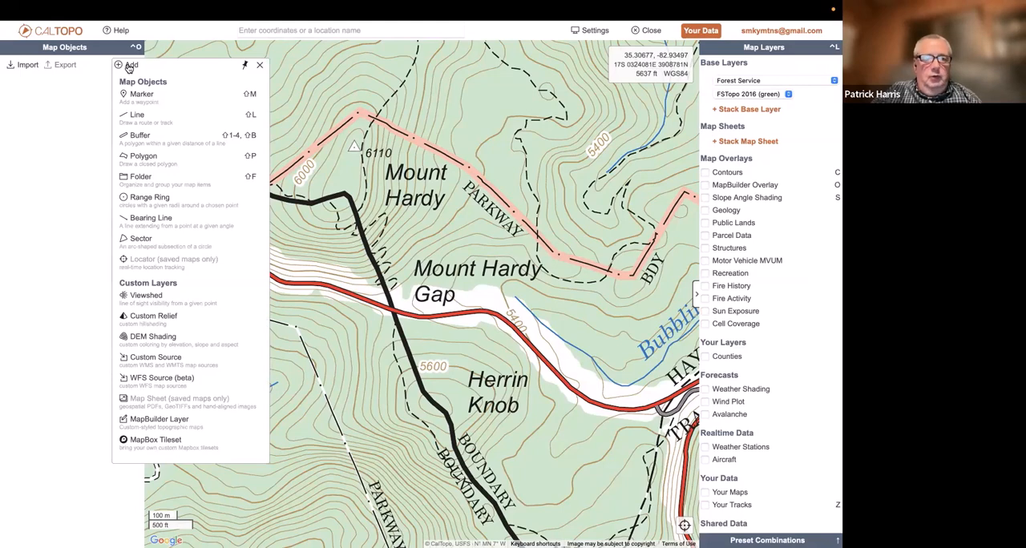
click(81, 96)
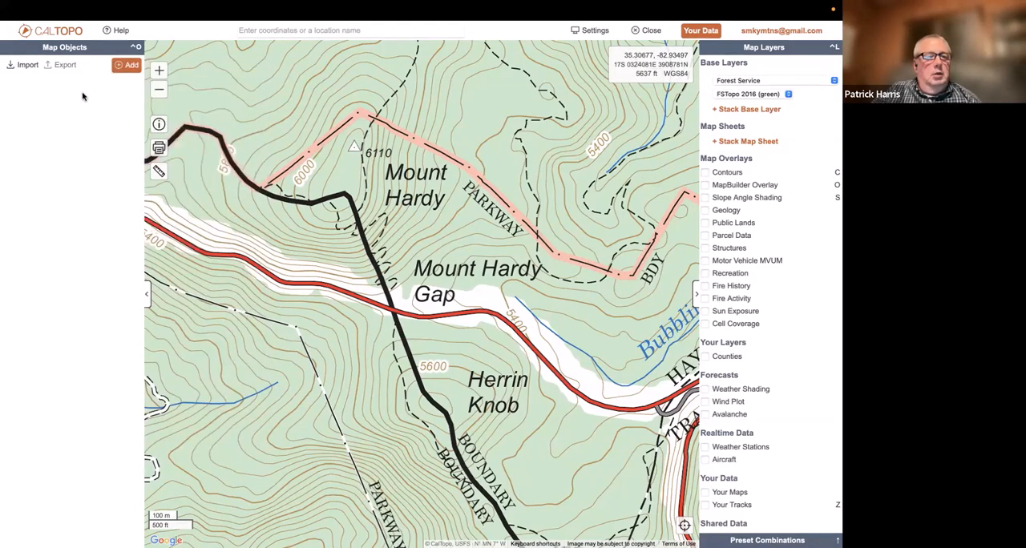
click(160, 126)
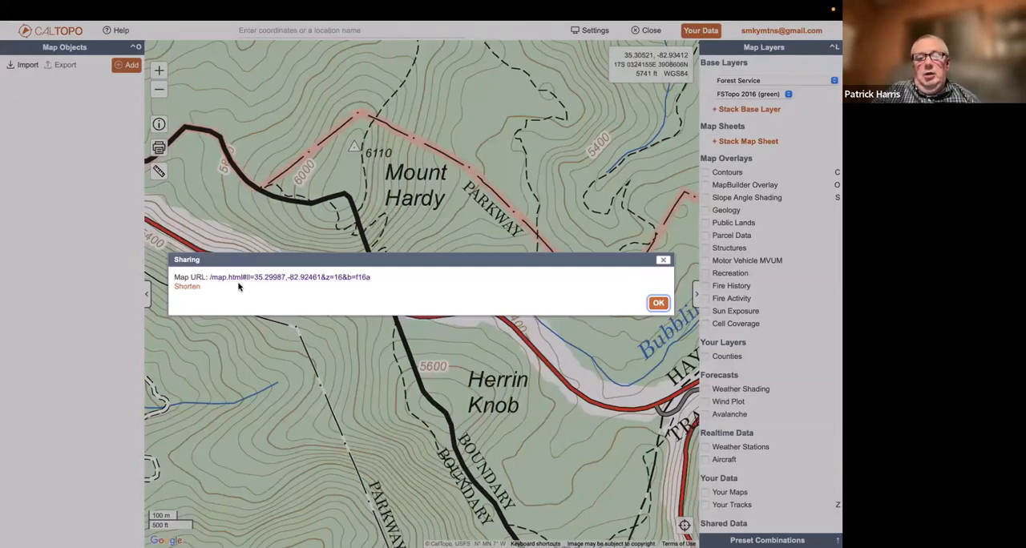
click(666, 263)
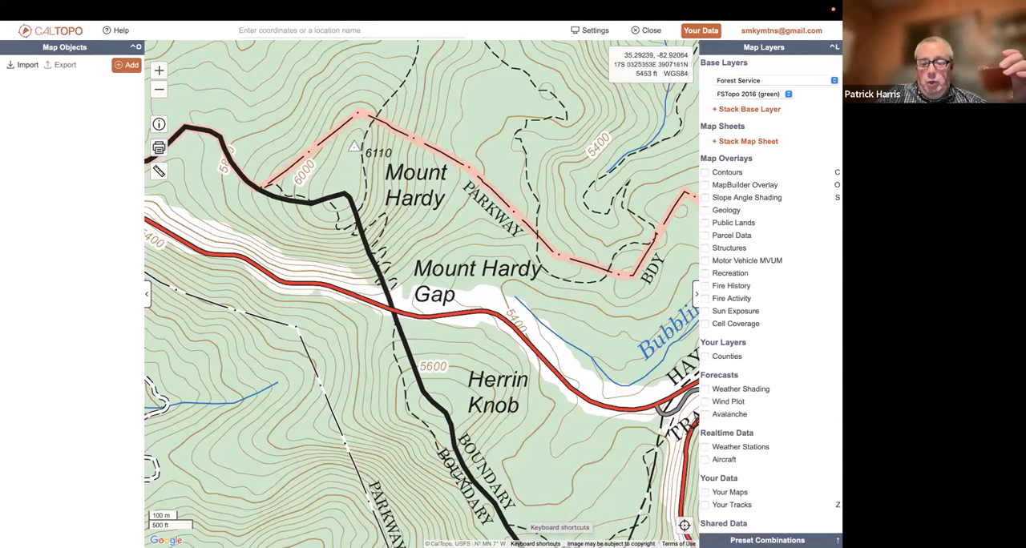
Review the list of keyboard shortcuts for moving and zooming the map
click(536, 543)
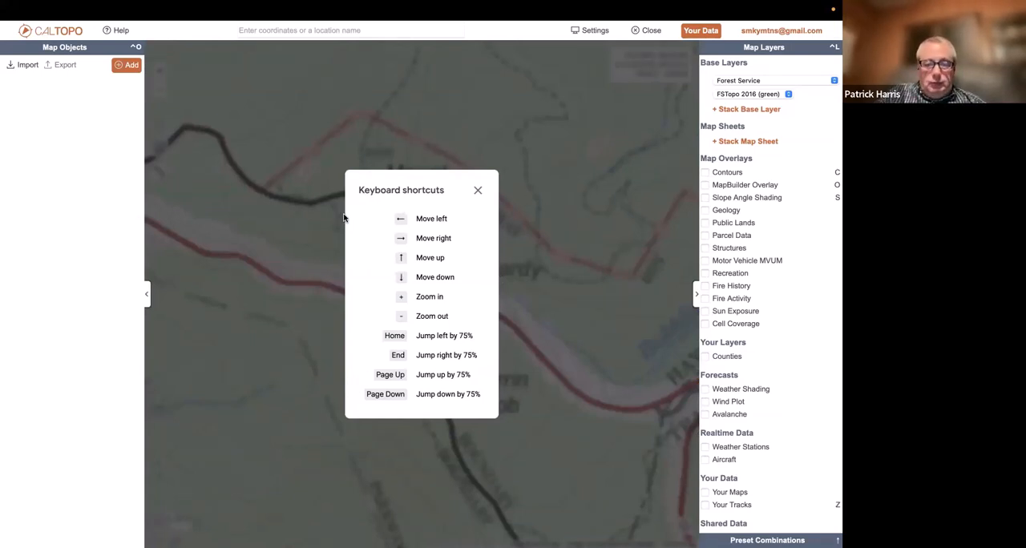
click(478, 190)
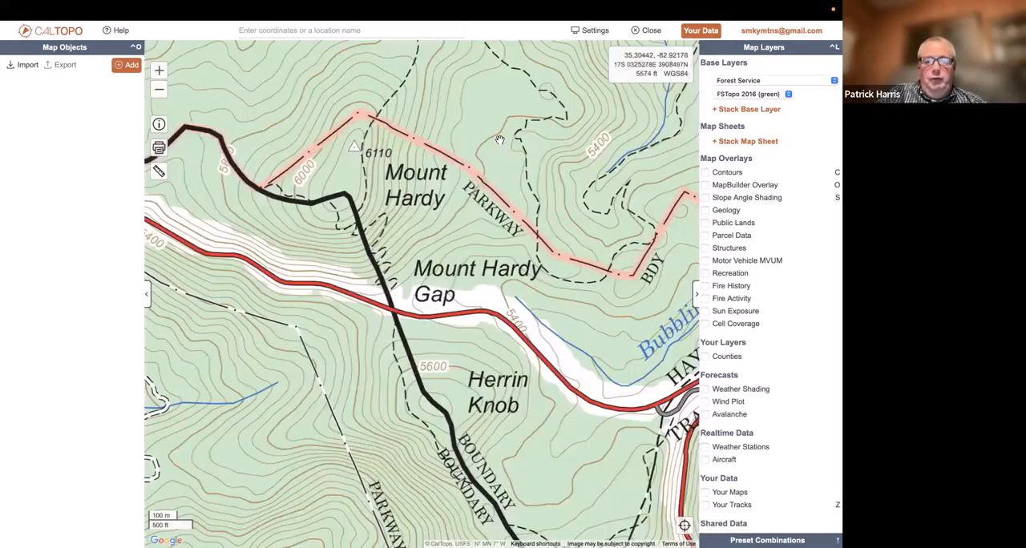
drag(472, 246, 445, 367)
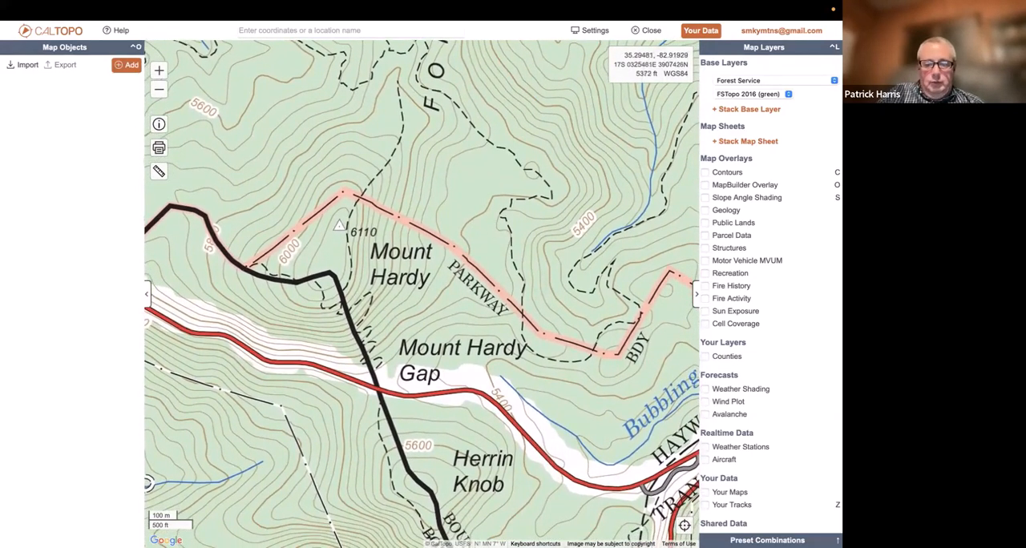
click(535, 544)
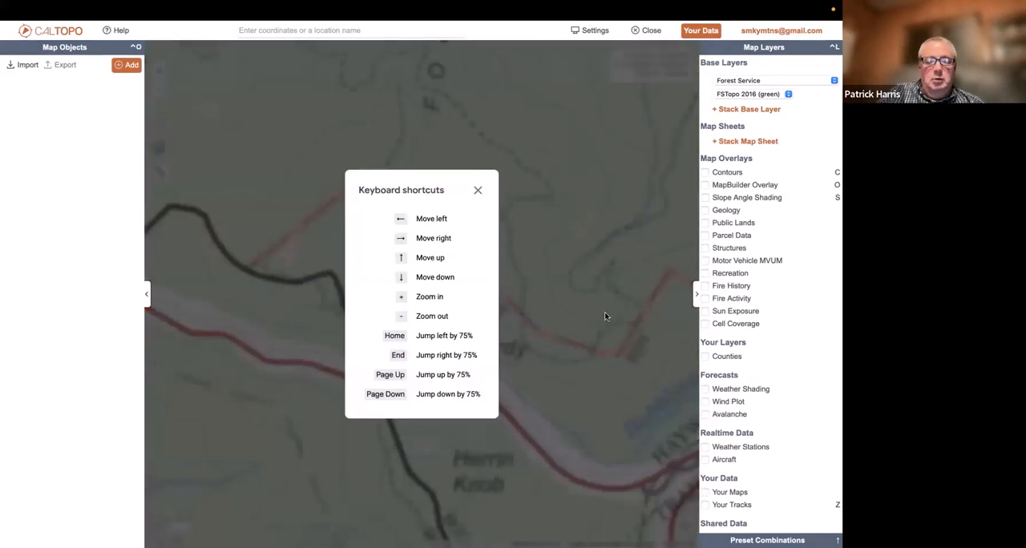
click(480, 190)
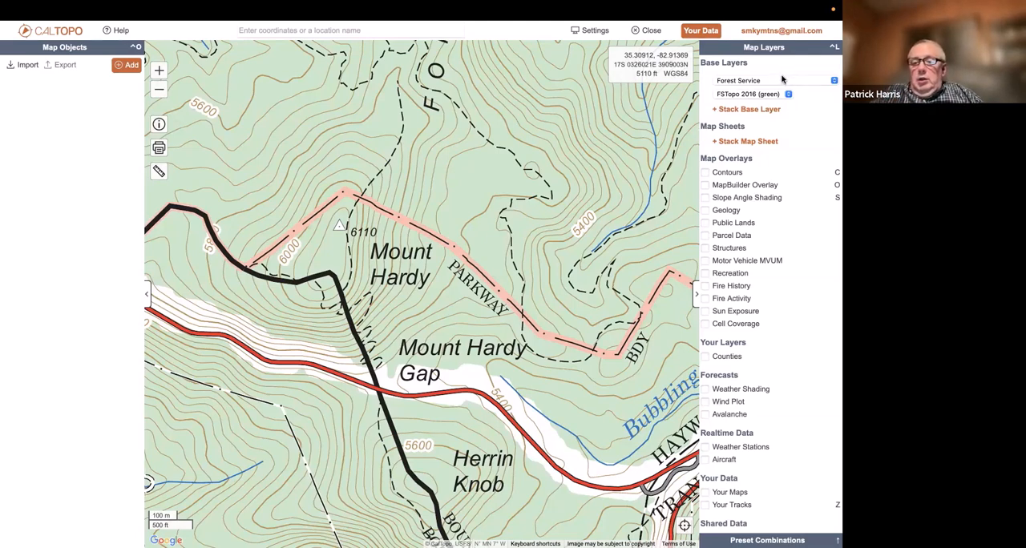
Switch the base layer from Forest Service to MapBuilder Topo and review the other available base layers
click(784, 80)
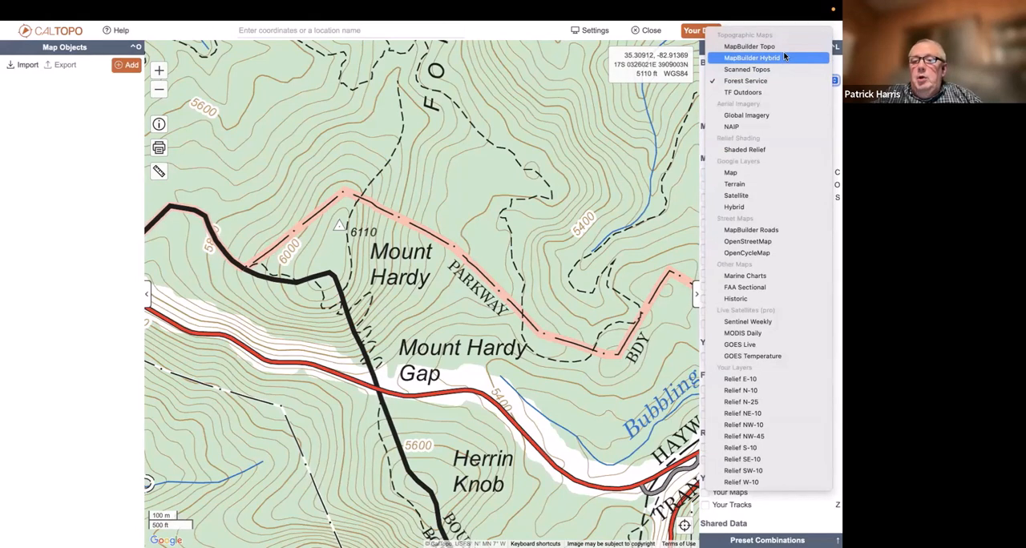
click(786, 49)
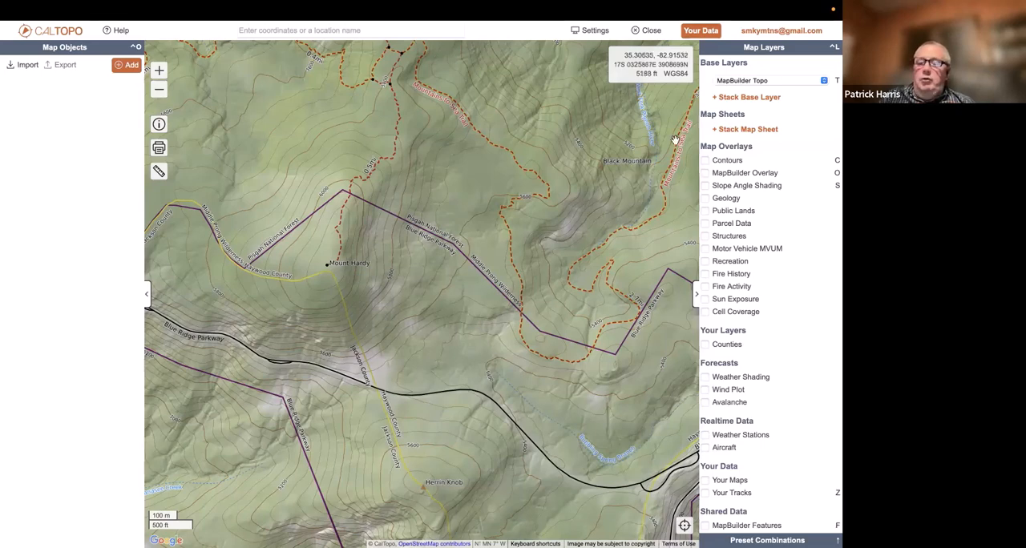
click(776, 82)
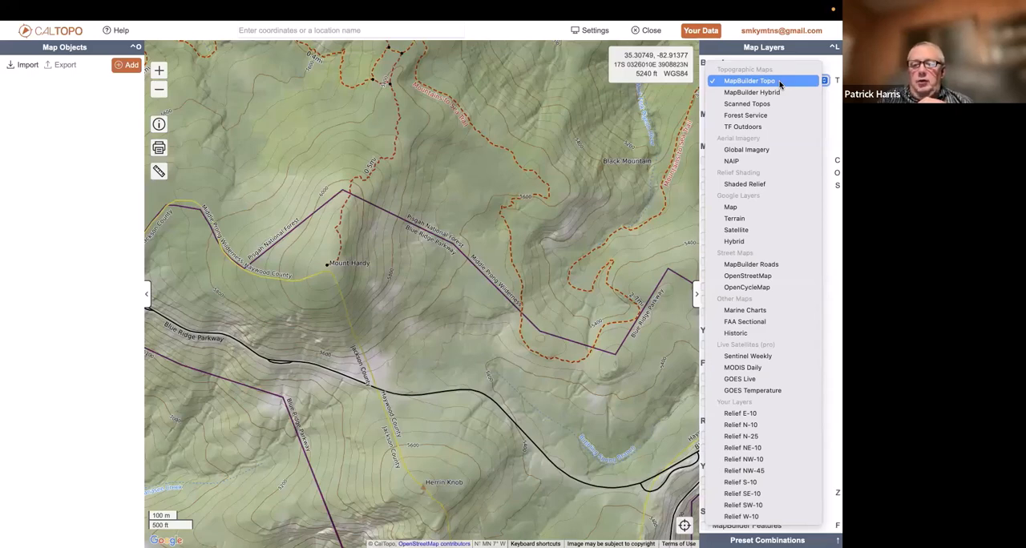
click(622, 185)
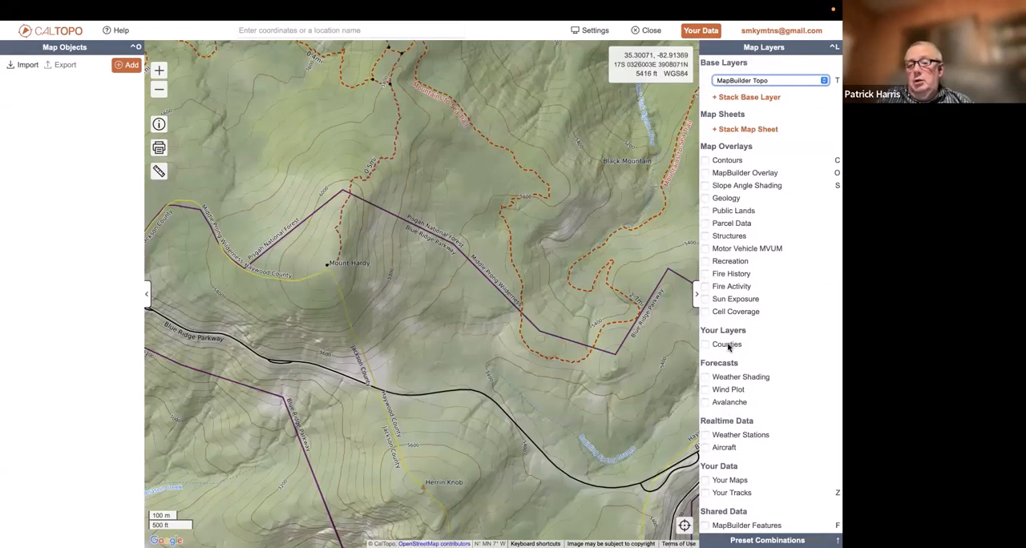
click(788, 83)
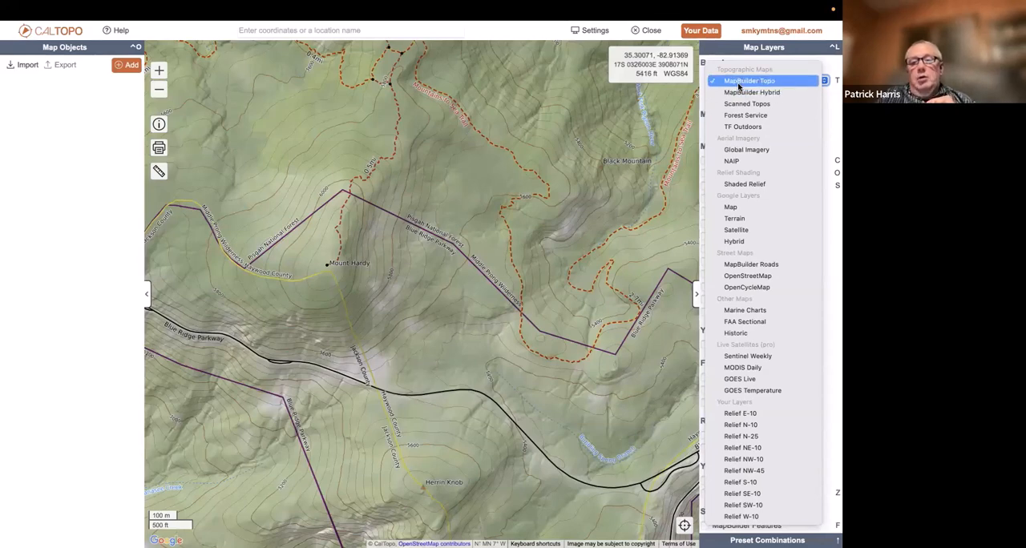
Examine the MapBuilder Topo layer at wide and close scales around Mount Hardy
click(159, 89)
click(159, 91)
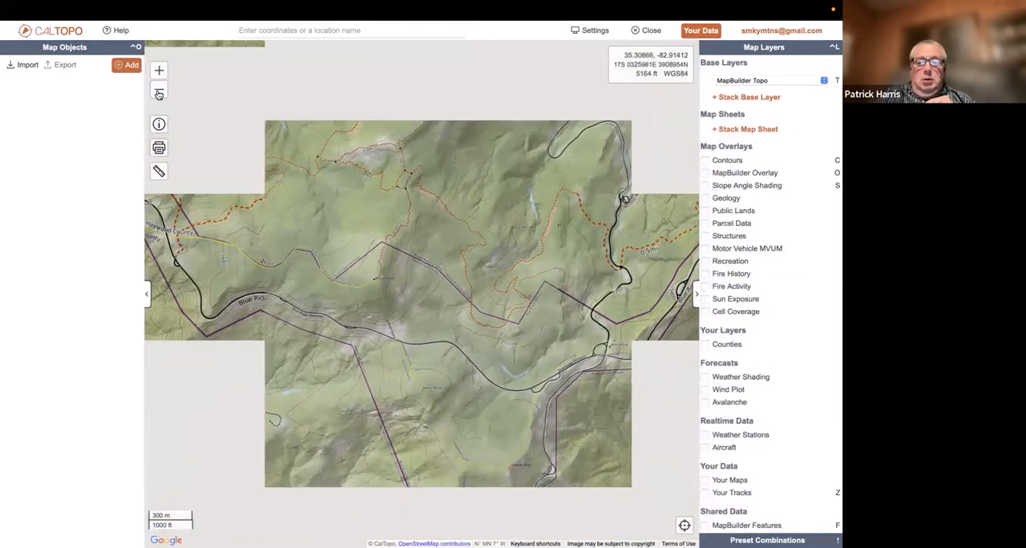
click(159, 94)
click(158, 93)
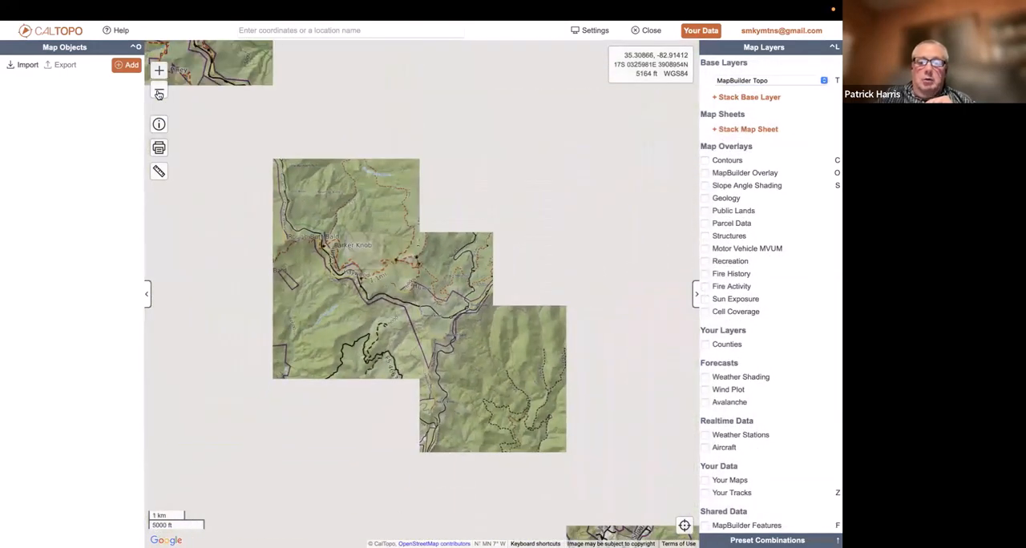
click(158, 94)
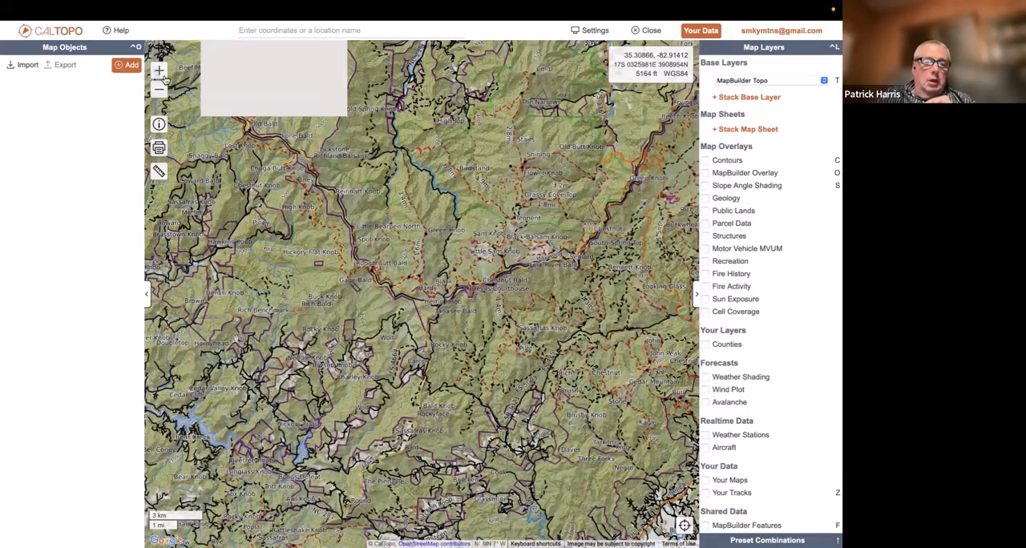
click(159, 71)
click(160, 71)
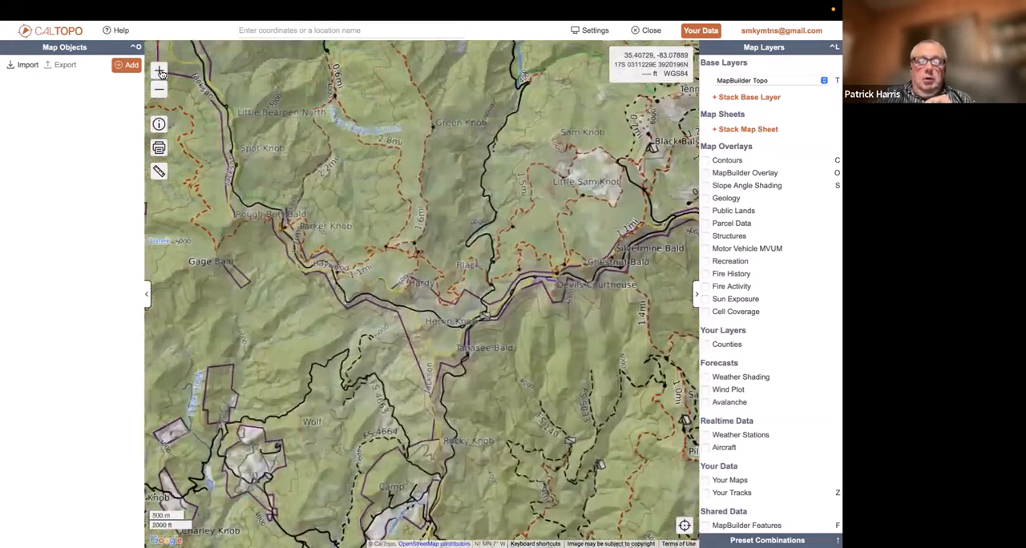
click(160, 71)
click(160, 71)
click(160, 72)
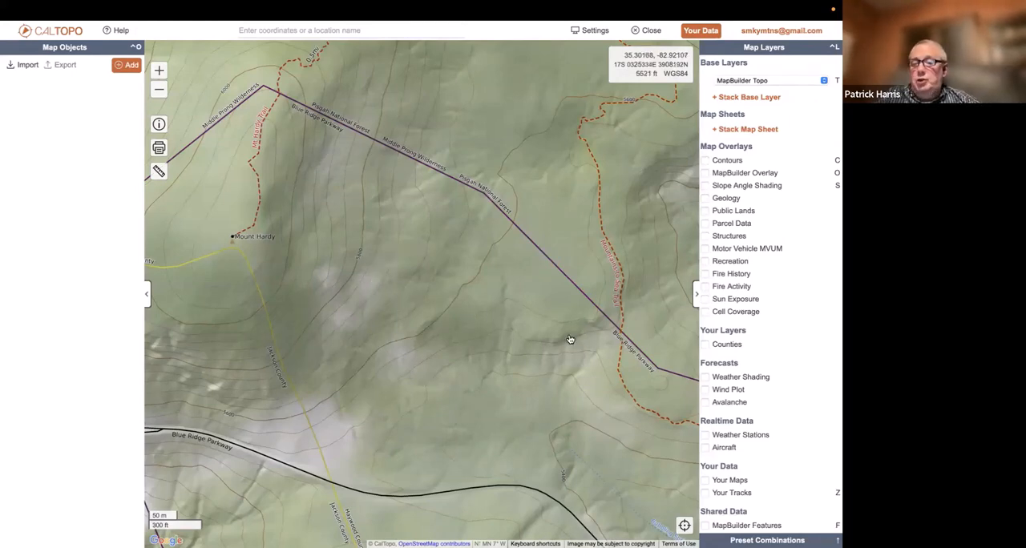
Switch the base layer from MapBuilder Topo to MapBuilder Hybrid for the area north of Mount Hardy
drag(570, 337, 526, 298)
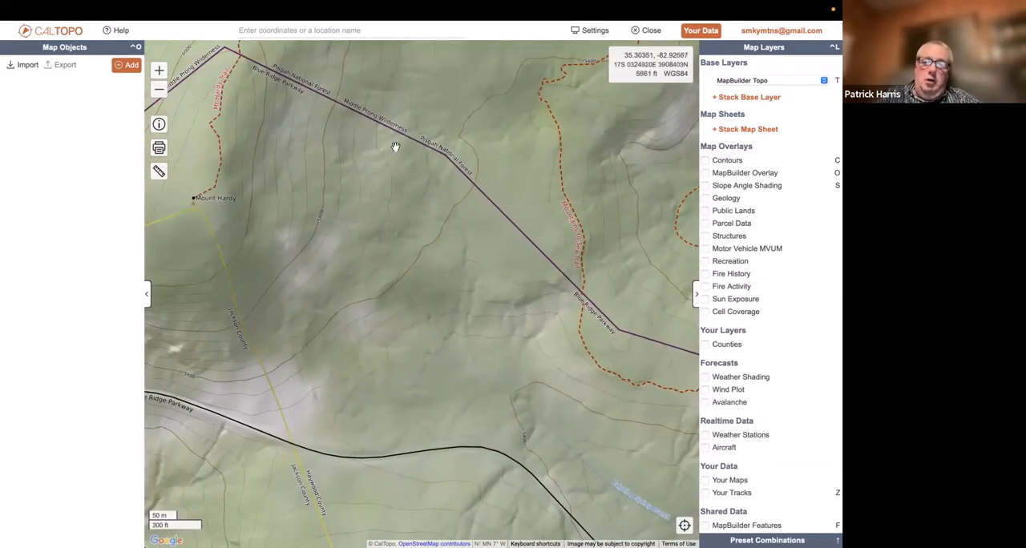
drag(455, 128, 527, 410)
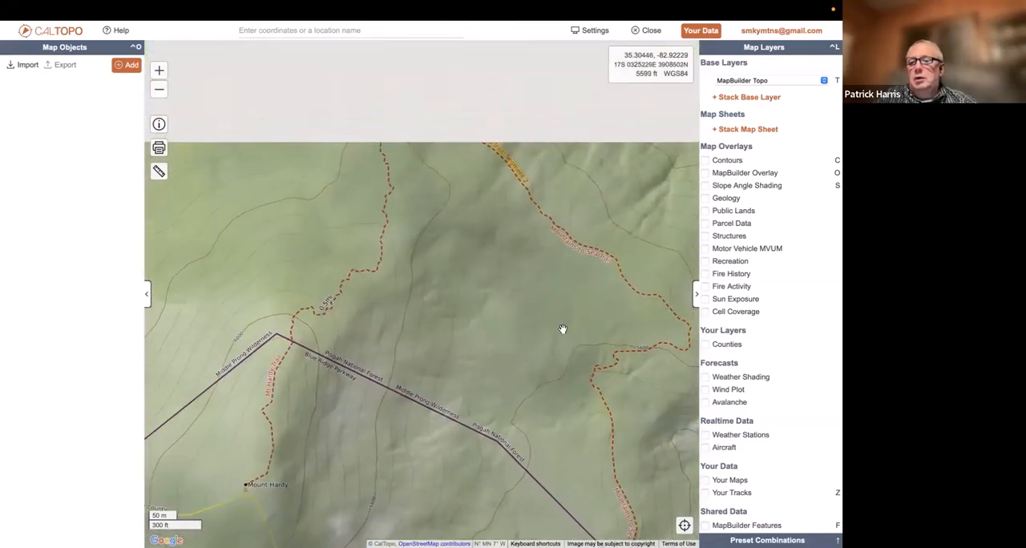
click(791, 81)
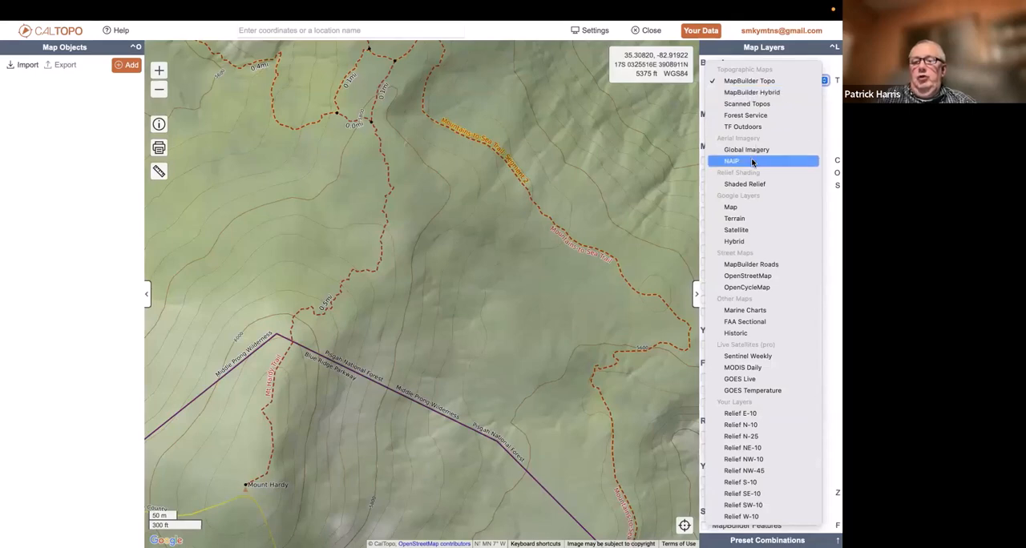
click(781, 93)
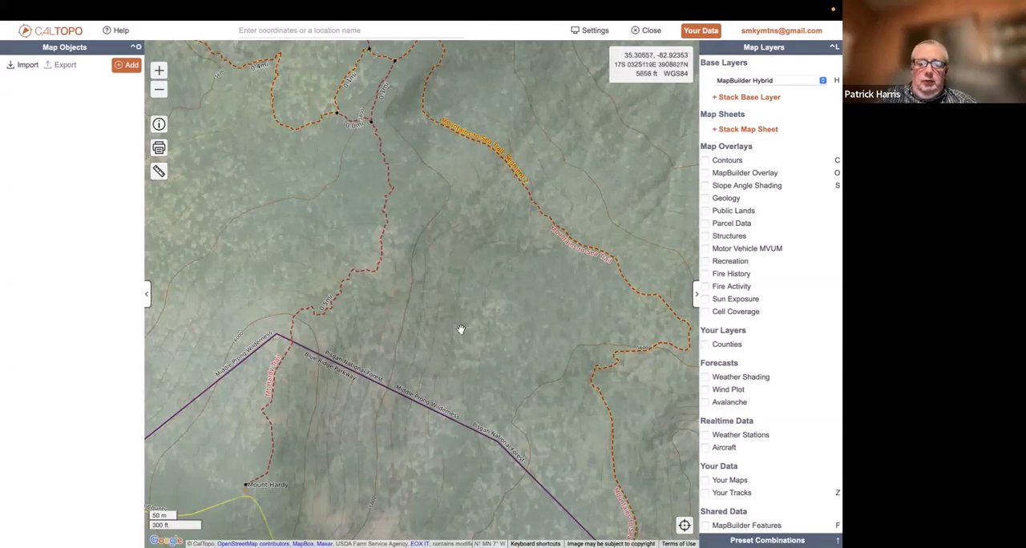
Switch the base layer to Scanned Topos and view the terrain around Mount Hardy at wider scales
click(761, 81)
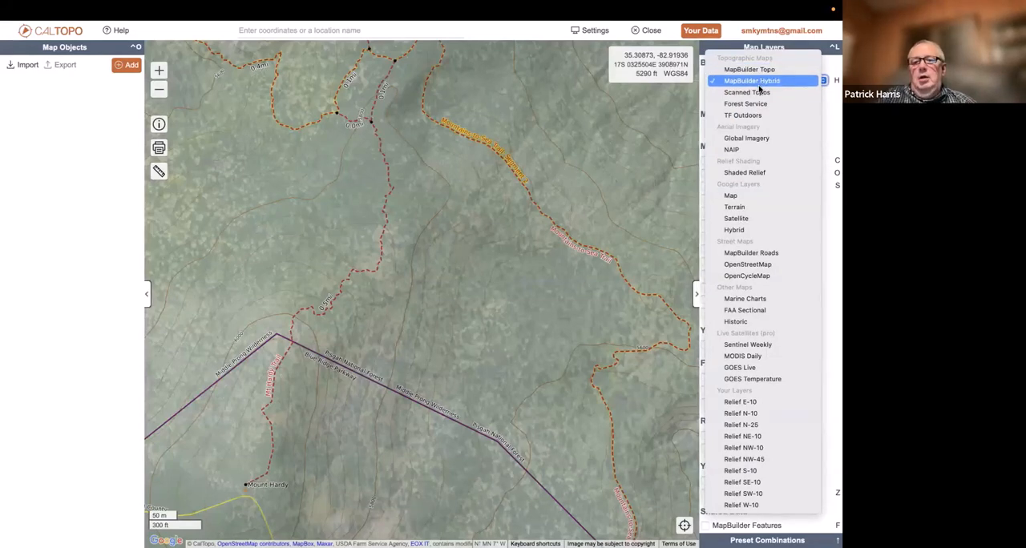
click(754, 94)
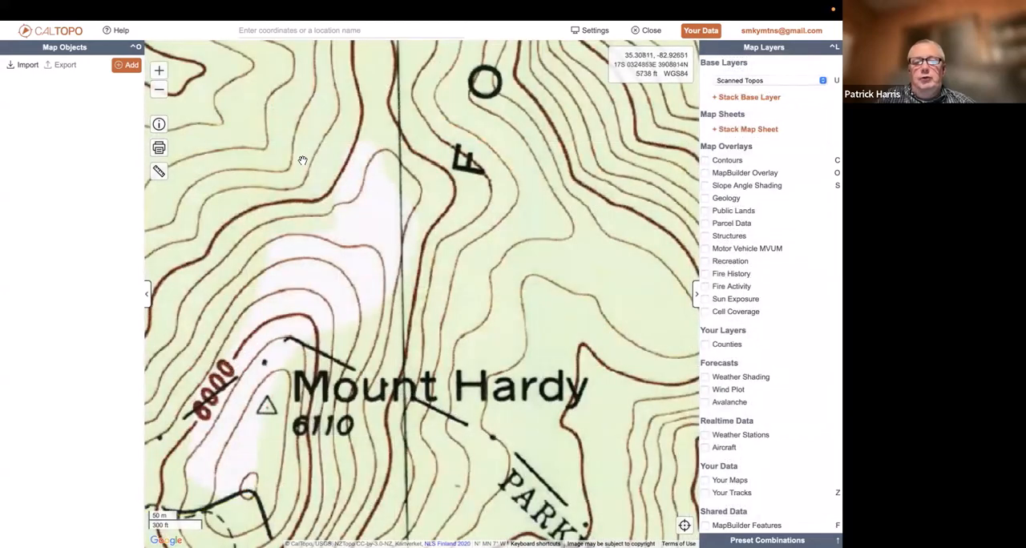
click(160, 91)
click(160, 90)
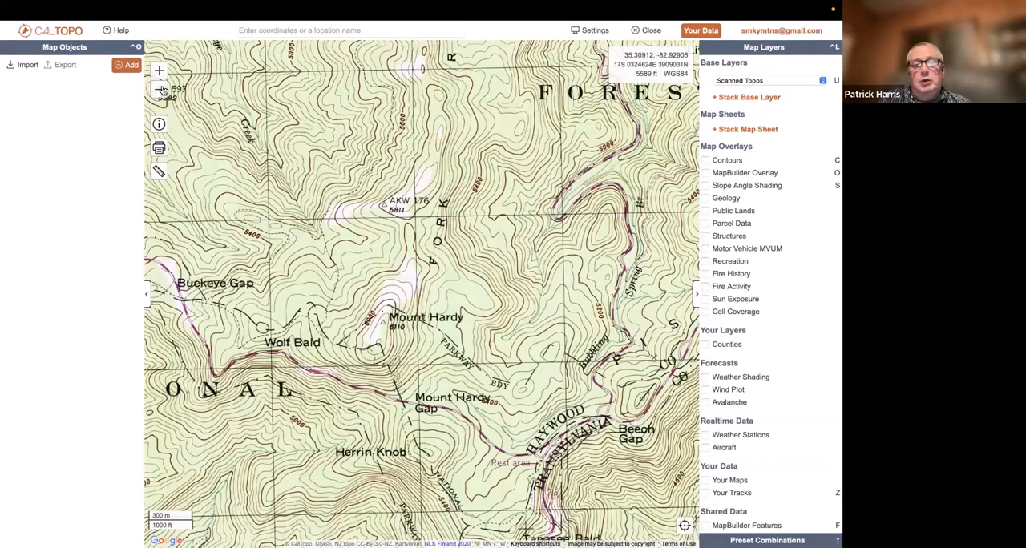
click(160, 93)
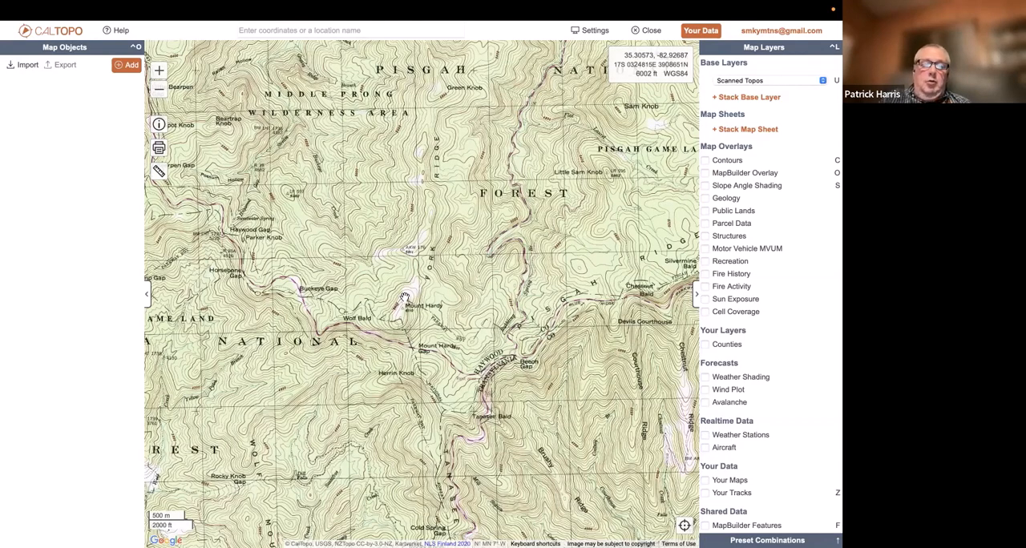
click(160, 71)
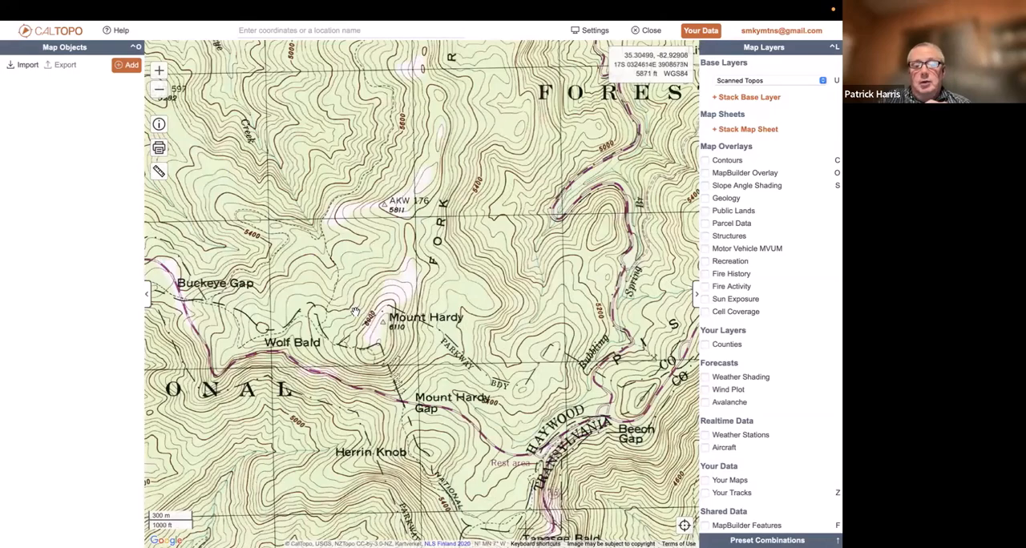
drag(355, 311, 412, 319)
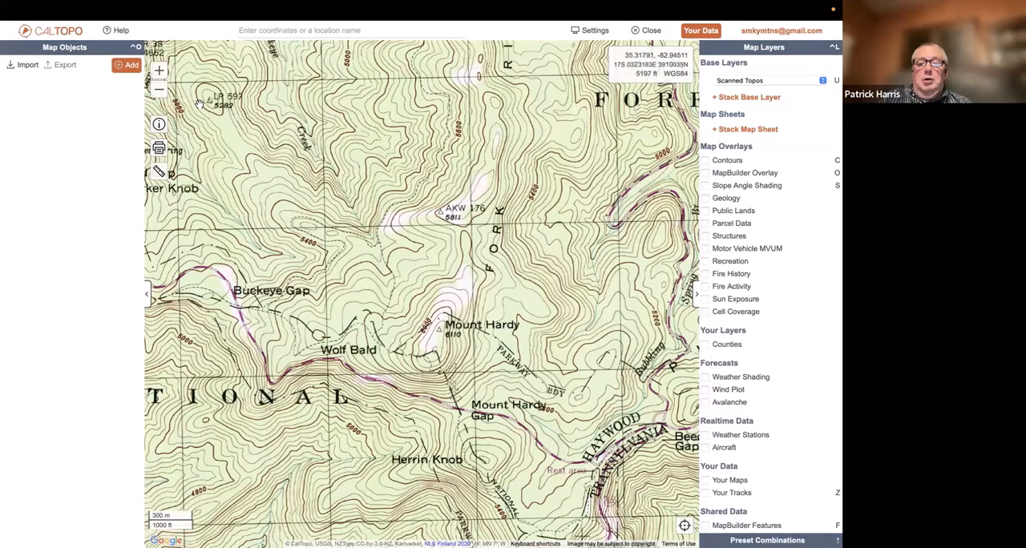
Examine how the Scanned Topos sheets look from local to regional scale, ending back at Mount Hardy
click(160, 92)
click(159, 92)
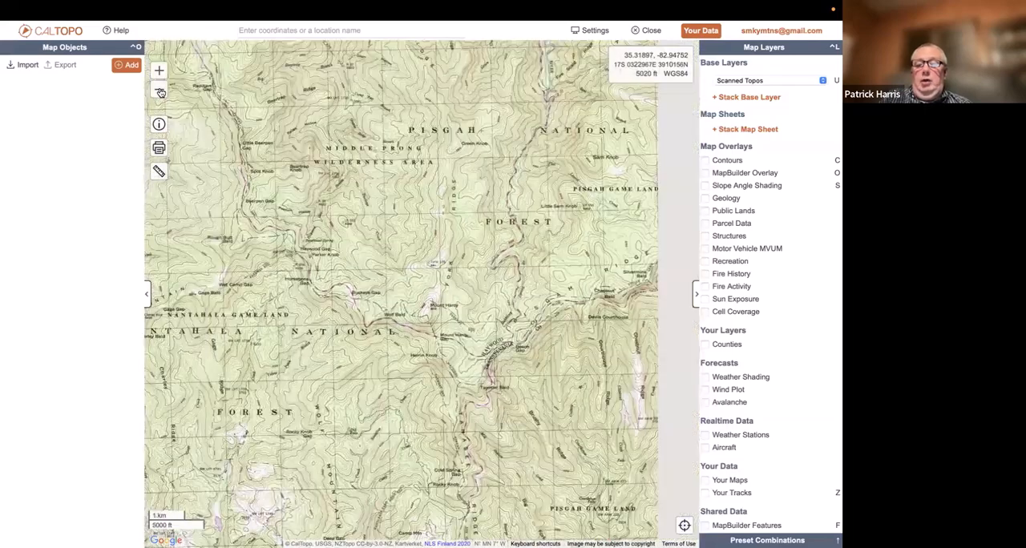
click(159, 92)
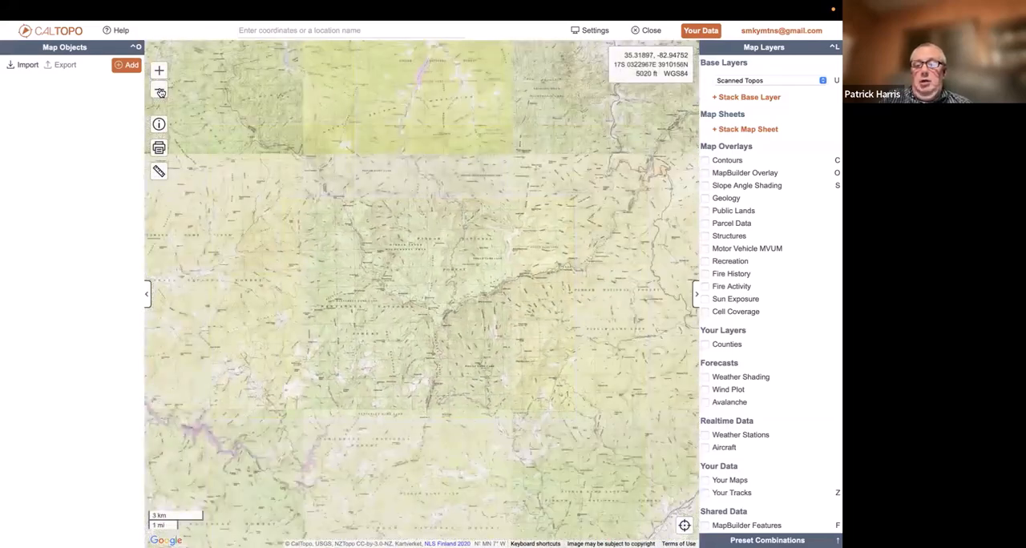
click(160, 92)
click(159, 92)
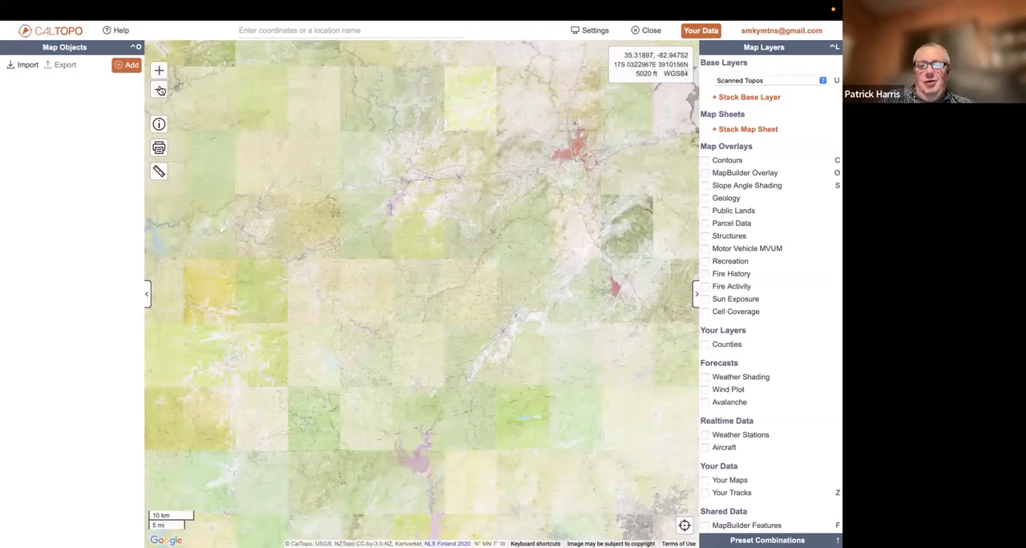
click(160, 72)
click(160, 72)
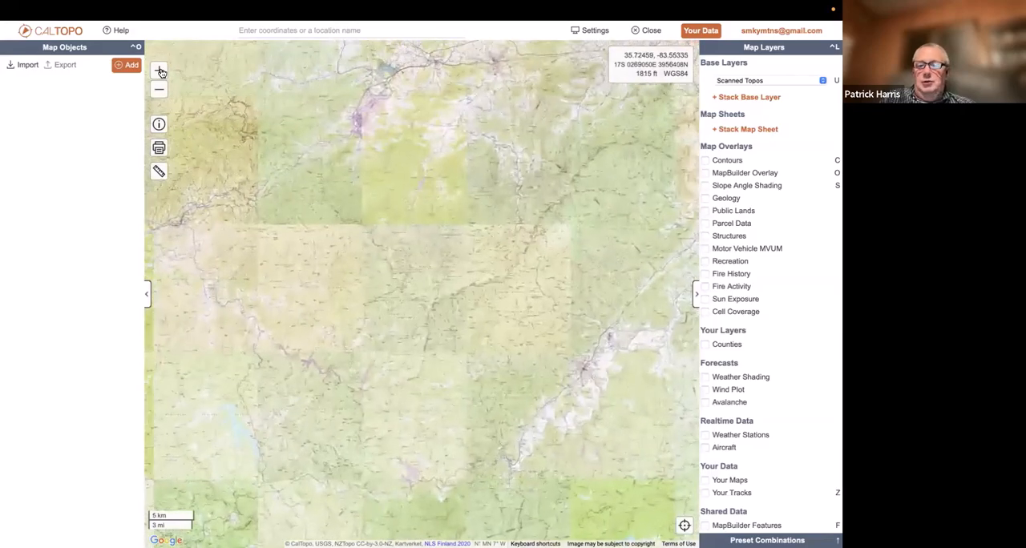
click(159, 72)
click(160, 72)
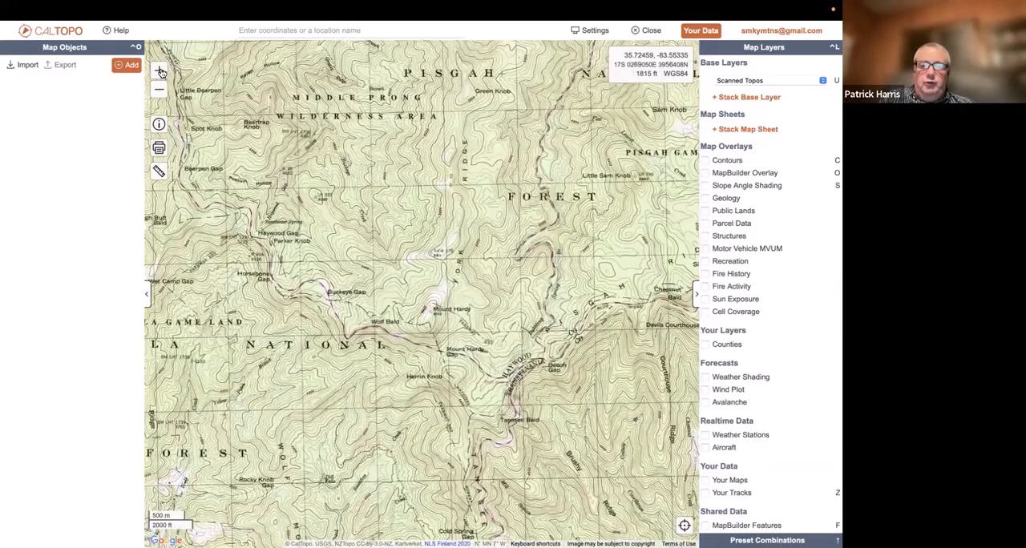
click(160, 72)
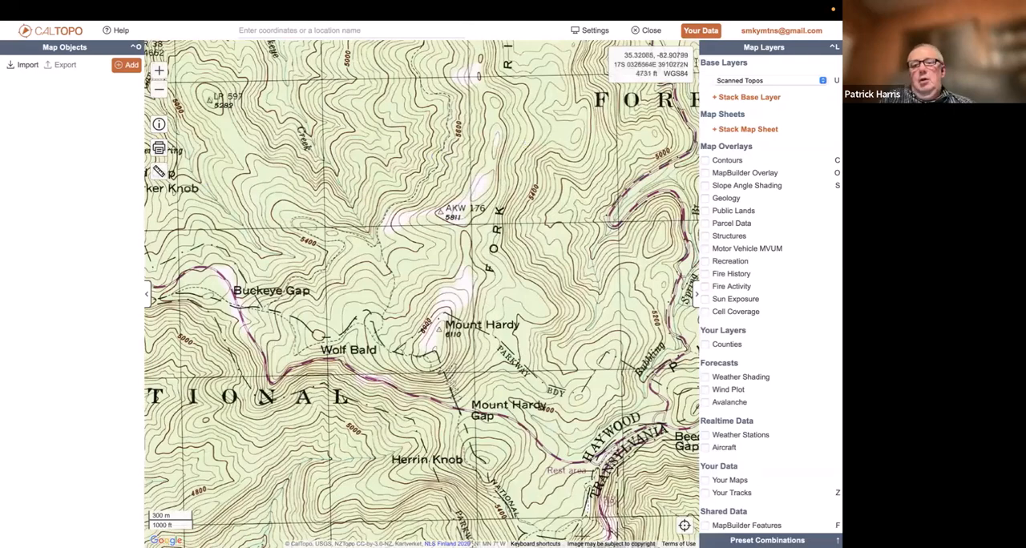
Switch the base layer to Forest Service and look over the roads and trails around and south of Mount Hardy
click(749, 82)
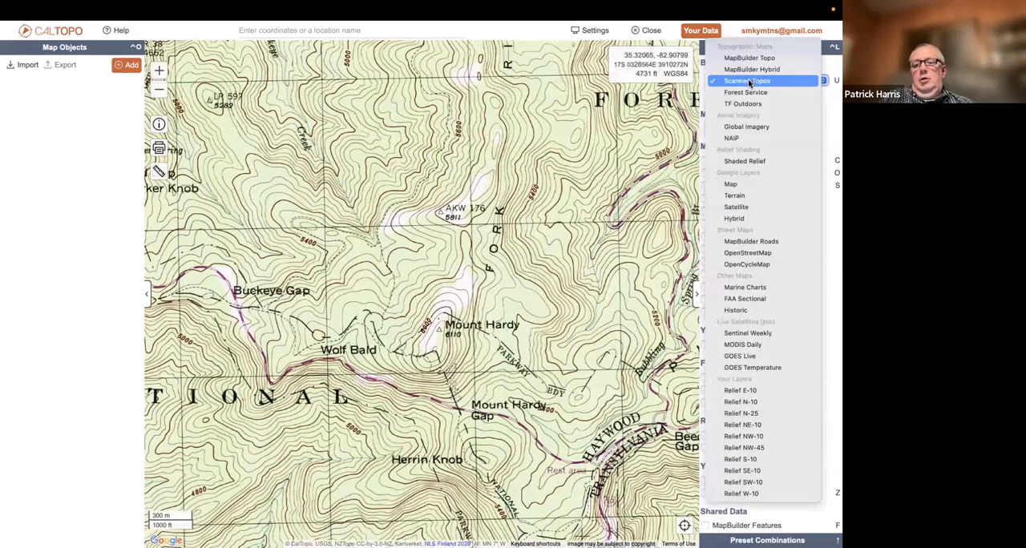
click(745, 94)
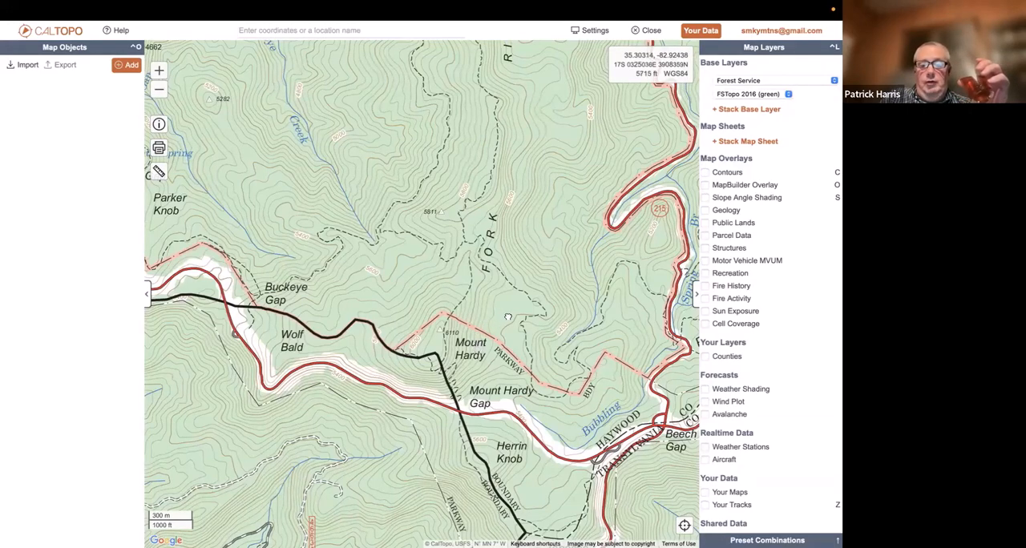
drag(507, 317, 520, 268)
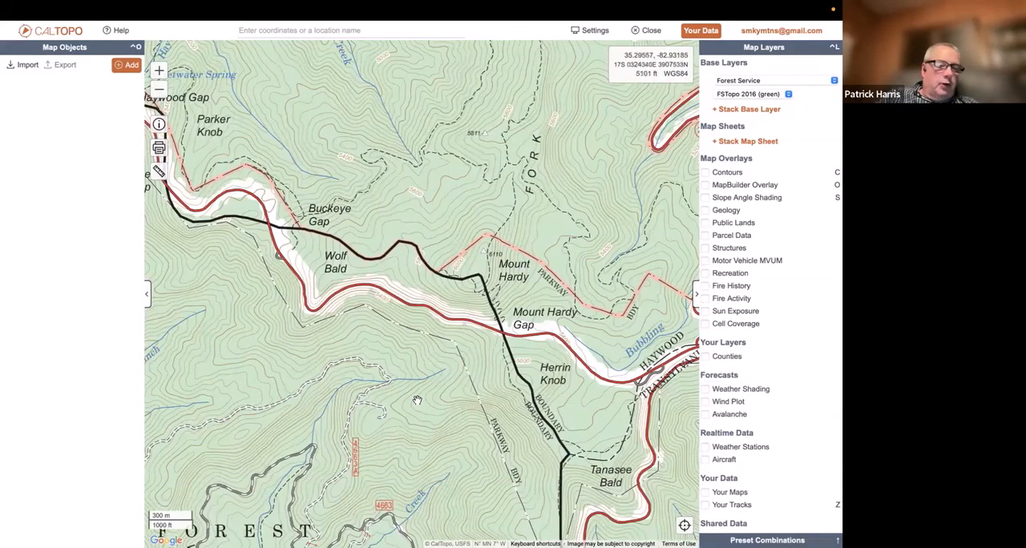
drag(456, 290, 515, 130)
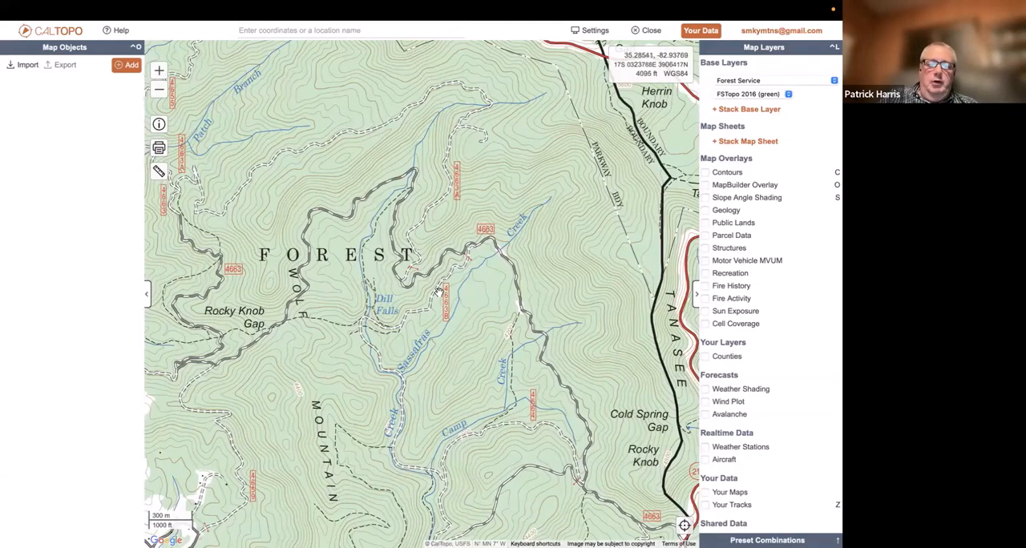
drag(525, 226, 412, 473)
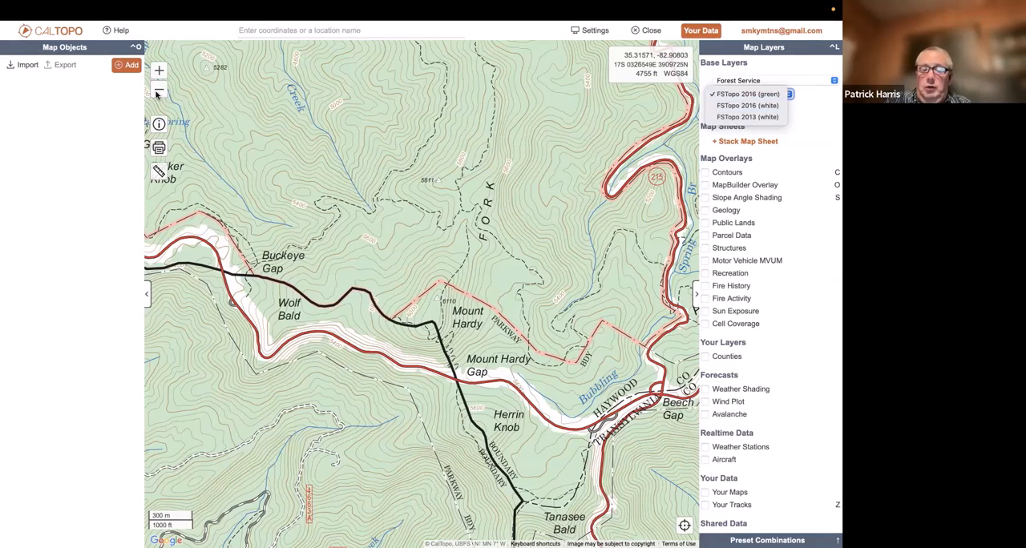
Set the Forest Service layer to FSTopo 2016 (white) and then FSTopo 2013 (white), comparing both versions around Mount Hardy
click(732, 108)
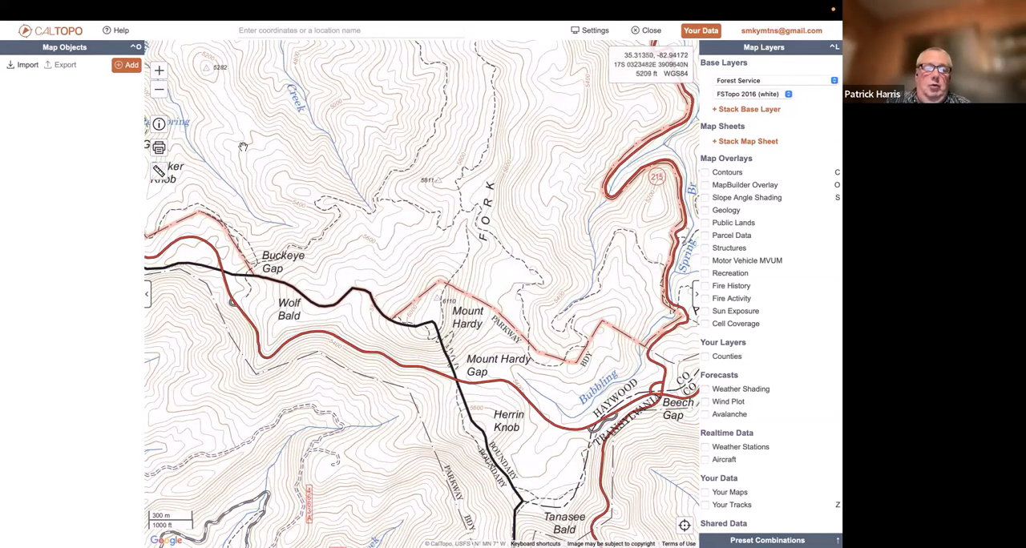
click(160, 91)
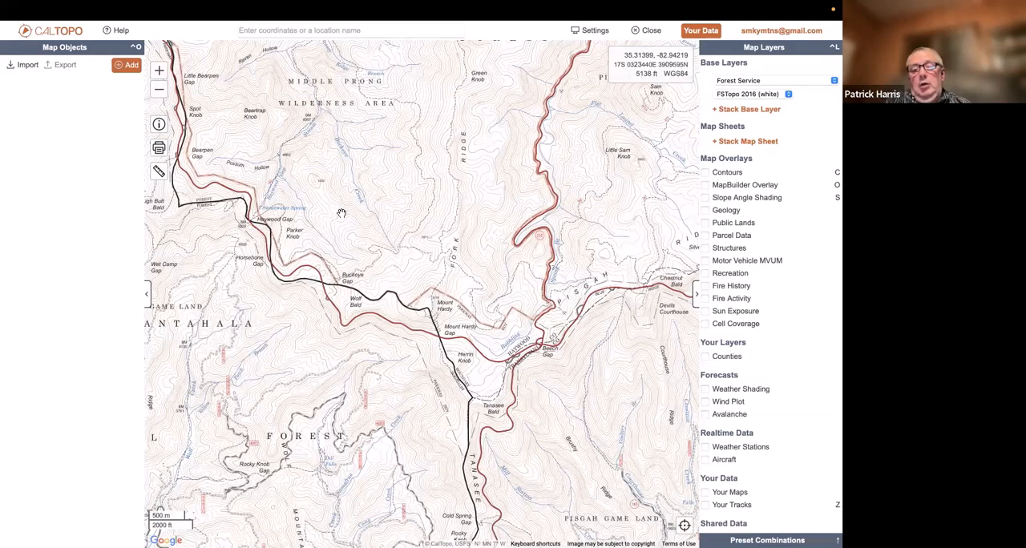
click(742, 97)
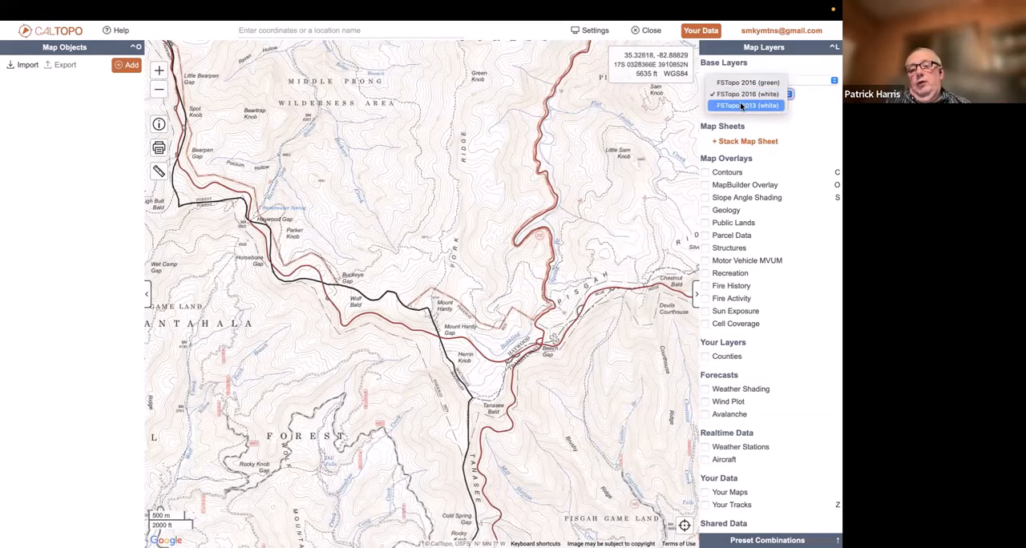
click(741, 105)
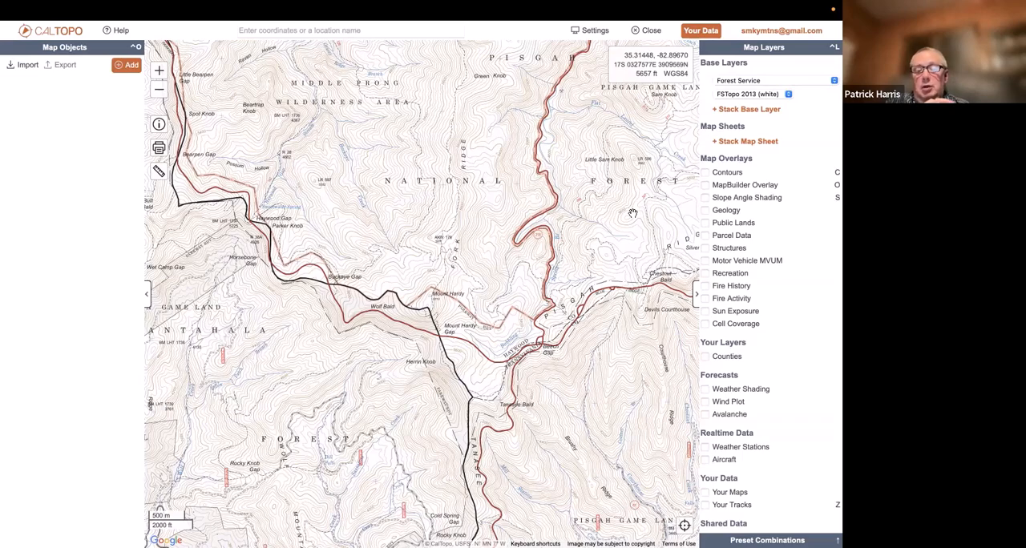
click(160, 92)
click(161, 74)
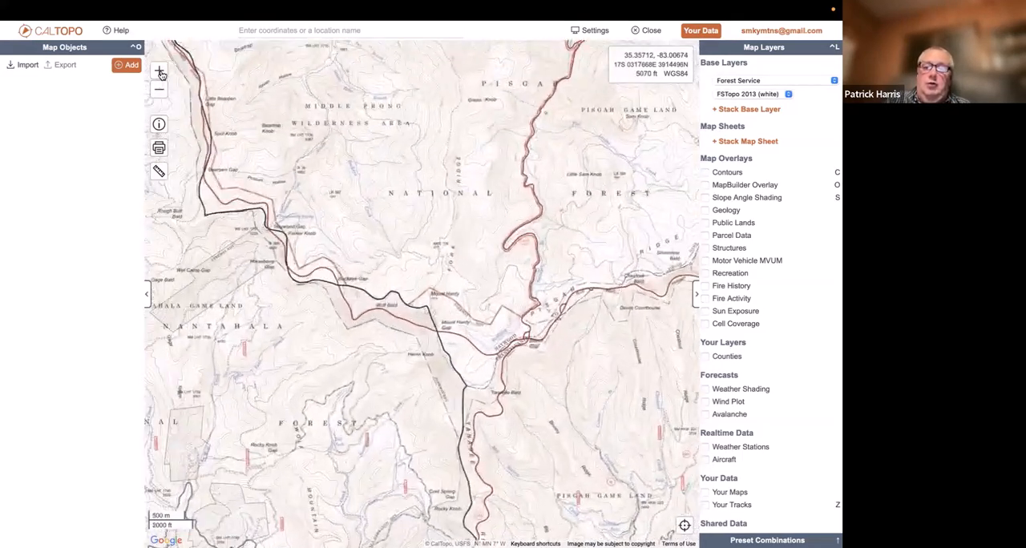
click(162, 74)
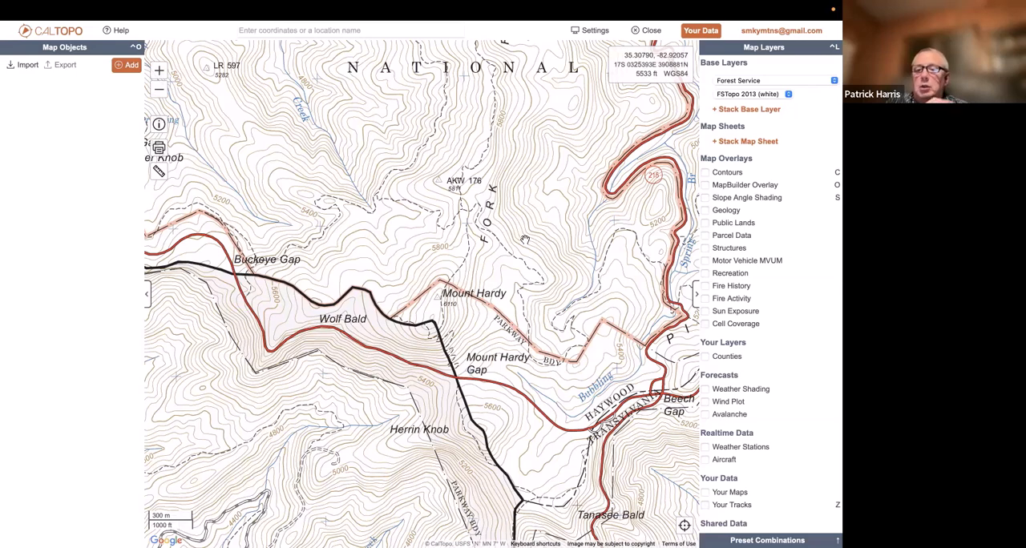
Switch the base layer to TF Outdoors and view the trails from Mount Hardy east to Silvermine Bald
click(782, 80)
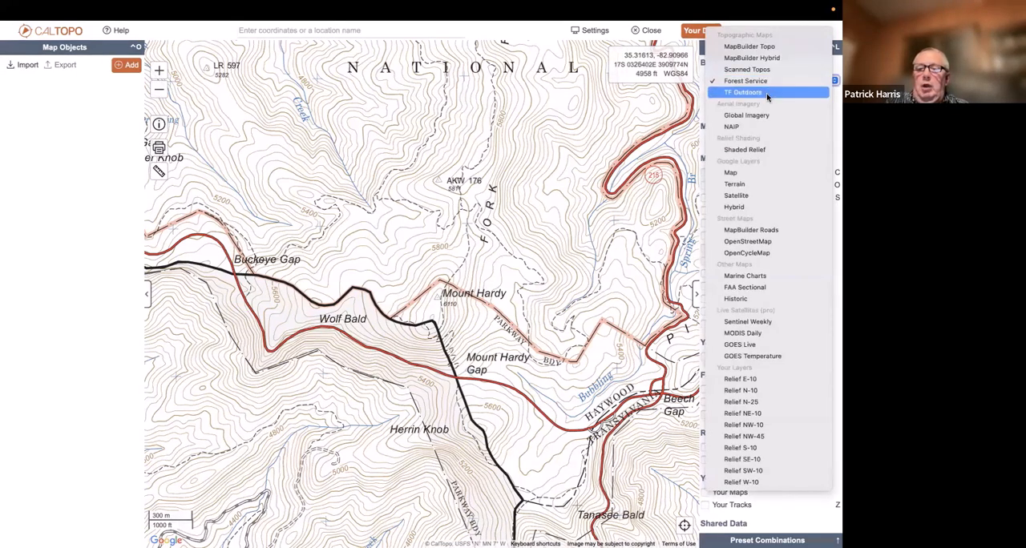
click(767, 96)
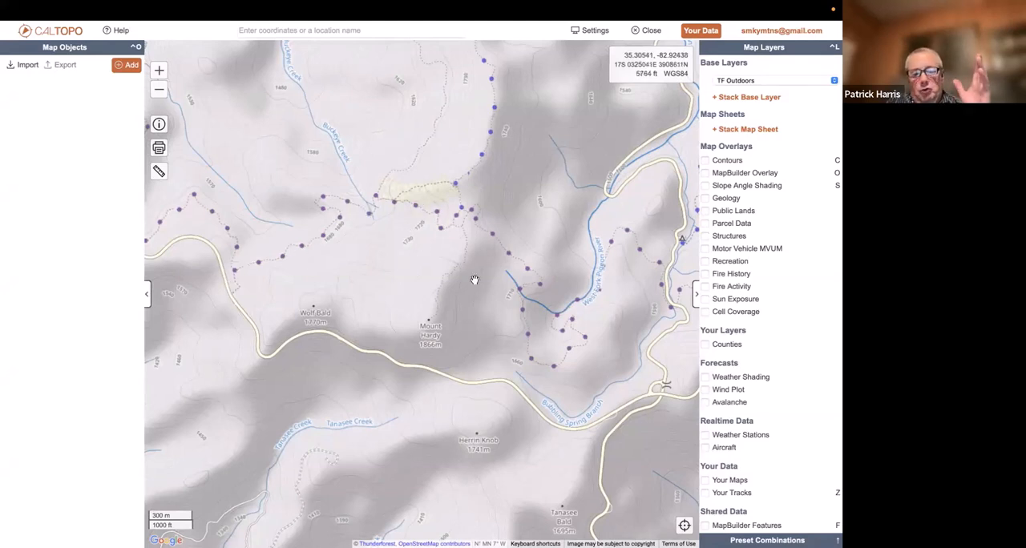
drag(481, 295, 203, 294)
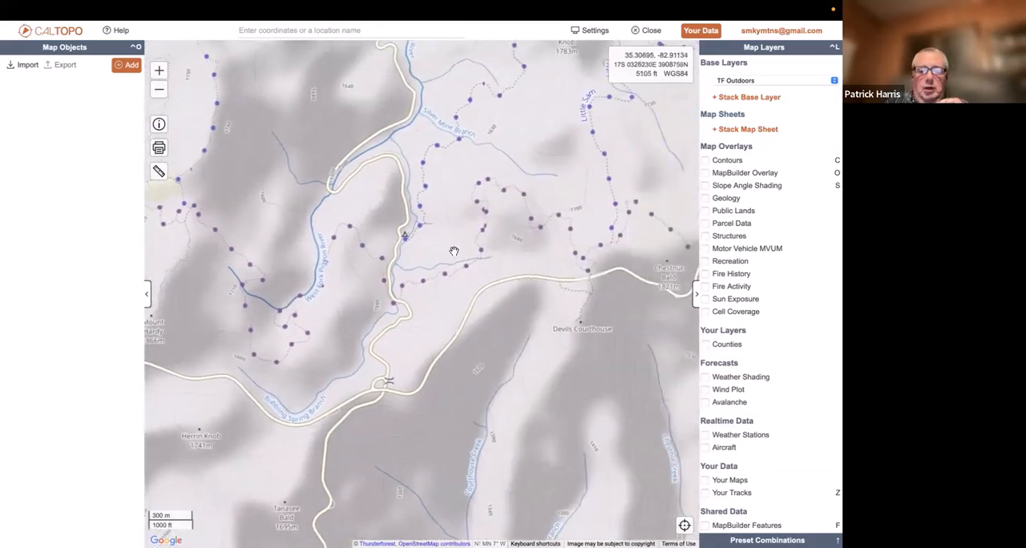
drag(454, 251, 138, 411)
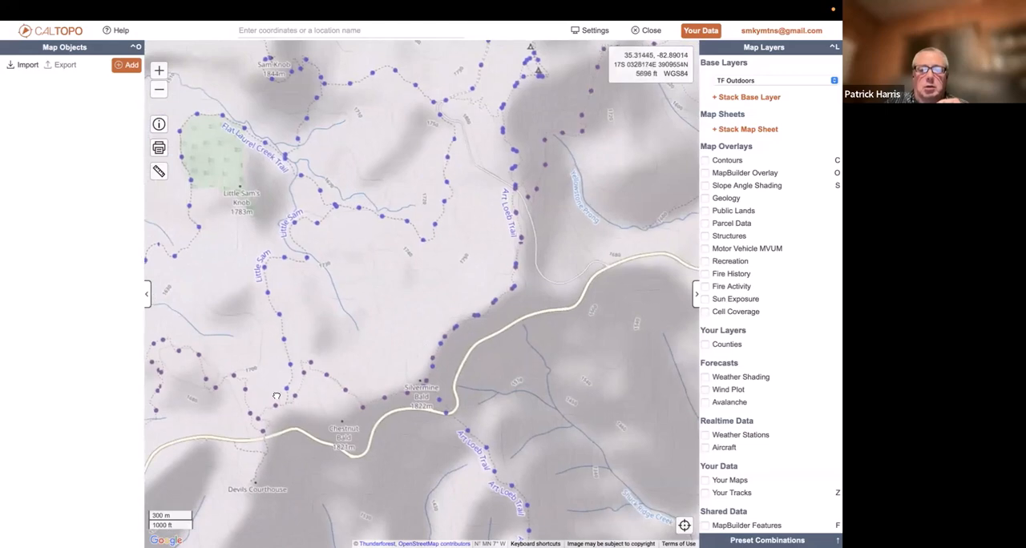
Examine the TF Outdoors layer at close scale around the Art Loeb Trail and east past Yellowstone Prong
scroll(430, 239, up, 2)
scroll(407, 231, up, 2)
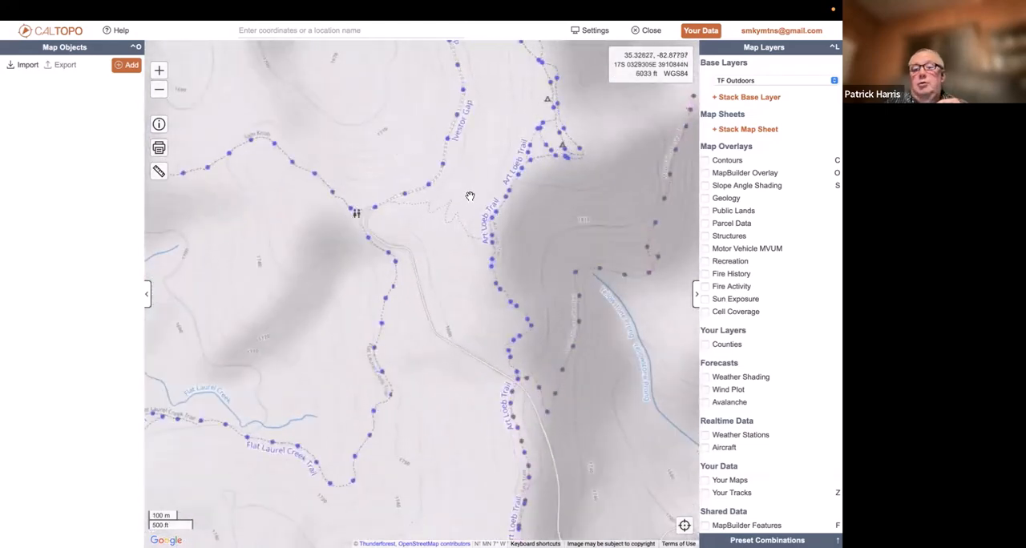
drag(470, 196, 422, 215)
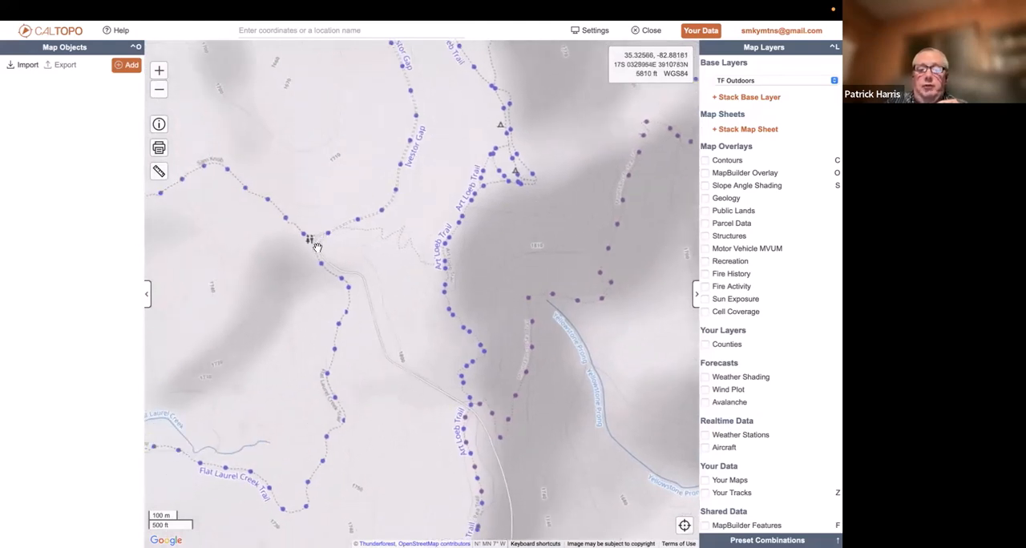
drag(429, 266, 205, 192)
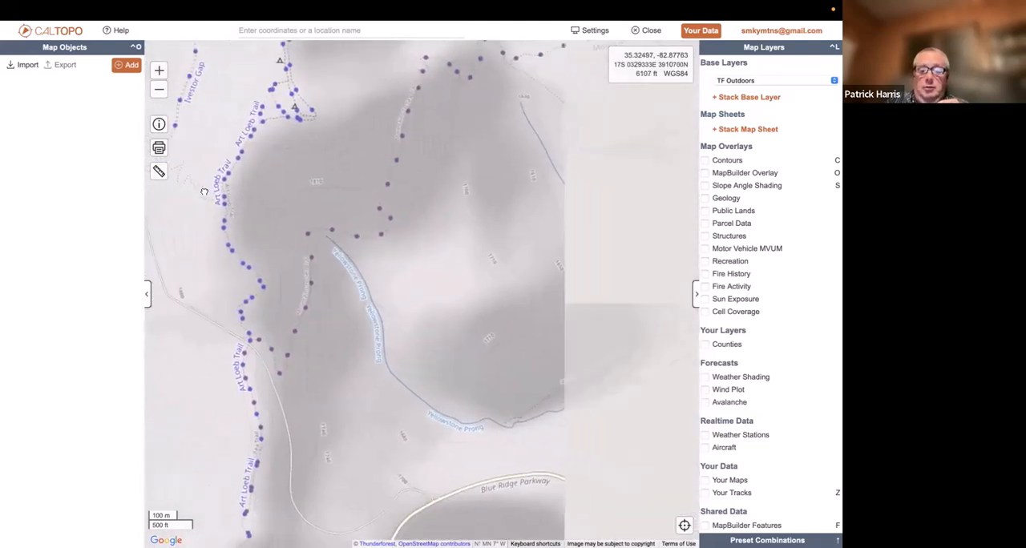
drag(513, 334, 283, 340)
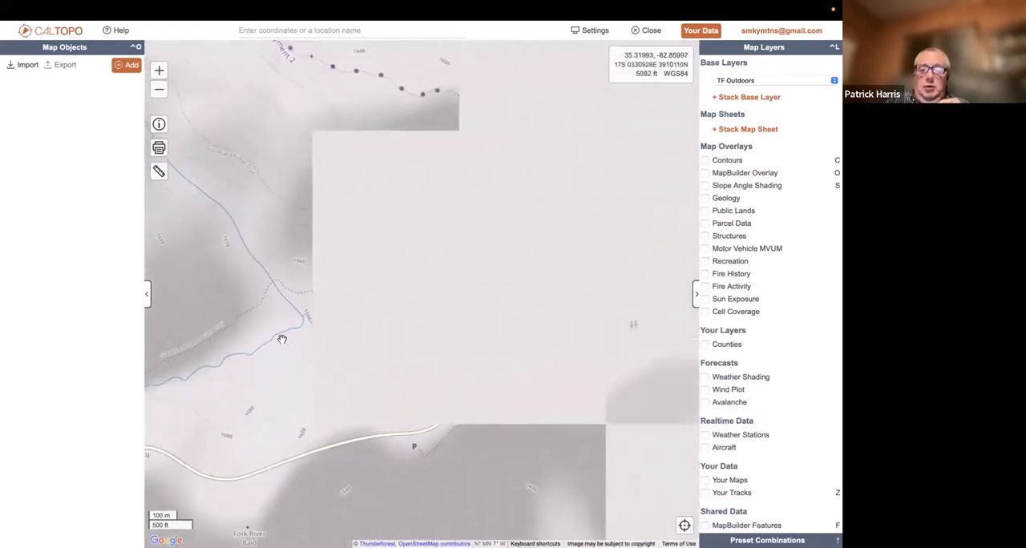
Examine the TF Outdoors trails from Ivestor Gap and the Art Loeb Trail southwest past Flat Laurel Creek and Little Sam to Beech Gap
drag(670, 241, 673, 458)
drag(403, 269, 662, 412)
drag(331, 277, 528, 401)
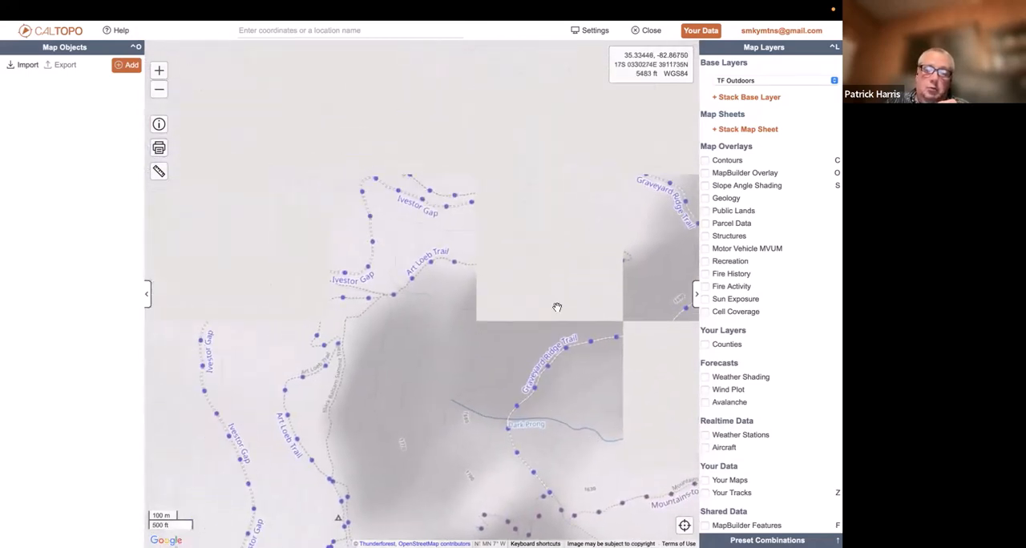
drag(429, 381, 539, 131)
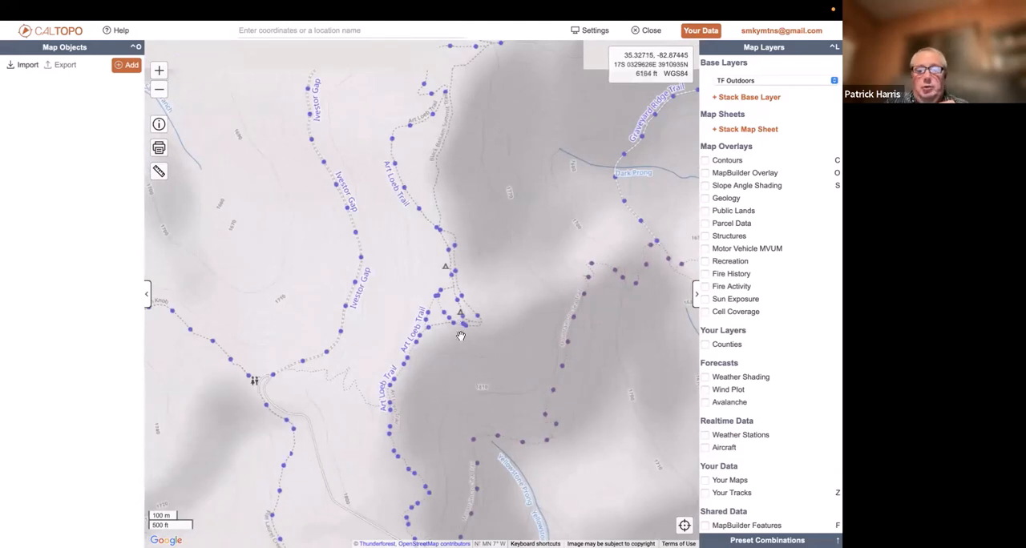
drag(507, 340, 647, 105)
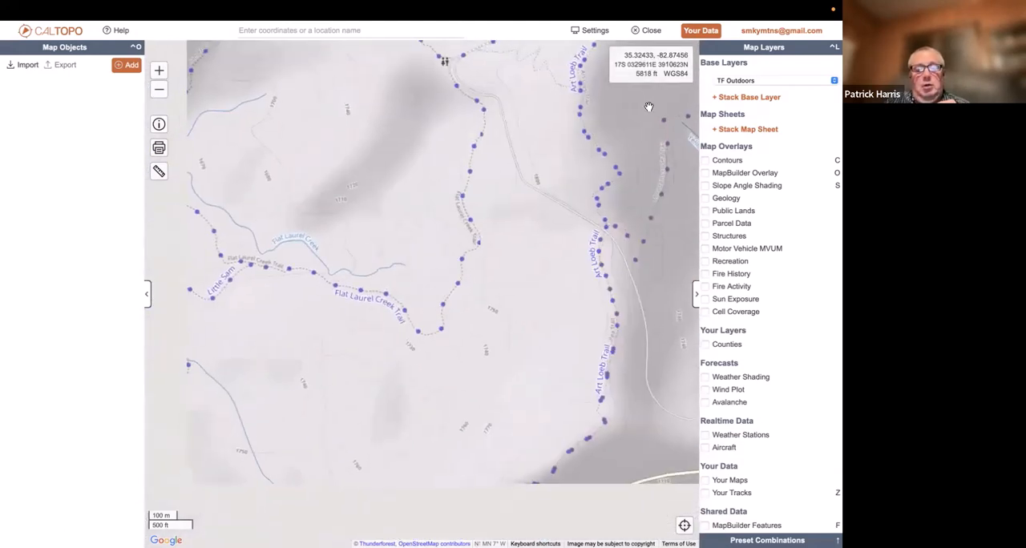
drag(329, 344, 472, 167)
drag(381, 329, 538, 167)
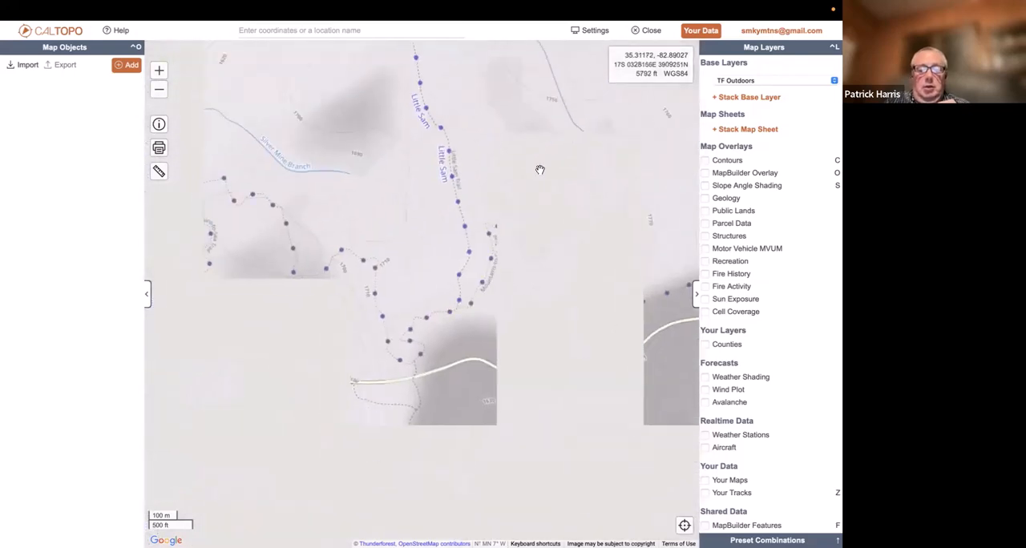
drag(407, 326, 540, 282)
drag(474, 280, 664, 211)
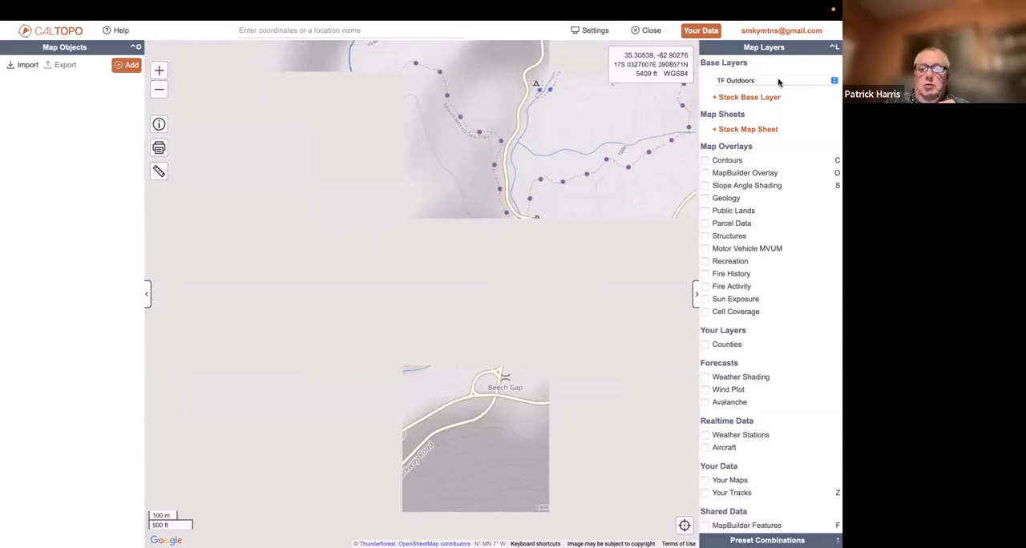
click(160, 92)
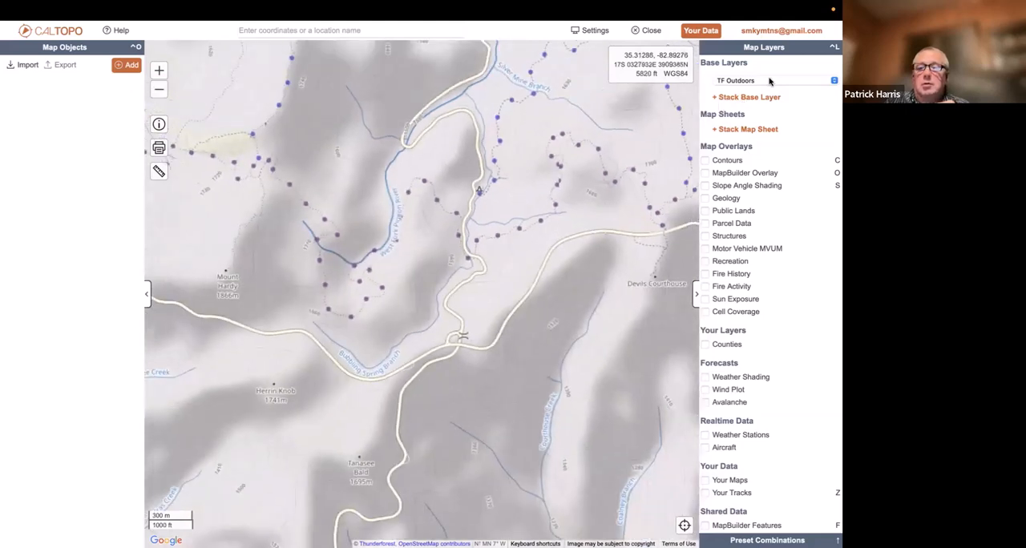
Switch the base layer to Global Imagery and inspect the road and the clearing west of it at close scale
click(770, 81)
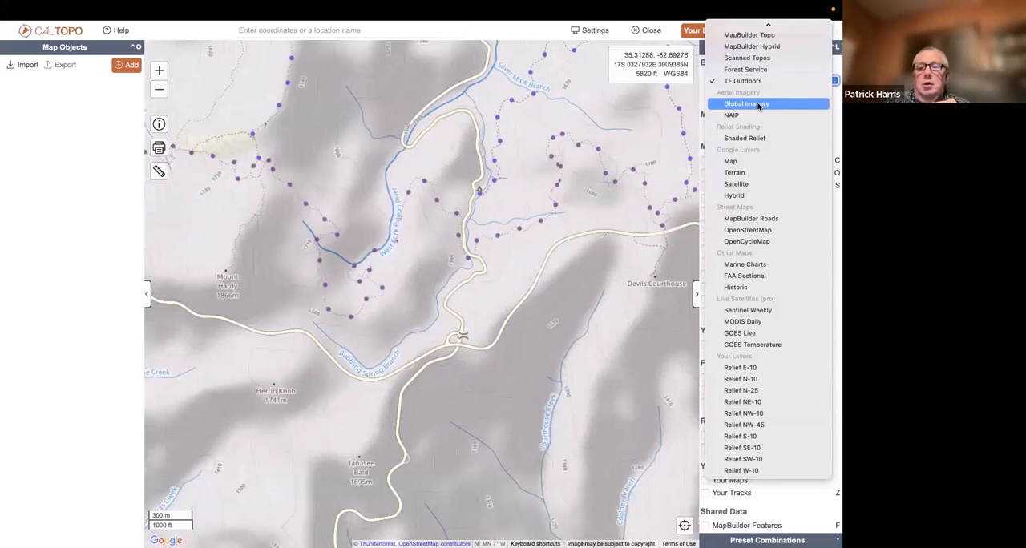
click(758, 104)
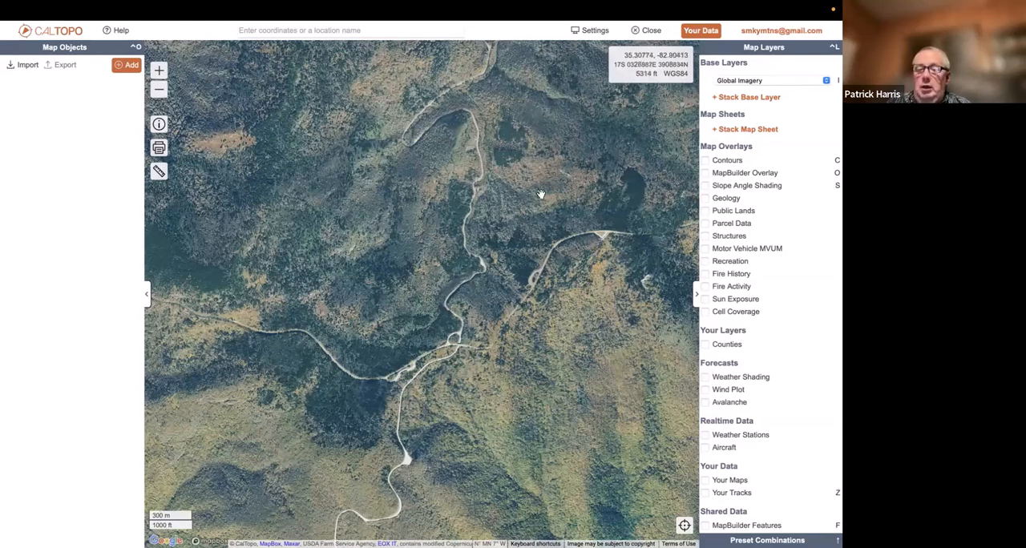
scroll(541, 194, up, 5)
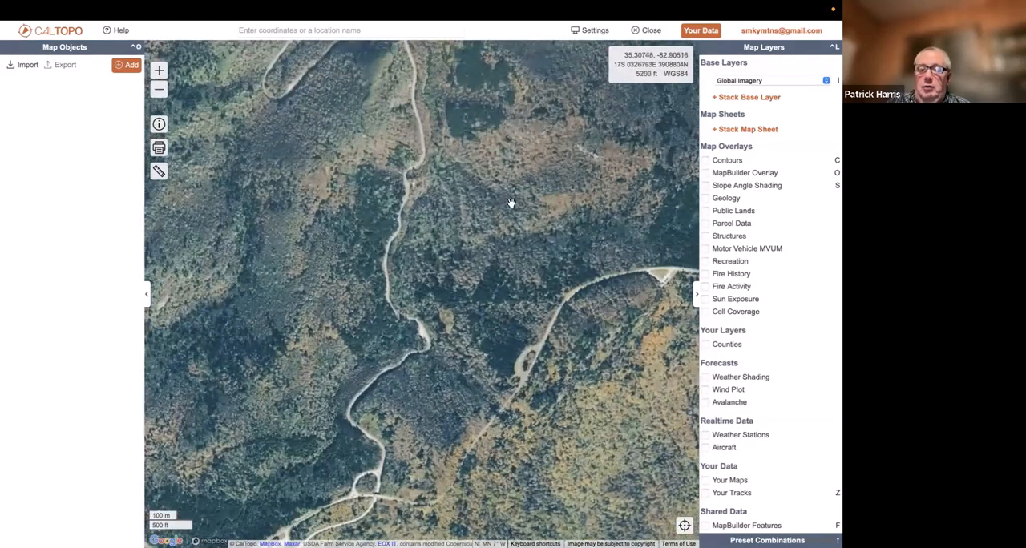
scroll(510, 203, up, 2)
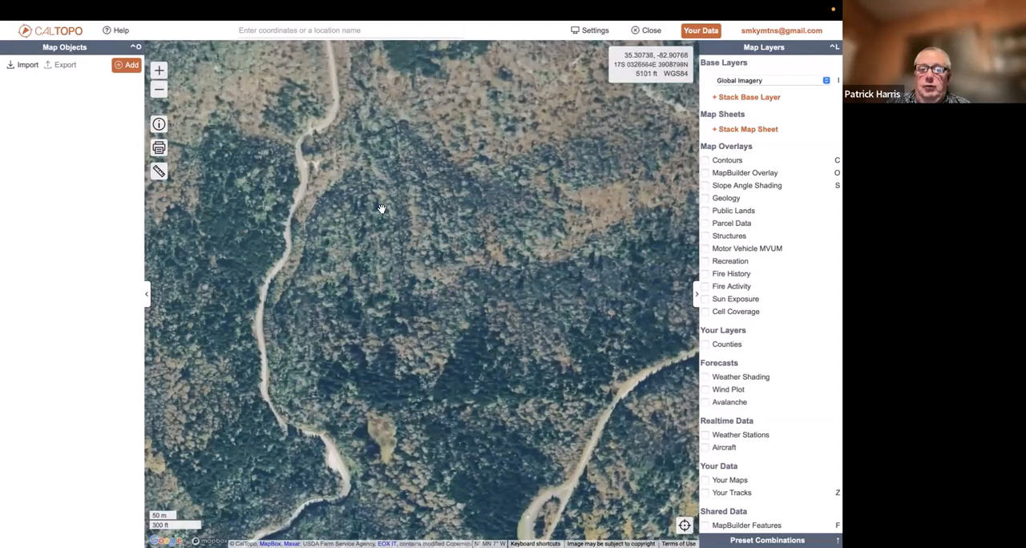
drag(380, 210, 479, 246)
scroll(478, 245, up, 1)
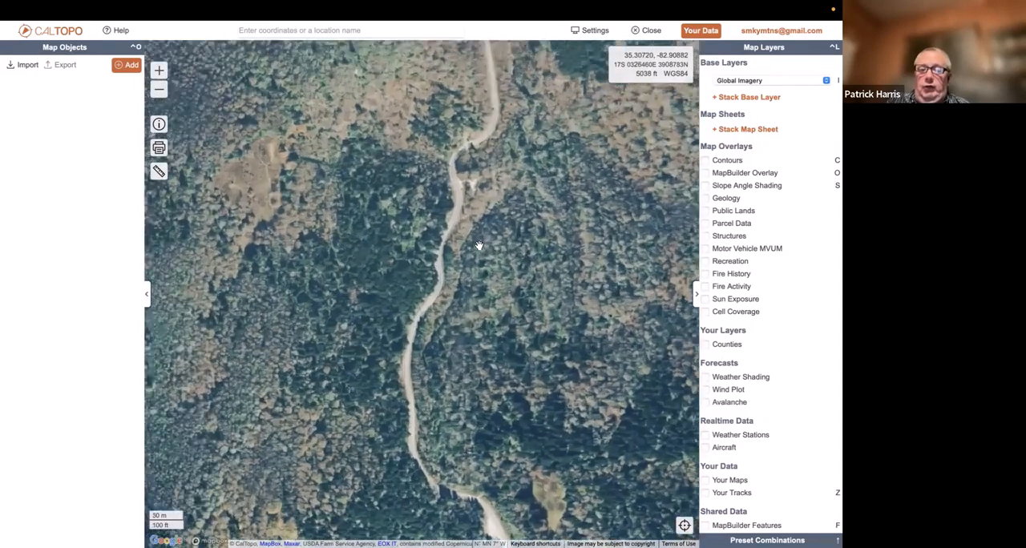
drag(505, 171, 660, 333)
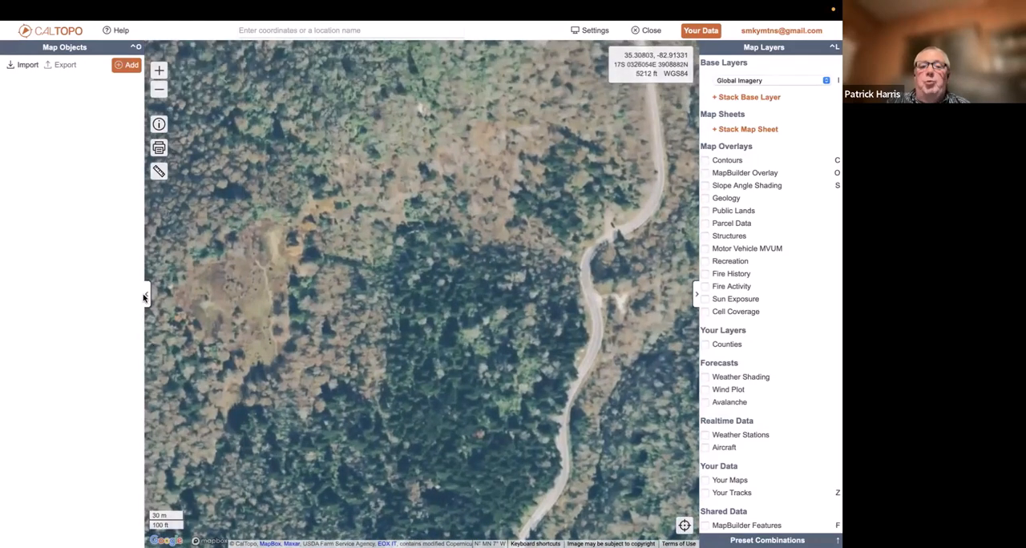
Collapse the Map Objects and Map Layers panels and view the Global Imagery around the clearing and road at full width
click(148, 294)
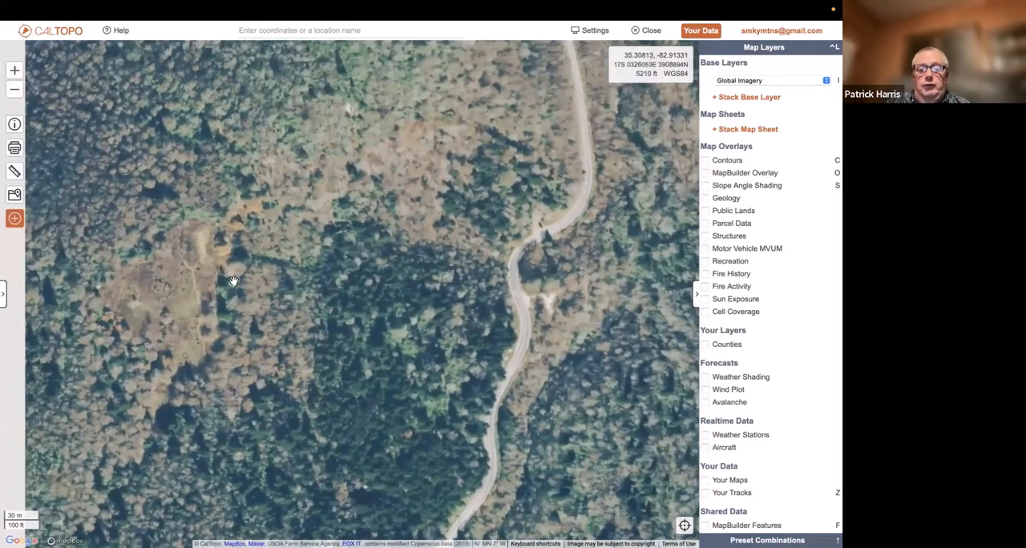
click(696, 293)
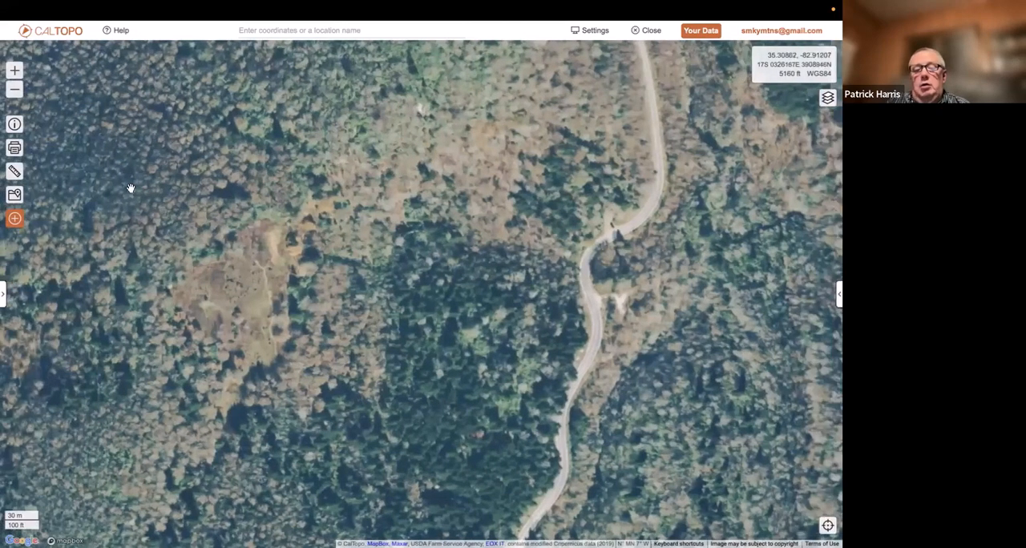
click(16, 95)
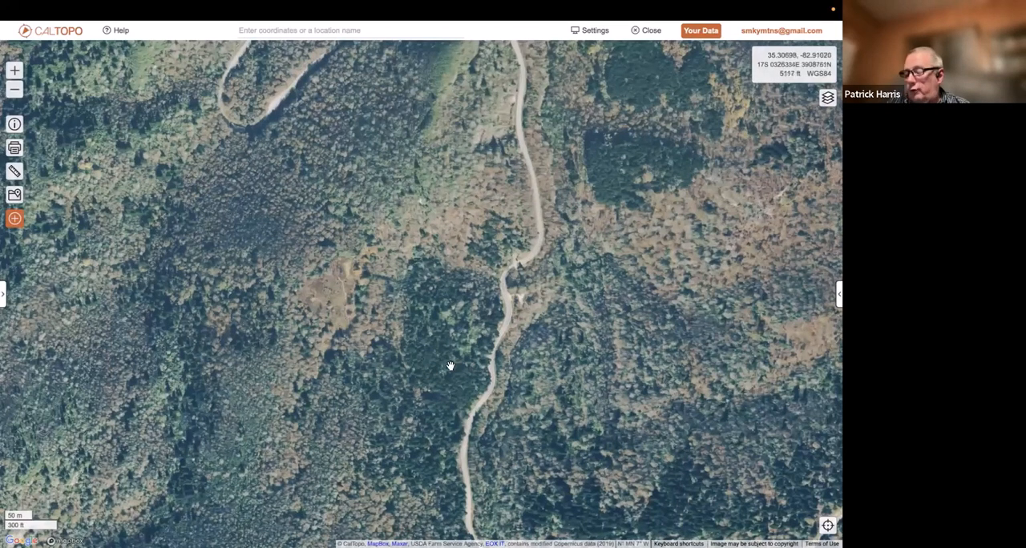
drag(399, 315, 316, 426)
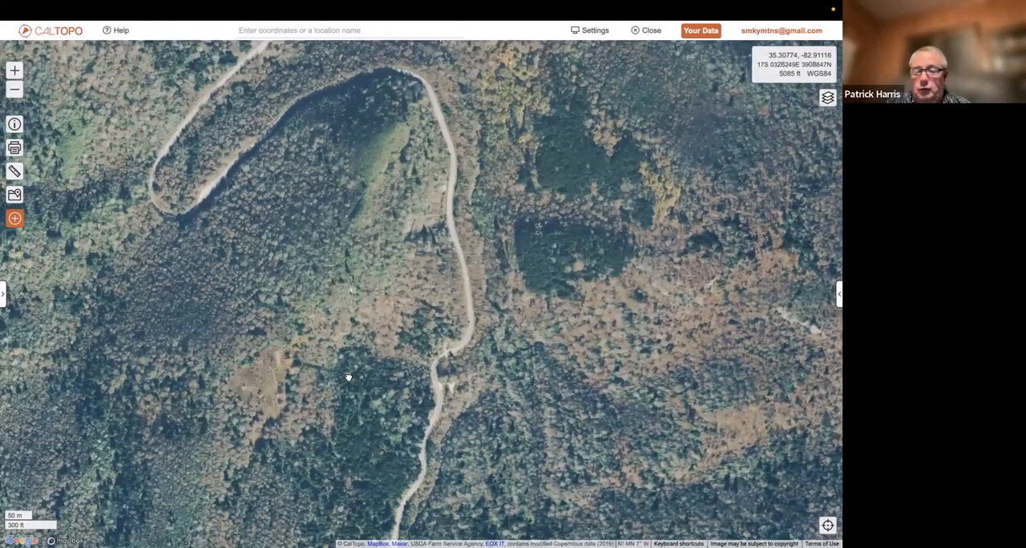
drag(348, 377, 355, 339)
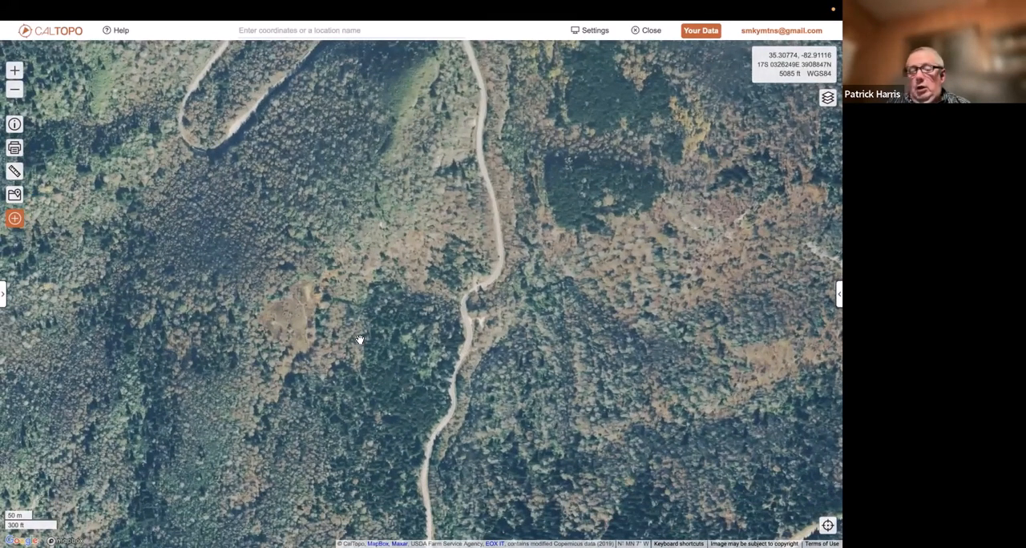
Compare the Global Imagery at several zoom levels near the clearing, then view the open bald and dark forest farther west
scroll(359, 339, up, 5)
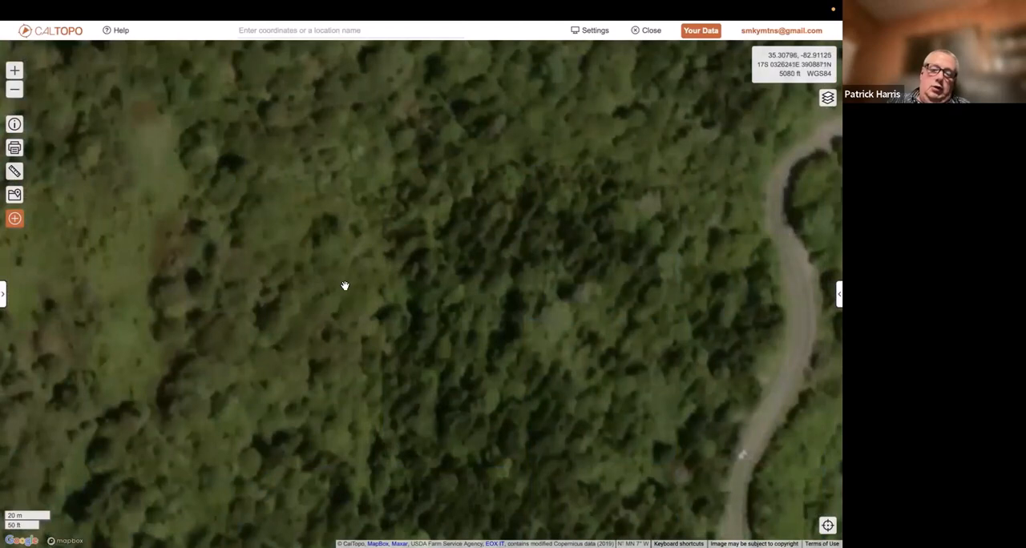
click(14, 94)
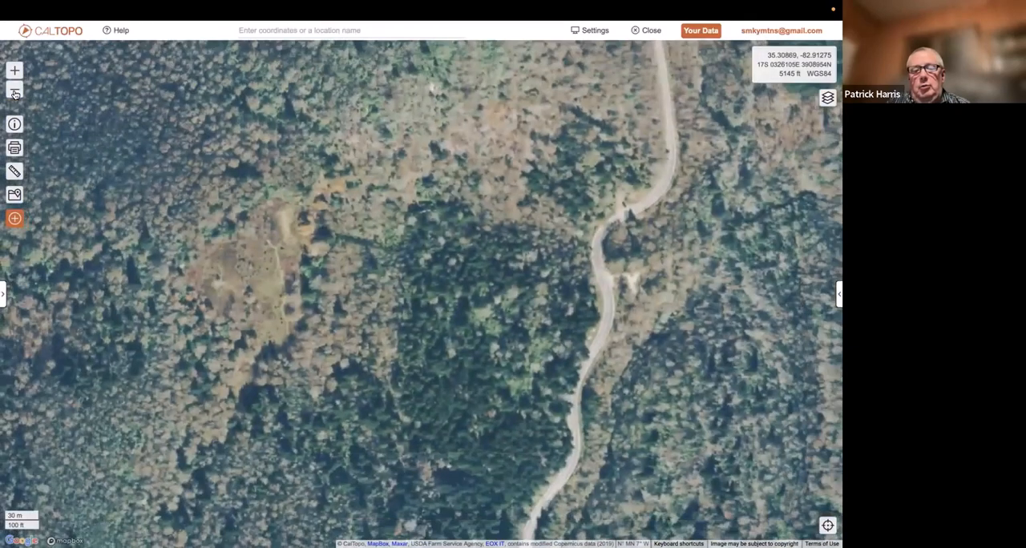
click(16, 73)
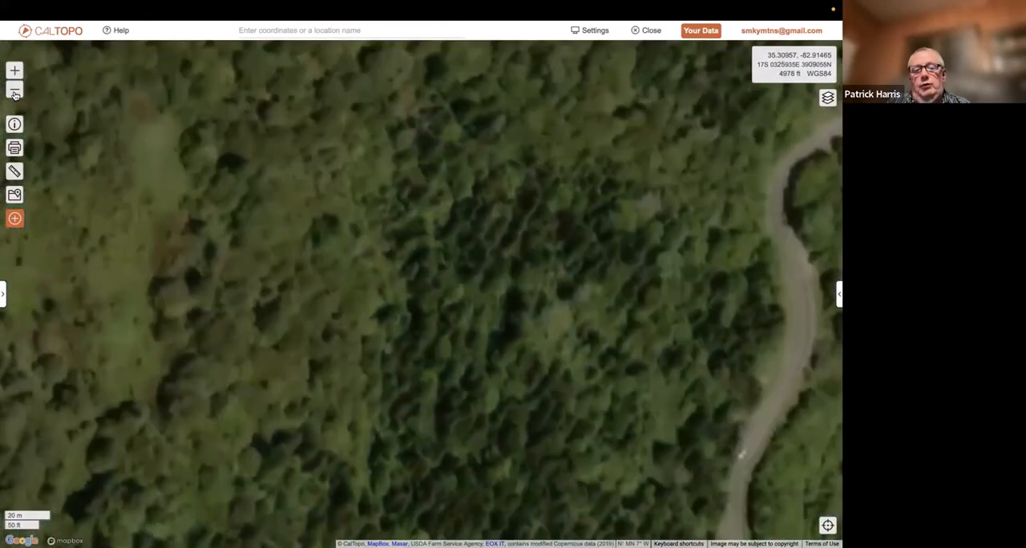
click(16, 93)
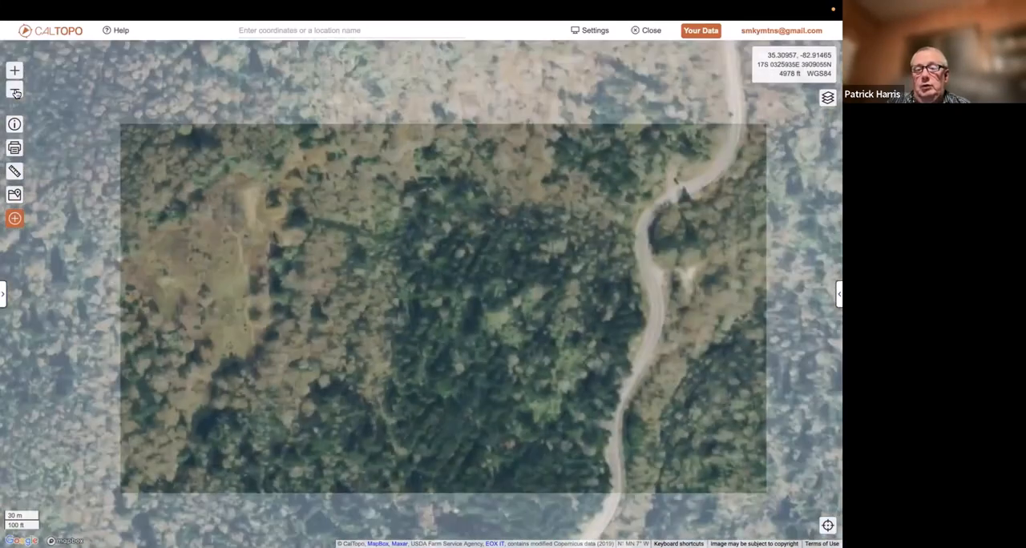
click(16, 93)
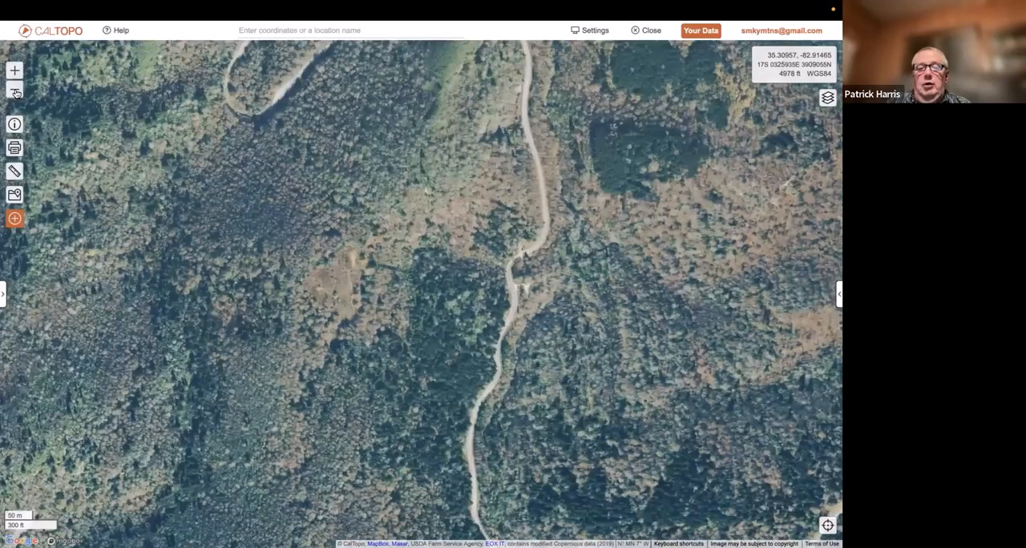
click(16, 93)
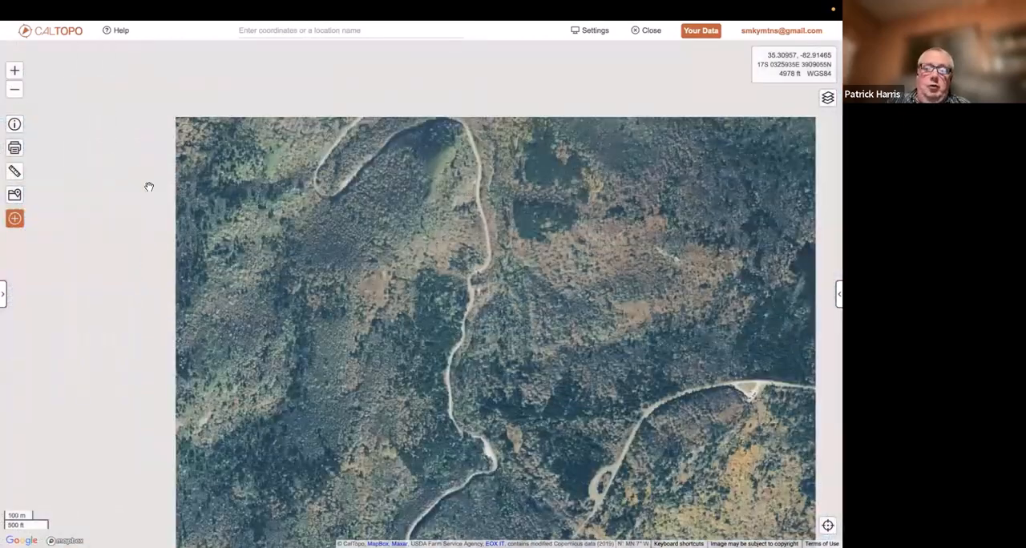
drag(396, 191, 701, 179)
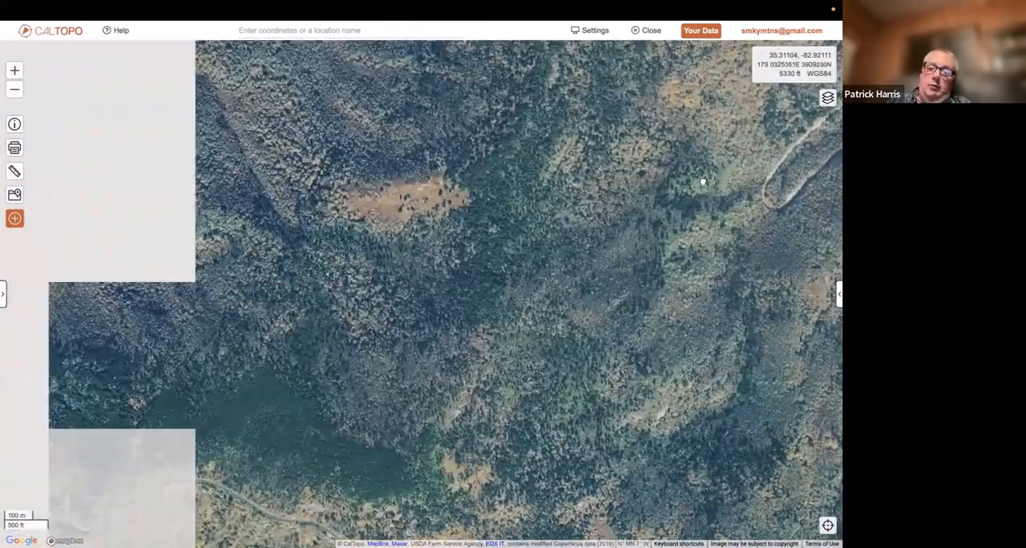
drag(471, 229, 586, 213)
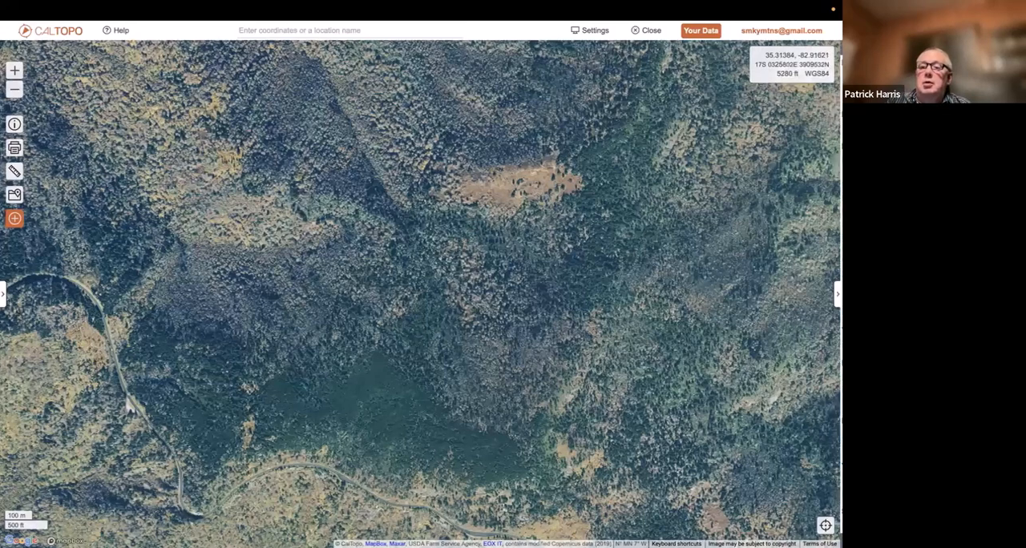
Bring back the map layers, switch the base layer to NAIP with the 2011-2013 imagery, and view the wider area
click(827, 97)
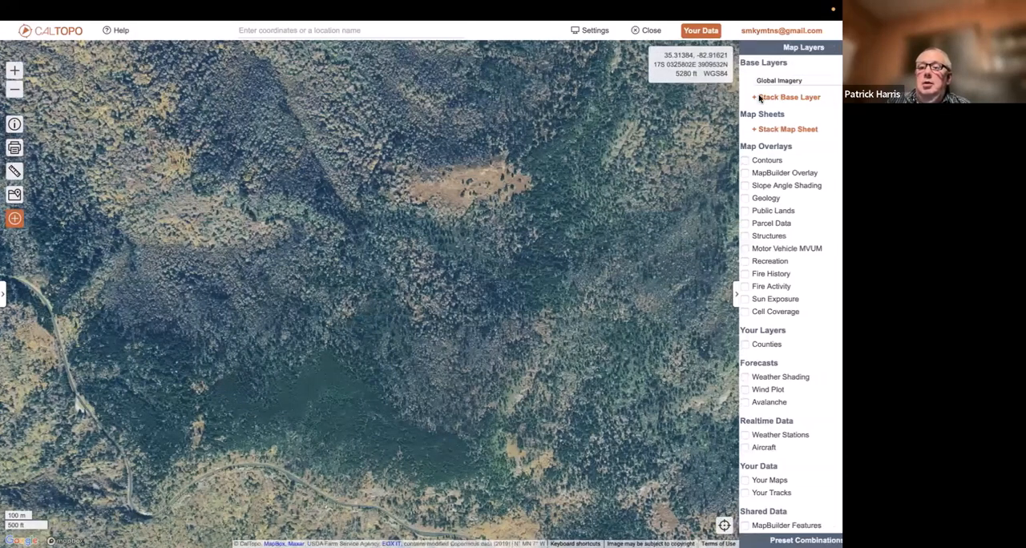
click(769, 82)
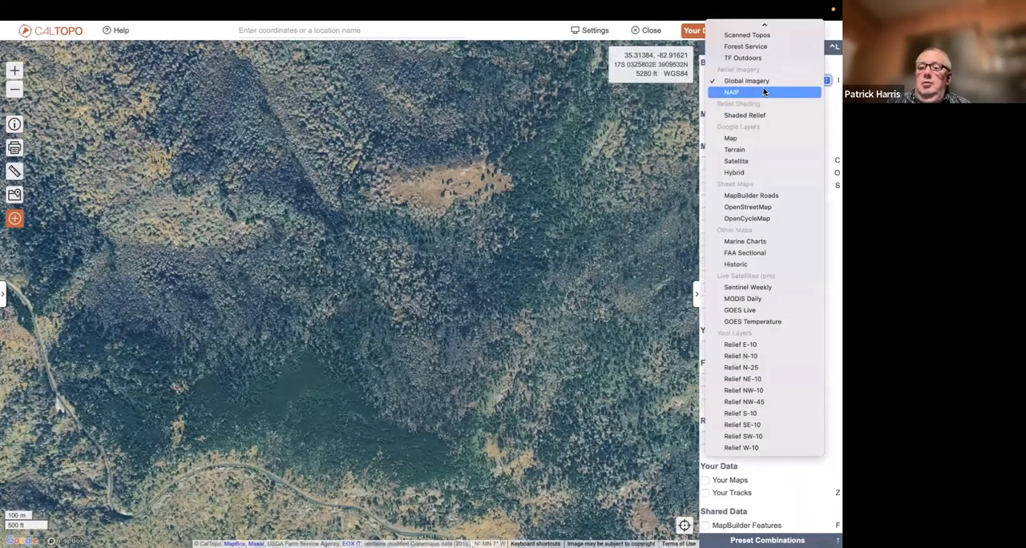
click(763, 90)
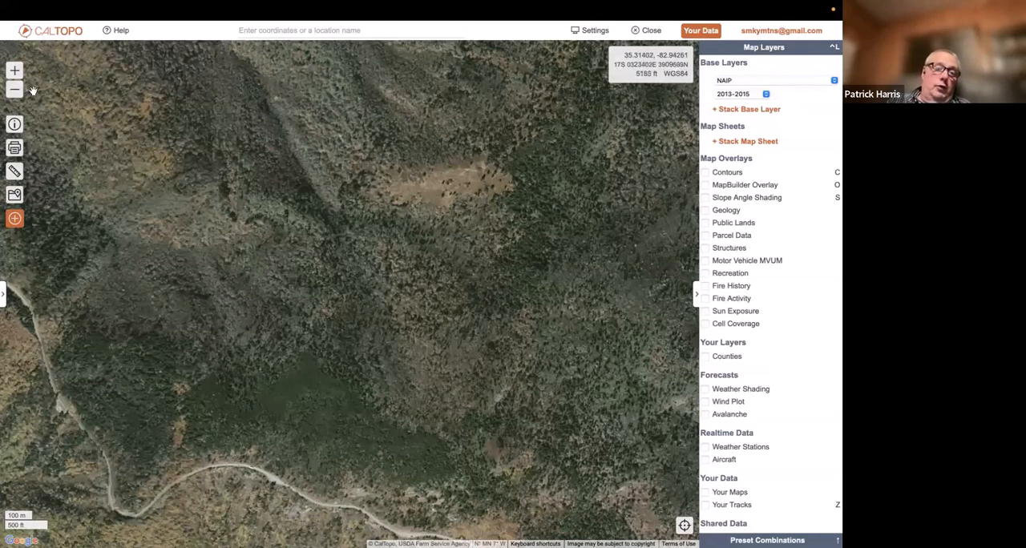
click(765, 95)
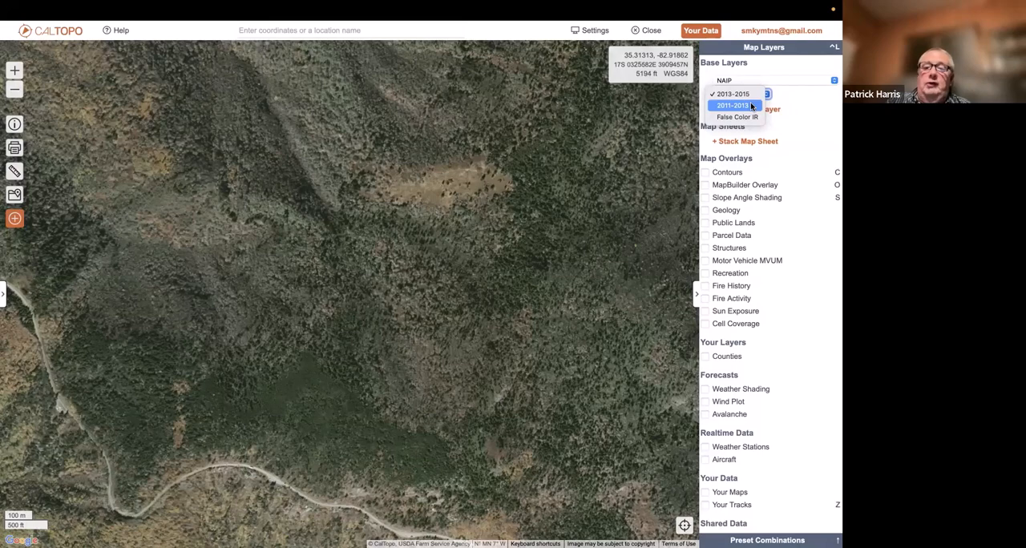
click(752, 106)
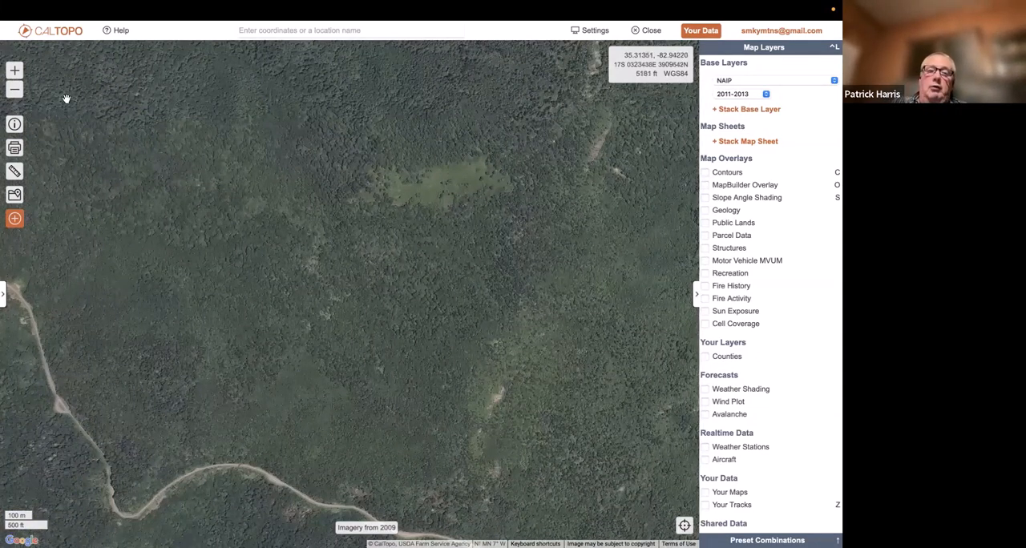
click(15, 90)
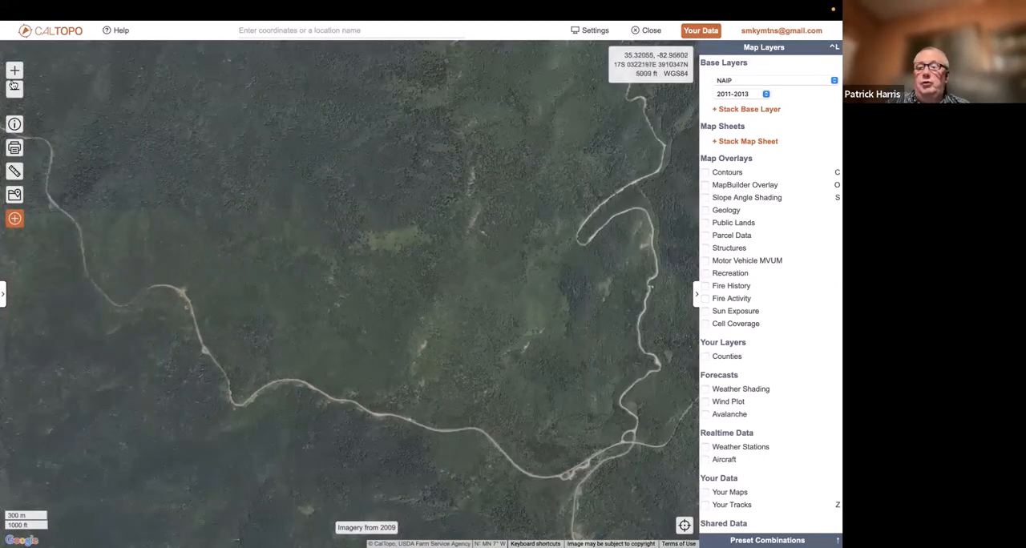
Switch the base layer back to TF Outdoors and stack Shaded Relief on it as a second base layer
click(765, 81)
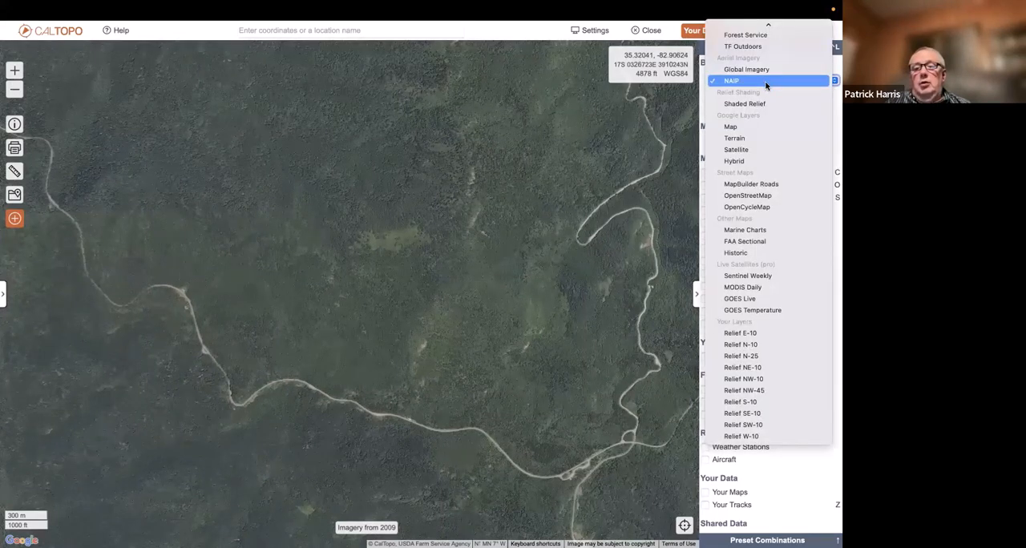
mouse_move(776, 22)
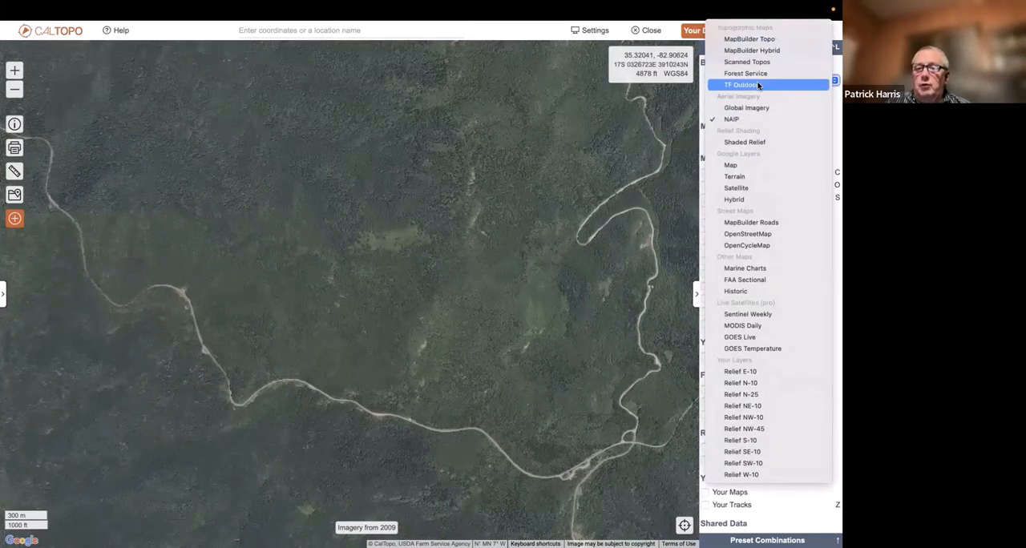
click(758, 84)
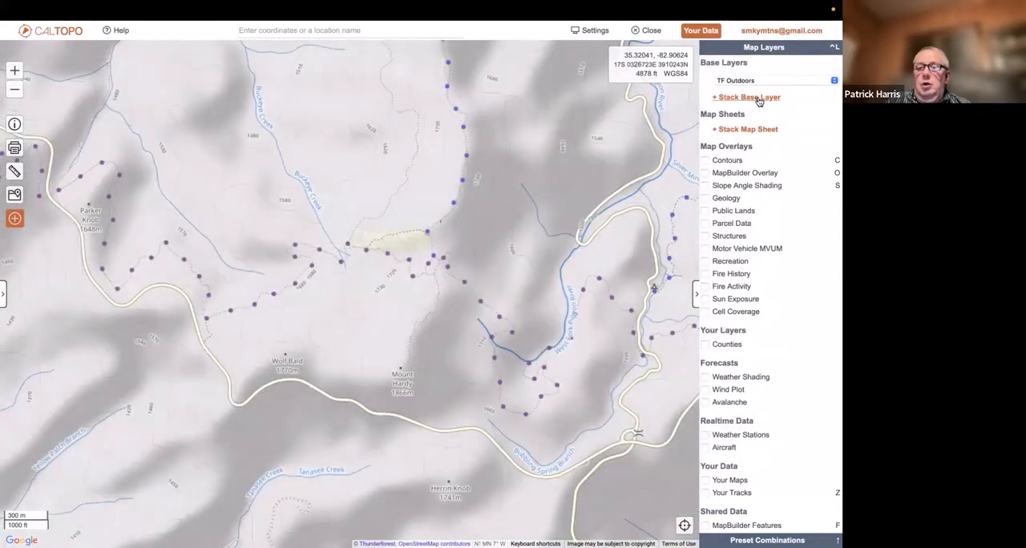
click(758, 97)
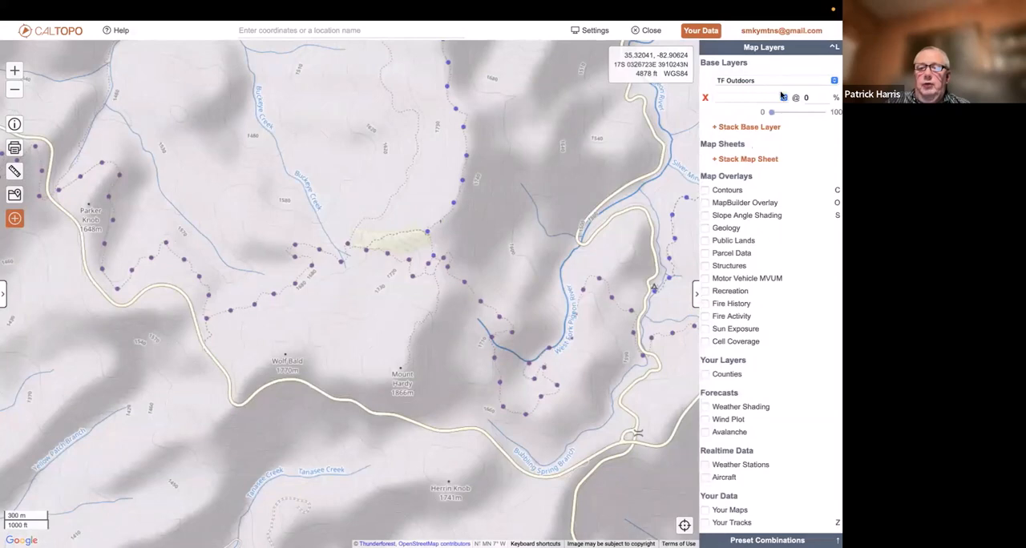
click(783, 98)
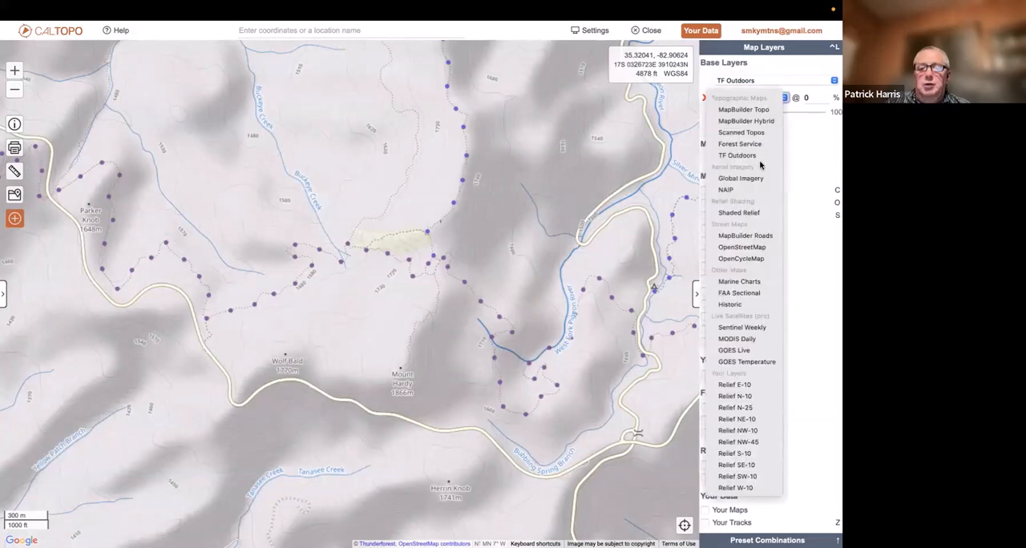
click(757, 213)
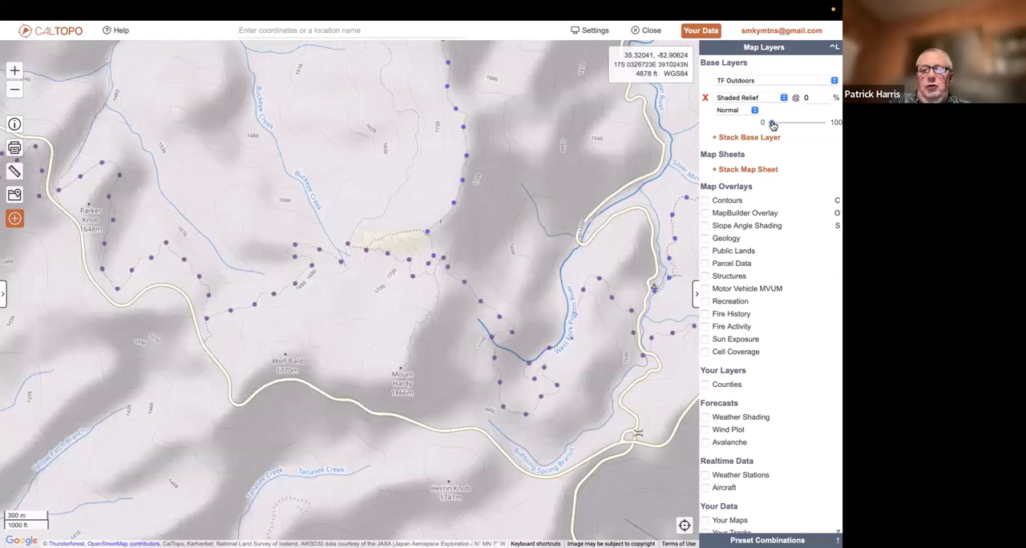
Compare the stacked Normal Shaded Relief layer at 41%, 100% and 0% opacity, then set it to 22%
drag(773, 125, 792, 128)
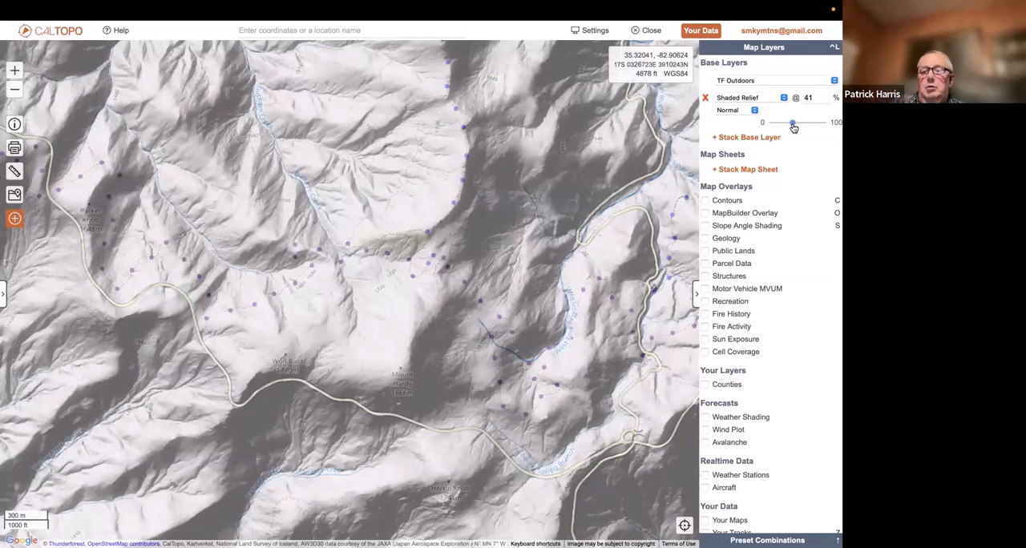
click(754, 111)
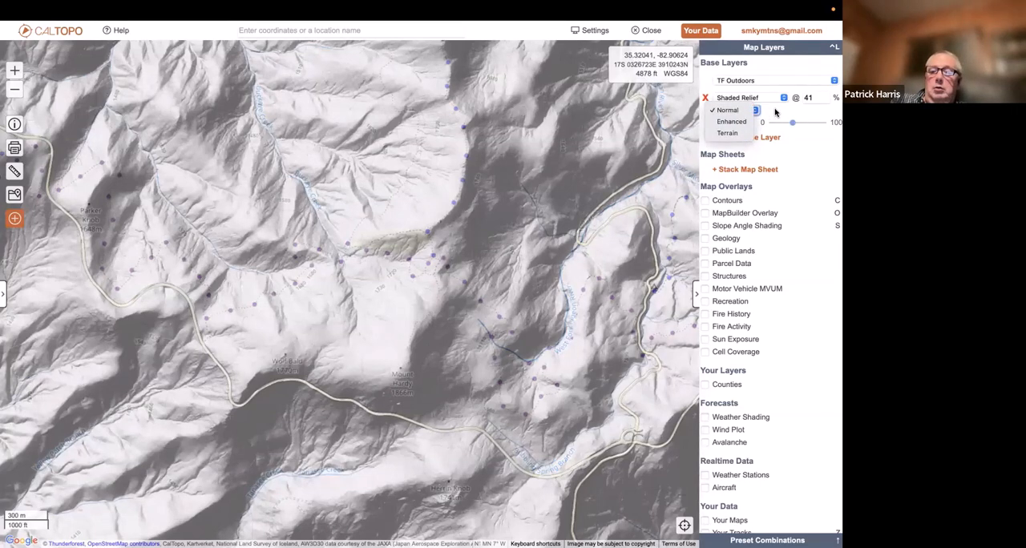
click(794, 115)
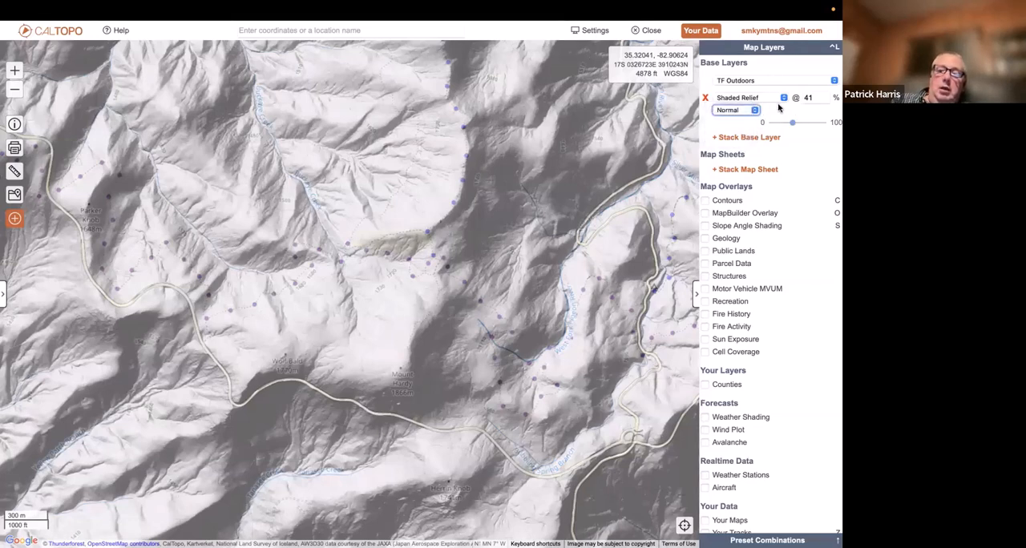
click(793, 125)
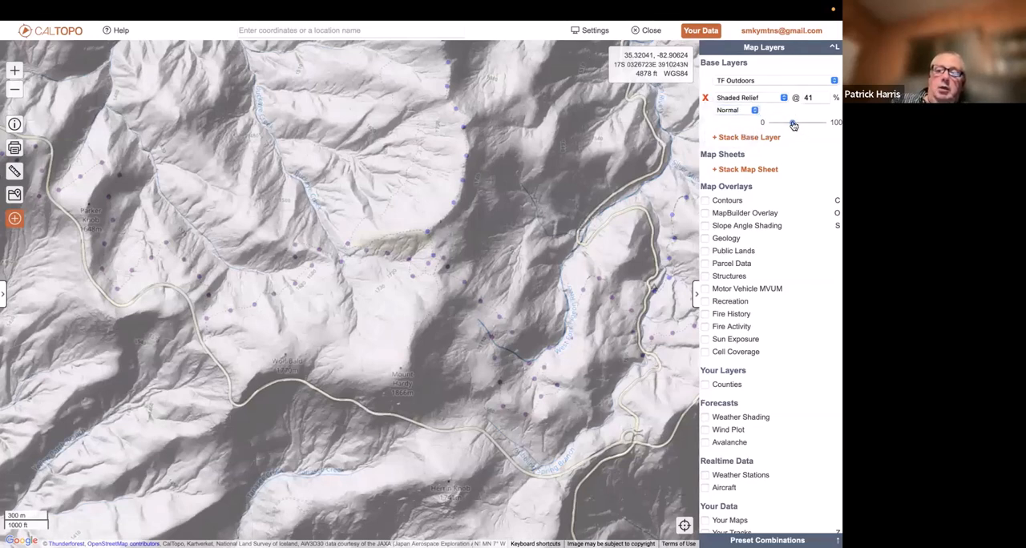
drag(793, 125, 823, 123)
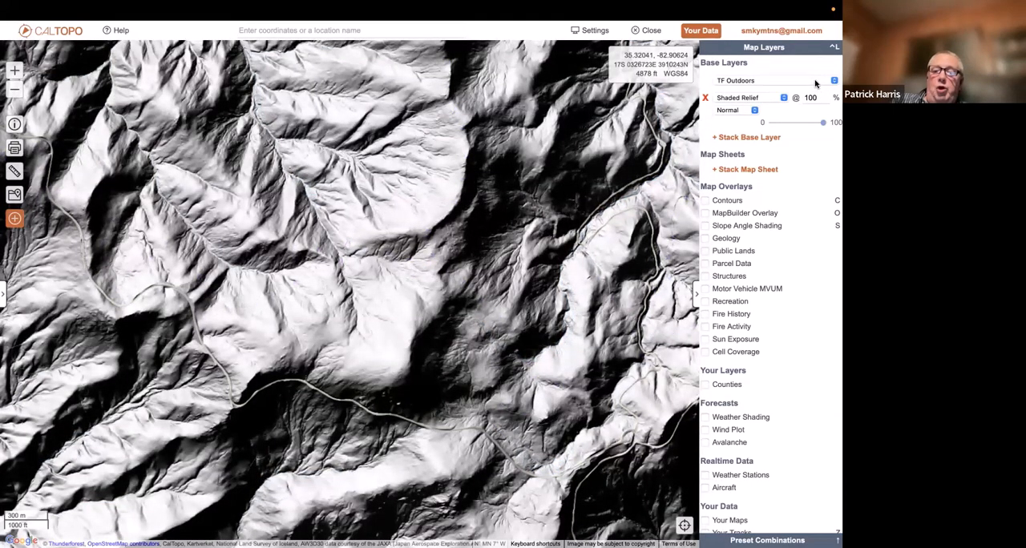
drag(823, 123, 771, 127)
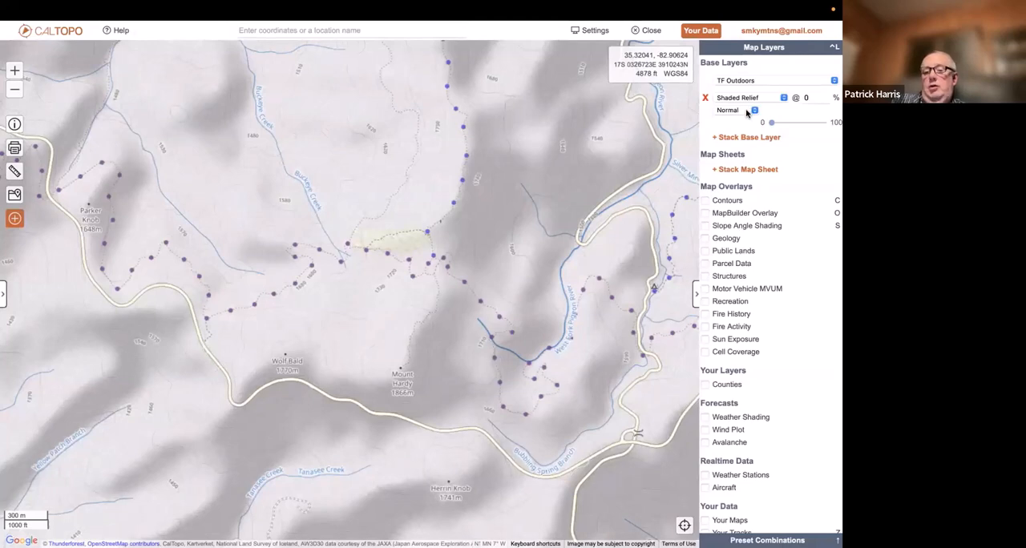
drag(770, 124, 784, 125)
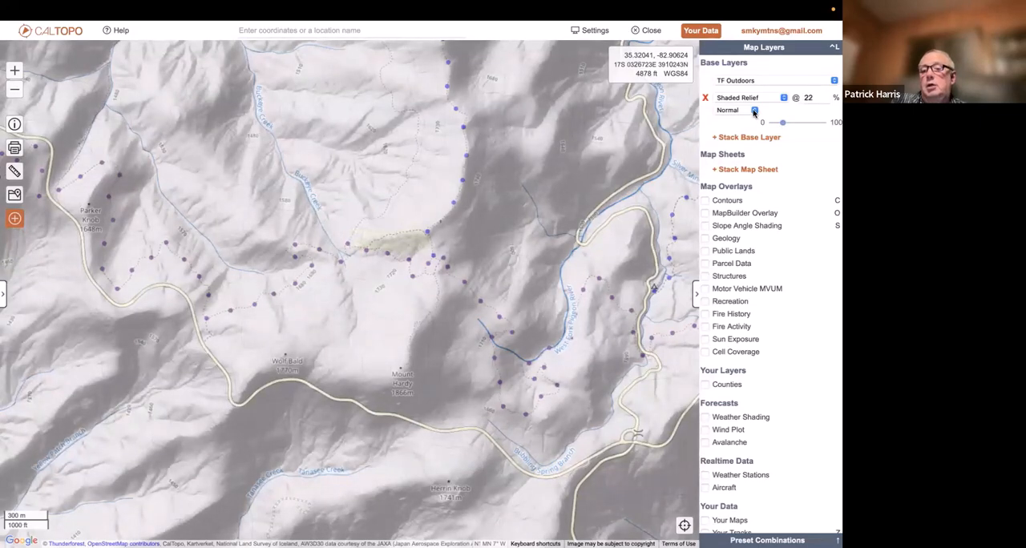
Change the stacked Shaded Relief to the Enhanced style and compare it at 100% and 0% opacity
click(753, 111)
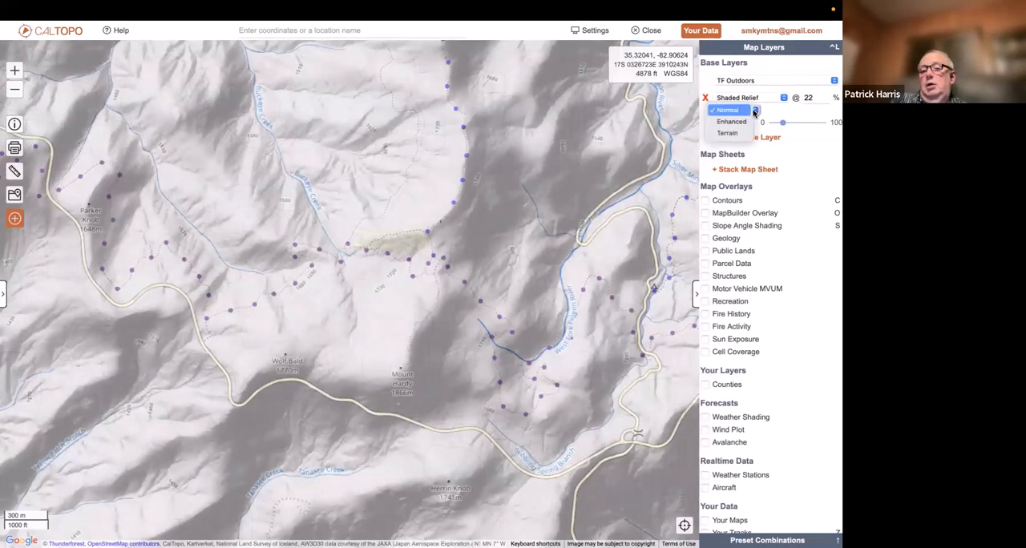
click(746, 122)
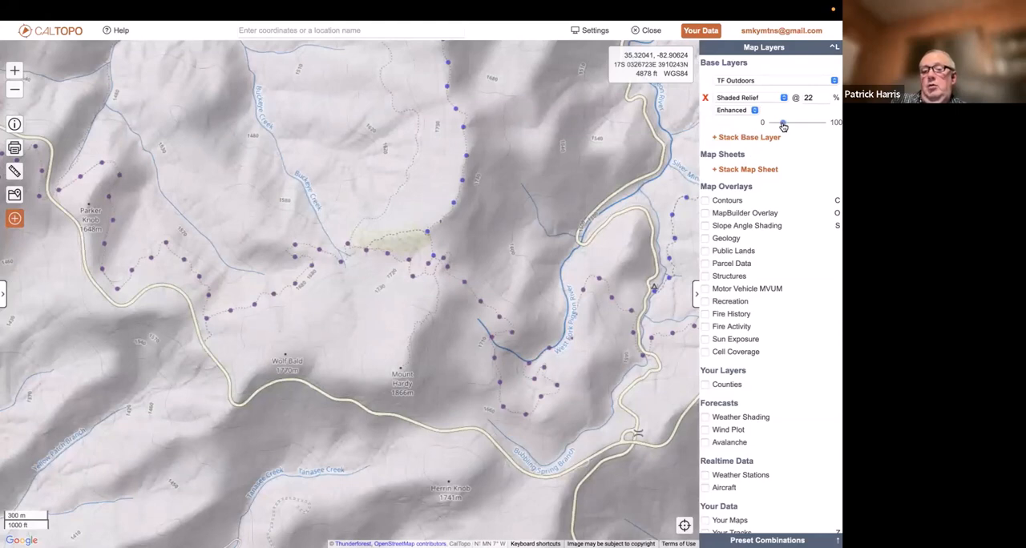
drag(783, 124, 822, 124)
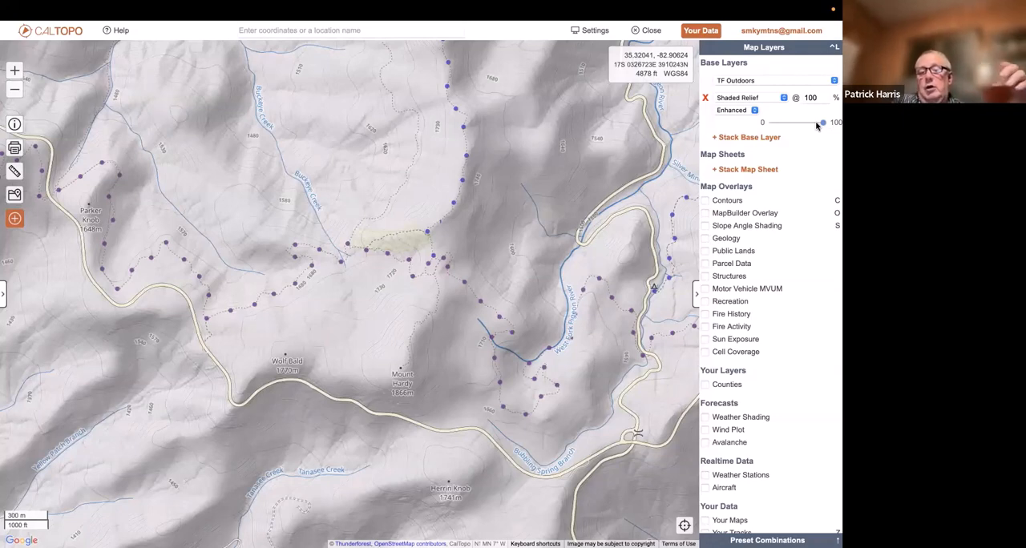
drag(822, 124, 771, 122)
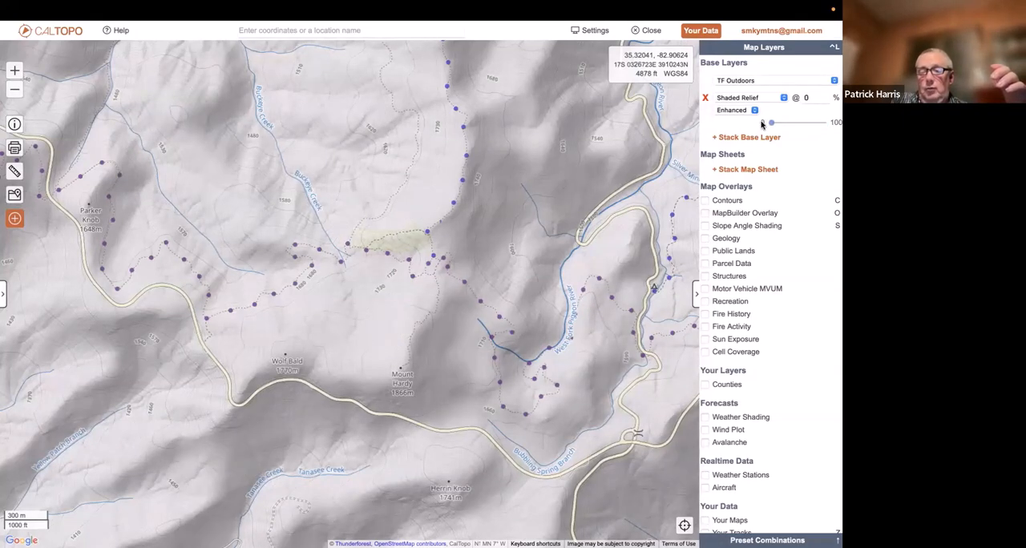
Return the stacked Shaded Relief to the Normal style and raise its opacity to 100%
click(754, 110)
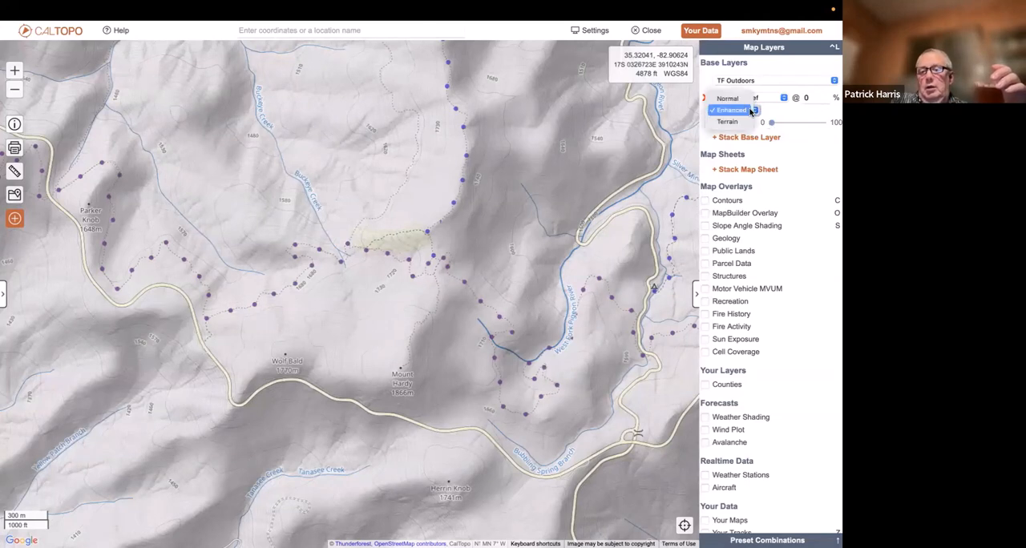
click(727, 98)
drag(766, 124, 823, 128)
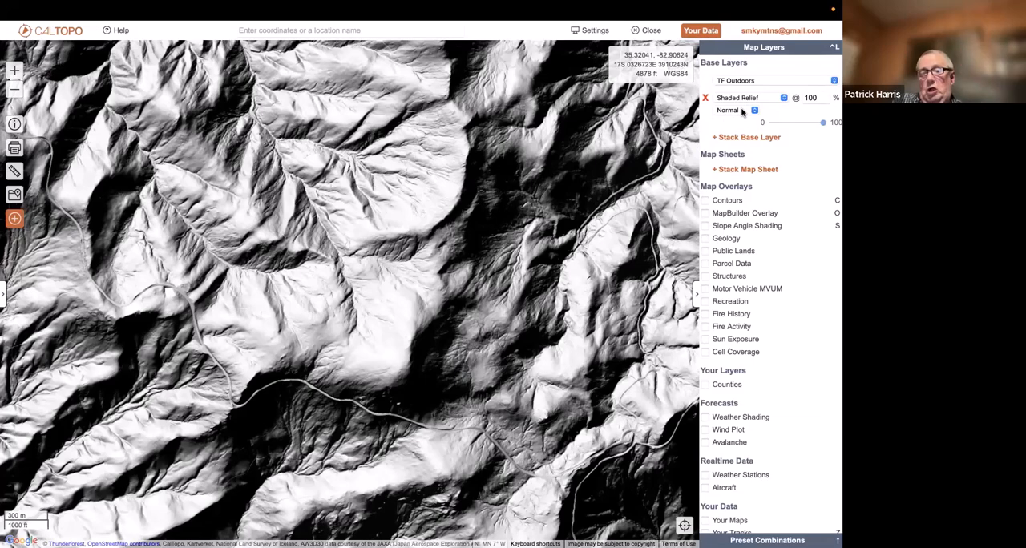
Compare the Enhanced and Terrain styles of the Shaded Relief layer at full opacity
click(742, 112)
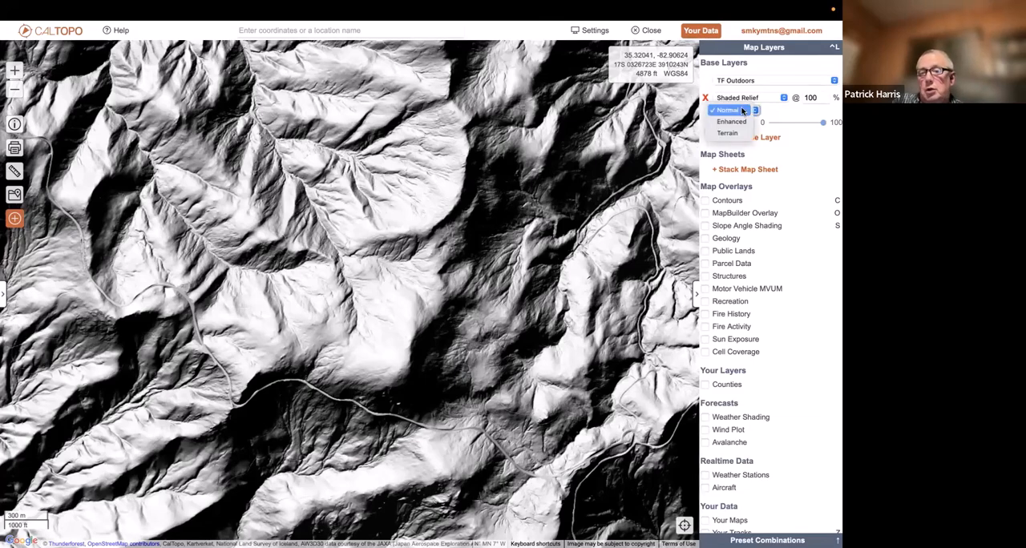
click(733, 124)
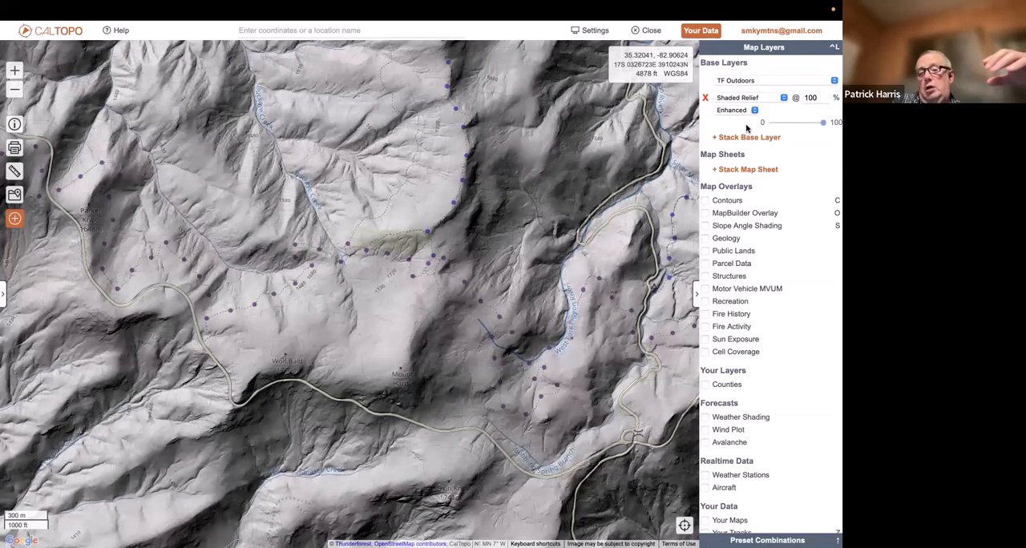
click(753, 111)
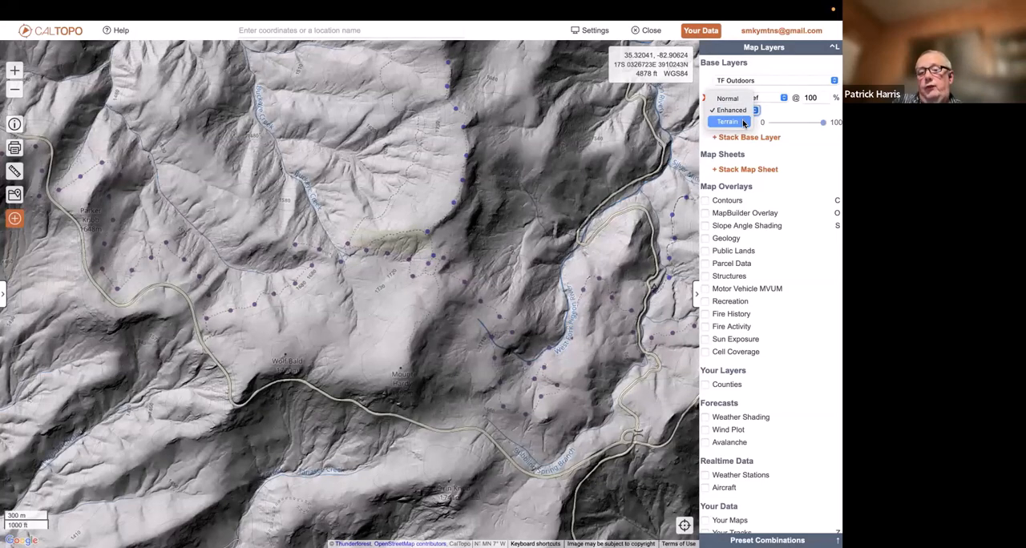
click(745, 112)
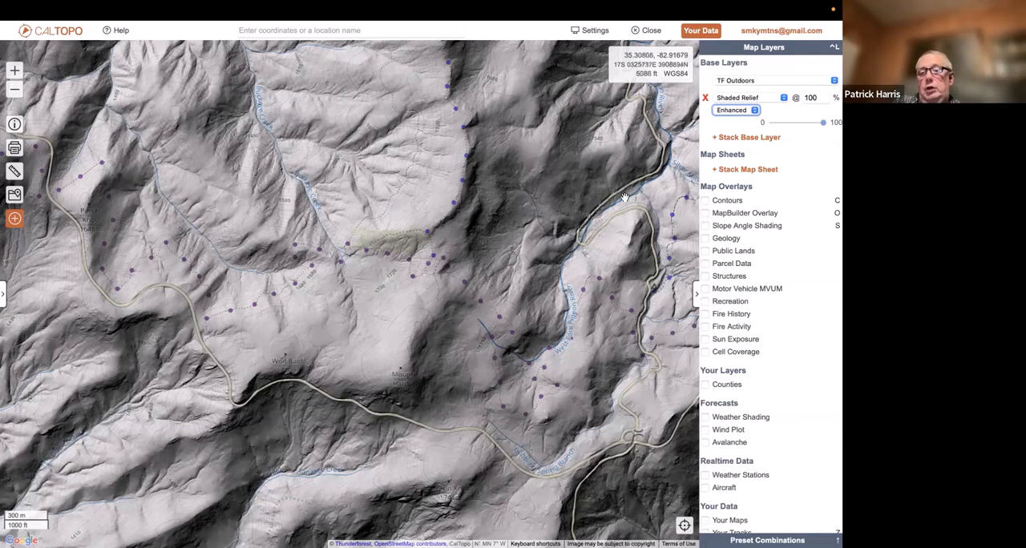
click(742, 113)
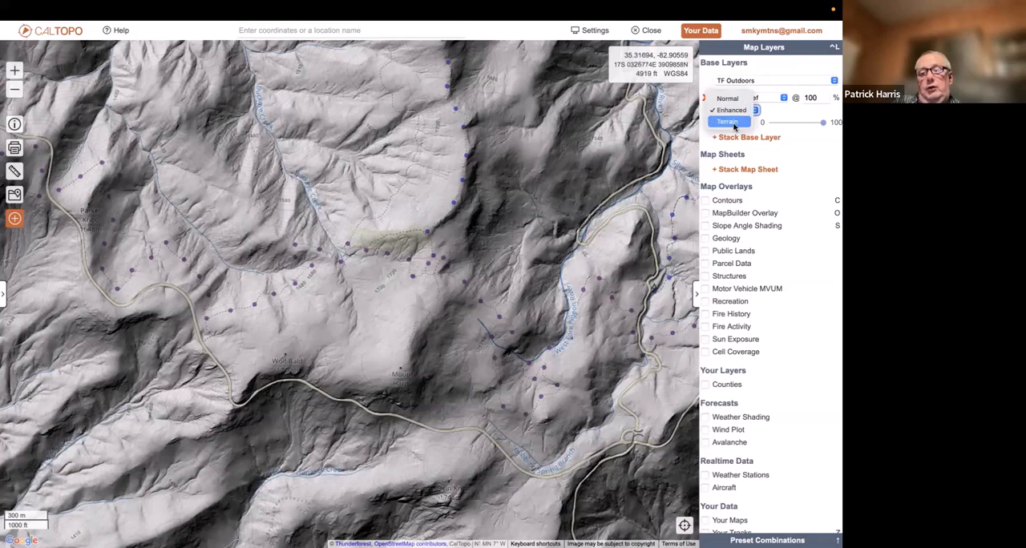
click(733, 122)
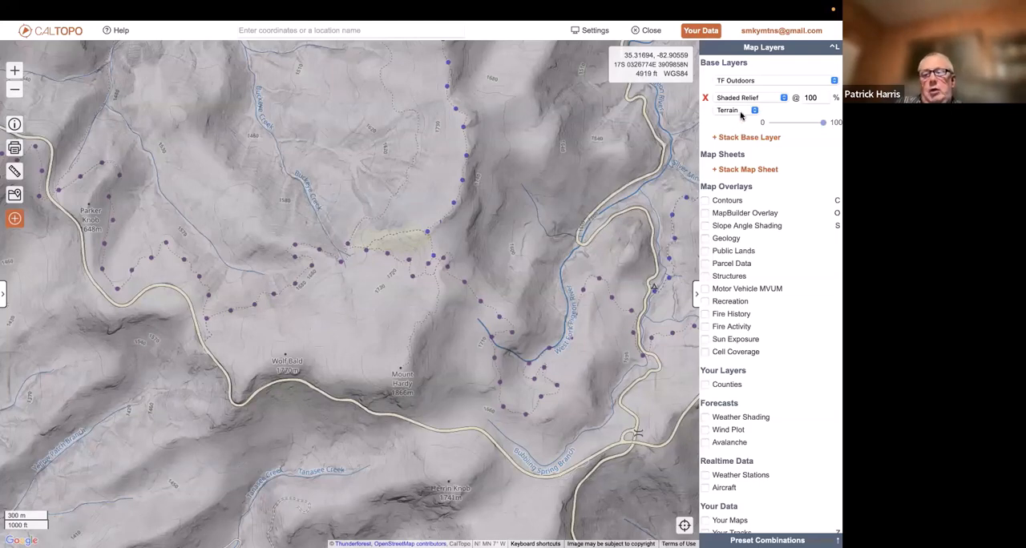
Remove the stacked Shaded Relief layer and switch the base layer to Google's Map
click(706, 100)
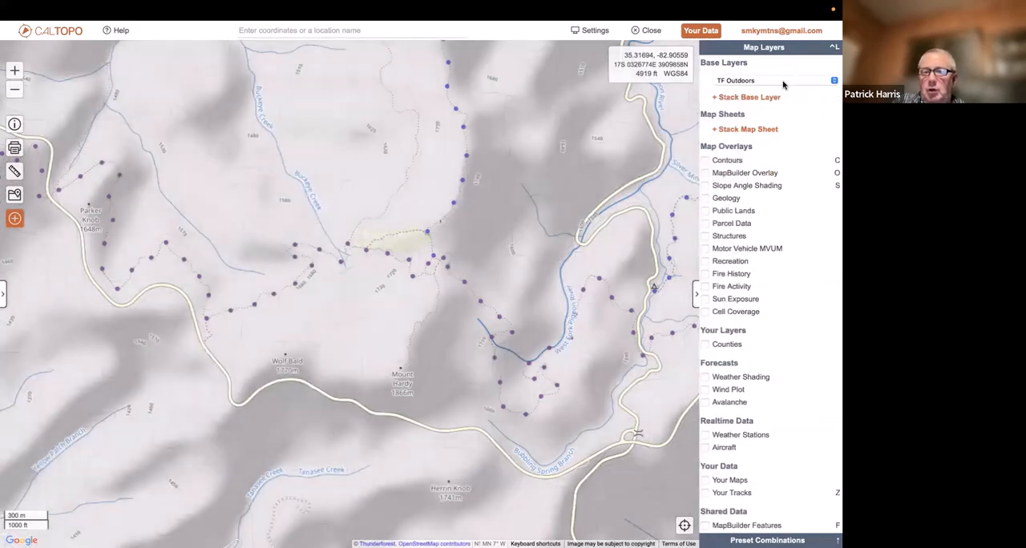
click(783, 82)
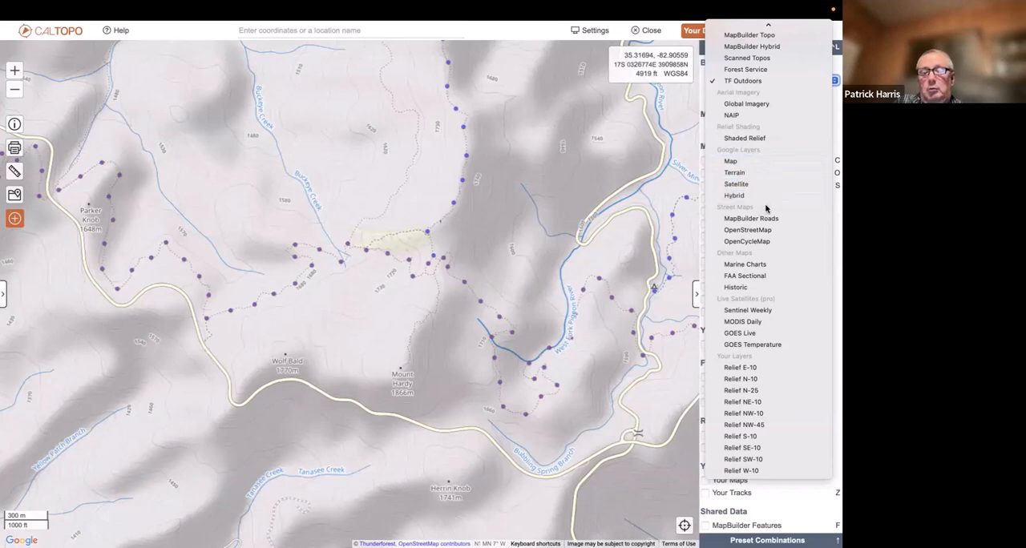
click(766, 160)
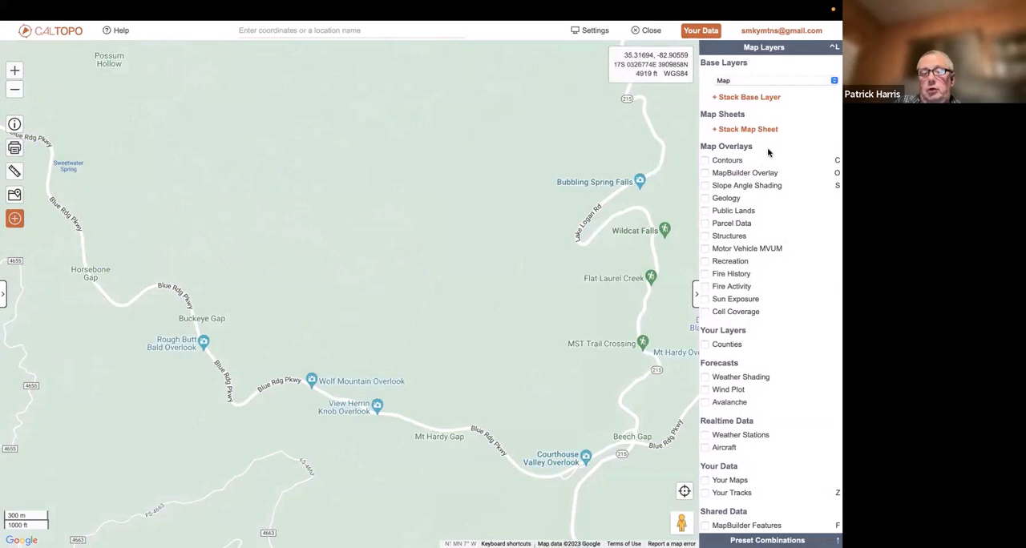
Switch the base layer to MapBuilder Roads and view a wider area around Mount Hardy
click(773, 85)
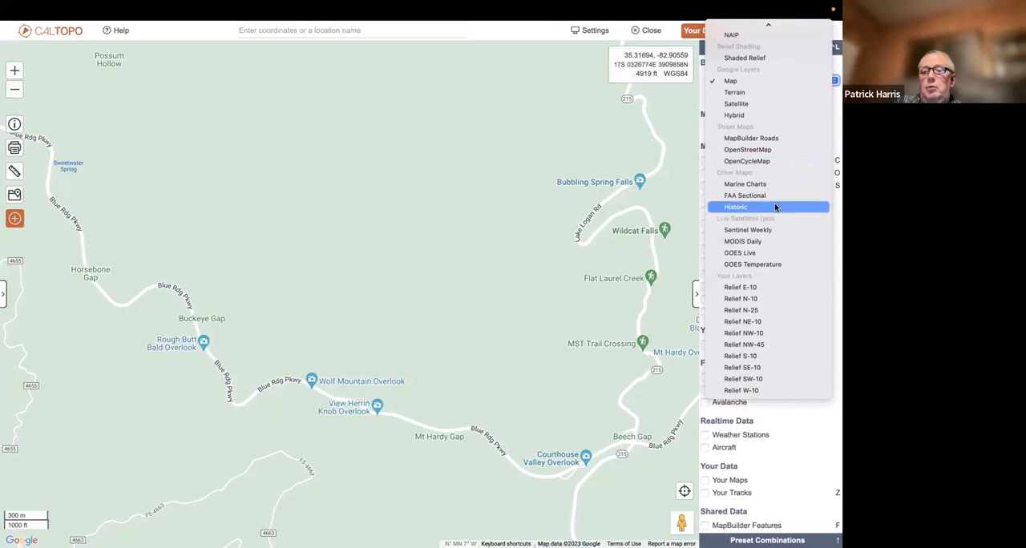
click(783, 142)
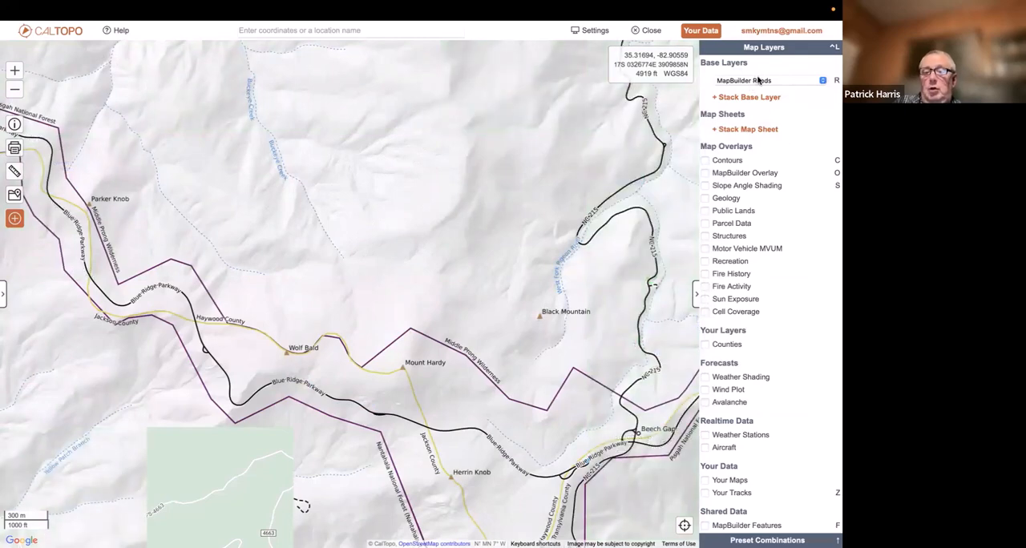
click(14, 91)
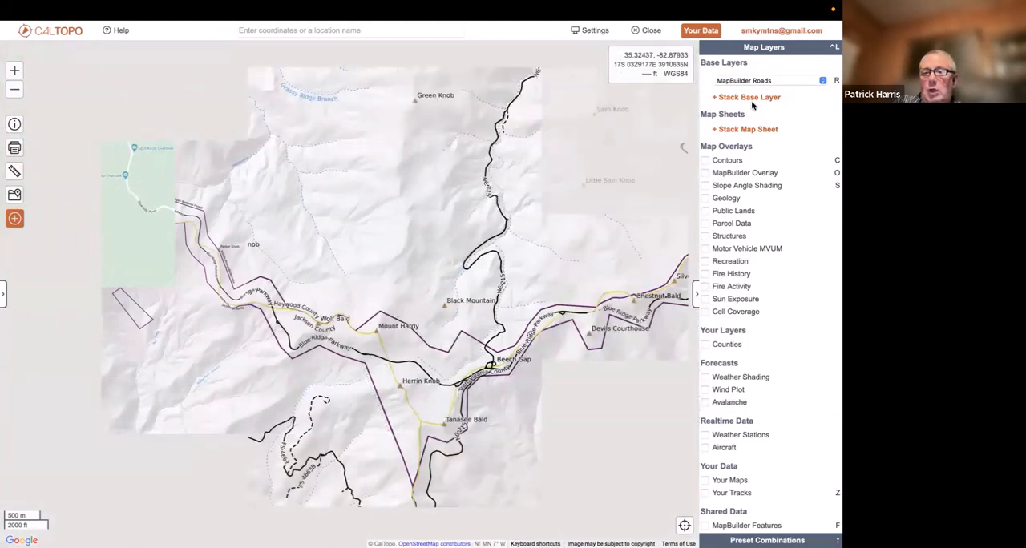
Show the OpenStreetMap base layer, and switch to OpenCycleMap for comparison
click(769, 81)
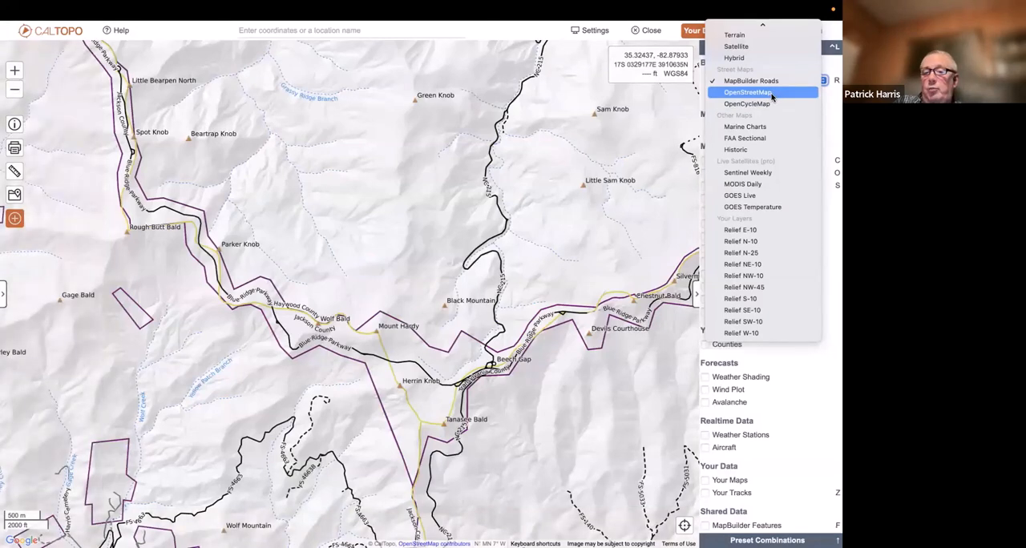
click(771, 94)
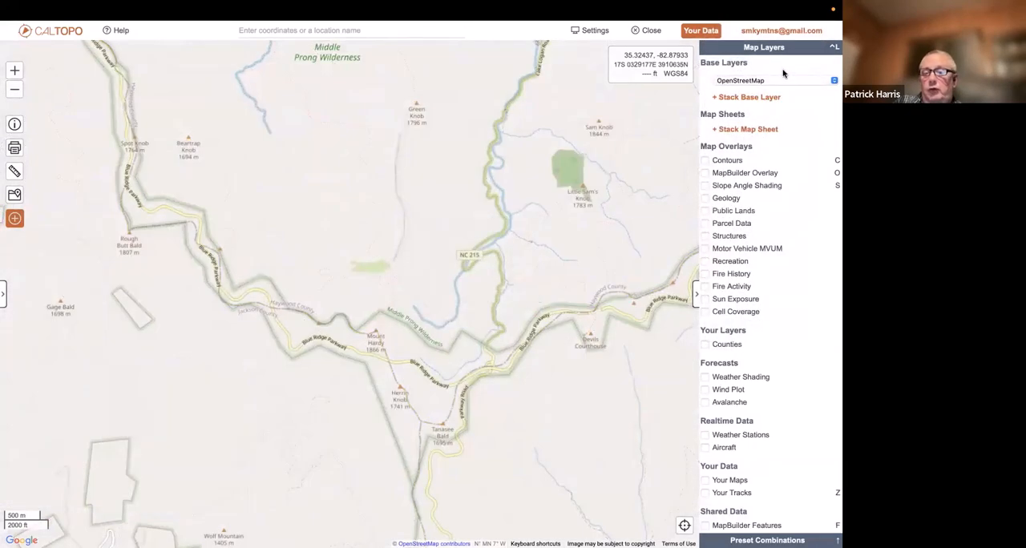
click(776, 82)
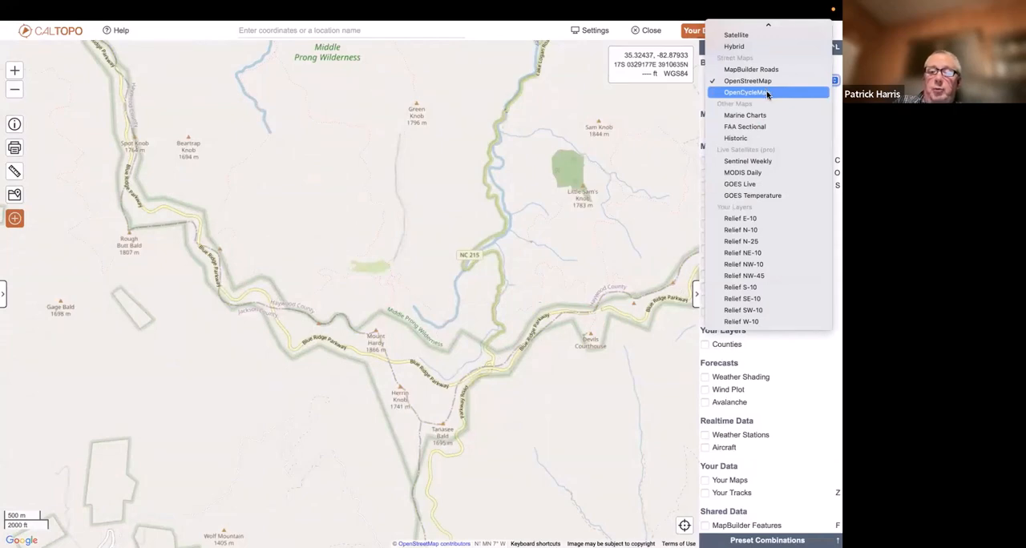
click(767, 93)
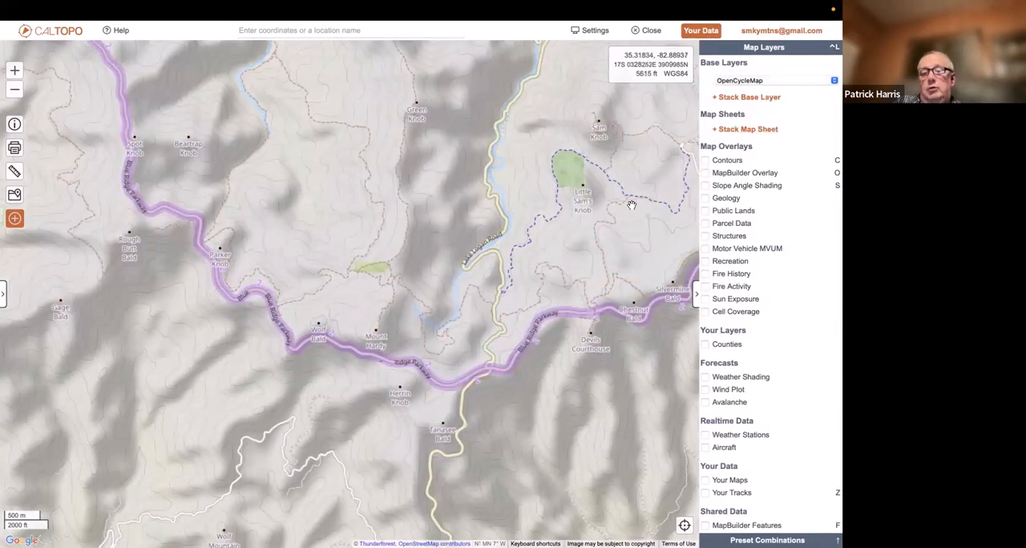
Switch the base layer to FAA Sectional and view the aeronautical chart of the wider region around Middle Prong Wilderness
click(766, 81)
scroll(770, 24, up, 3)
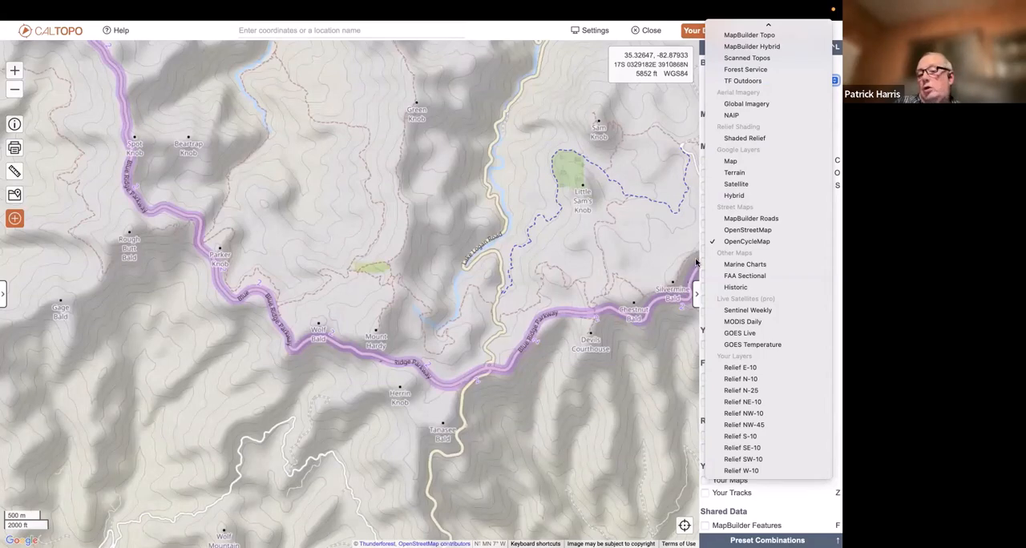
click(741, 277)
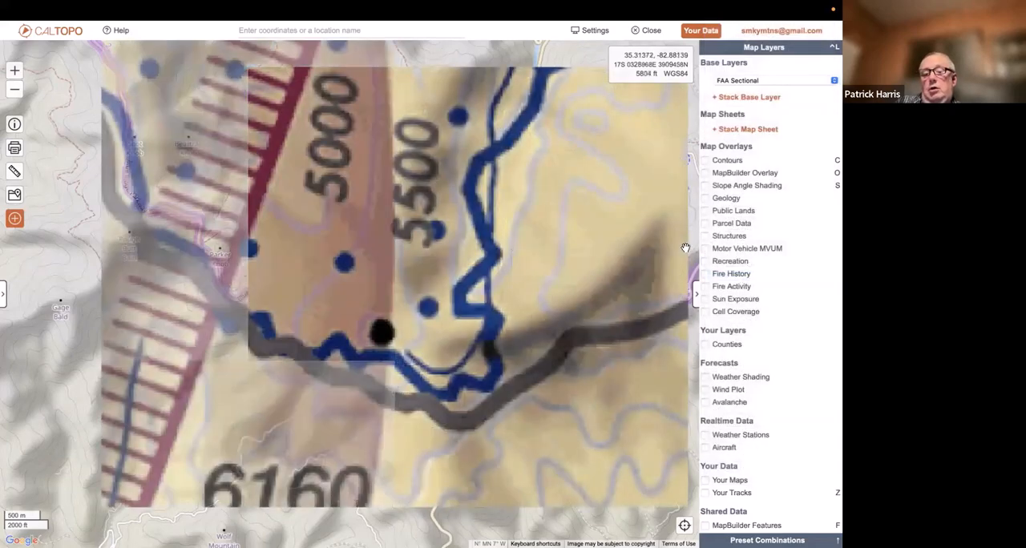
click(11, 91)
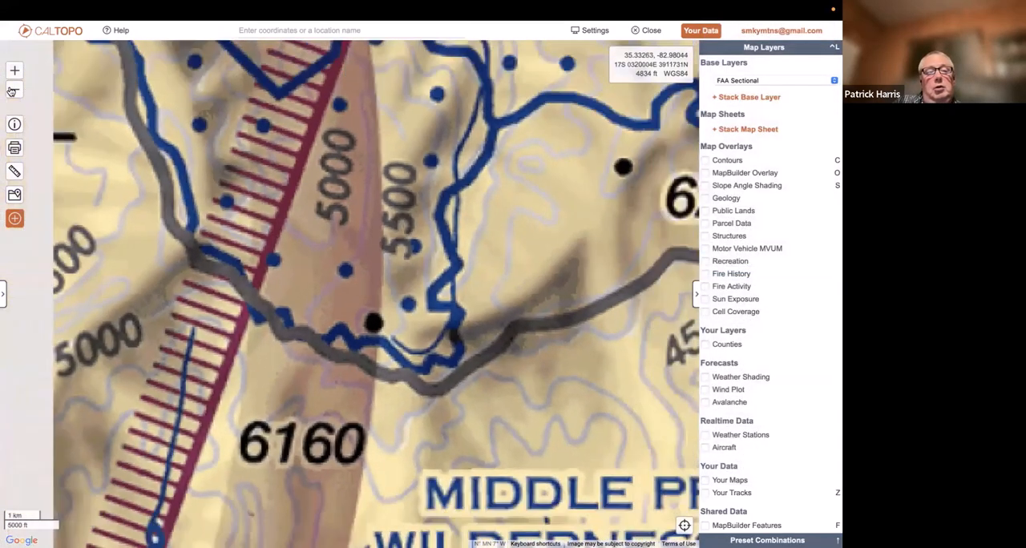
click(11, 91)
click(12, 91)
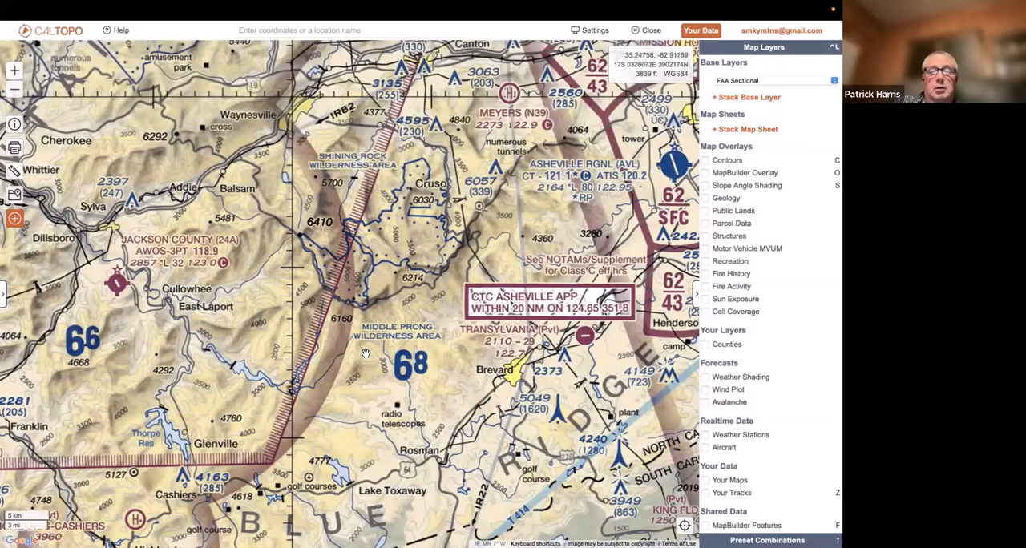
Switch the base layer to the Historic maps
click(779, 82)
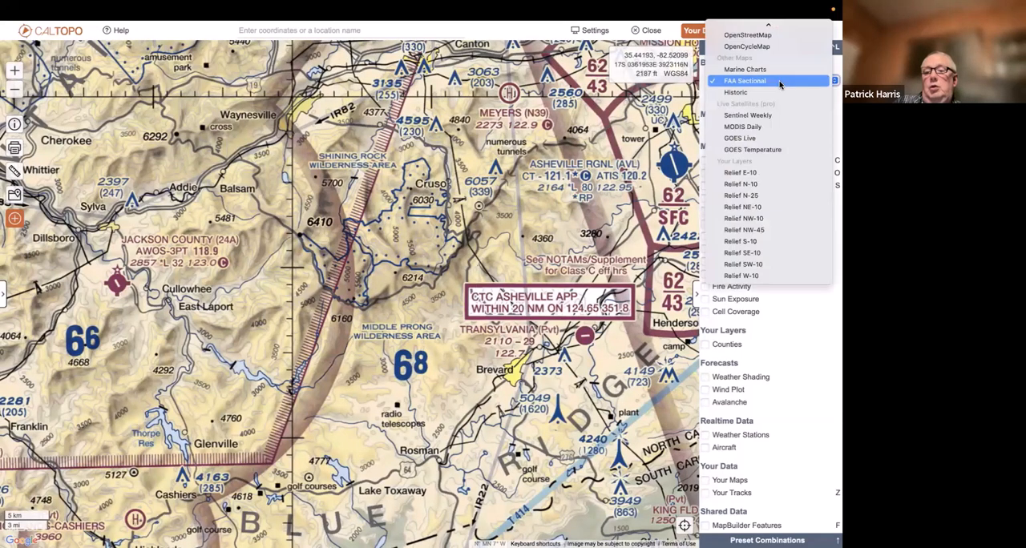
click(772, 92)
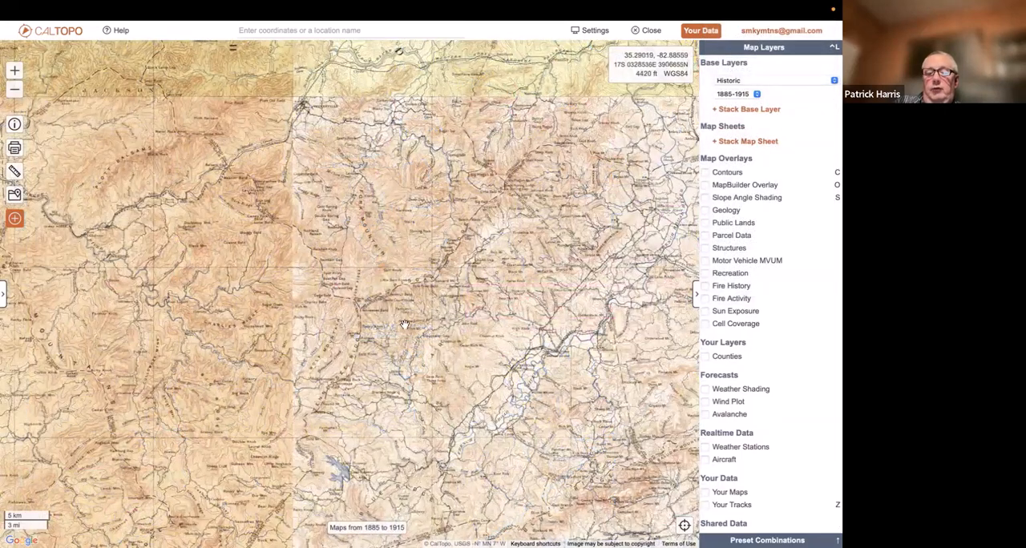
View the 1885-1915 historic map up close around Devils Court House and Pilot Mt, and switch to the 1915-1945 edition
scroll(407, 332, up, 3)
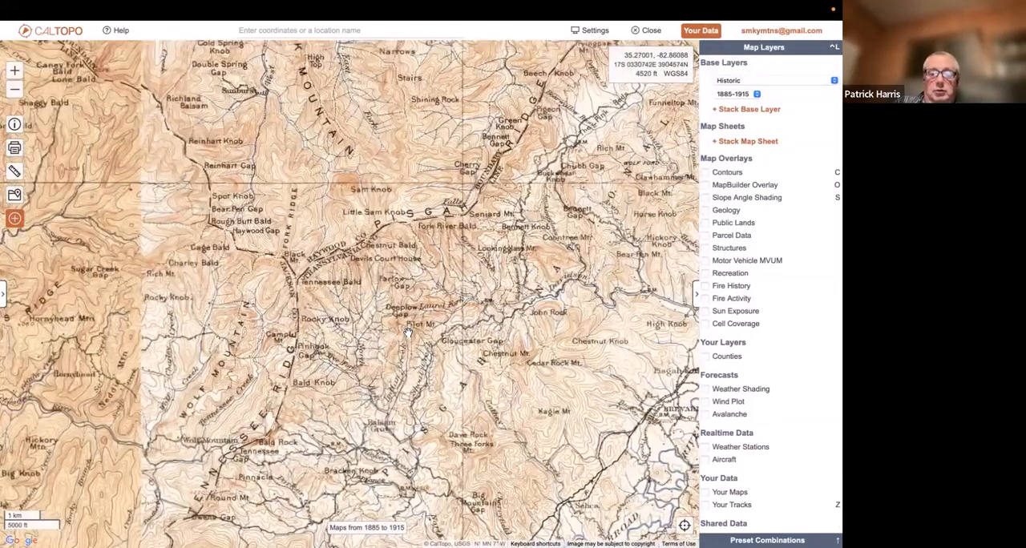
scroll(408, 331, up, 1)
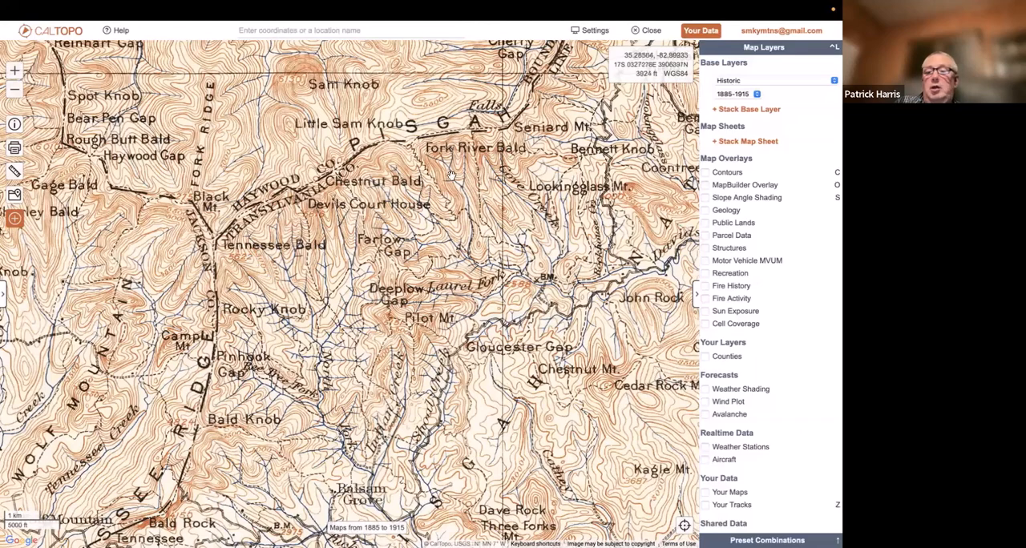
click(733, 94)
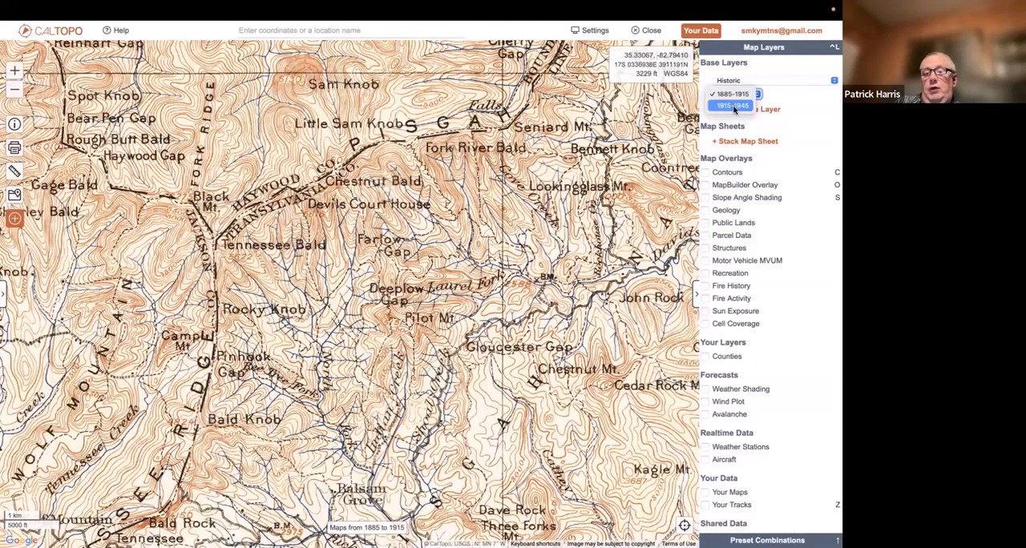
click(733, 107)
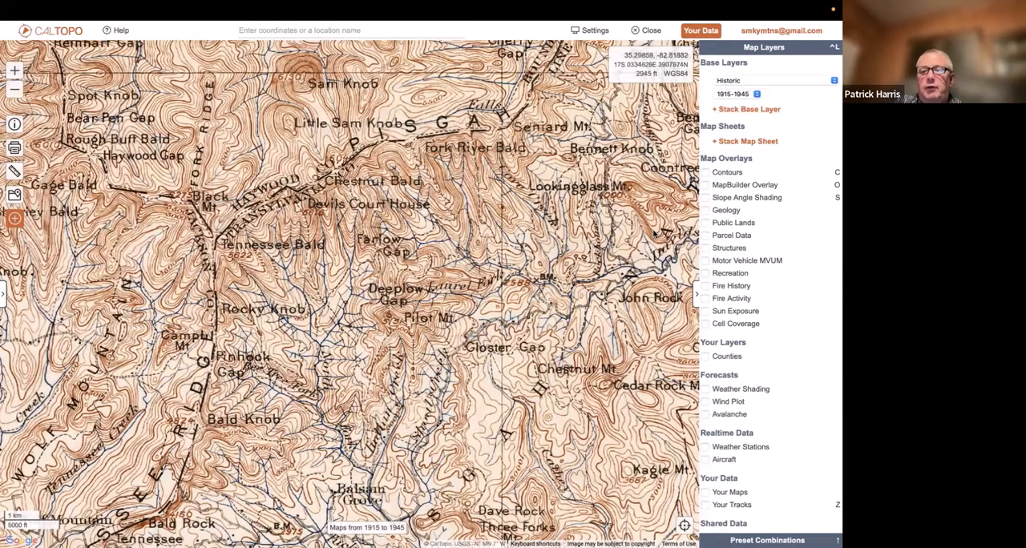
Return the base layer to MapBuilder Topo, and switch to TF Outdoors to compare the same area
click(762, 81)
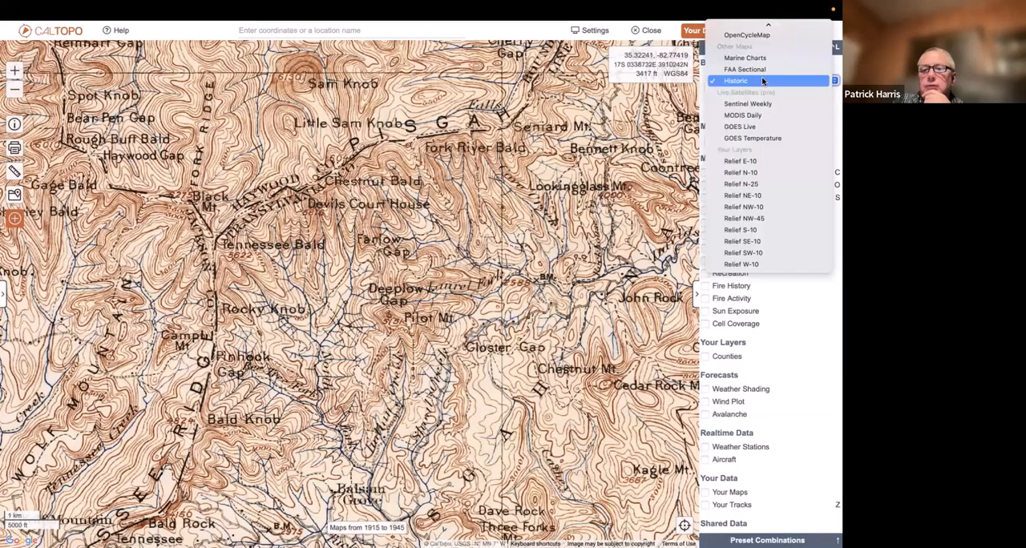
mouse_move(773, 8)
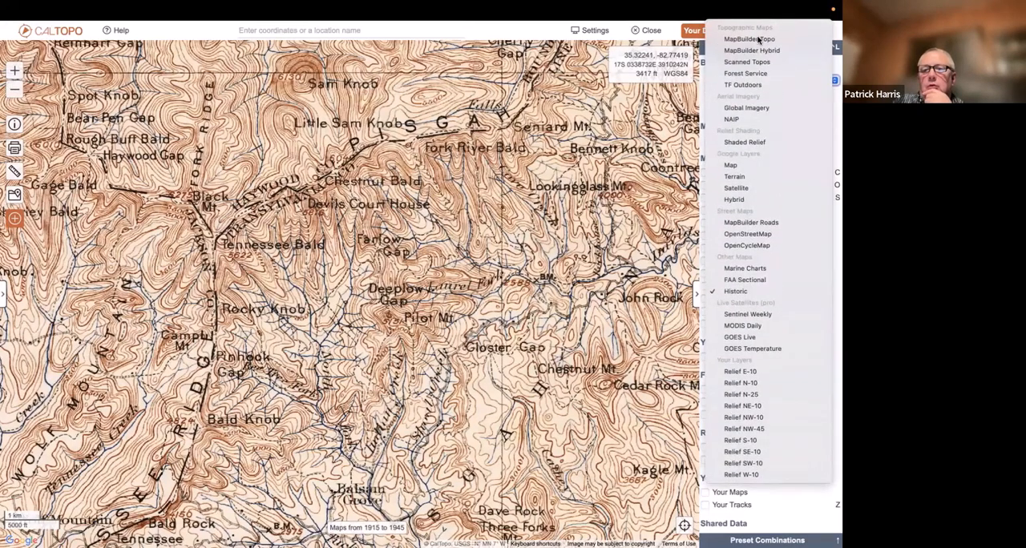
click(757, 39)
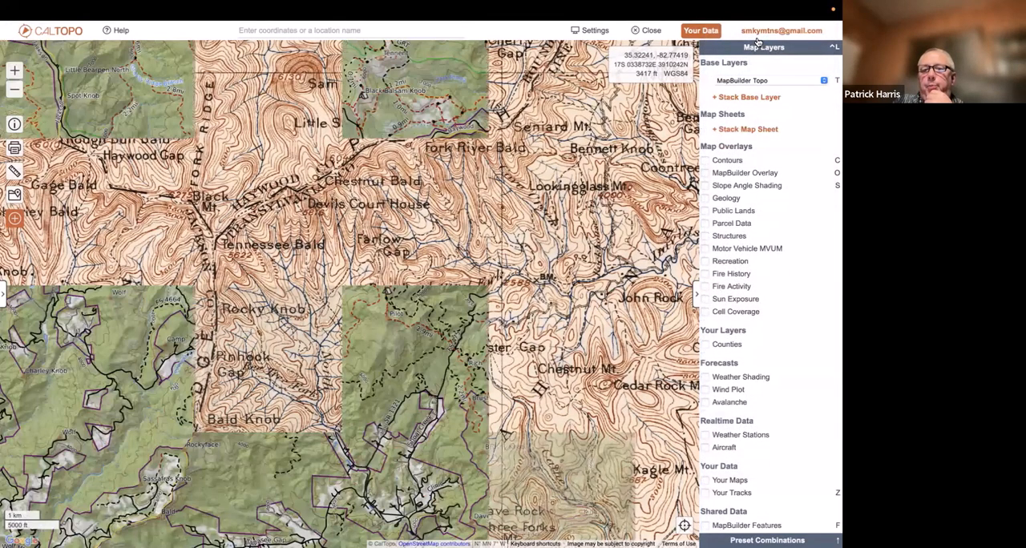
click(748, 81)
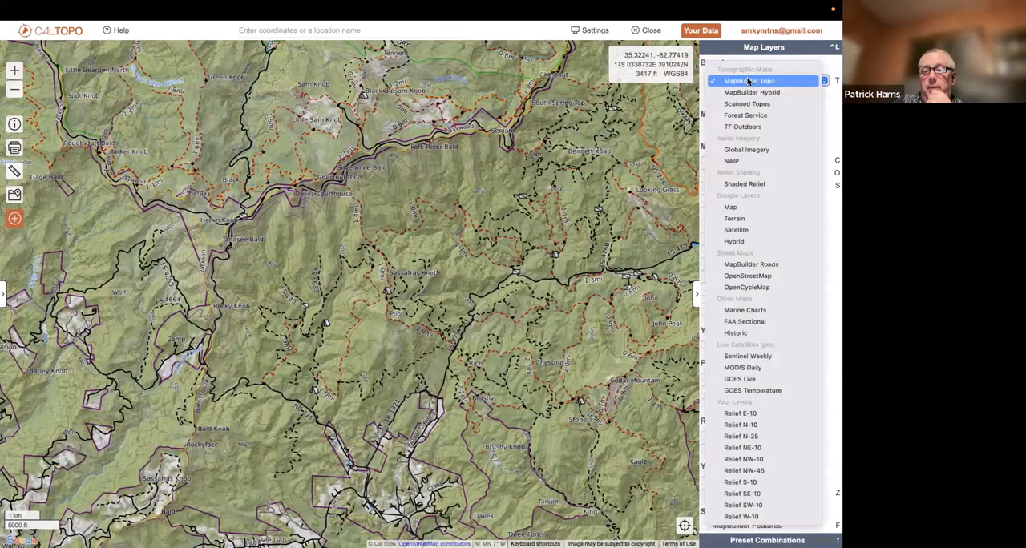
click(735, 125)
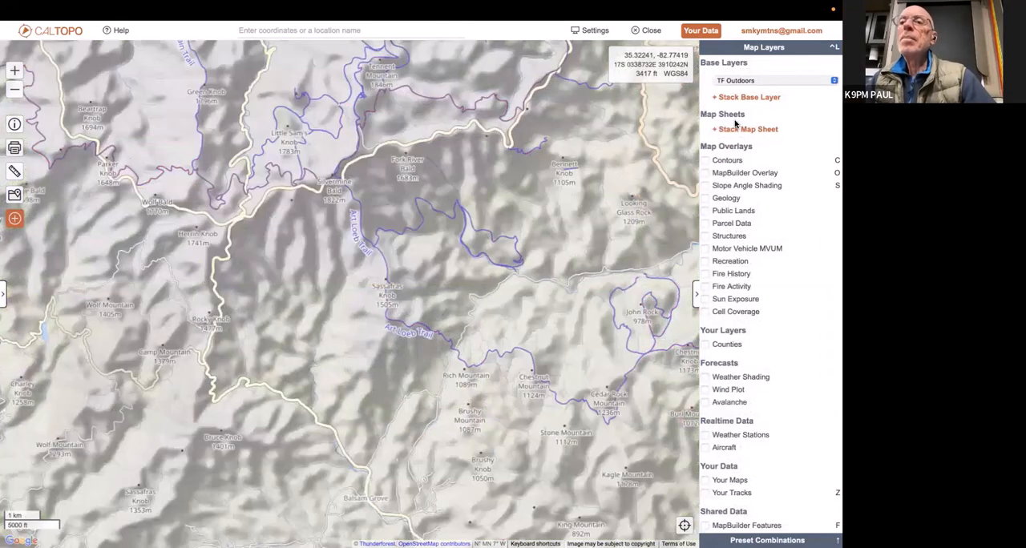
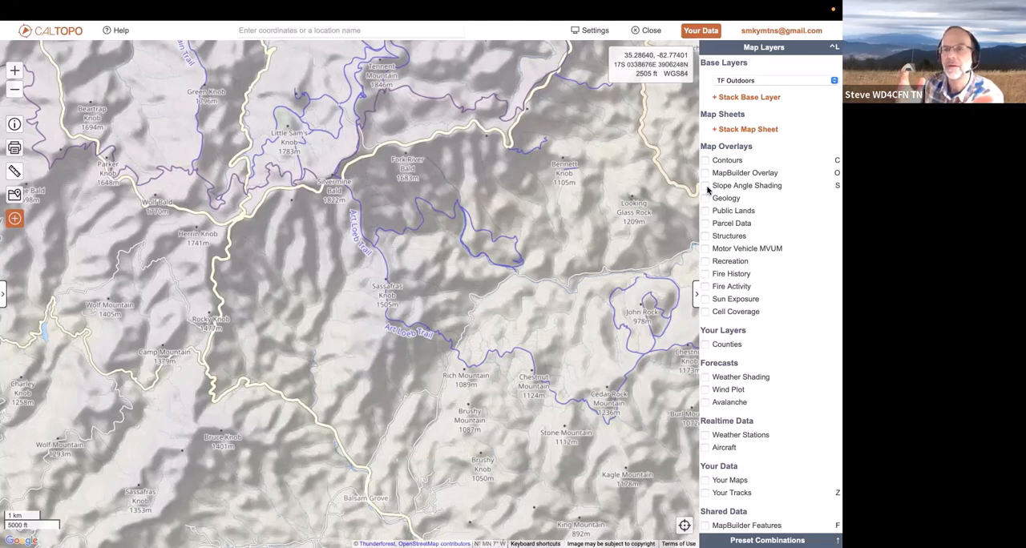
Find Mount Hardy with a location search for "mount hardy" and centre the map on it
mouse_move(745, 8)
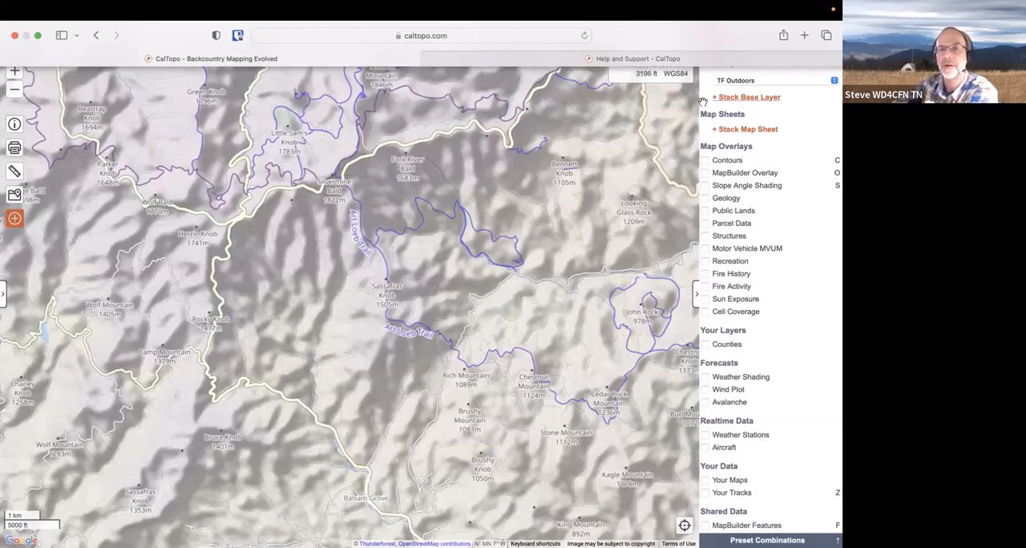
click(40, 36)
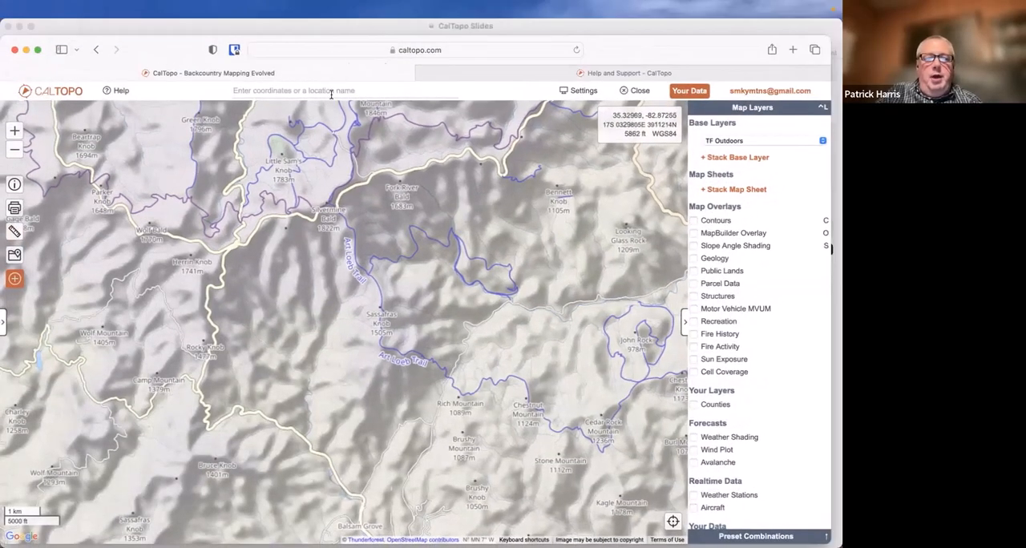
click(330, 92)
text(mount )
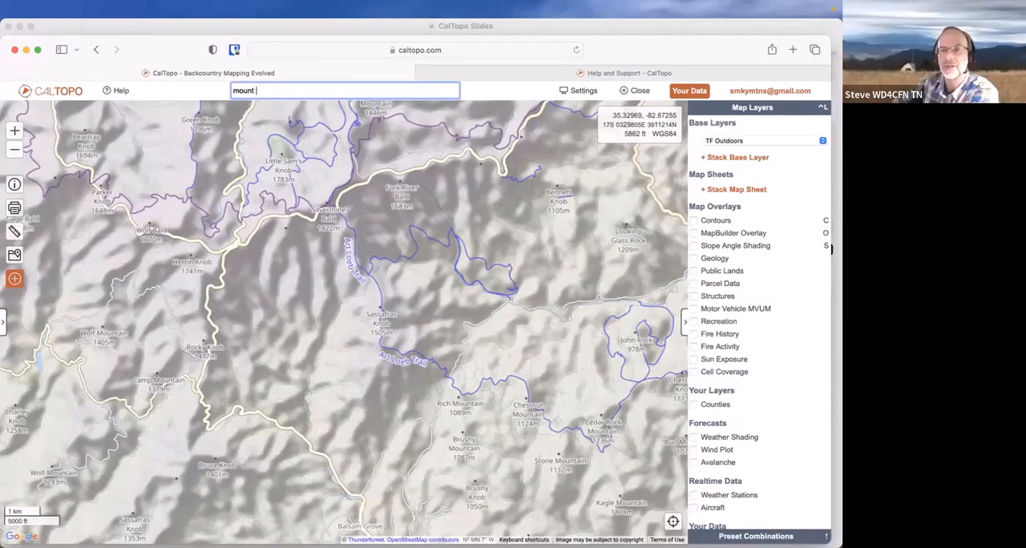
text(hardy)
key(Return)
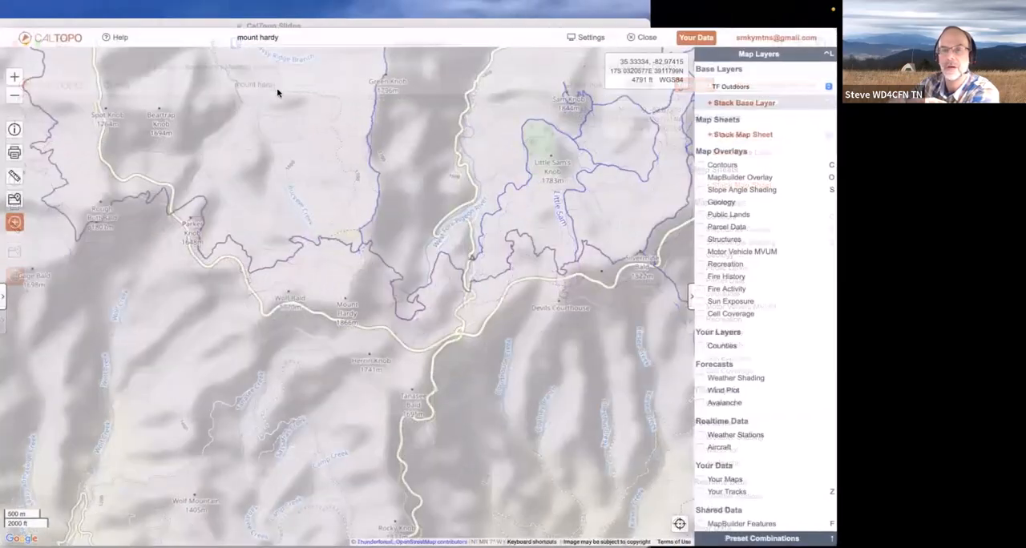
Compare MapBuilder Topo with TF Outdoors around Mount Hardy, ending on MapBuilder Topo as the base layer
click(791, 86)
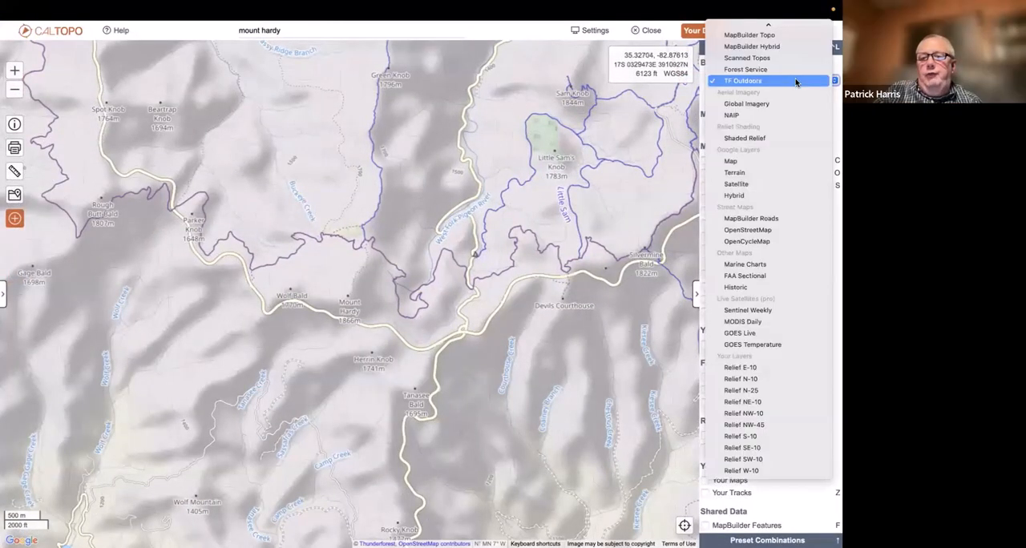
click(799, 43)
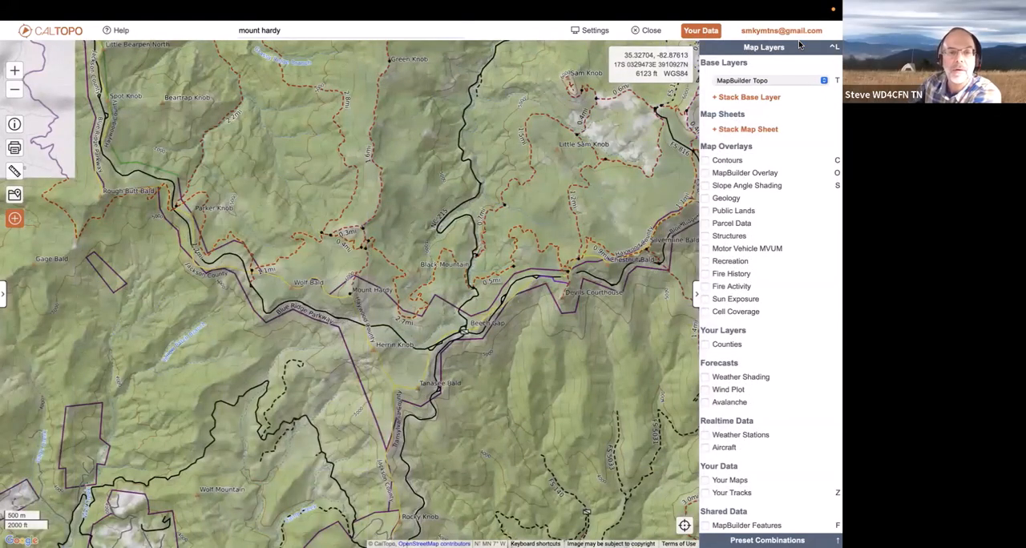
click(777, 81)
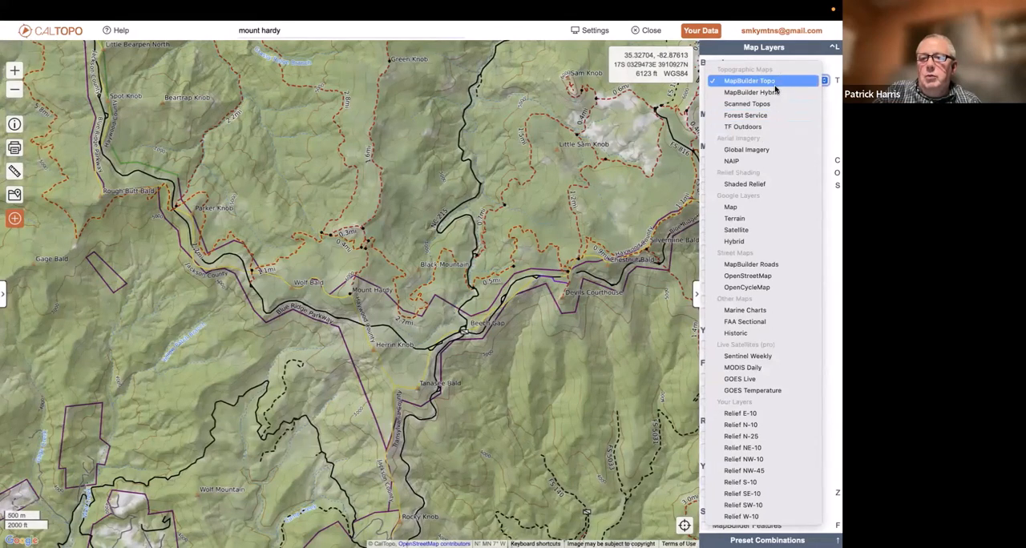
click(755, 129)
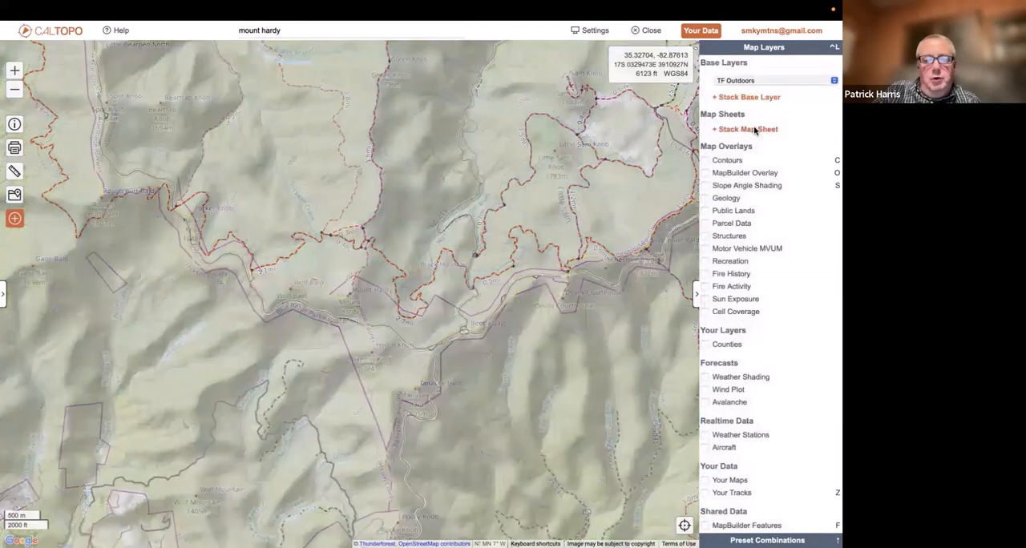
click(787, 80)
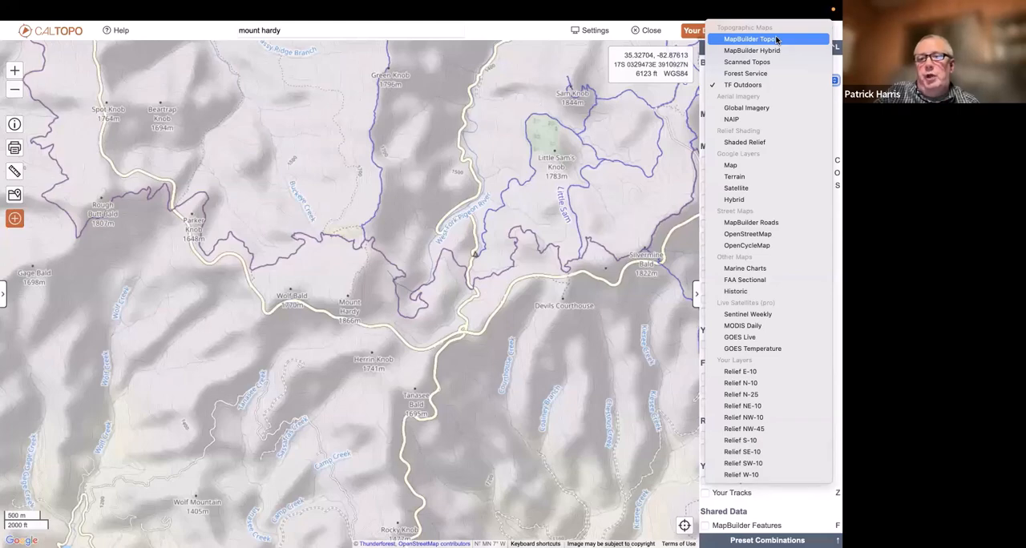
click(776, 40)
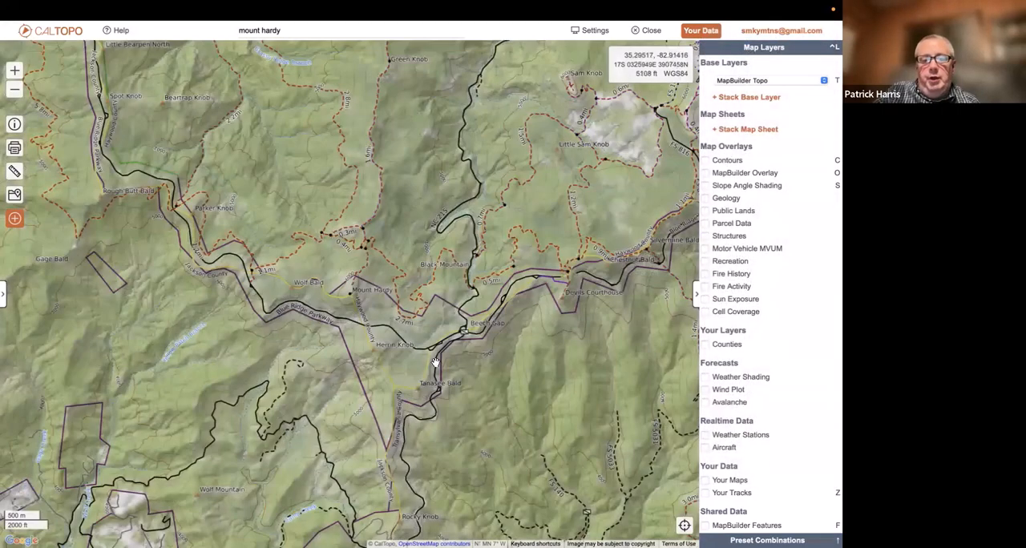
Show the Counties layer to examine the county lines around Mount Hardy and Beech Gap, and hide it again
scroll(434, 362, up, 3)
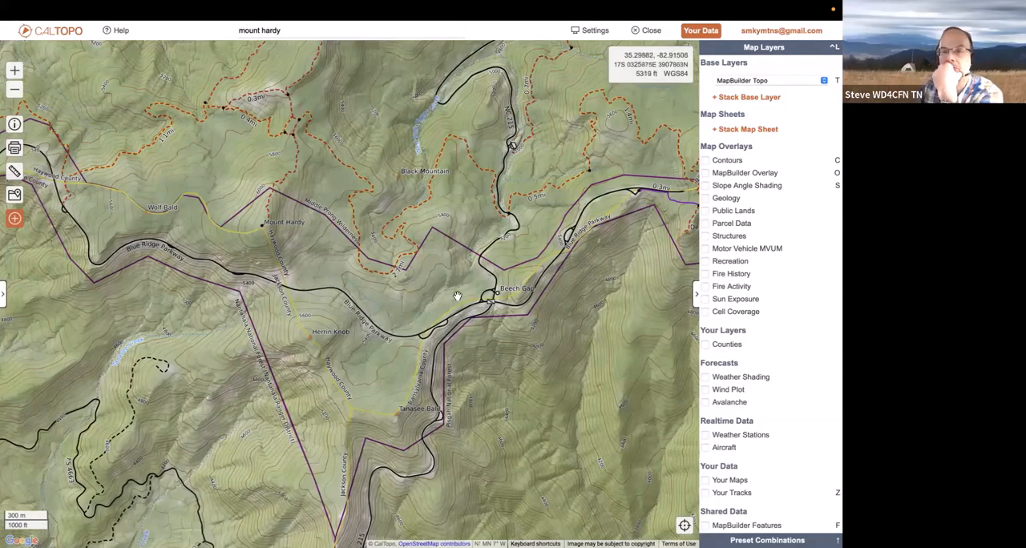
click(706, 346)
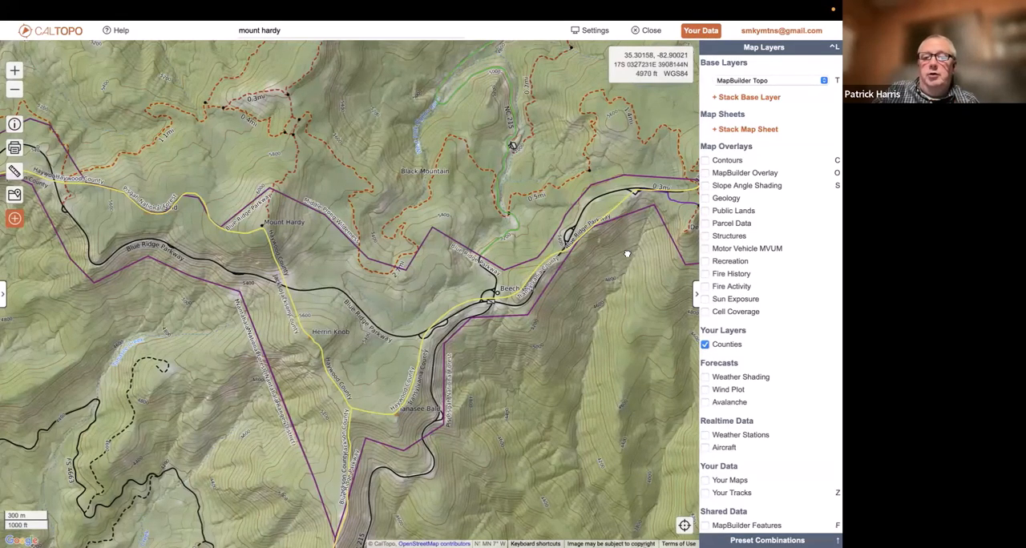
drag(624, 251, 683, 296)
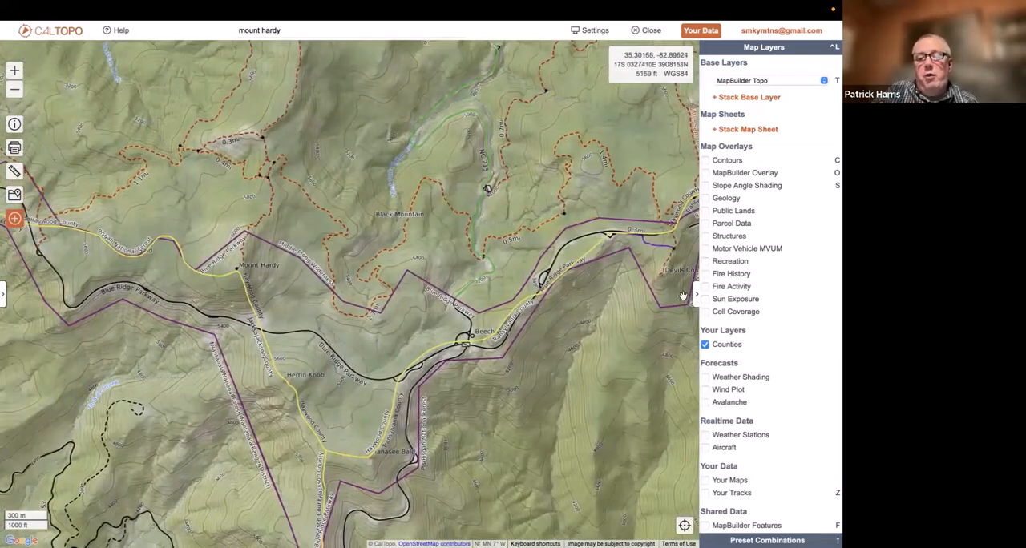
click(705, 346)
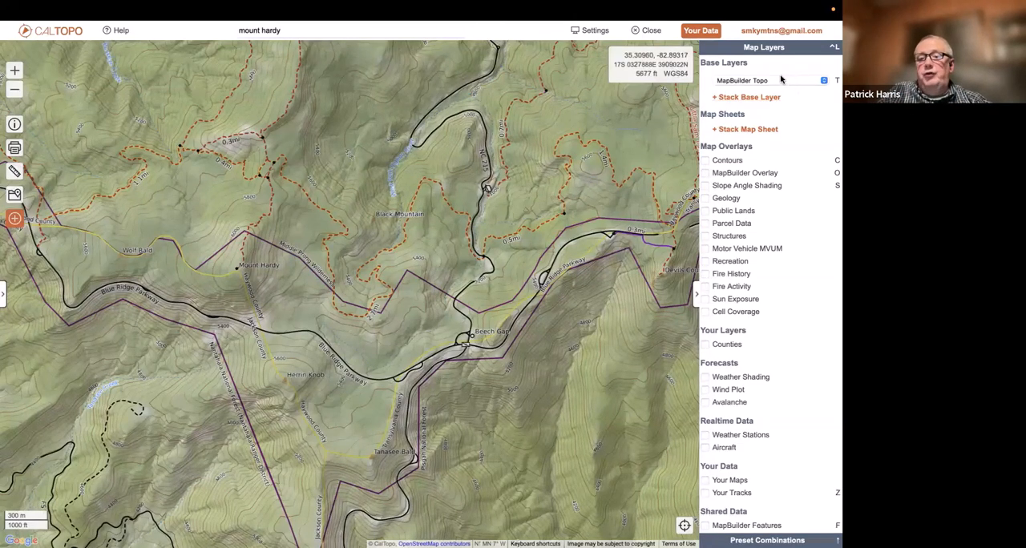
Switch the base layer to Forest Service and choose its FSTopo 2016 (white) version
click(743, 81)
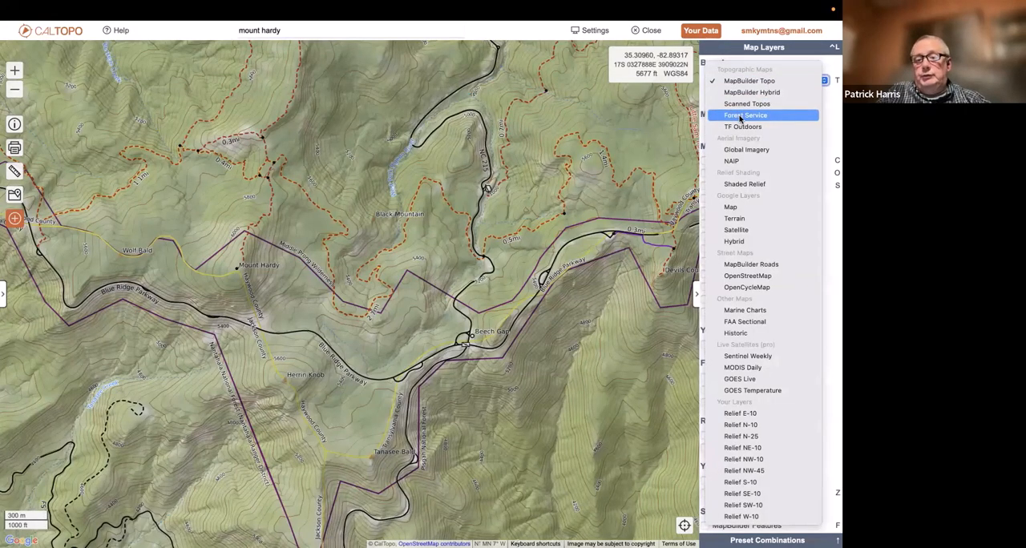
click(740, 116)
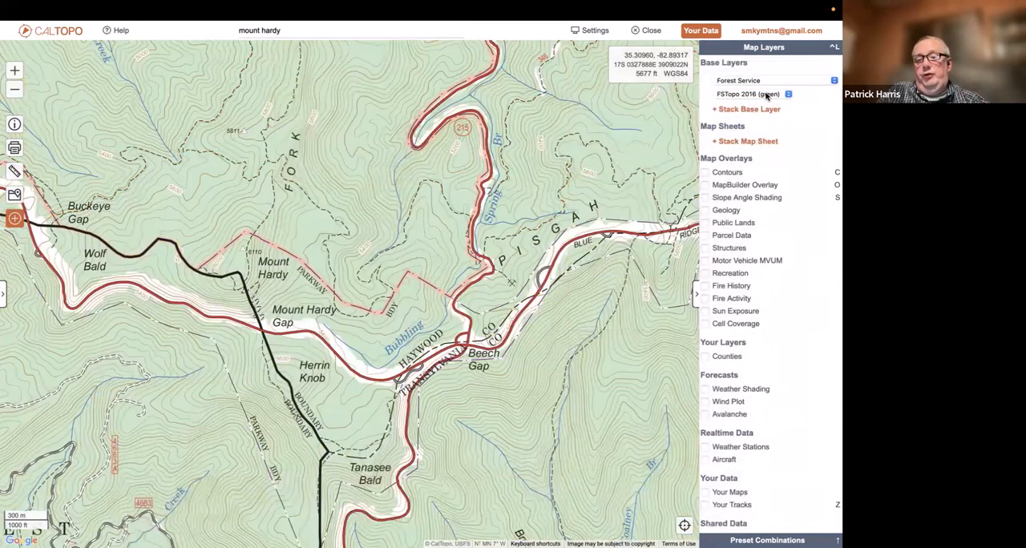
click(767, 94)
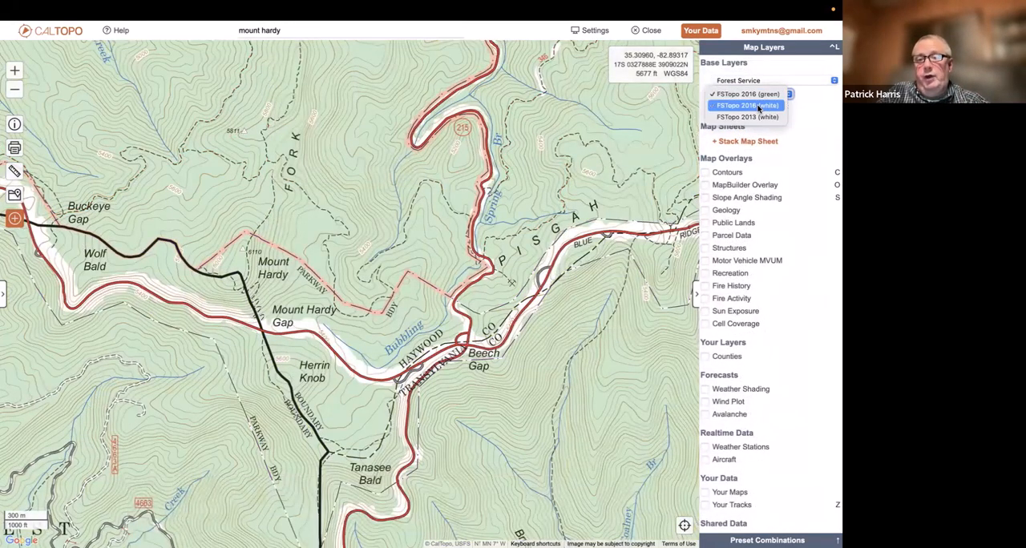
click(758, 106)
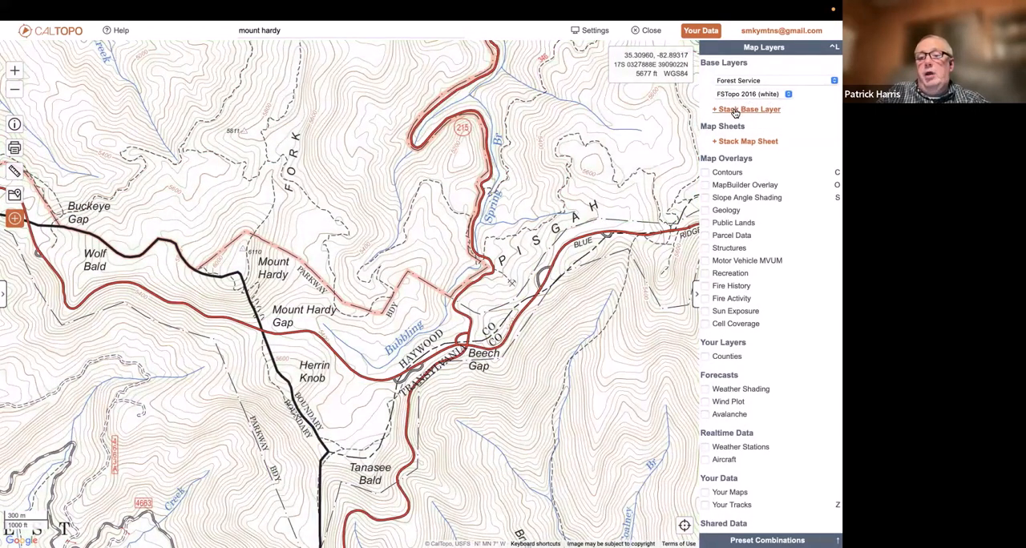
Stack Global Imagery and Shaded Relief as two additional layers on the Forest Service base map
click(735, 110)
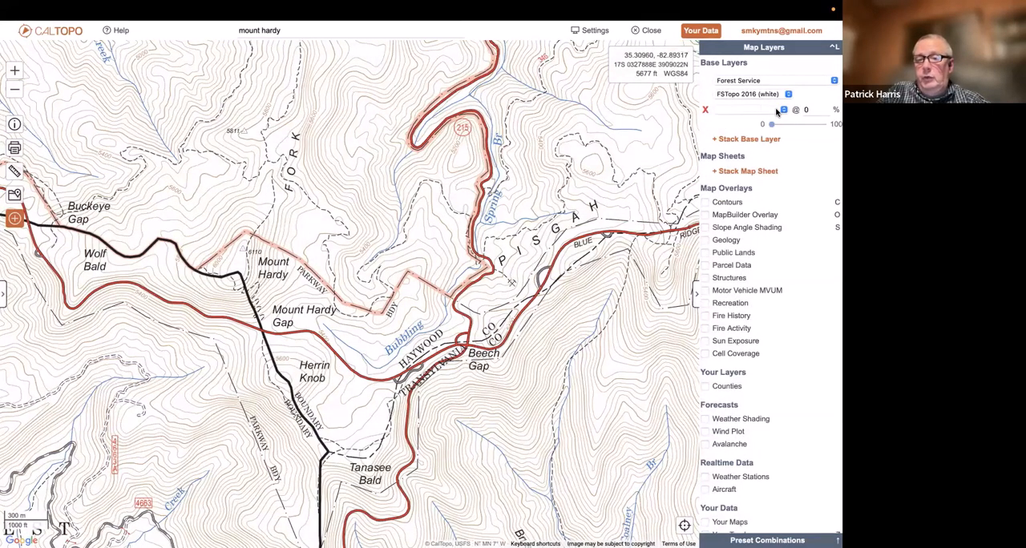
click(778, 110)
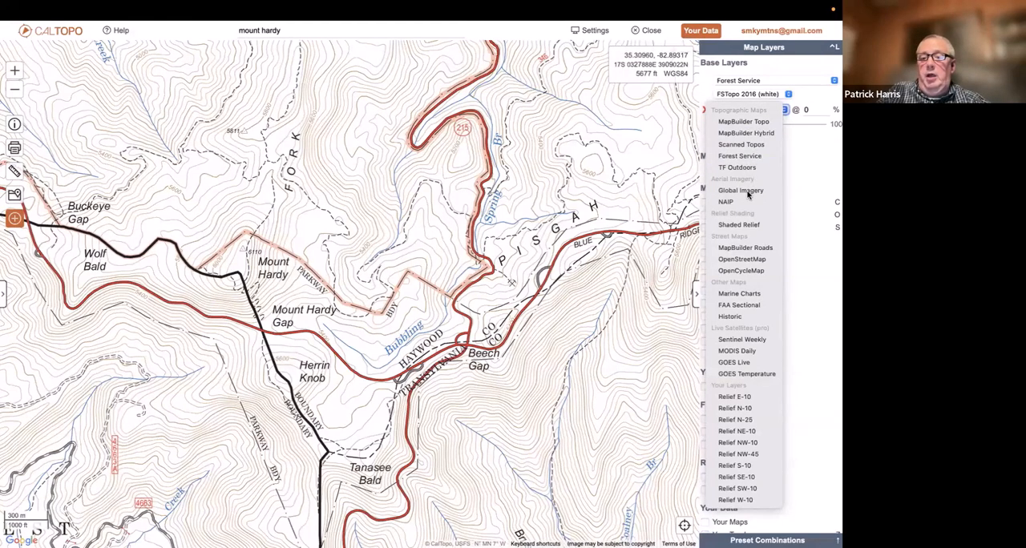
click(748, 191)
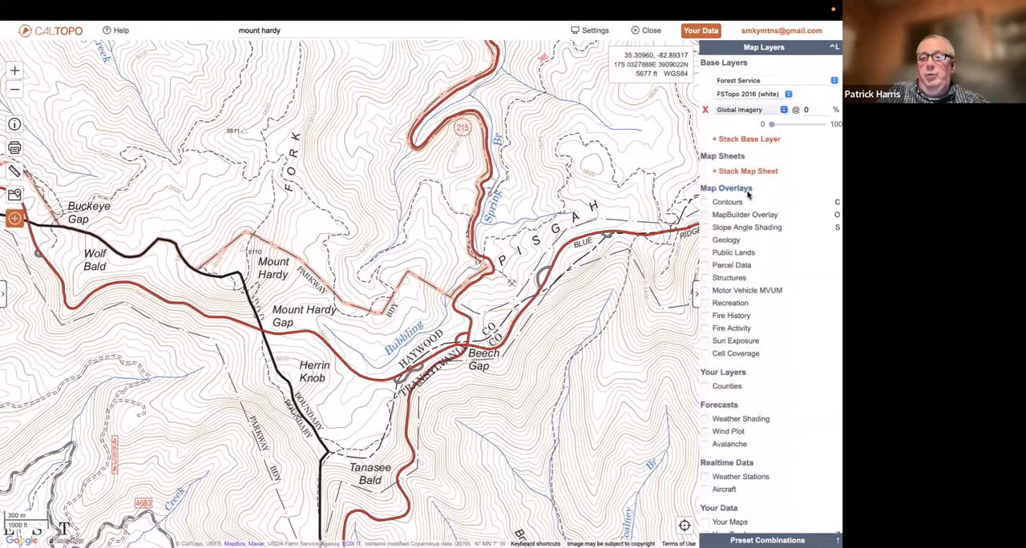
click(750, 112)
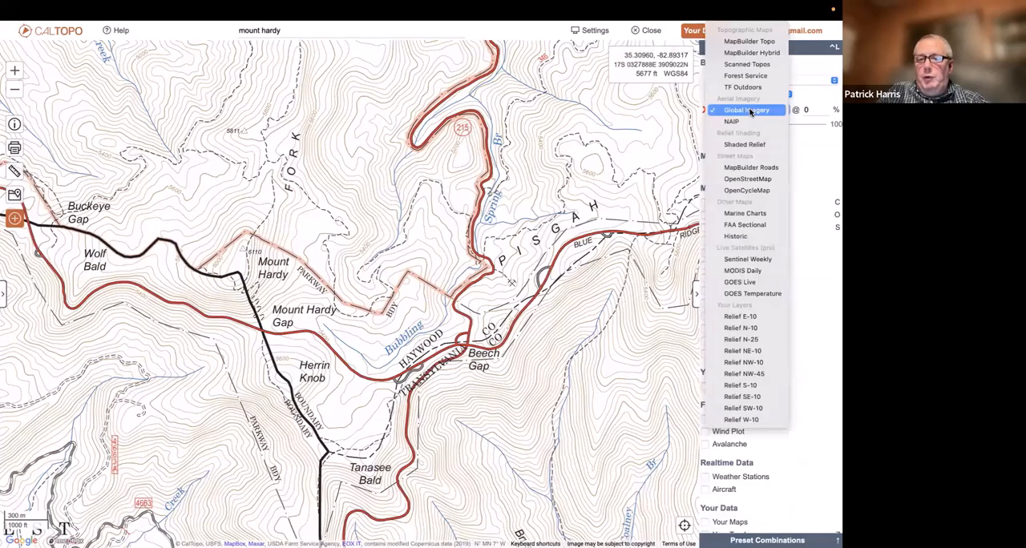
click(750, 111)
click(750, 138)
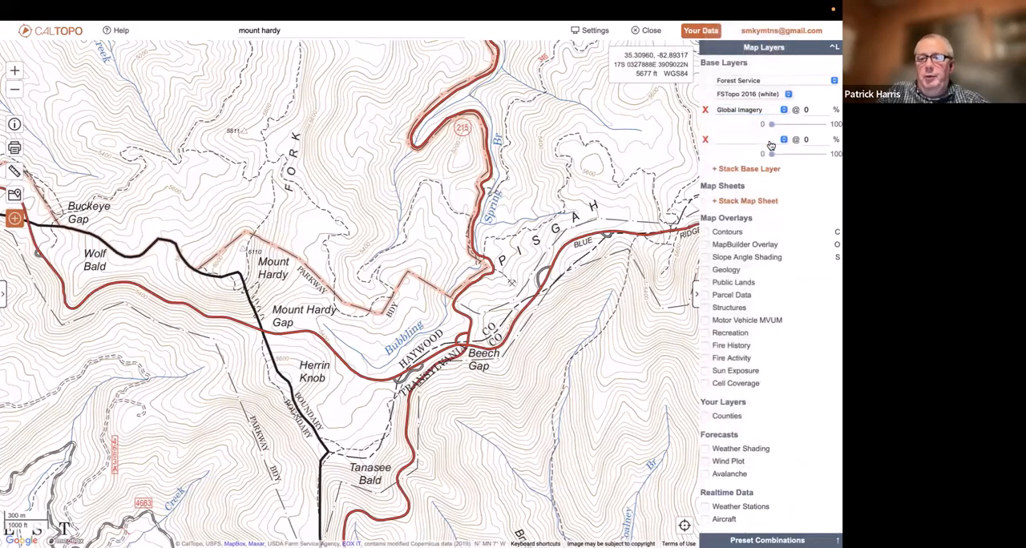
click(754, 144)
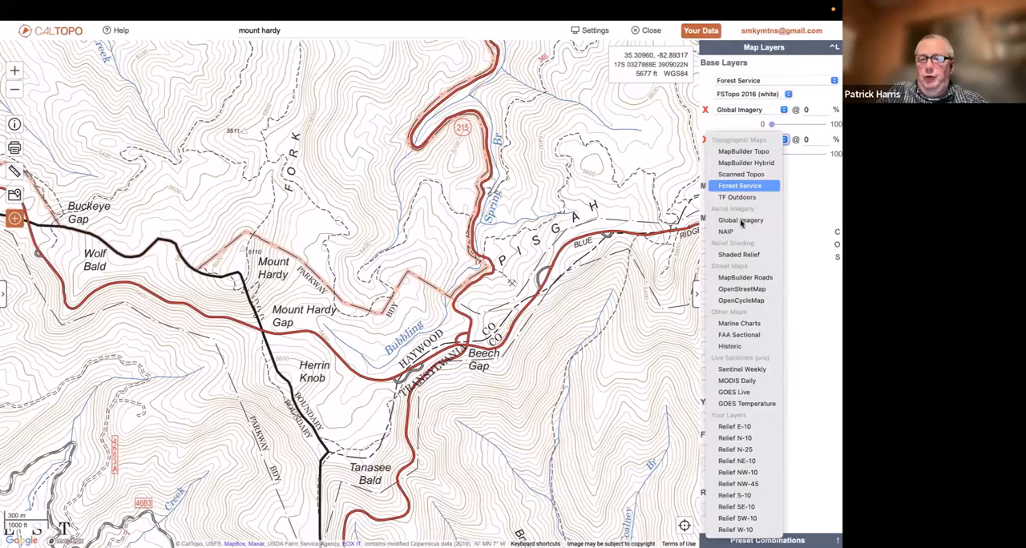
click(739, 255)
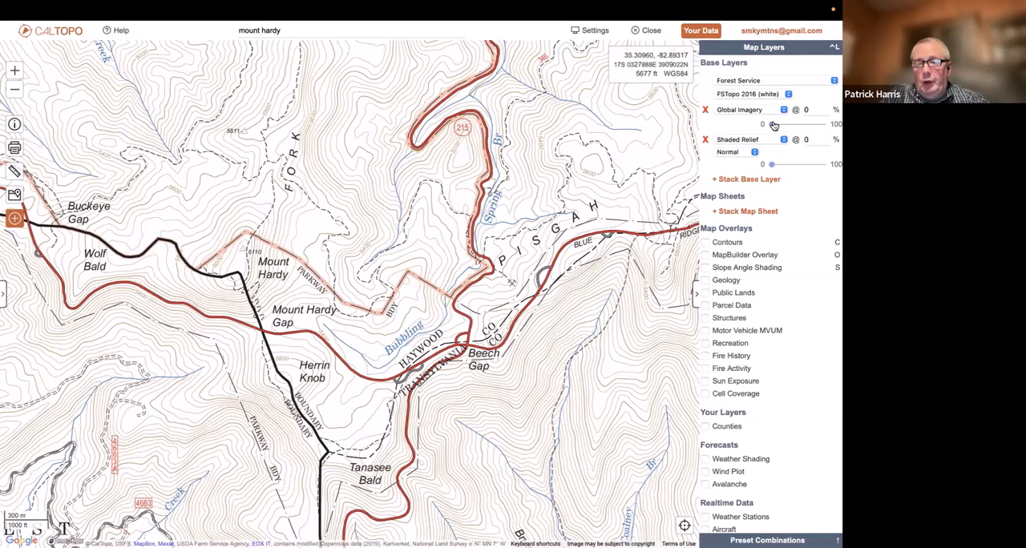
Set the Global Imagery opacity to 52%, and try Shaded Relief at 20% before returning it to 0%
drag(773, 127, 799, 127)
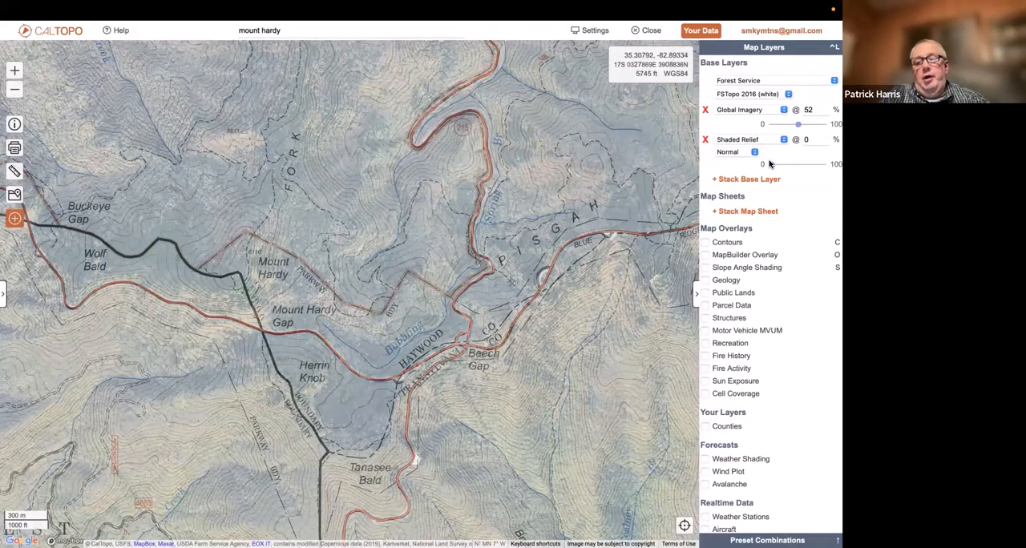
drag(772, 165, 781, 168)
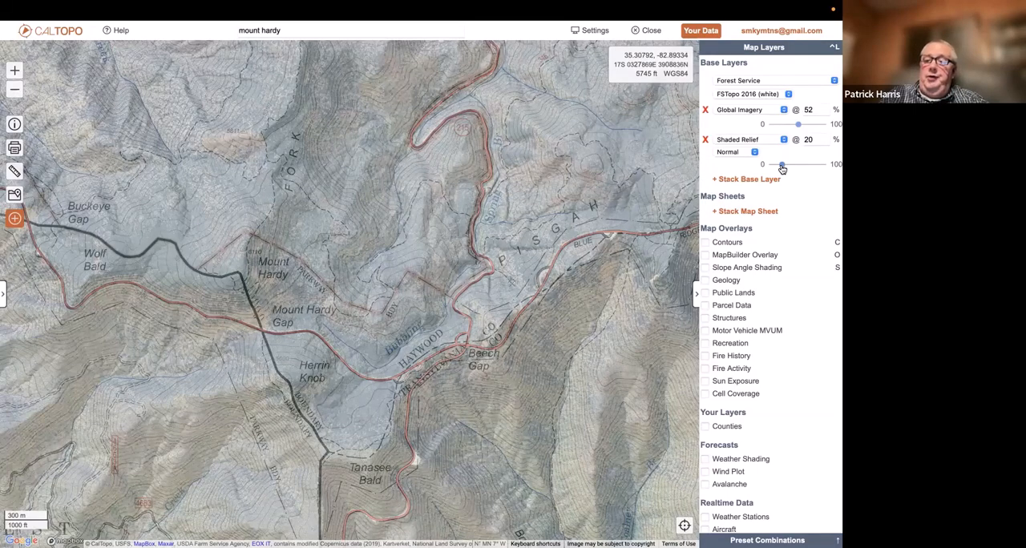
drag(783, 168, 771, 165)
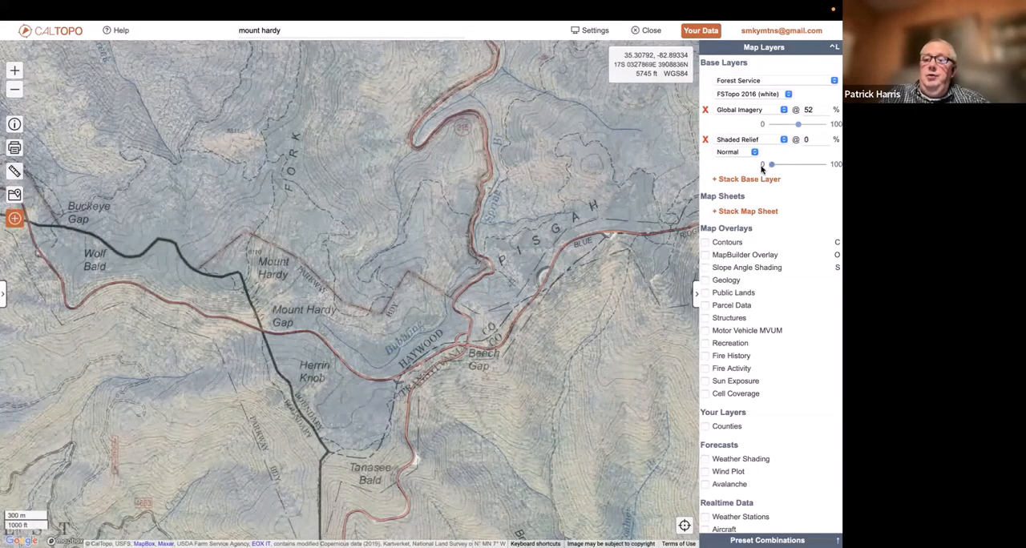
Raise Global Imagery to 100% to inspect the roads around Beech Gap, and reduce its opacity to 42%
drag(799, 126, 824, 125)
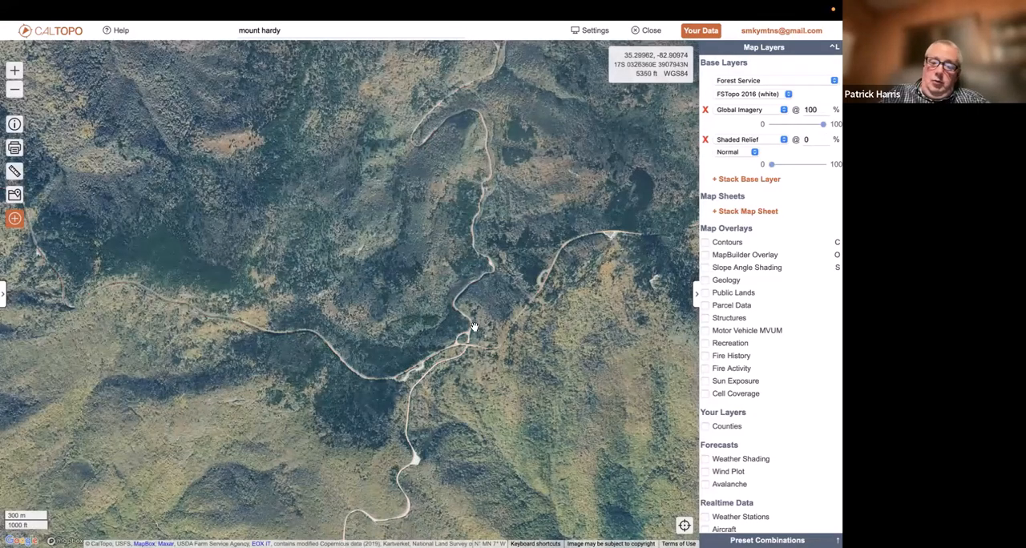
scroll(481, 320, up, 2)
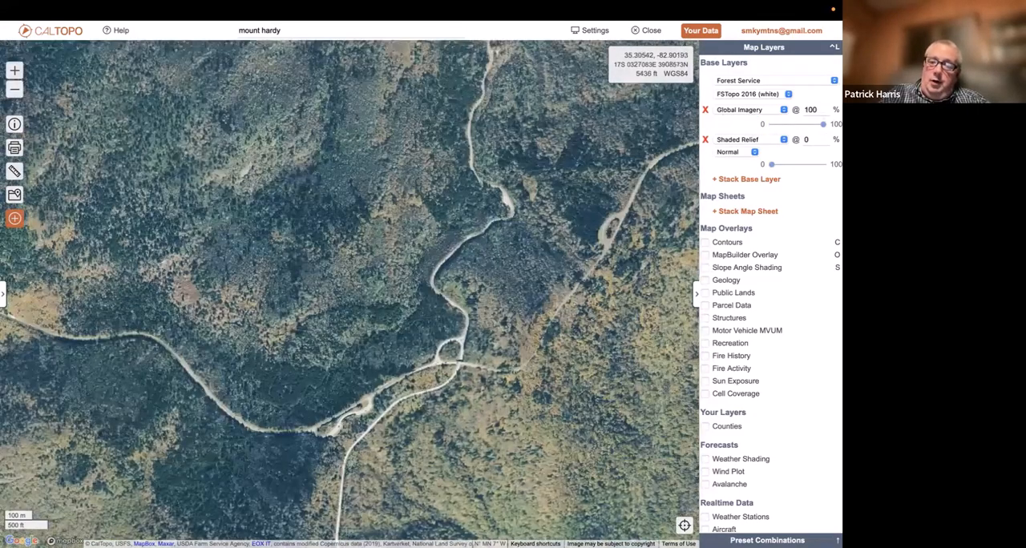
mouse_move(824, 125)
mouse_down()
mouse_move(754, 123)
mouse_move(822, 125)
mouse_up()
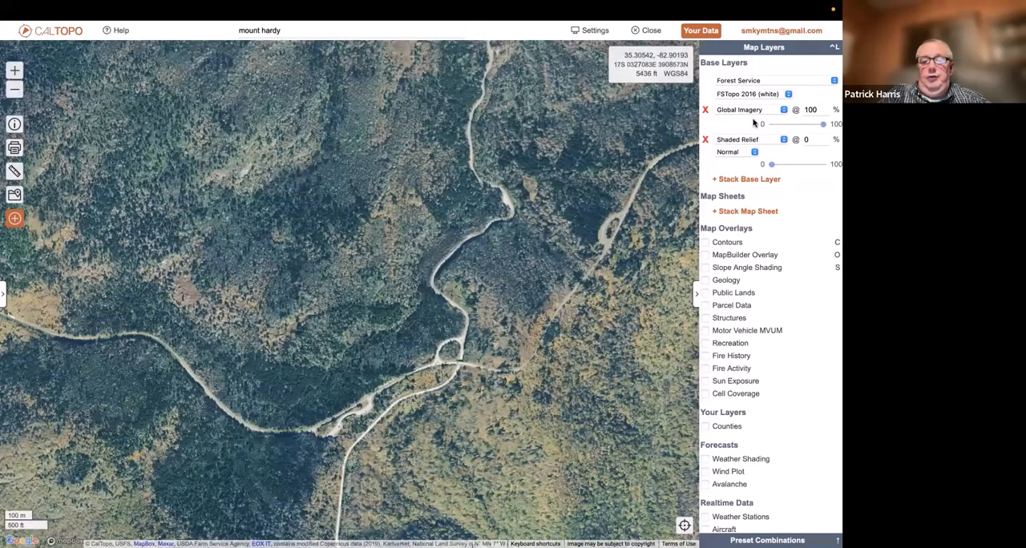
drag(754, 123, 793, 129)
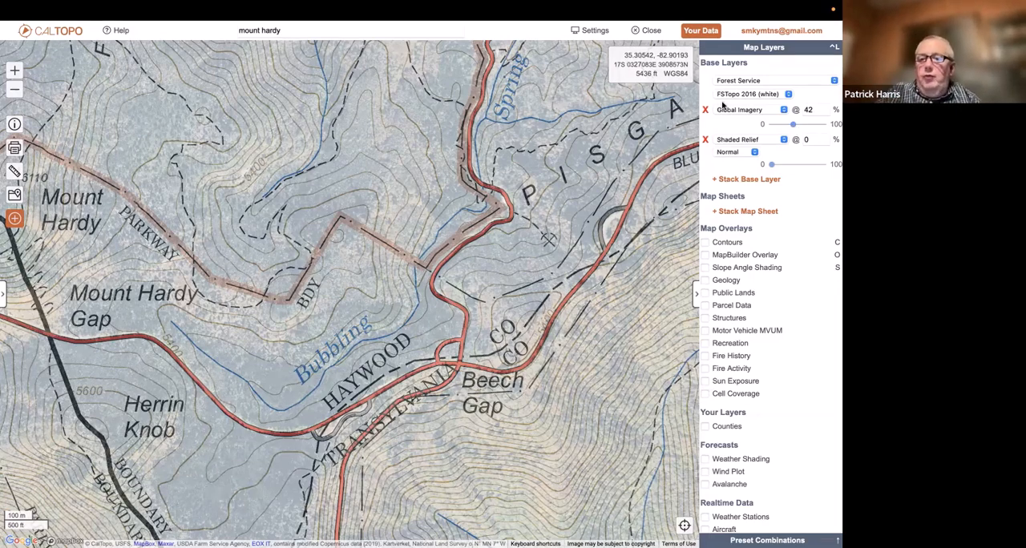
Remove the stacked Global Imagery and Shaded Relief layers, and recentre the map on Mount Hardy
click(705, 111)
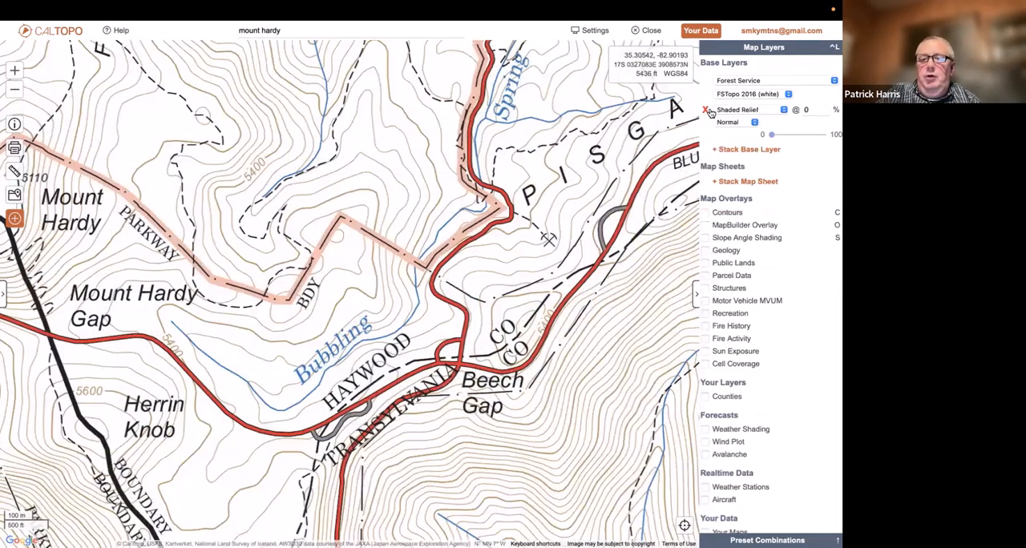
click(706, 110)
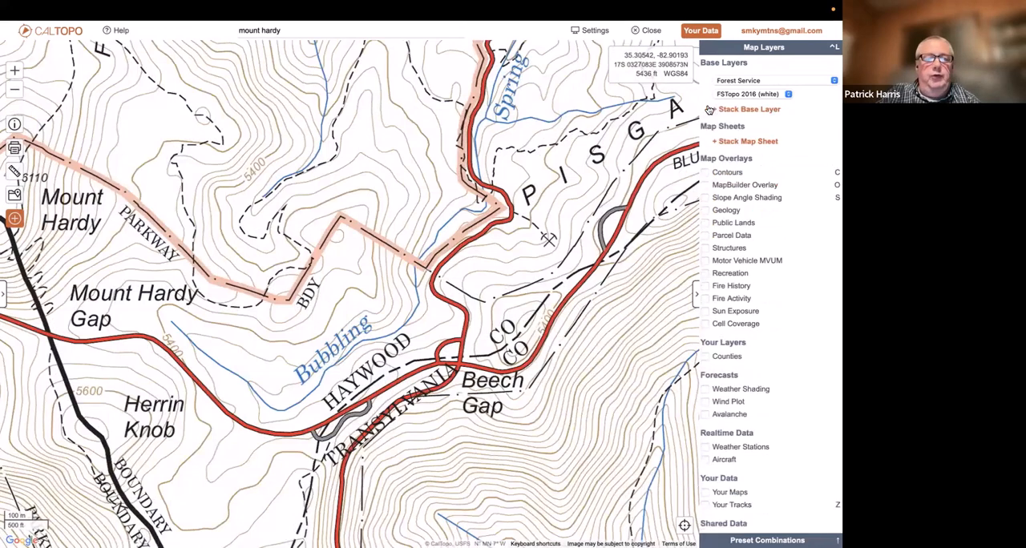
click(362, 29)
key(Return)
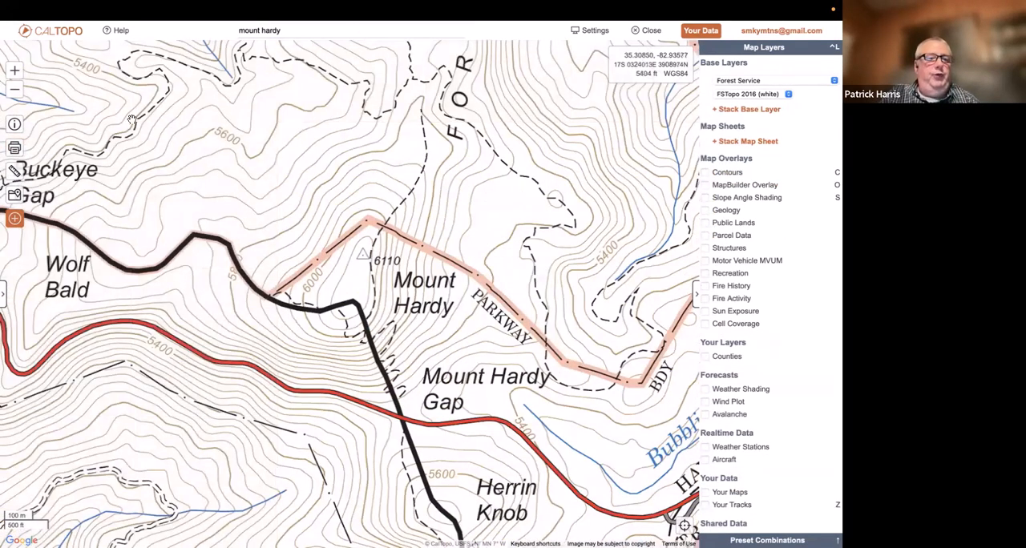
Try adding a marker beside Mount Hardy's summit, labelled Marker 1 and sized Medium (1.5x)
click(694, 297)
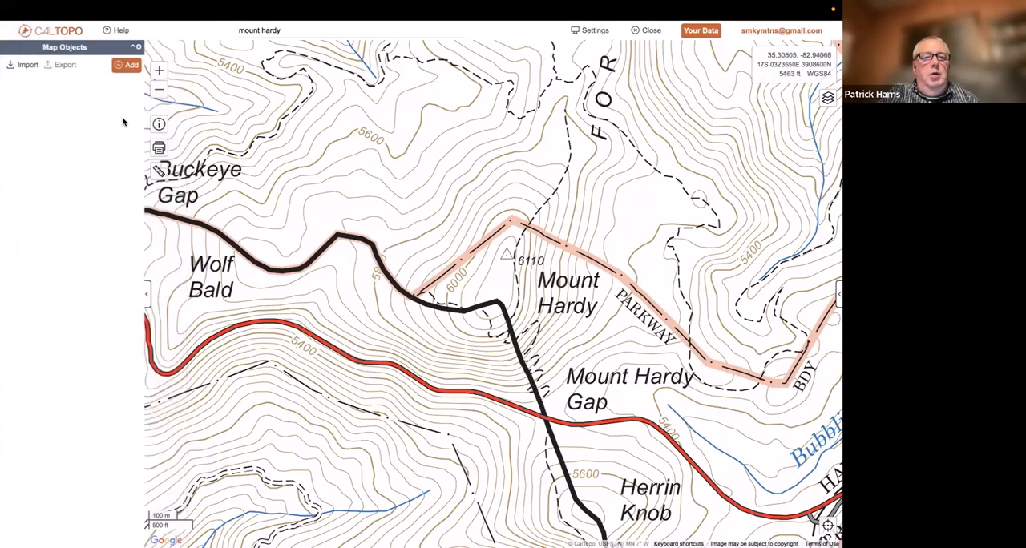
click(130, 65)
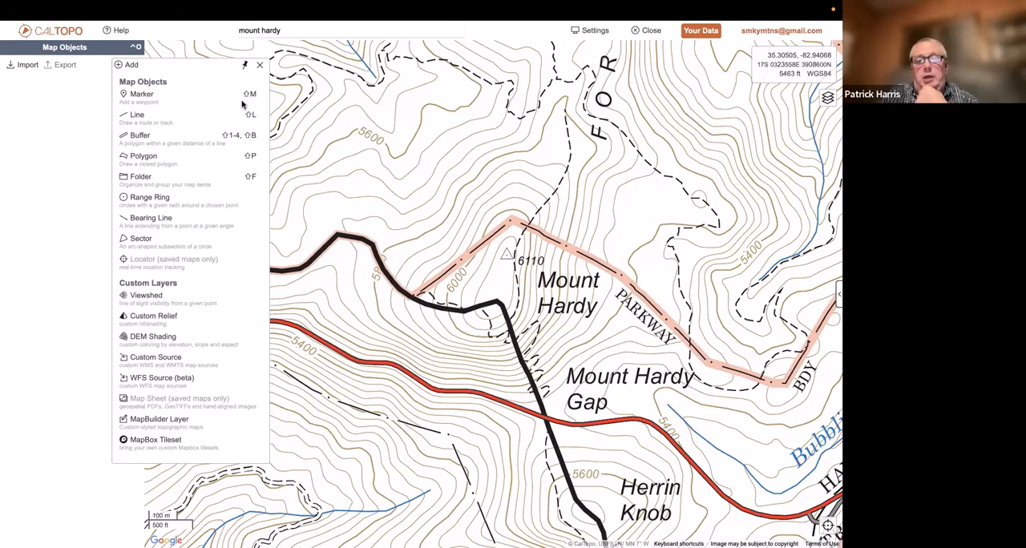
click(143, 96)
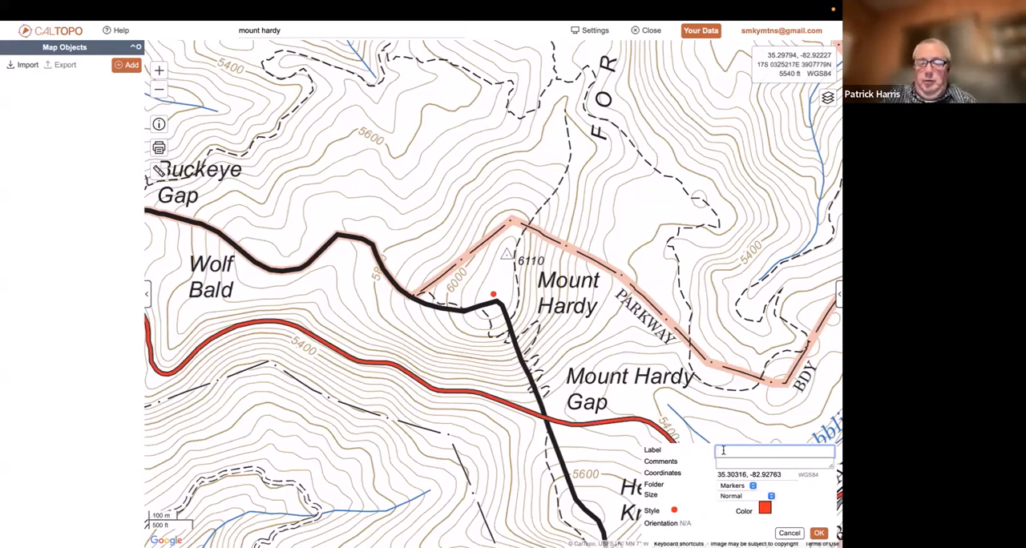
text(Marker 1)
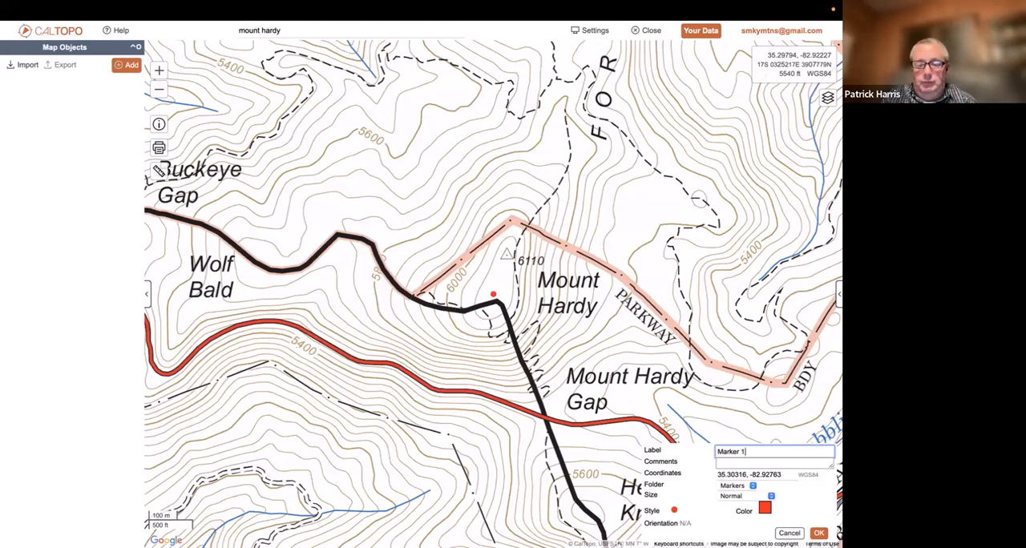
click(728, 462)
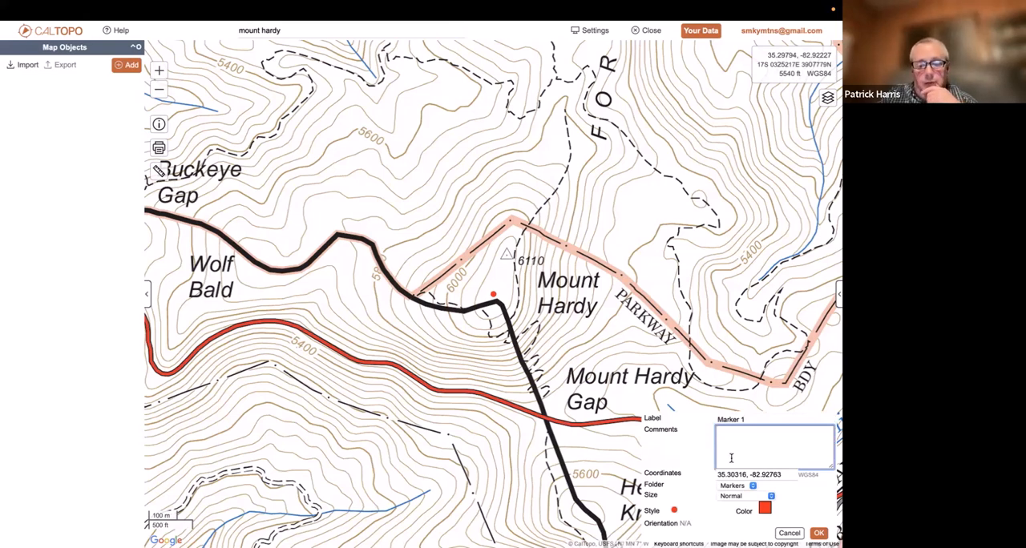
click(739, 497)
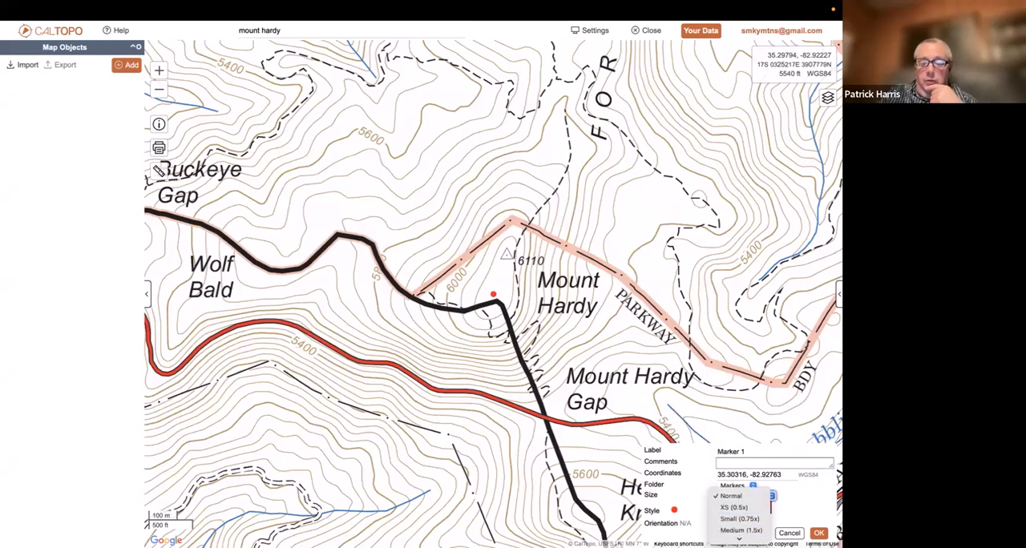
click(734, 531)
Try the tent symbol from the Standard Recreation icons as the style of Marker 1
click(674, 510)
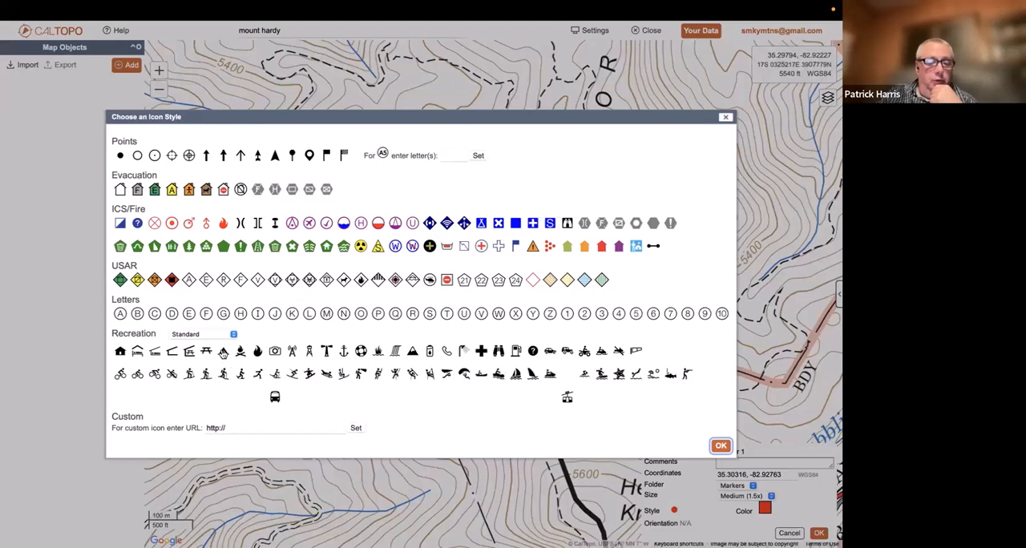
click(224, 354)
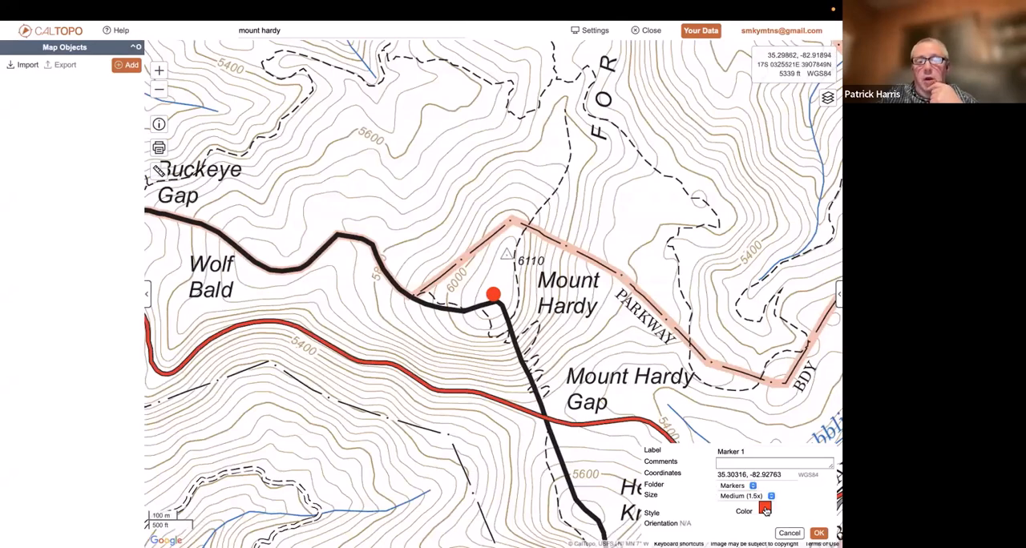
click(677, 514)
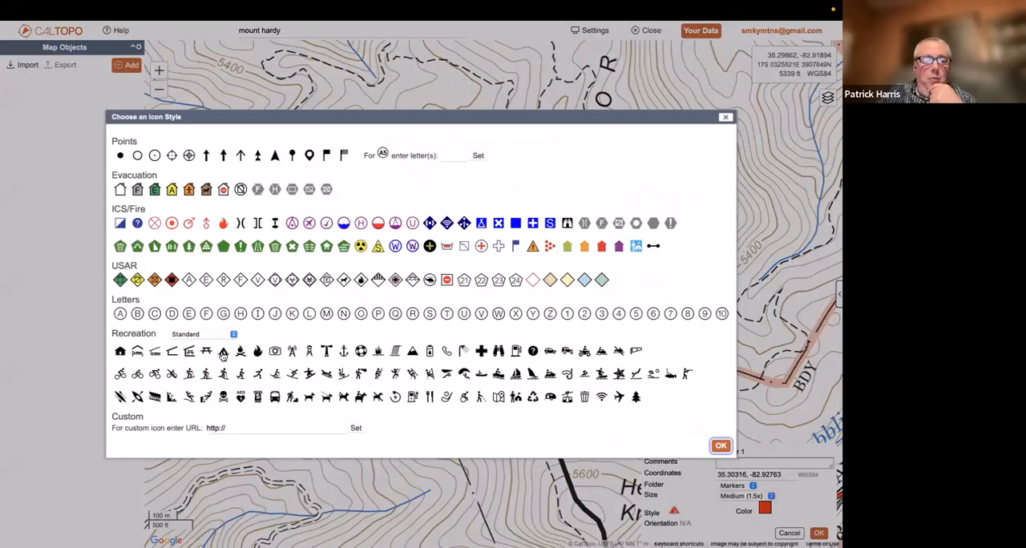
click(223, 357)
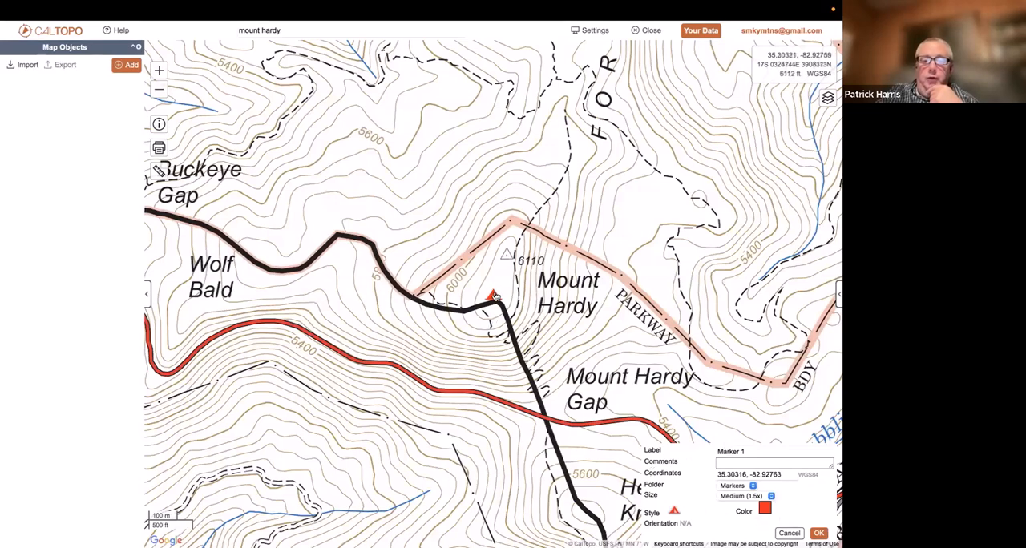
Try moving Marker 1 north onto the trail just east of the 5811 peak, and discard the marker
mouse_move(496, 297)
mouse_down()
mouse_move(565, 178)
mouse_move(583, 120)
mouse_move(567, 89)
mouse_up()
drag(615, 121, 560, 316)
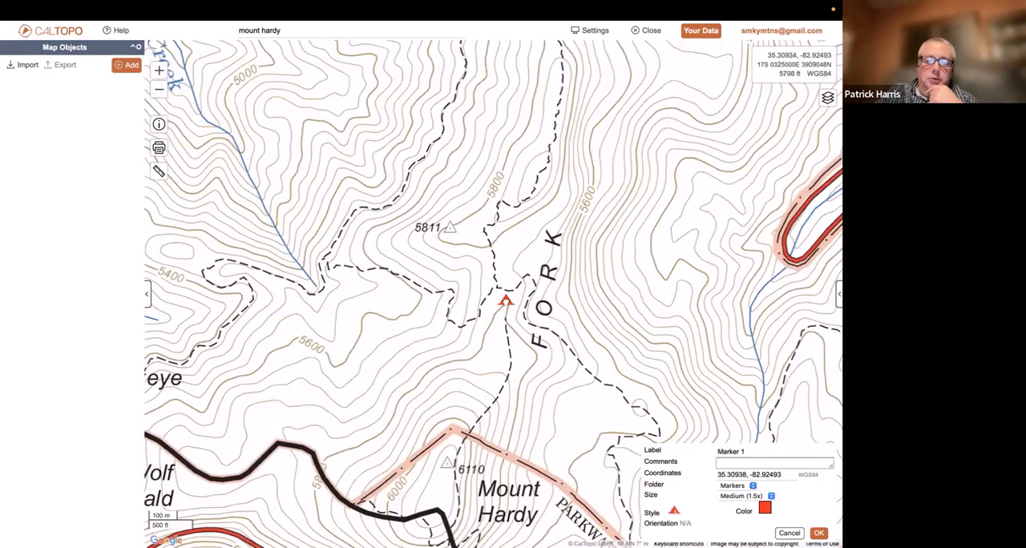
drag(490, 245, 491, 248)
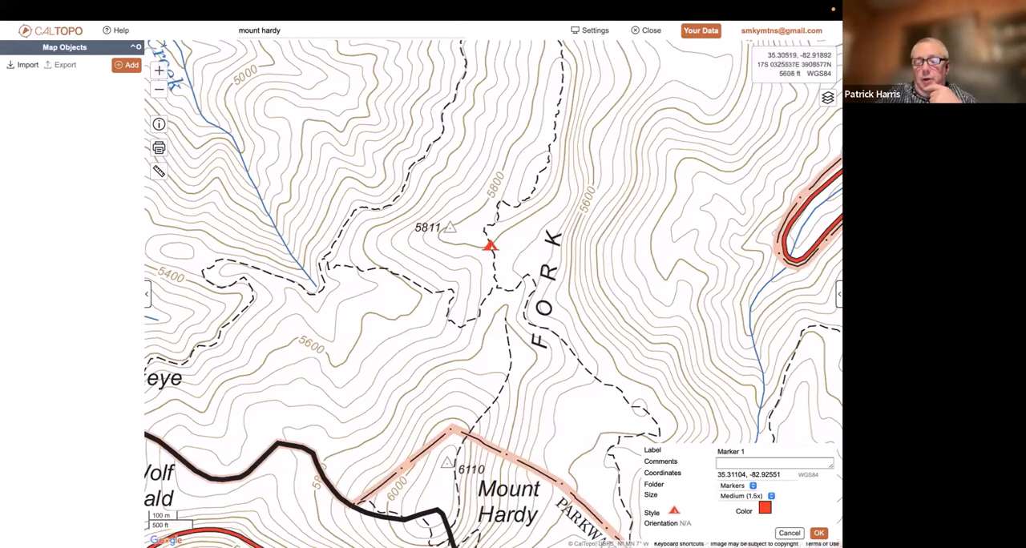
click(789, 533)
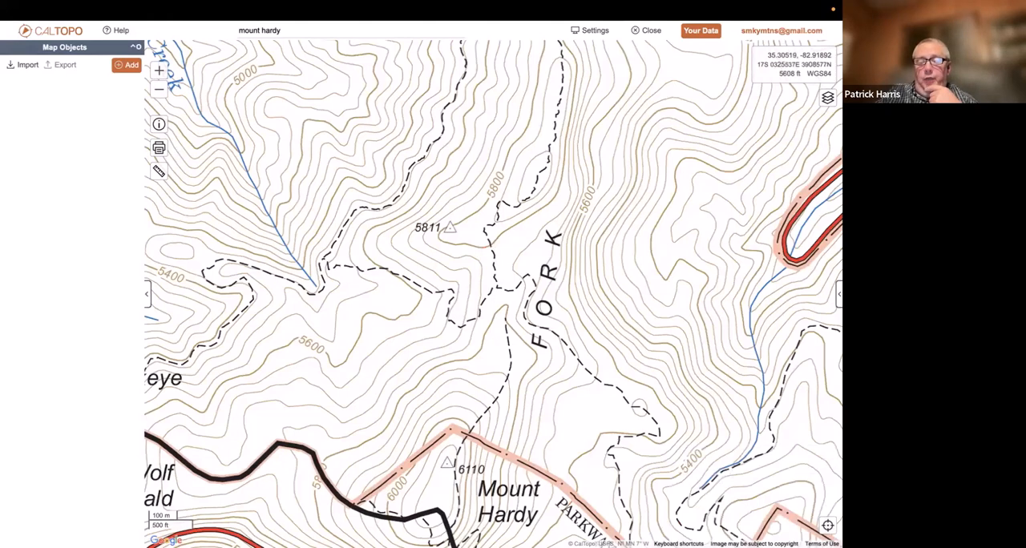
Place a marker on the trail just east of the 5811 peak and label it Great Campsite
right_click(490, 232)
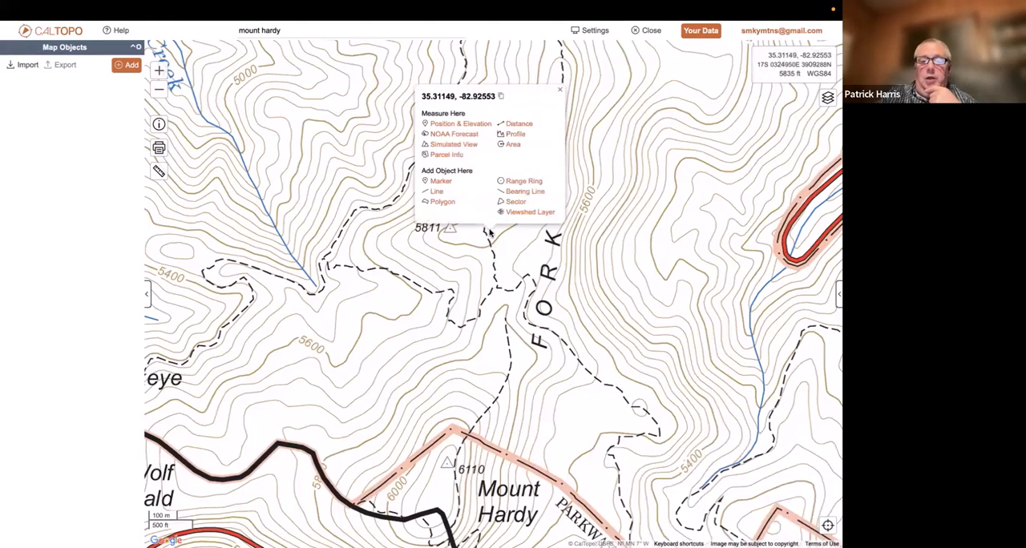
click(443, 182)
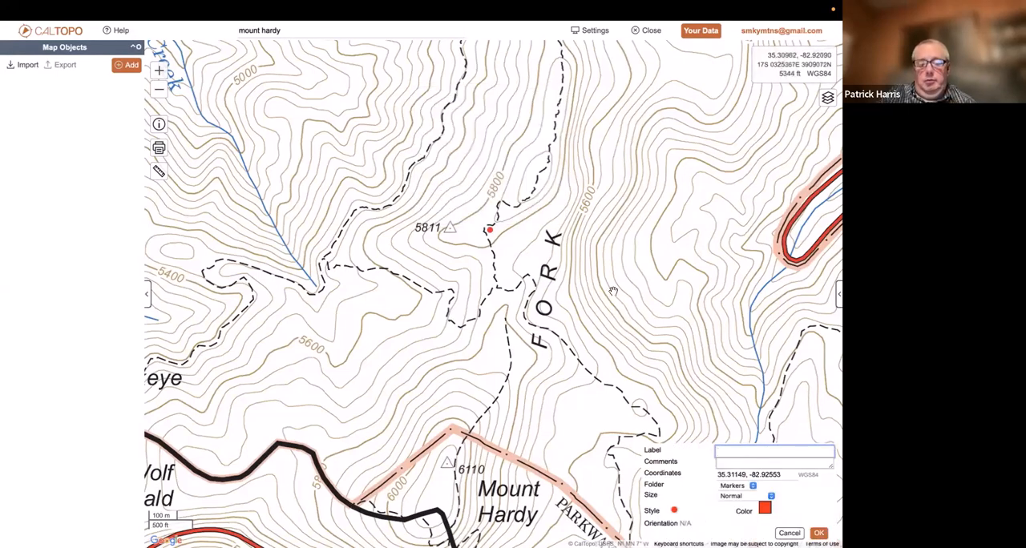
text(Cam)
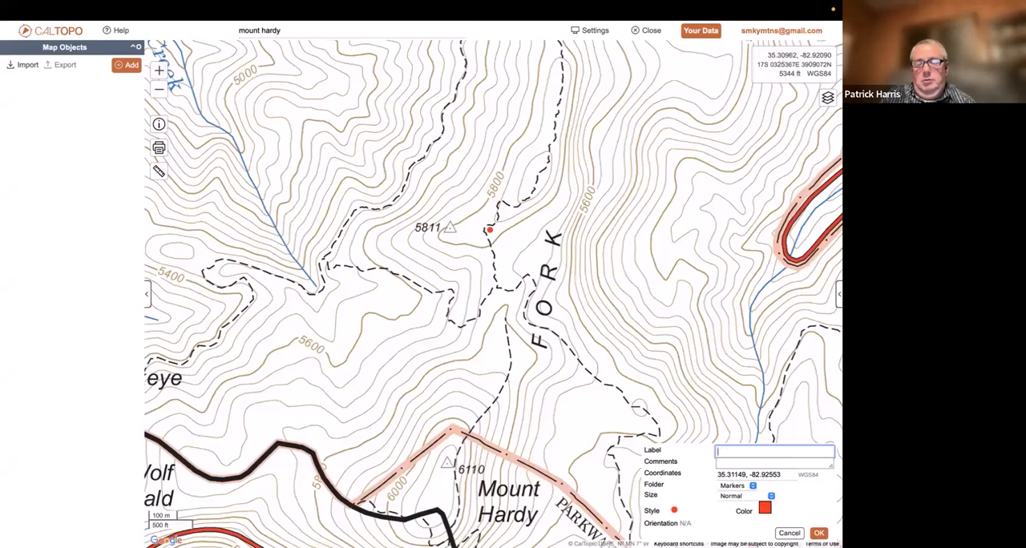
text(Great Ca)
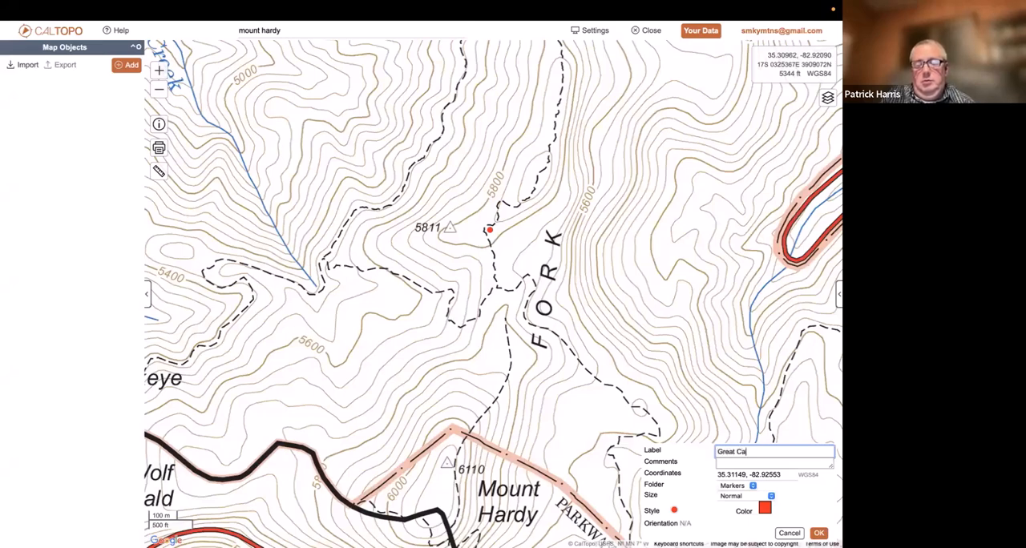
text(mpsite)
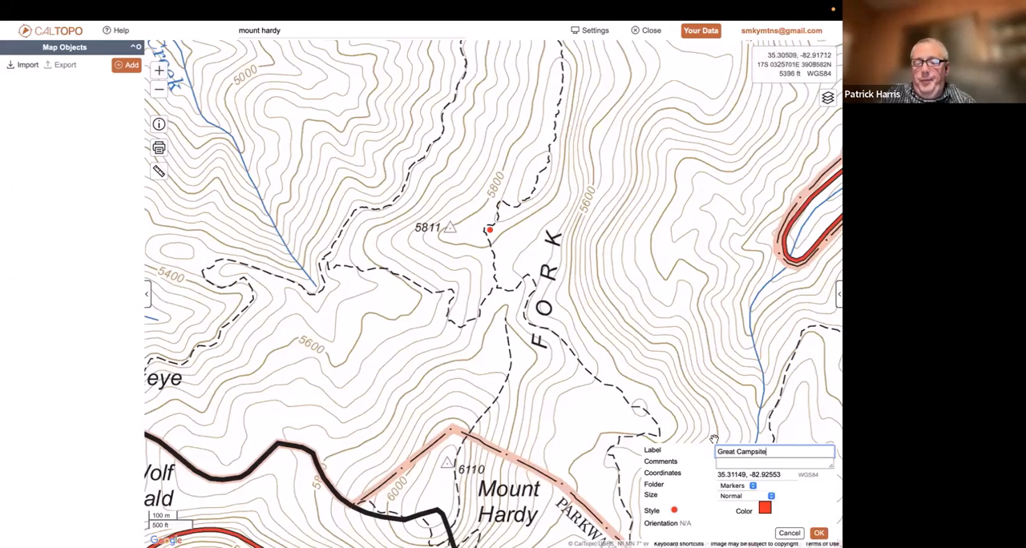
Give the Great Campsite marker the tent symbol from the Recreation icons and add it to the map
click(675, 511)
click(675, 511)
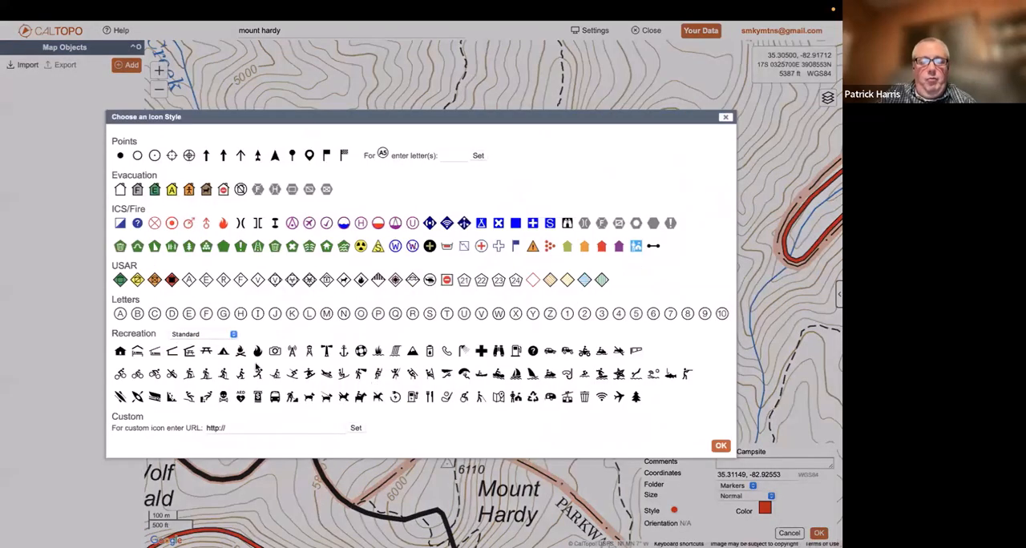
click(225, 357)
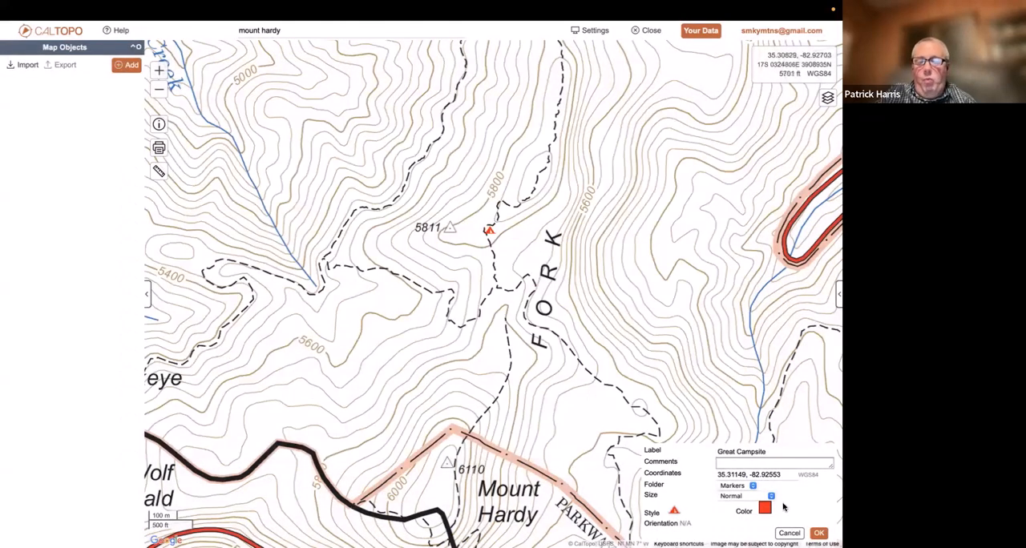
click(818, 533)
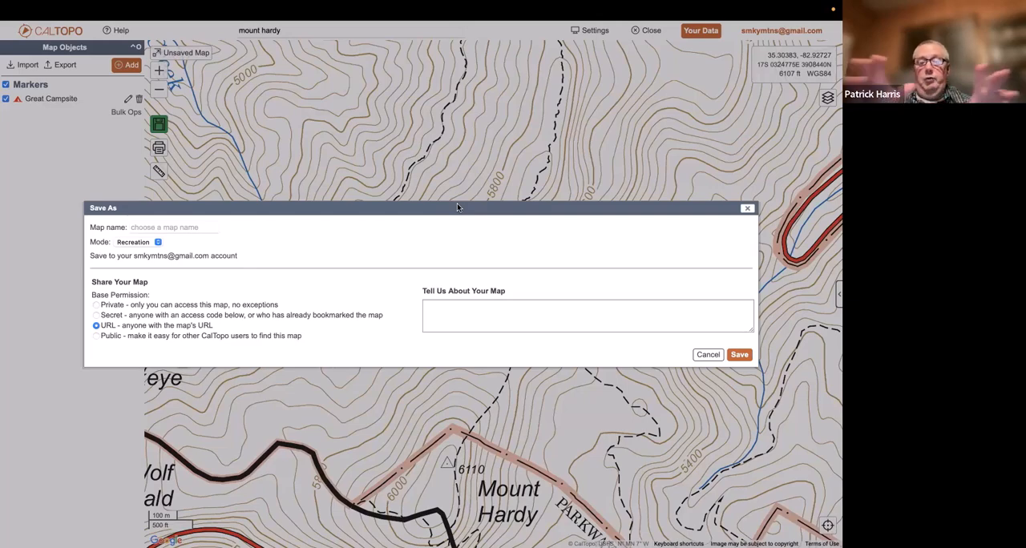
Save the map as Mount Hardy with its base permission set to Public
click(191, 225)
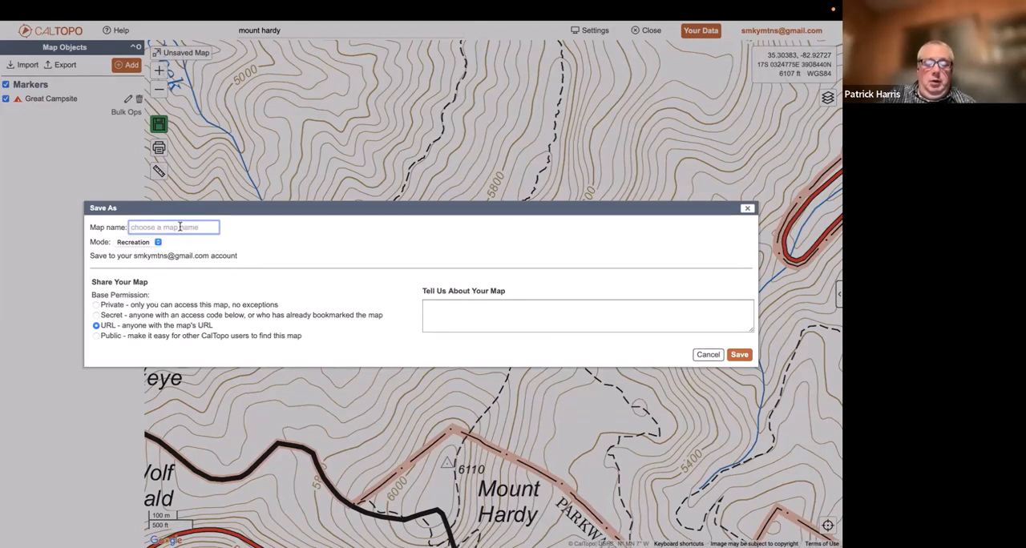
text(Mount Hardy)
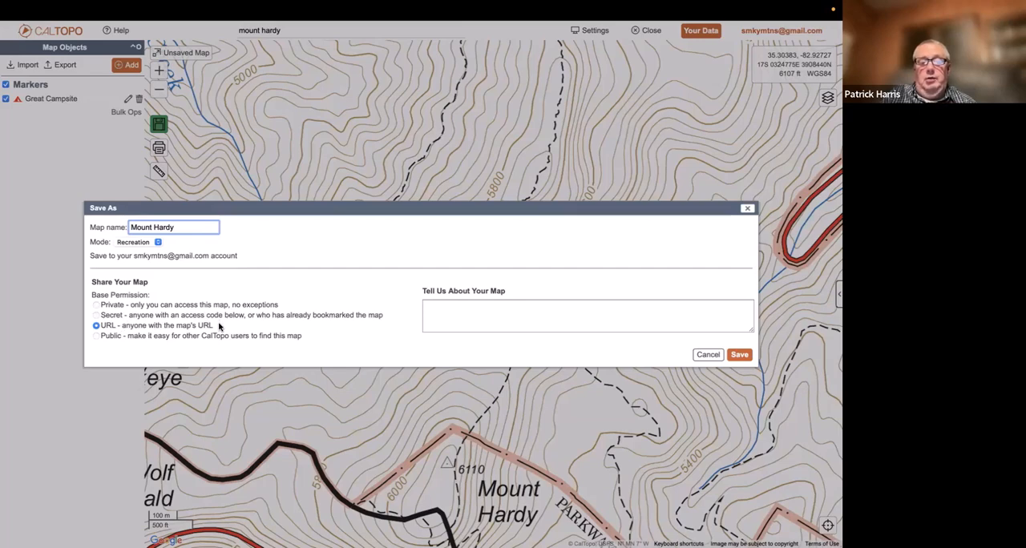
click(95, 336)
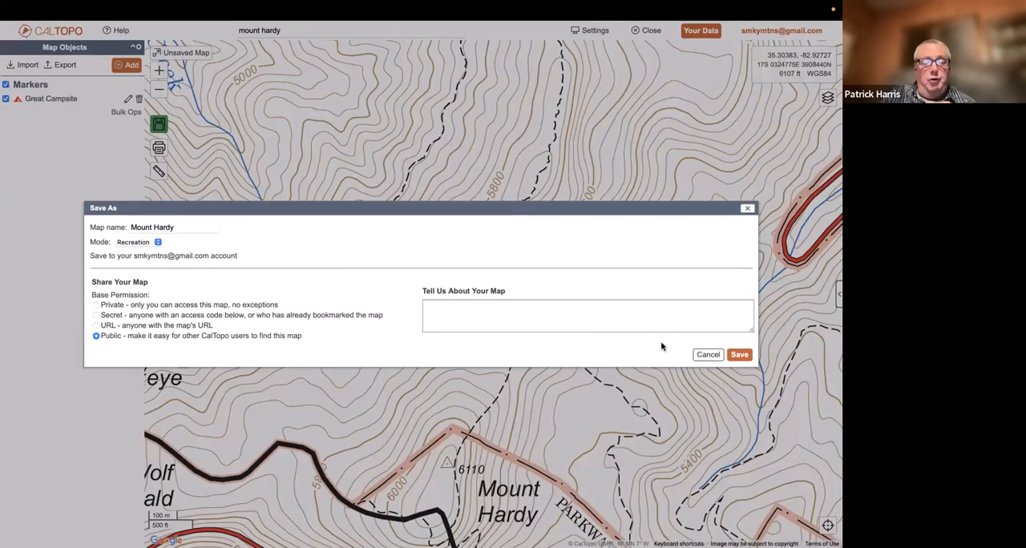
click(739, 355)
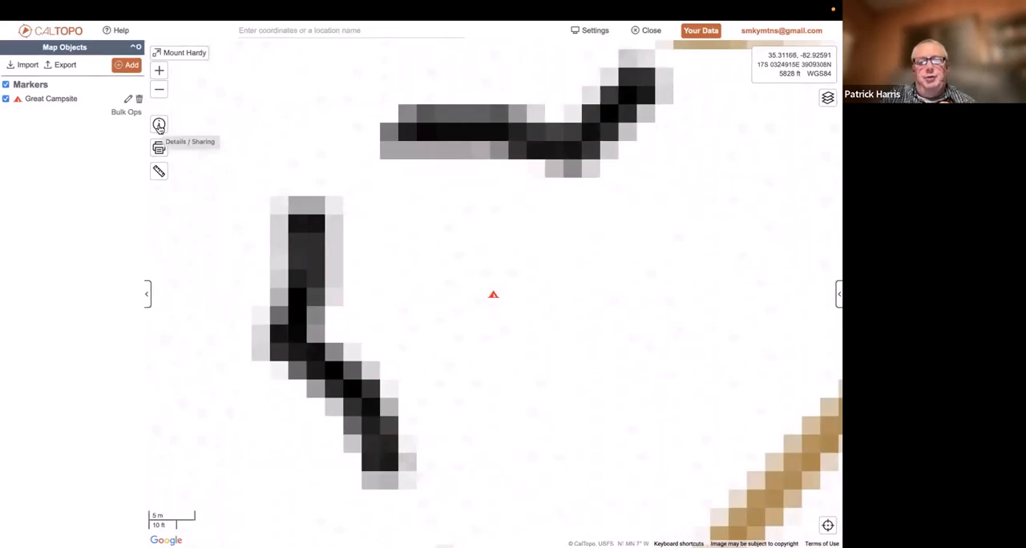
Copy the Mount Hardy map's URL from its sharing details, and create an additional shareable link with Write access
click(159, 126)
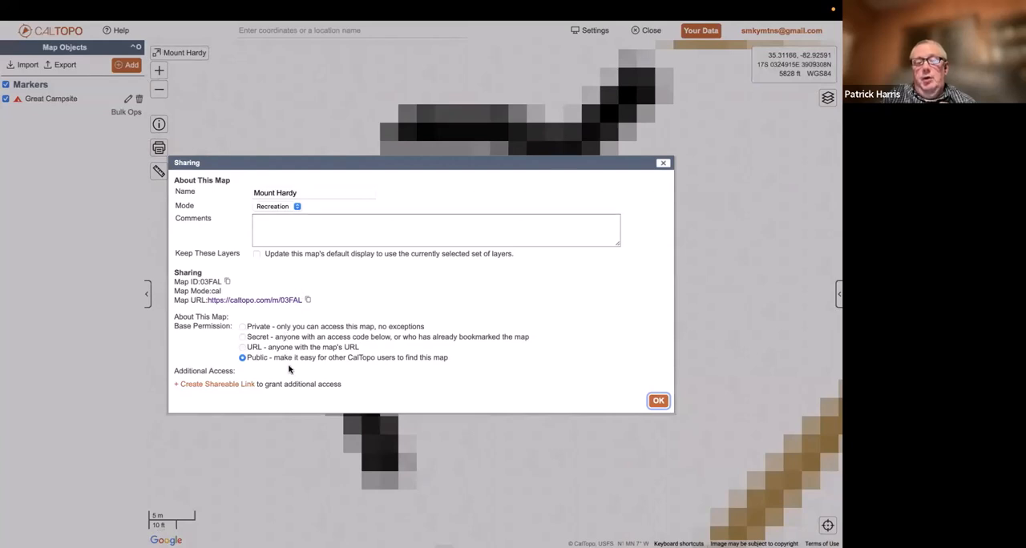
click(308, 301)
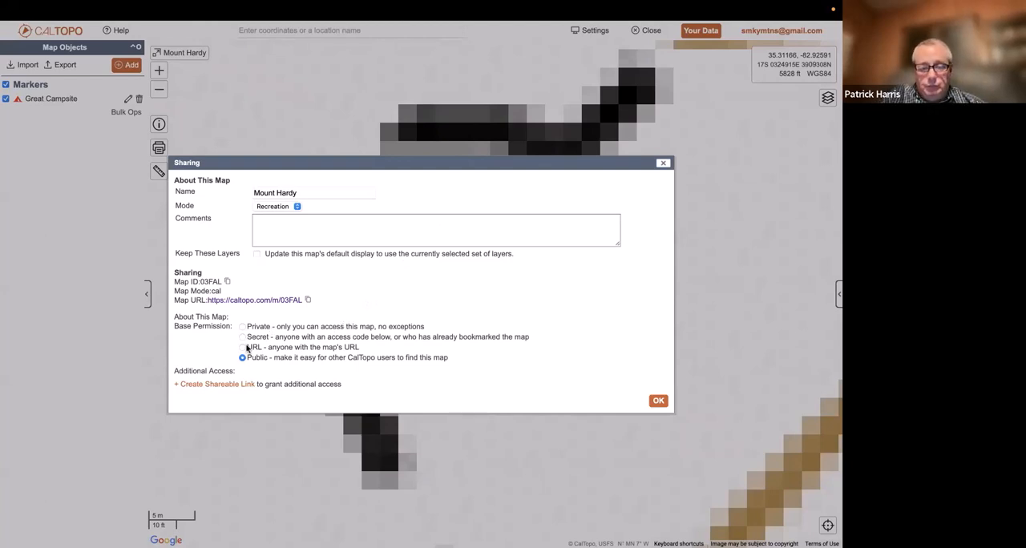
click(214, 385)
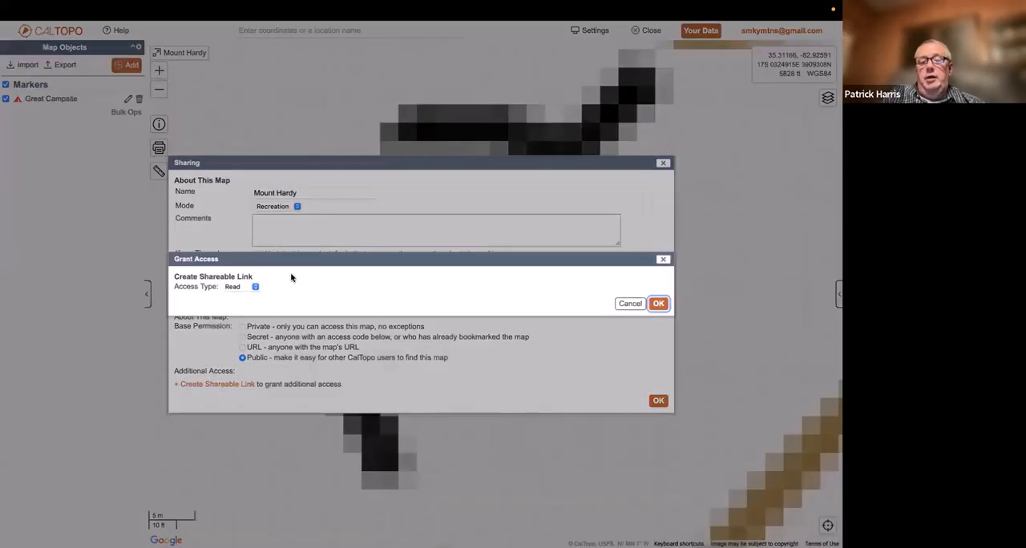
click(255, 287)
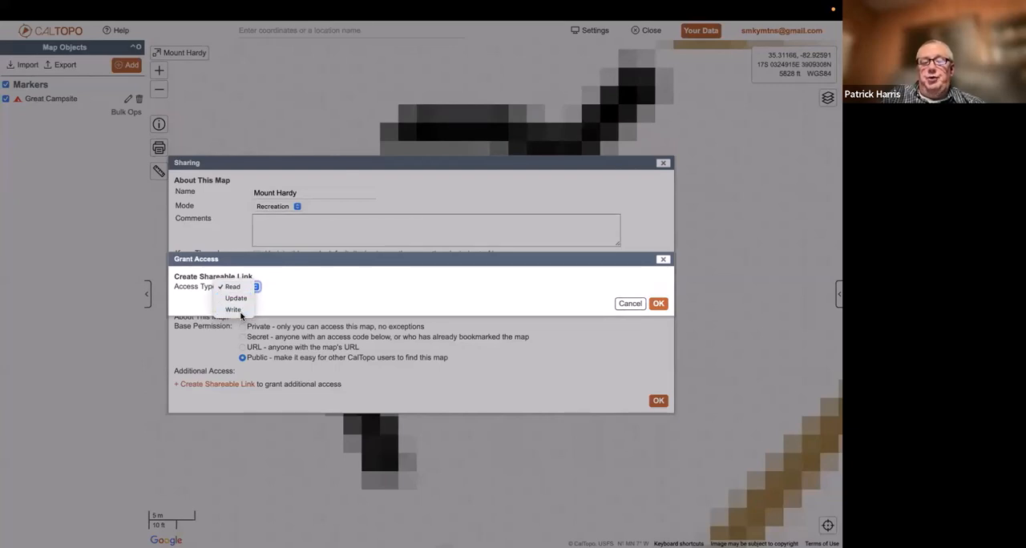
click(241, 313)
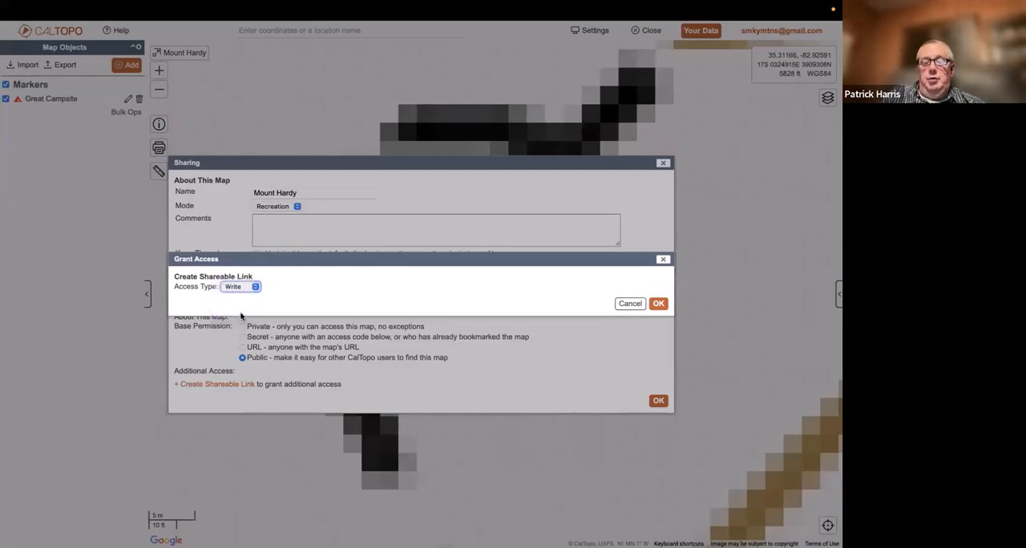
click(658, 304)
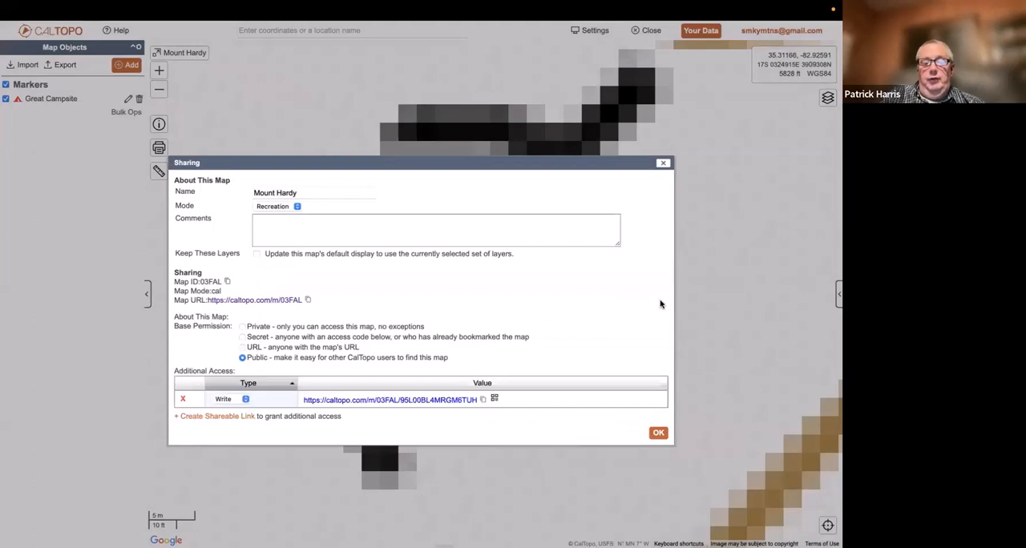
click(664, 163)
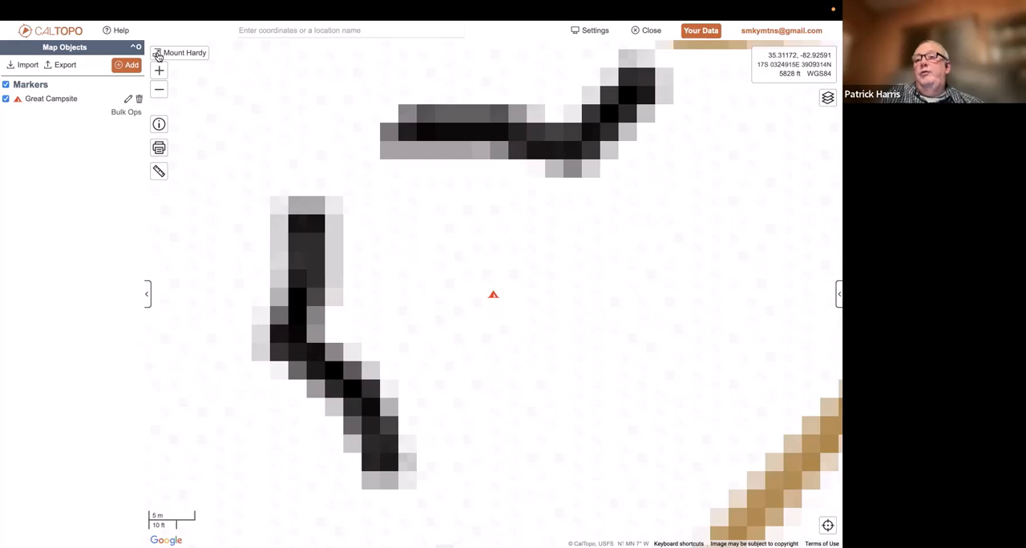
Draw an unlabeled straight line about 1.12 km long across the ridge just north of the Great Campsite marker and add it to the map
click(160, 91)
click(160, 92)
click(160, 91)
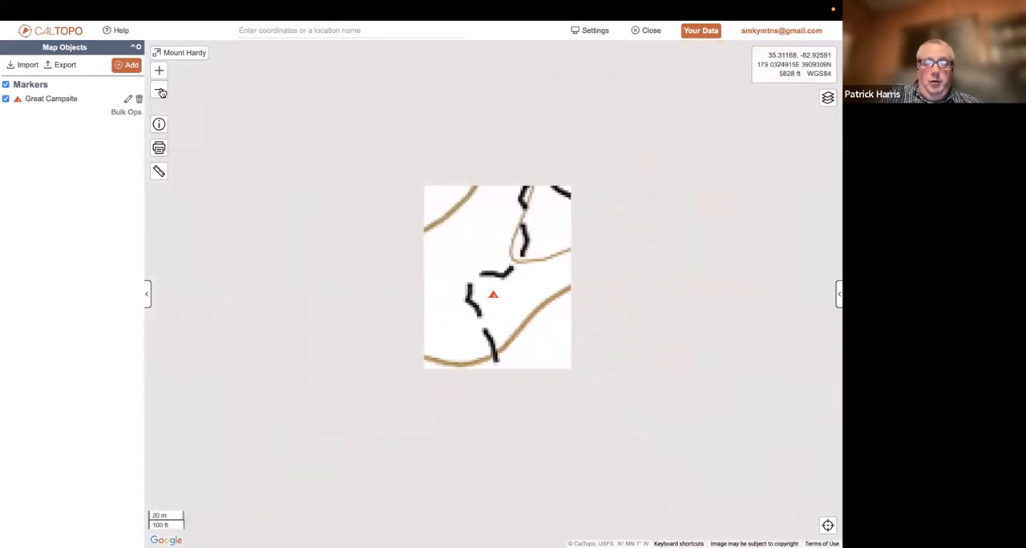
click(160, 92)
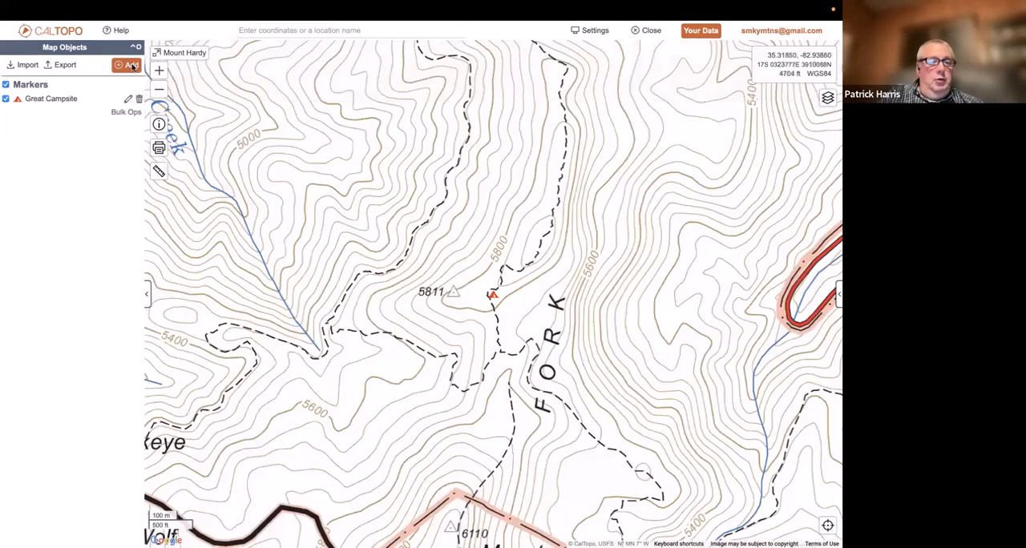
click(128, 65)
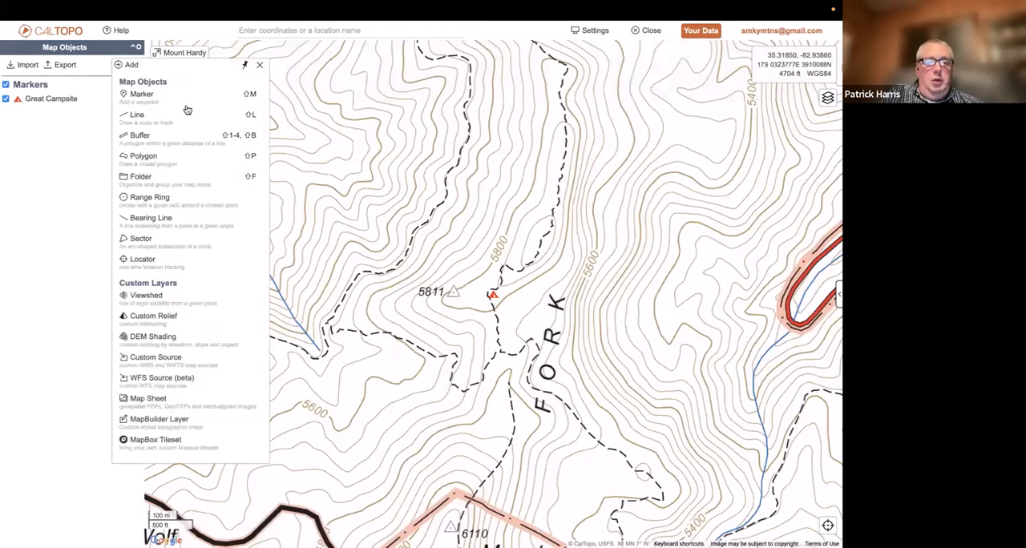
click(160, 117)
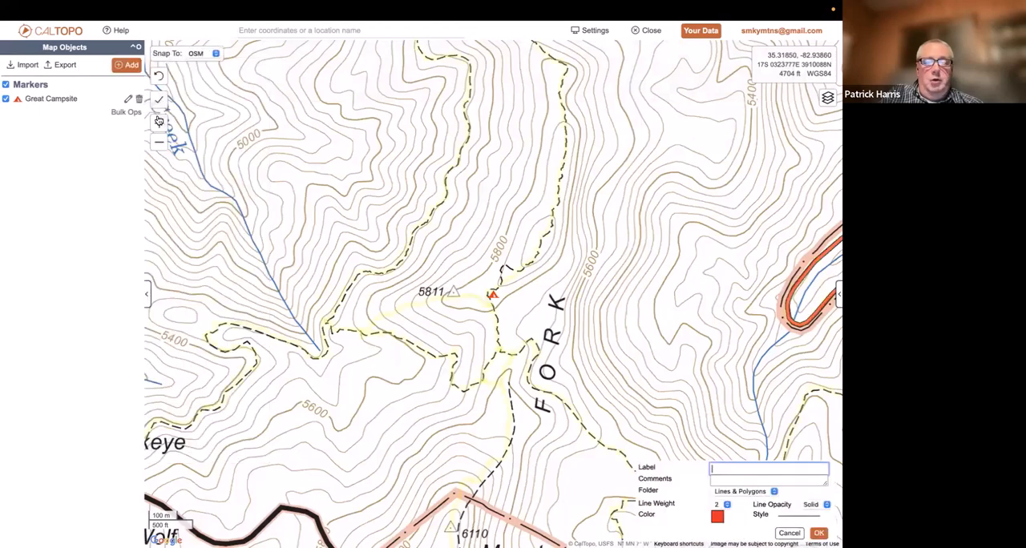
click(310, 275)
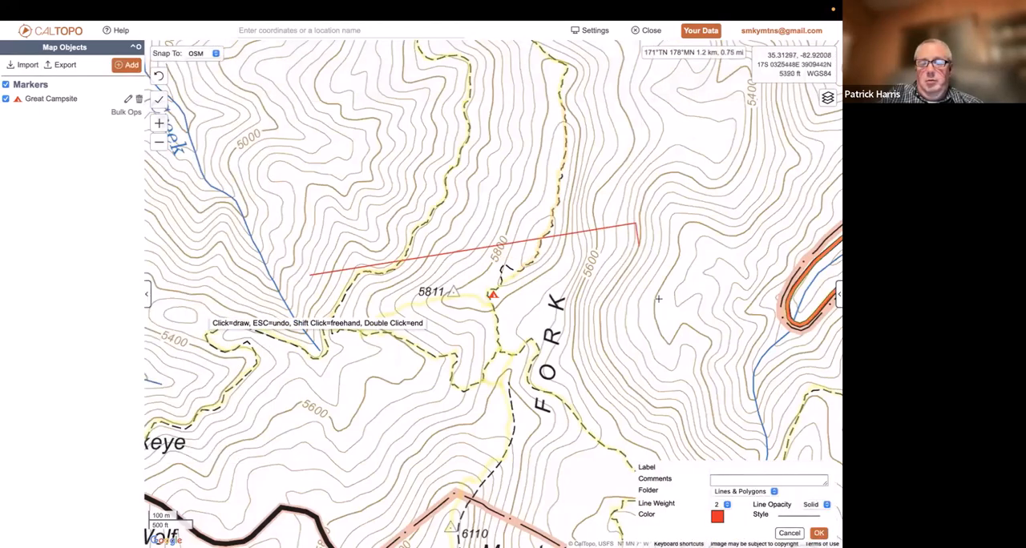
click(635, 224)
click(818, 533)
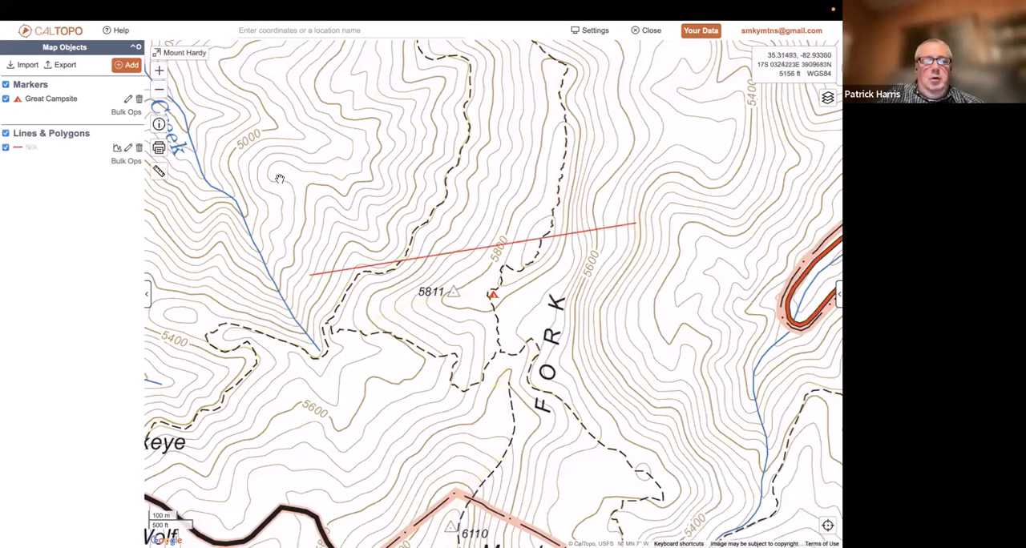
Zoom far out from the campsite and fit the view back to the objects of the Mount Hardy map
click(159, 91)
click(160, 92)
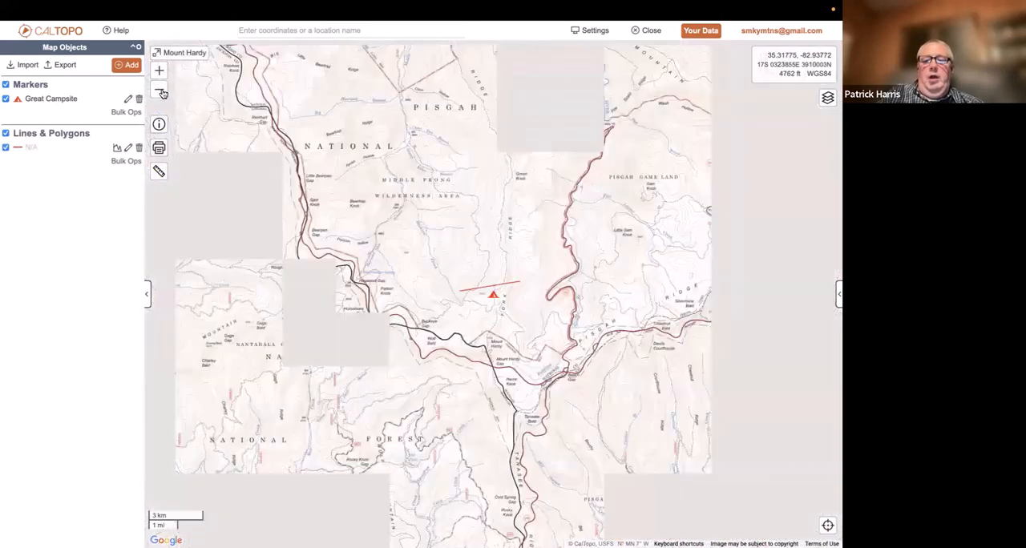
click(160, 91)
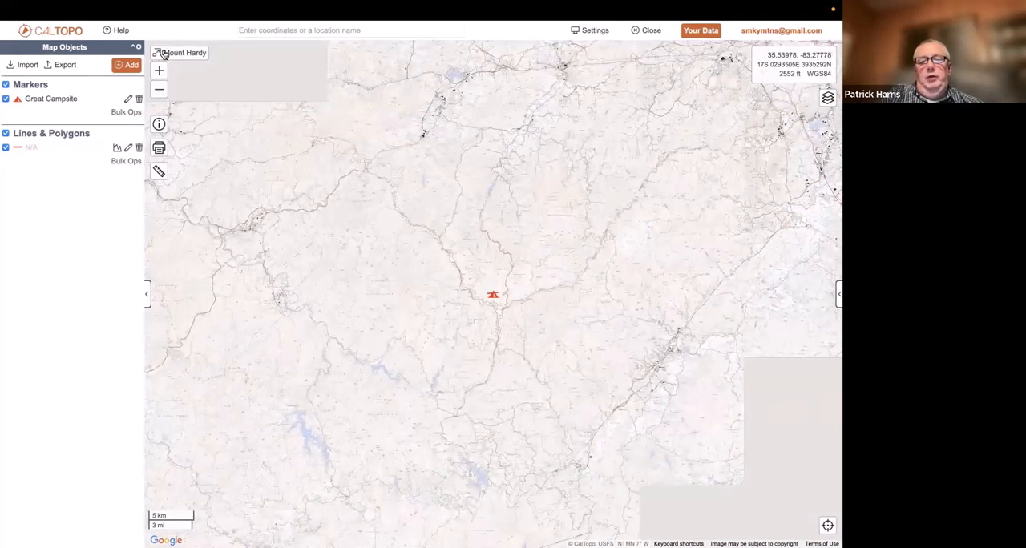
click(164, 53)
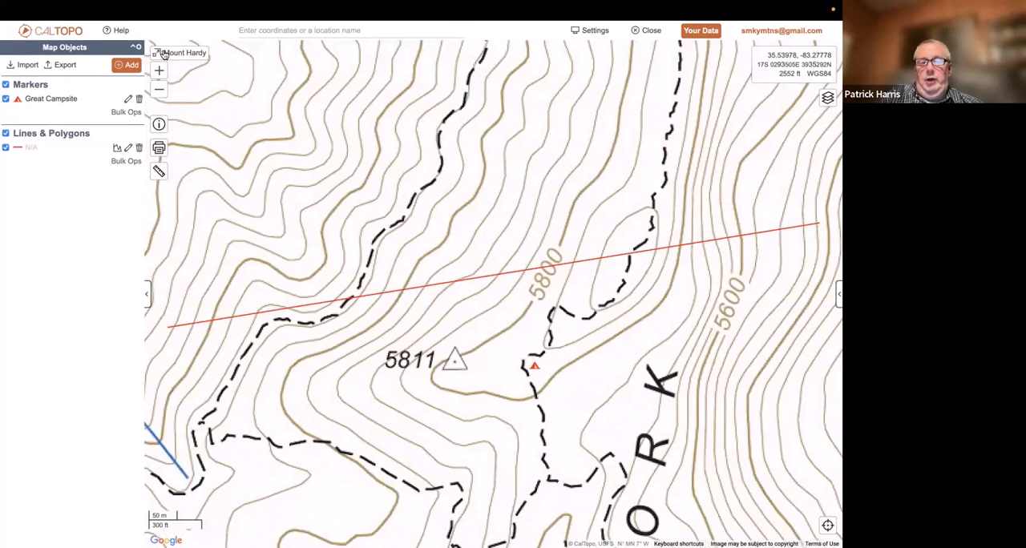
Add a short second unlabeled line well northwest of the Great Campsite marker and fit the view to all map objects
click(158, 92)
click(158, 92)
click(159, 91)
click(159, 92)
click(158, 91)
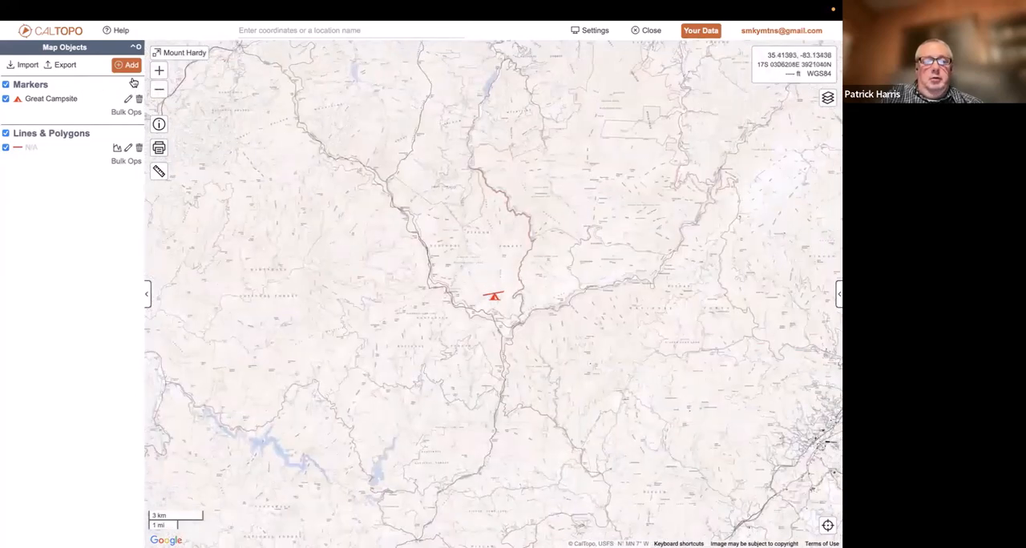
click(134, 67)
click(154, 118)
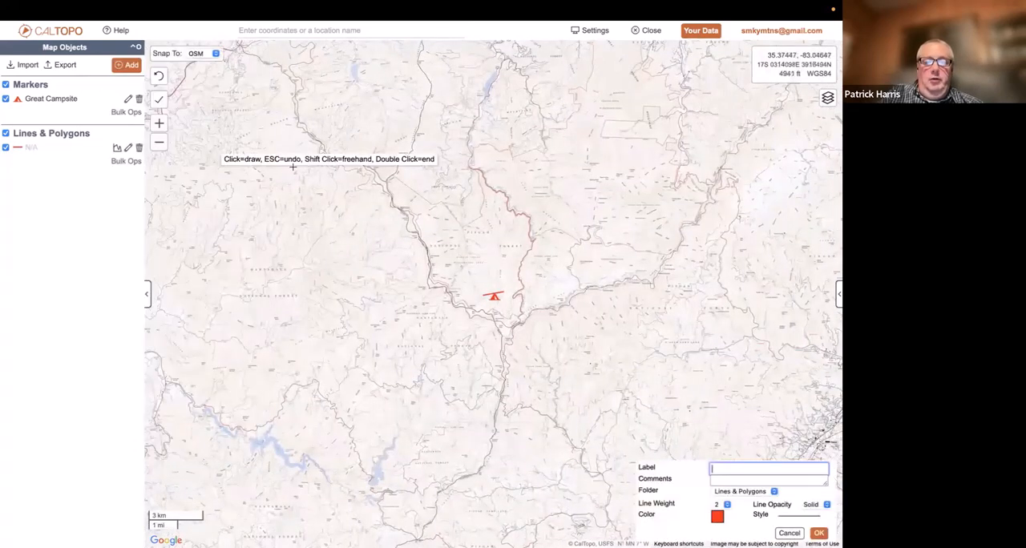
drag(340, 207, 375, 196)
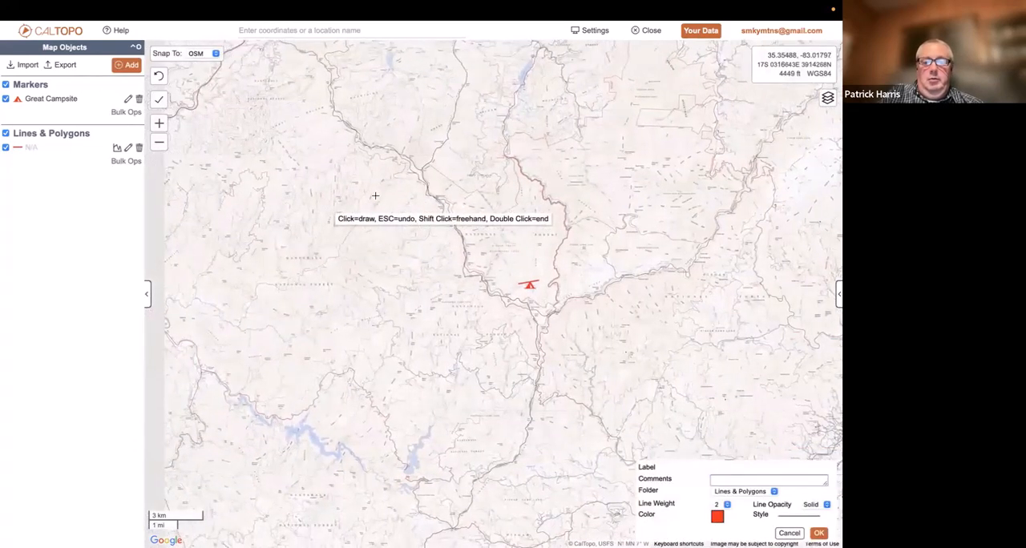
click(375, 196)
click(400, 188)
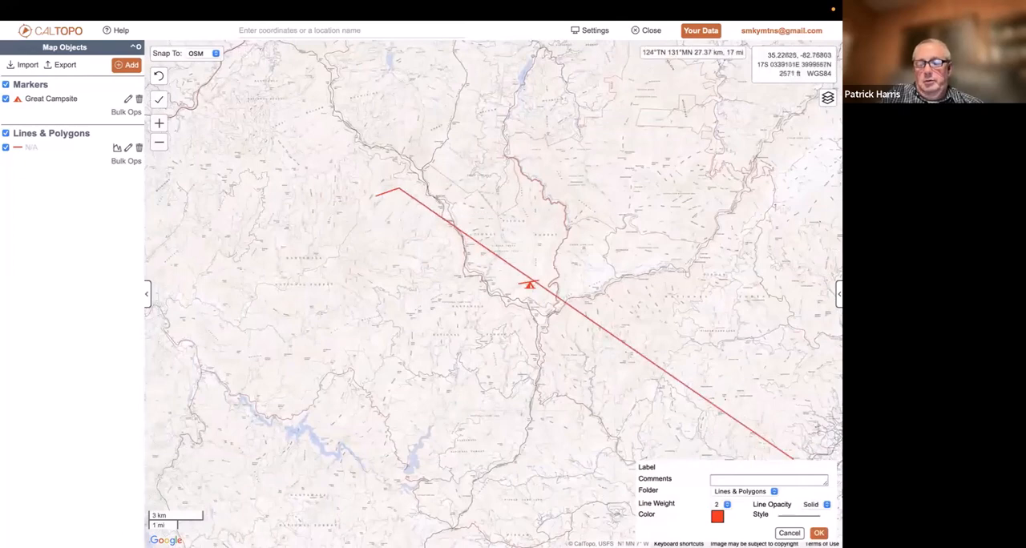
click(818, 533)
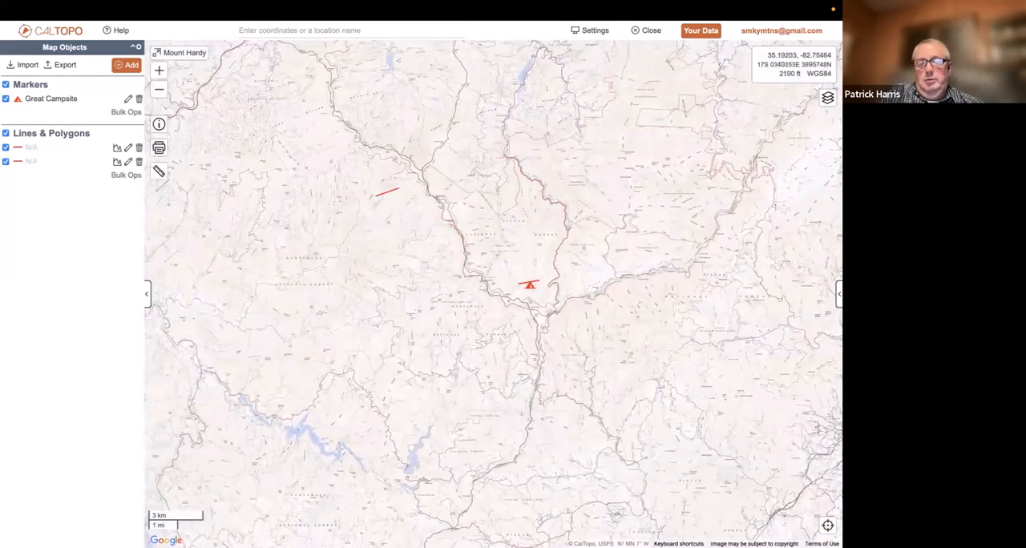
click(186, 59)
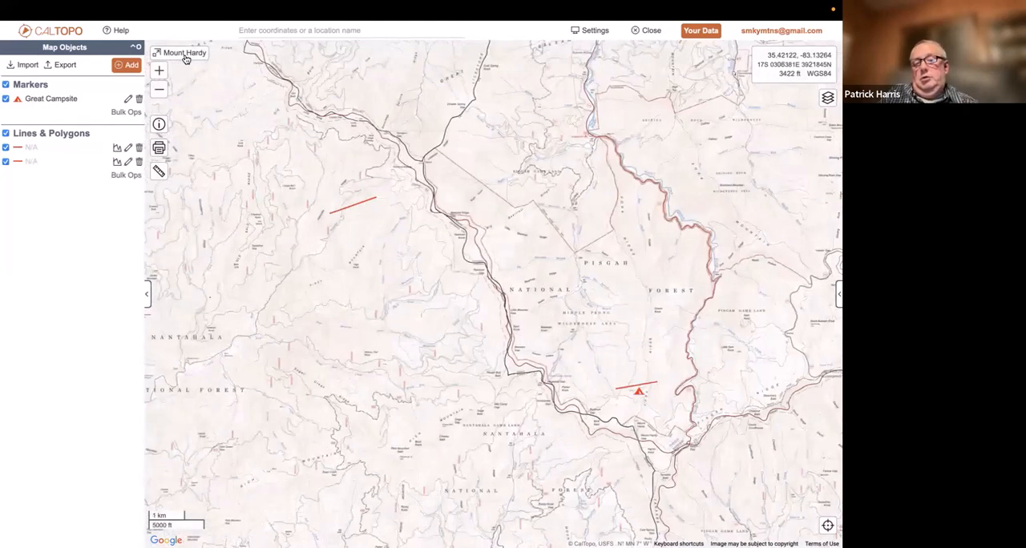
Delete both the short northwestern line and the line just north of the Great Campsite marker
click(354, 201)
click(299, 192)
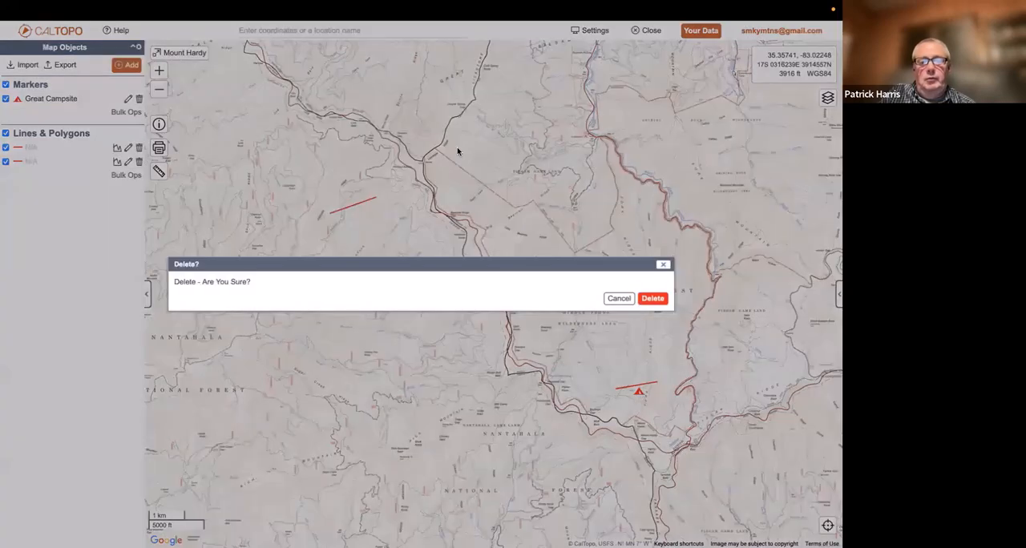
click(662, 298)
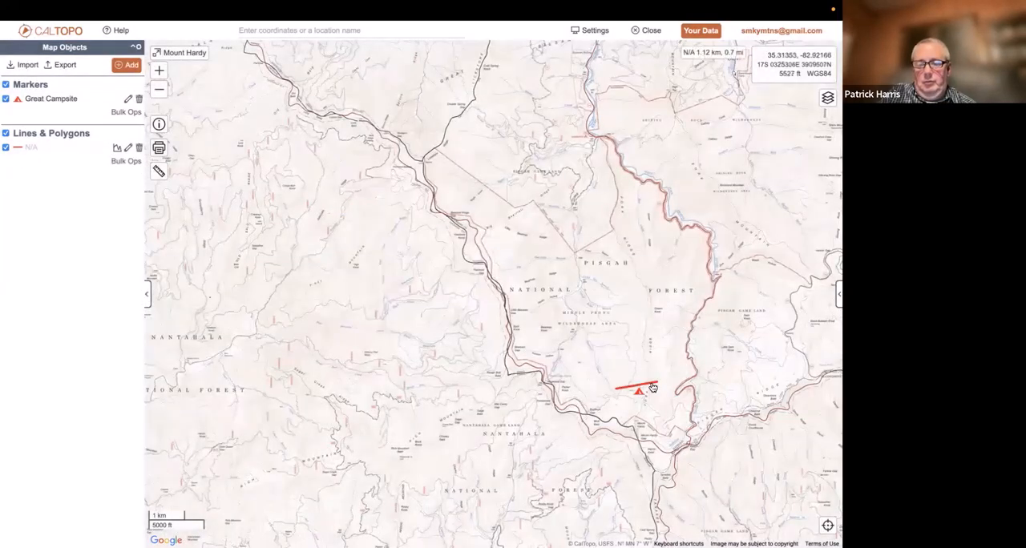
click(653, 386)
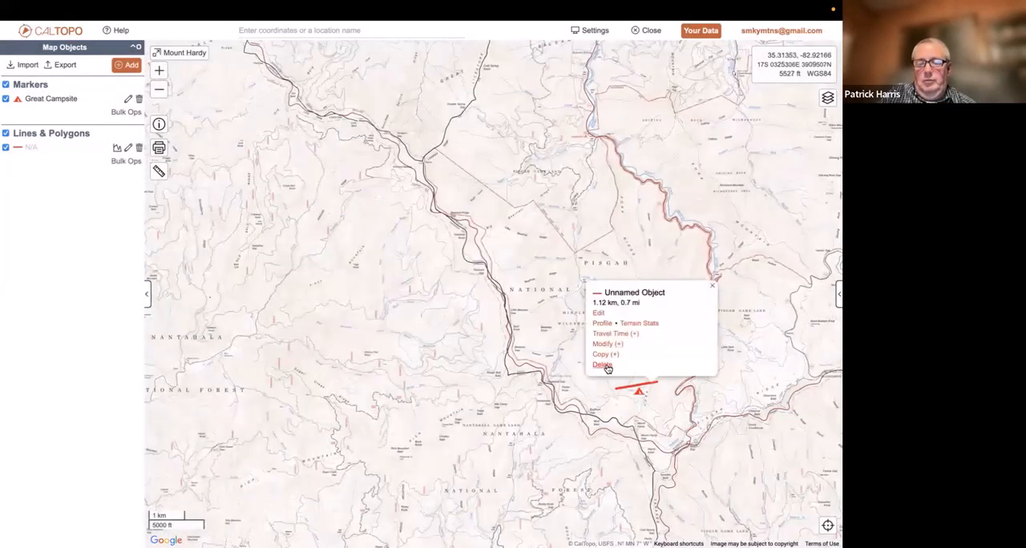
click(602, 365)
click(653, 298)
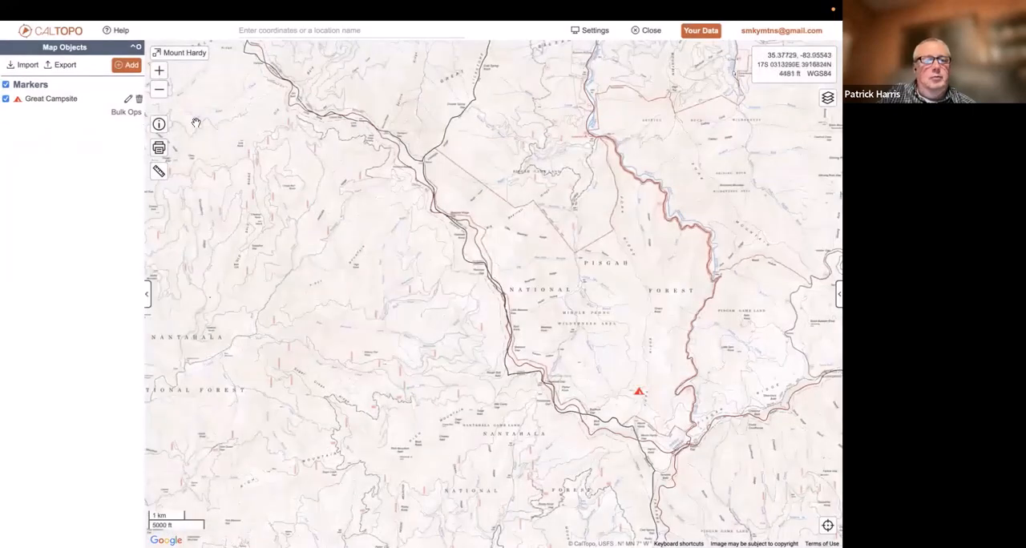
Examine the measuring and object options offered for the point on the parkway road just west of Wolf Bald
click(159, 90)
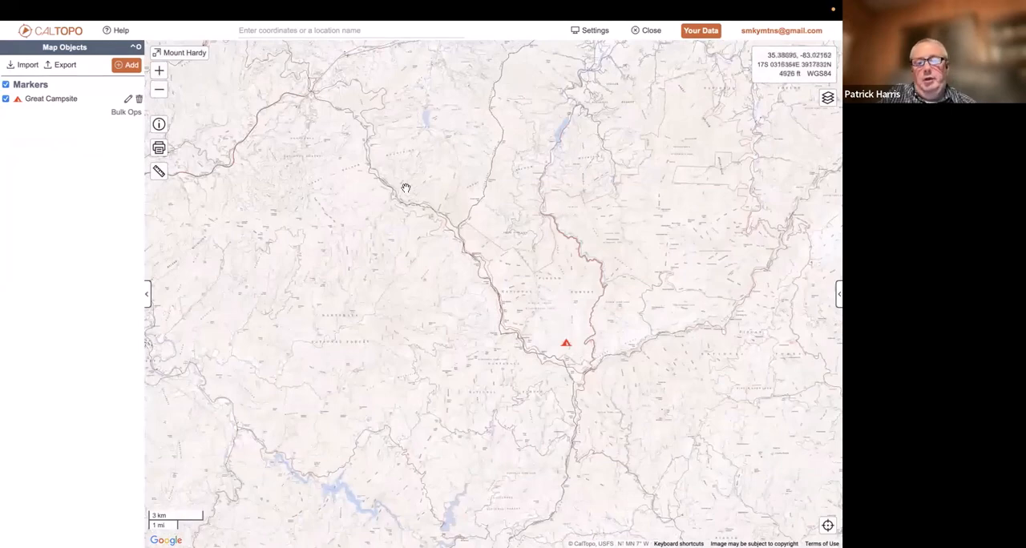
scroll(526, 323, up, 1)
scroll(591, 391, up, 2)
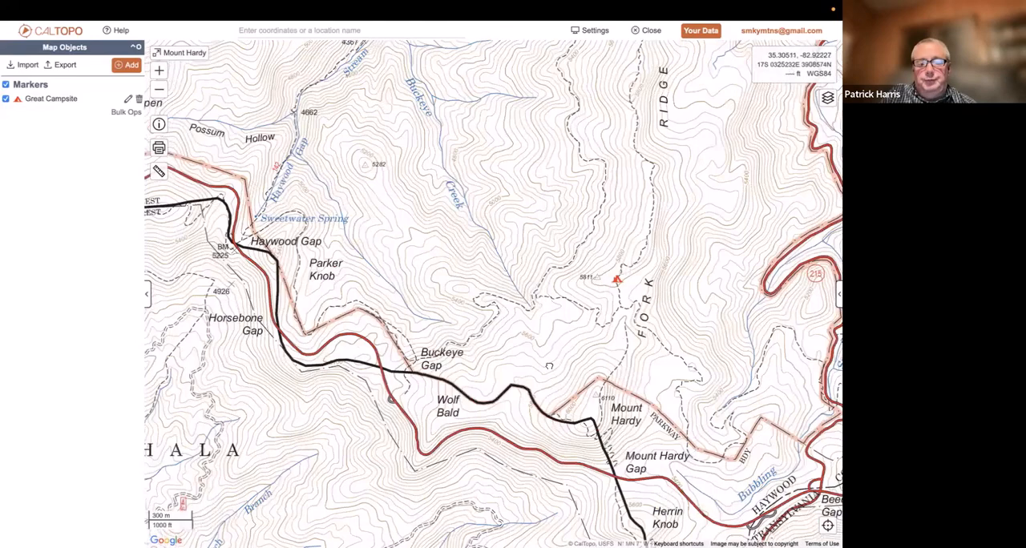
mouse_move(549, 366)
mouse_down()
mouse_move(535, 353)
mouse_move(542, 351)
mouse_up()
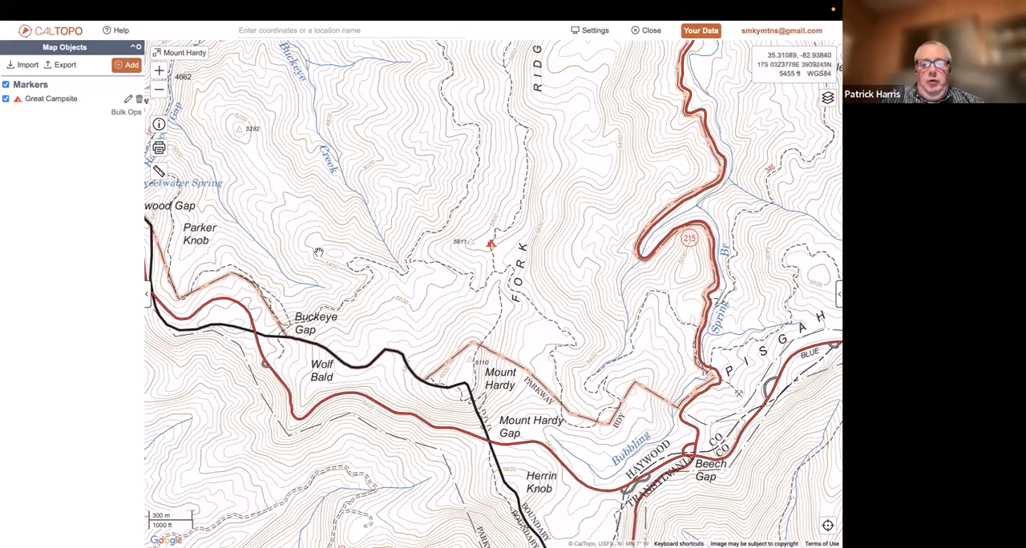
right_click(273, 362)
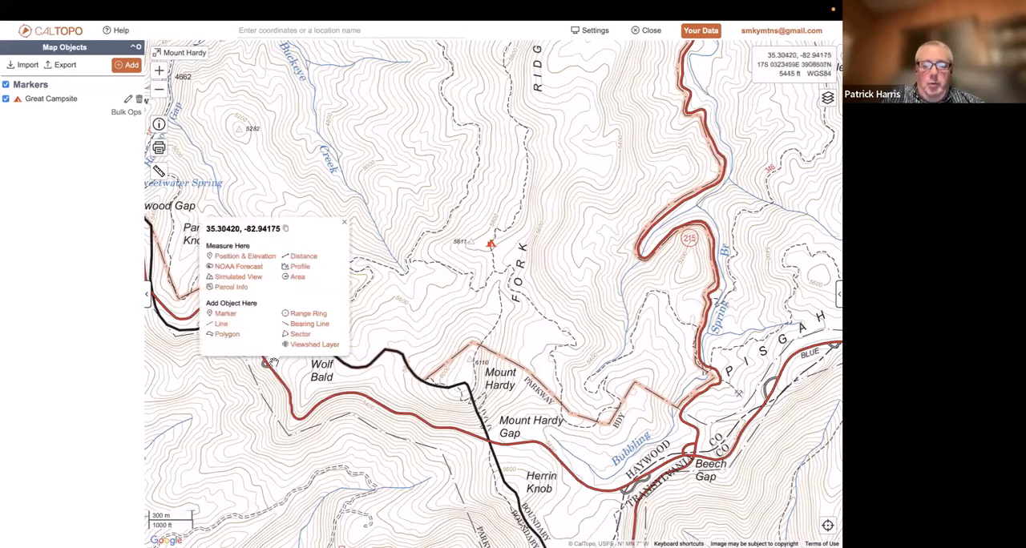
click(344, 222)
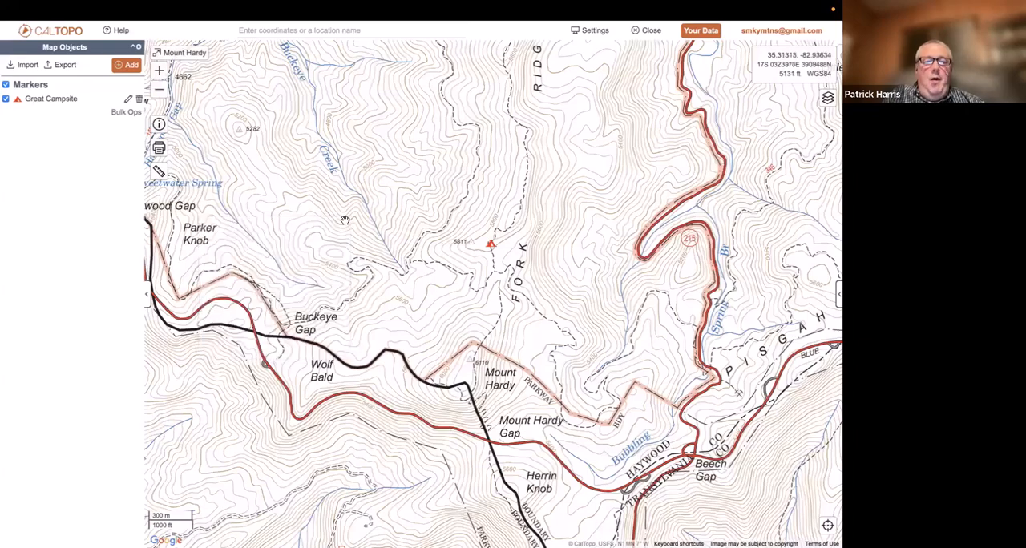
Start a new line and check the OSM snapping along the trails west of the Great Campsite marker
click(131, 65)
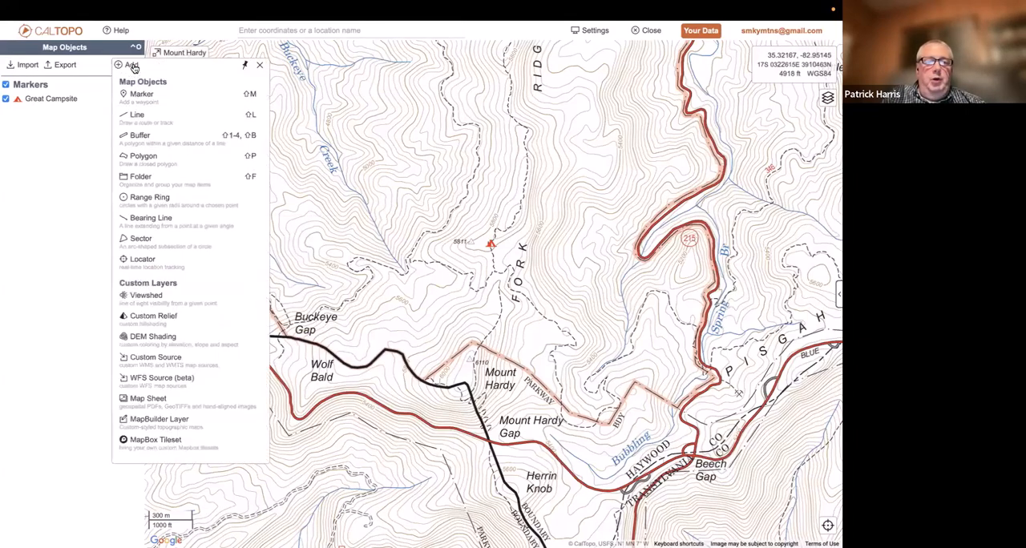
click(138, 110)
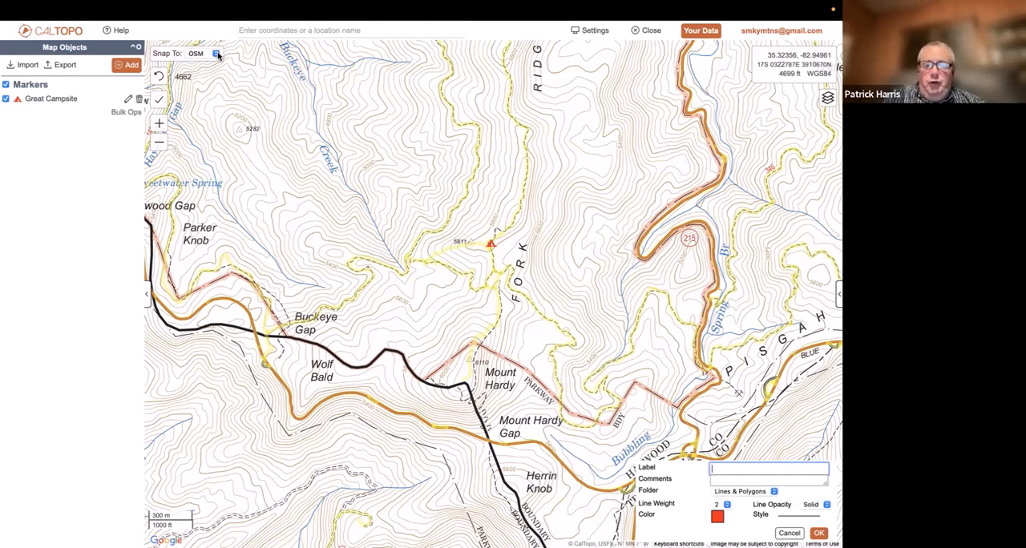
click(401, 241)
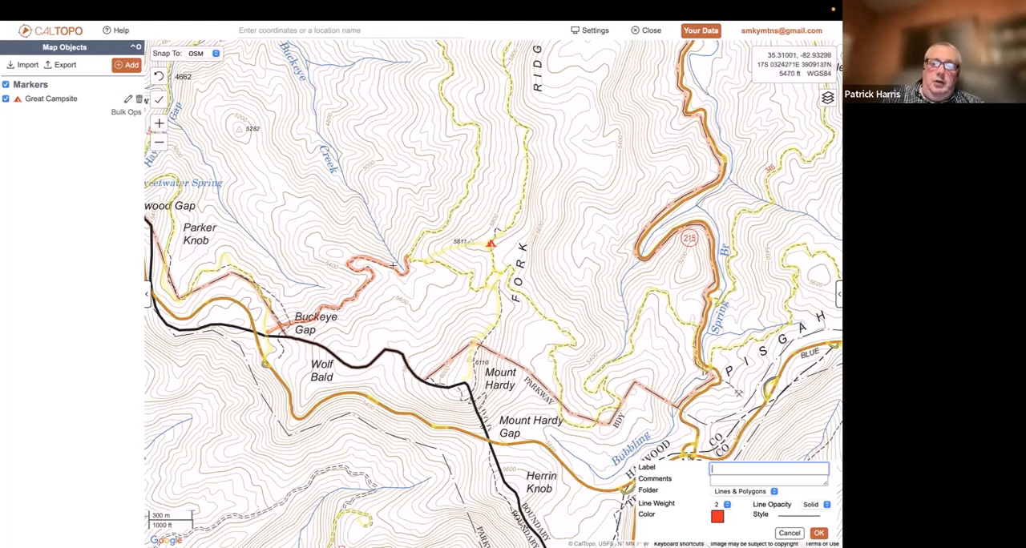
click(408, 265)
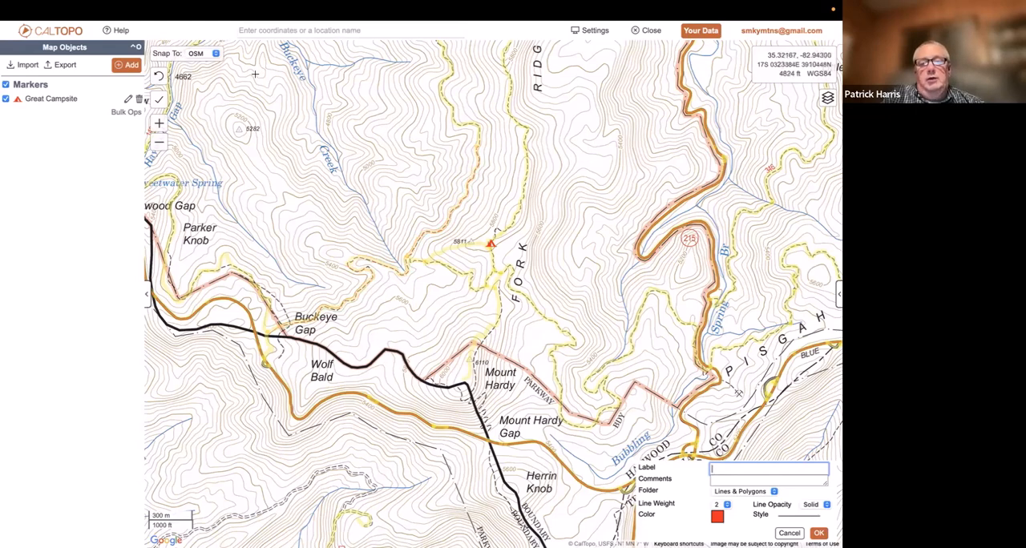
Try the None and USFS snapping options for the new line and set its snapping to Hydro
click(215, 54)
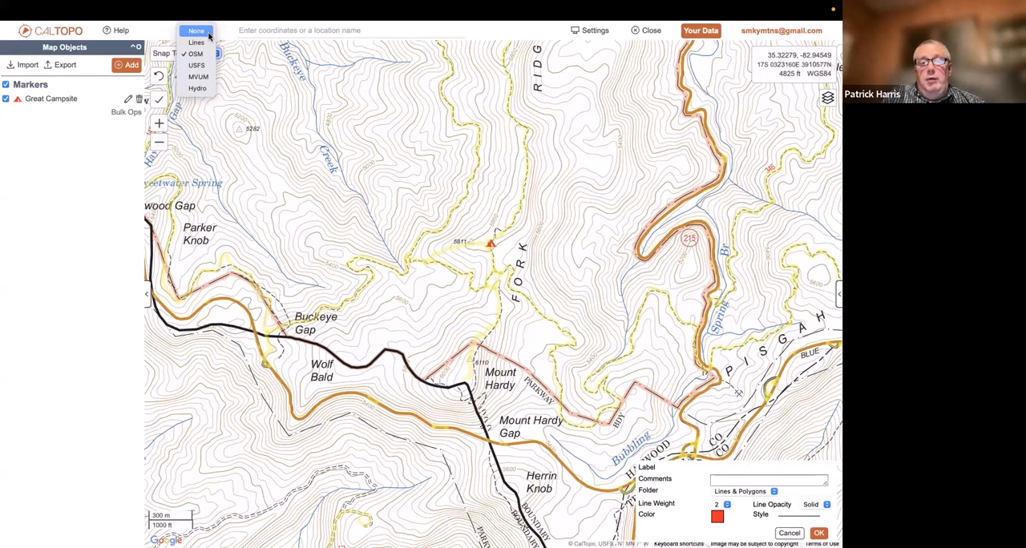
click(209, 34)
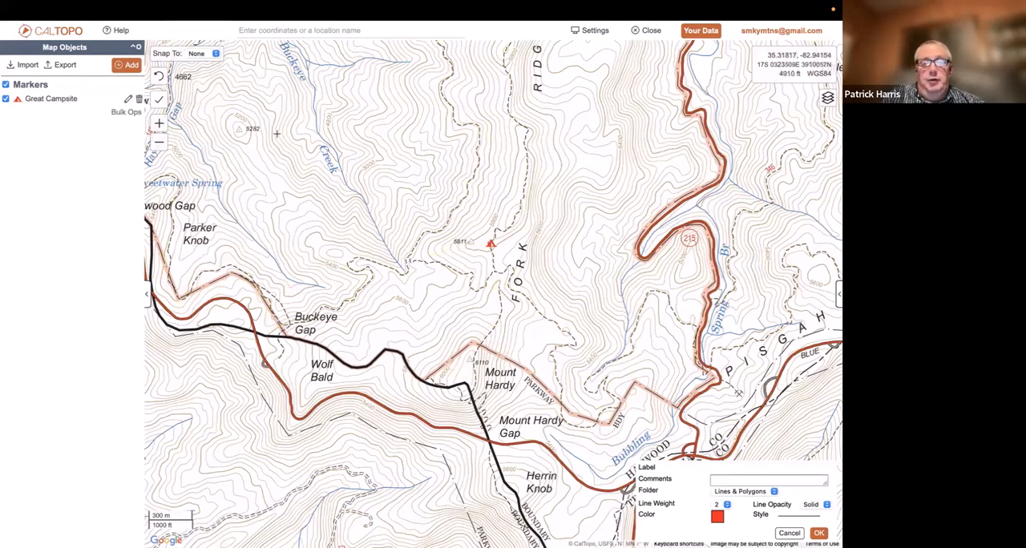
click(215, 55)
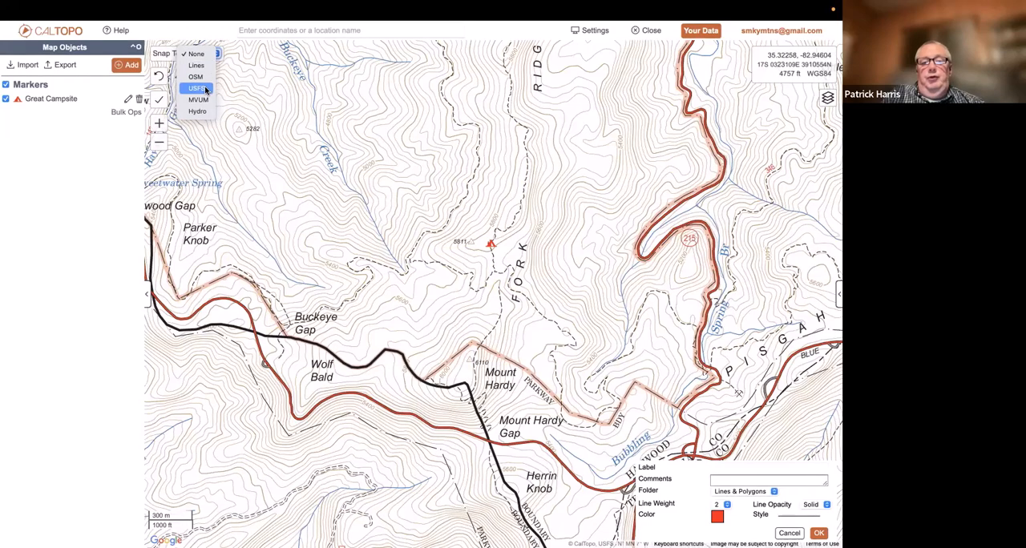
click(197, 88)
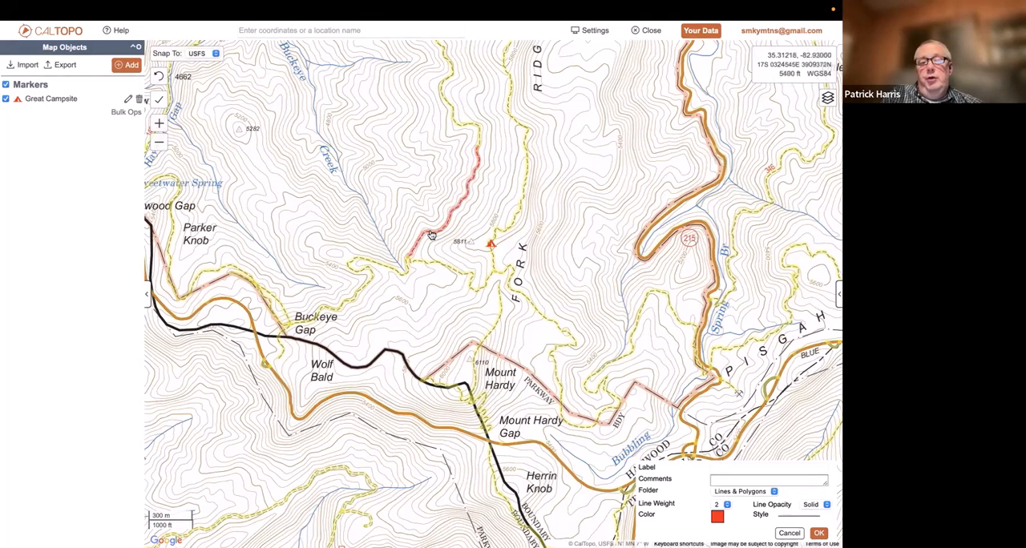
click(215, 55)
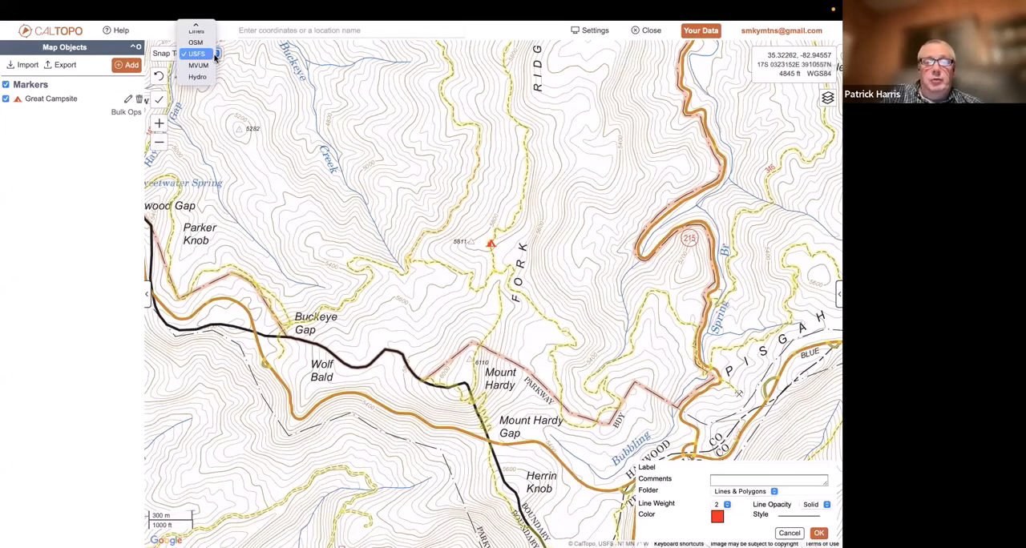
mouse_move(210, 28)
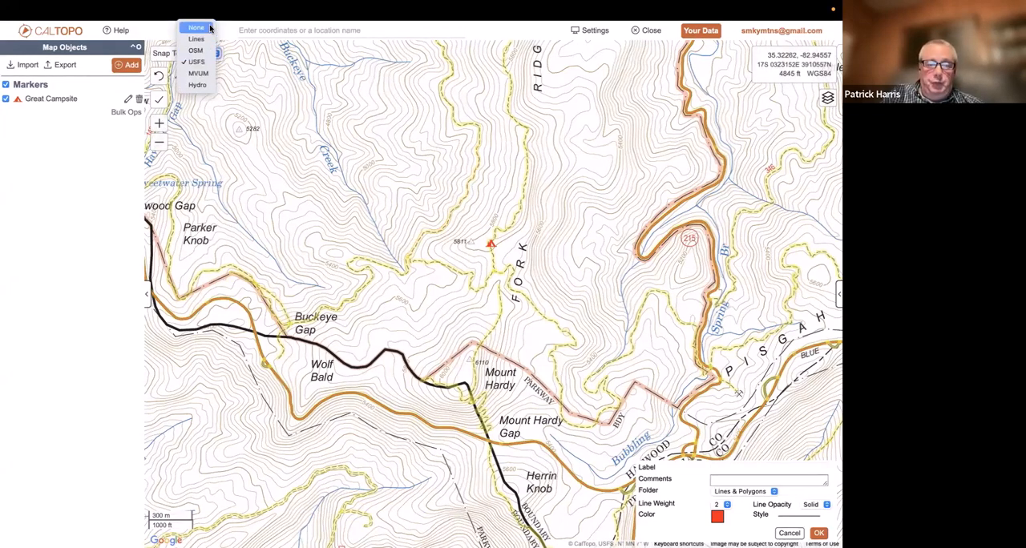
click(204, 86)
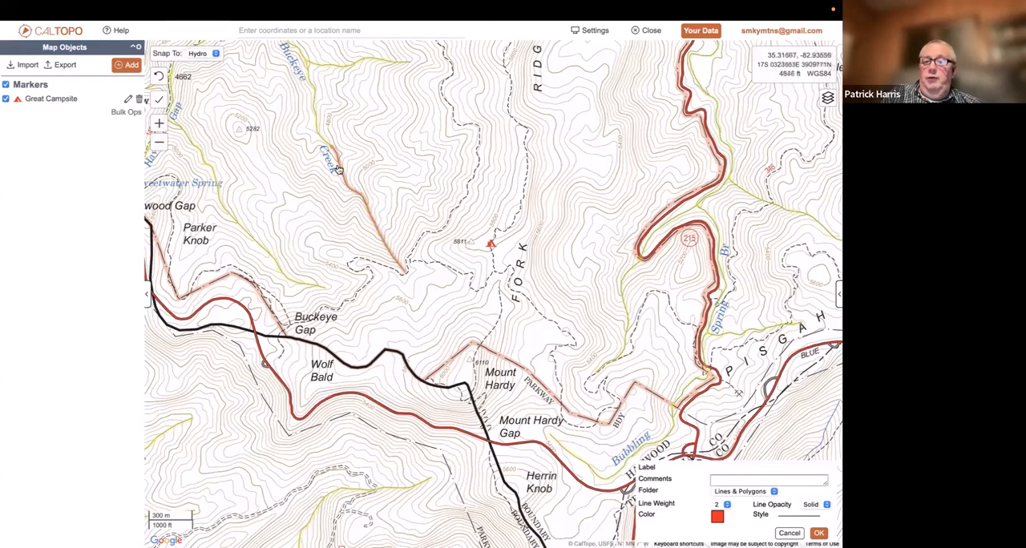
Set the new line's snapping to Lines and draw an about 0.74 mi line from the trail bend north of Buckeye Gap to peak 5282
click(216, 54)
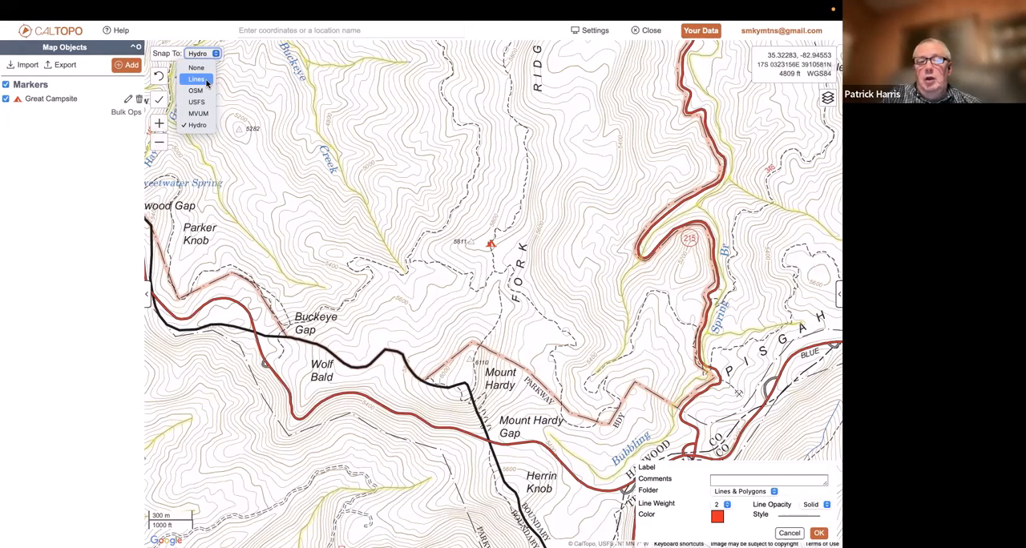
click(200, 79)
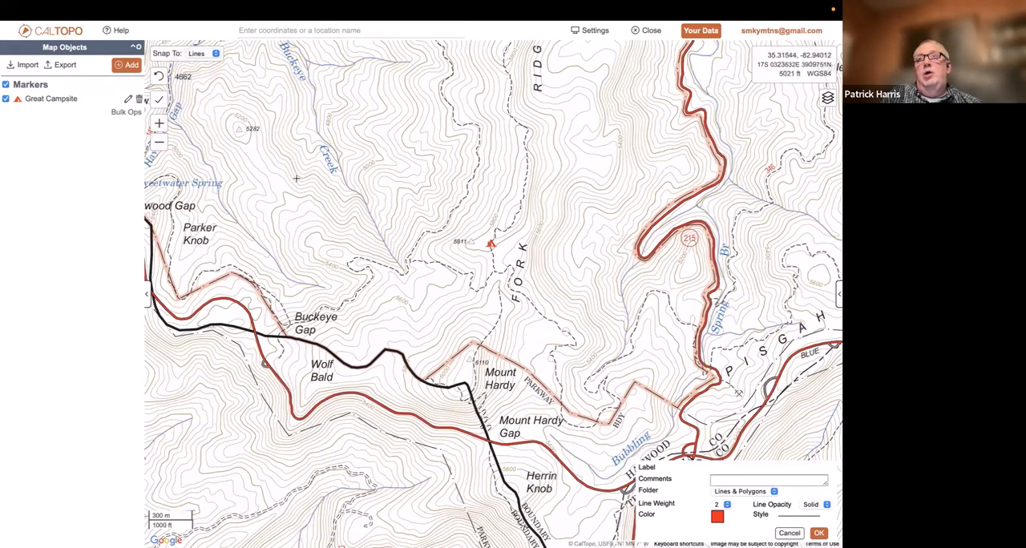
click(350, 260)
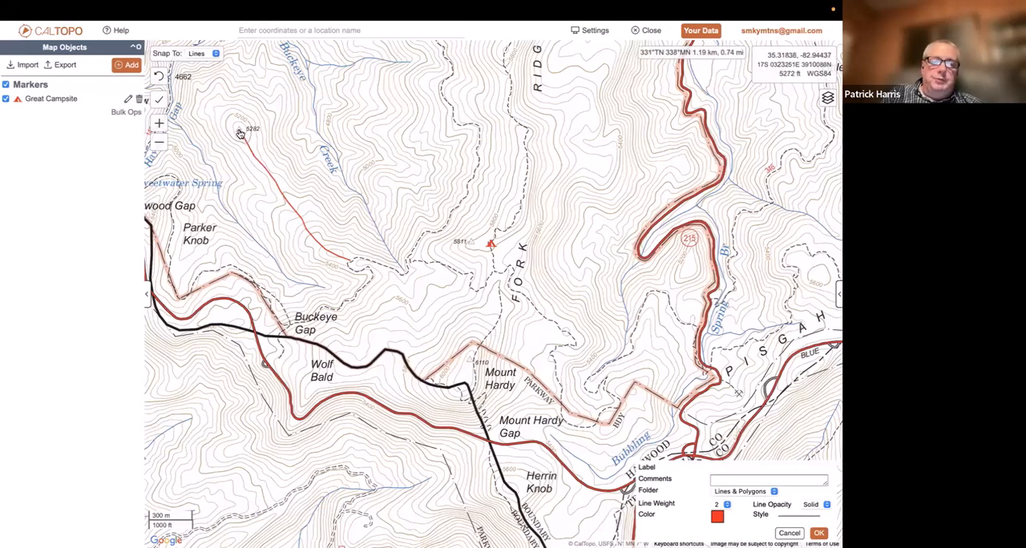
click(159, 100)
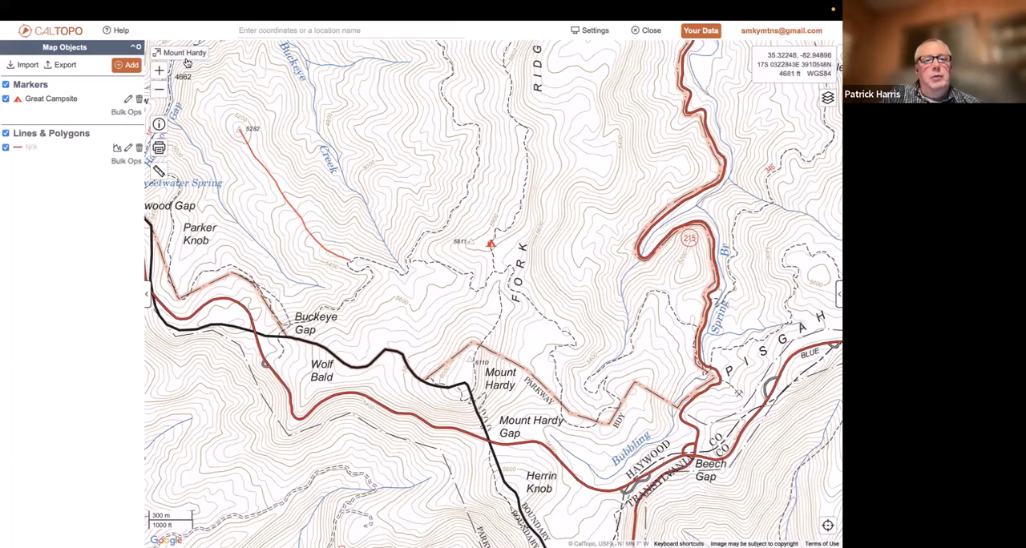
Start a second line and try snapping its points onto the existing line between the trail bend and peak 5282
click(128, 65)
click(138, 113)
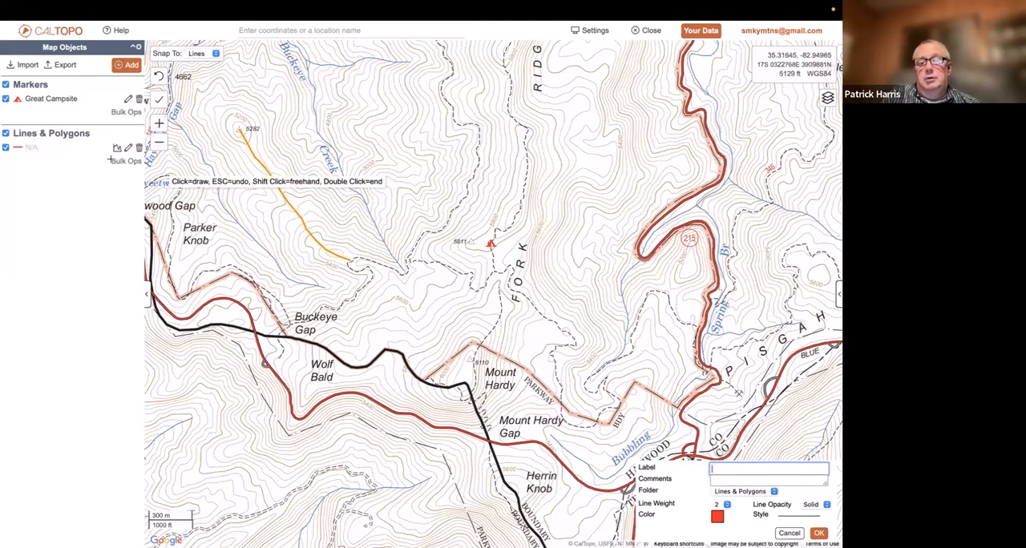
click(352, 255)
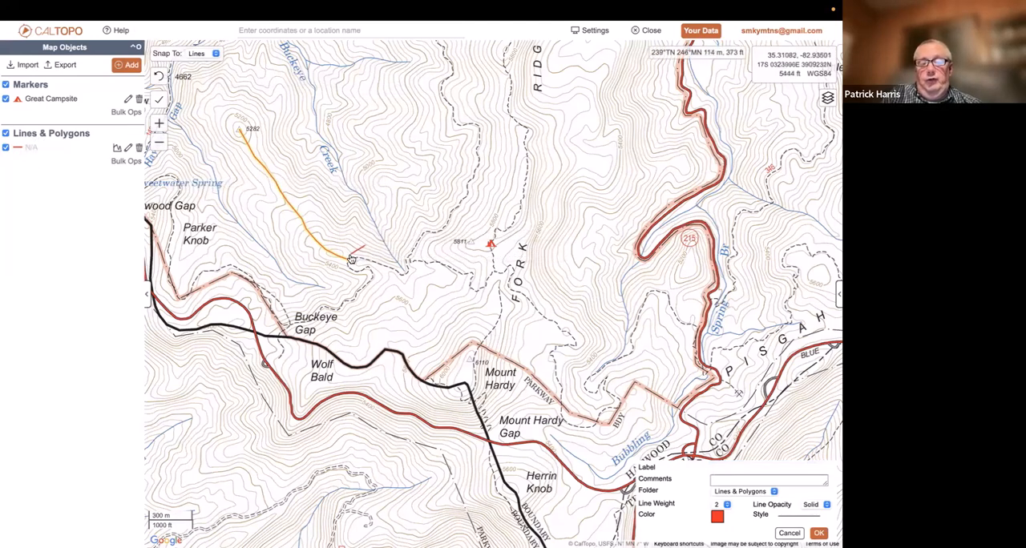
click(348, 261)
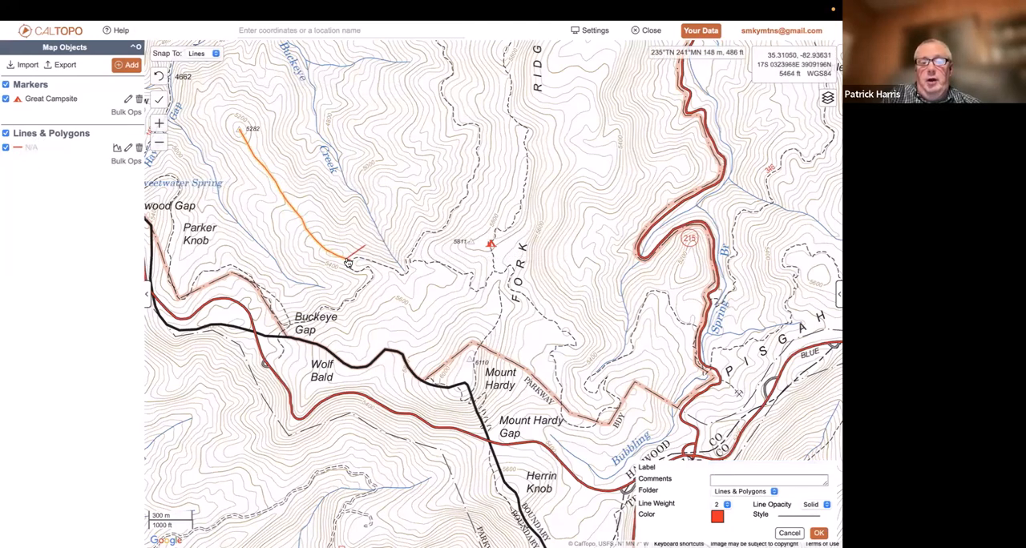
click(303, 224)
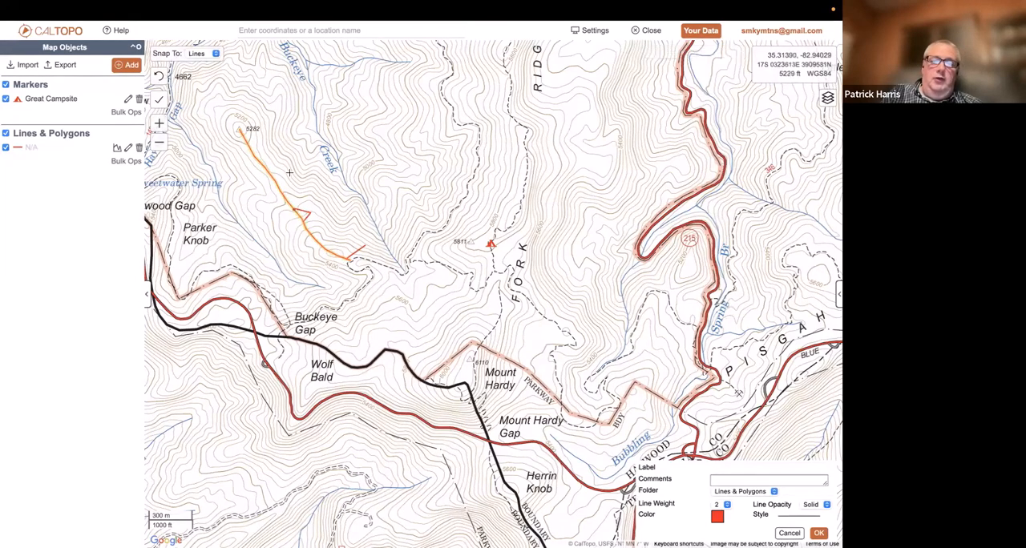
click(246, 143)
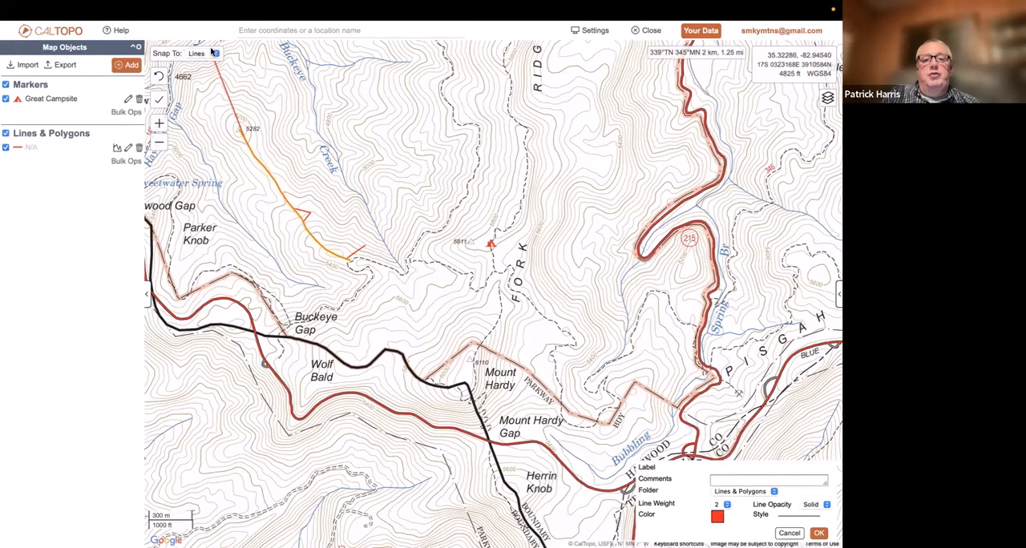
Switch the snapping source to OSM and discard the unfinished second line
click(212, 53)
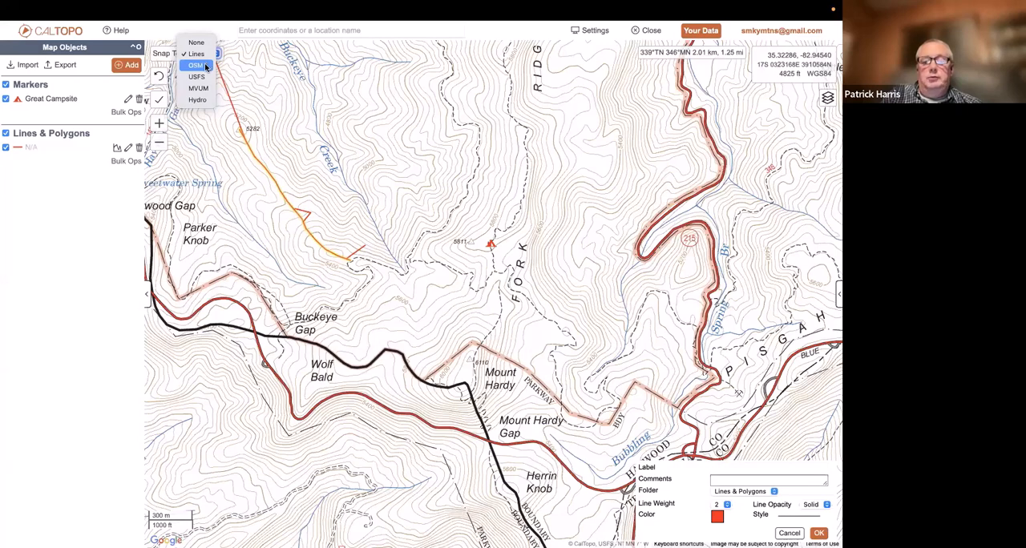
click(205, 65)
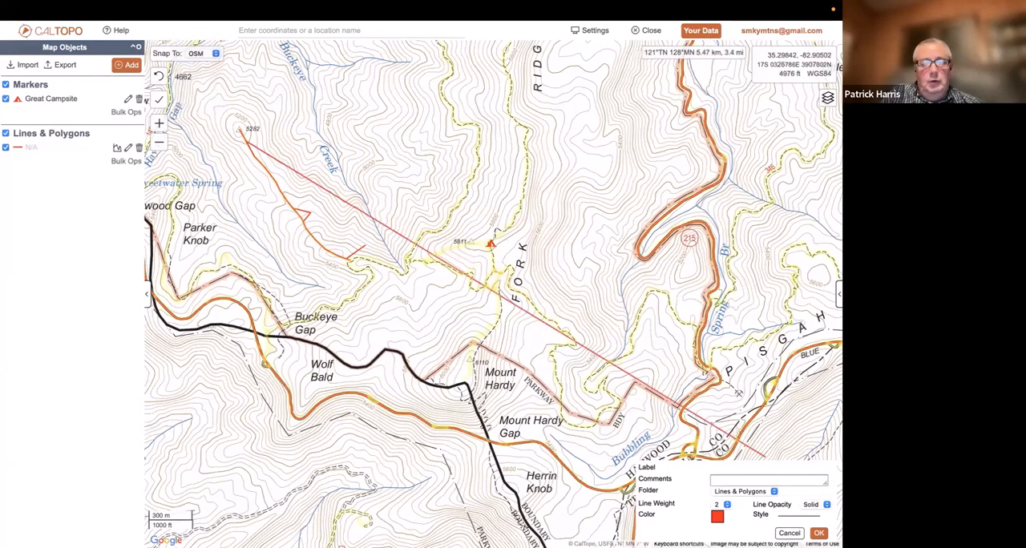
click(790, 533)
Delete the line running from the trail bend up to peak 5282
click(303, 225)
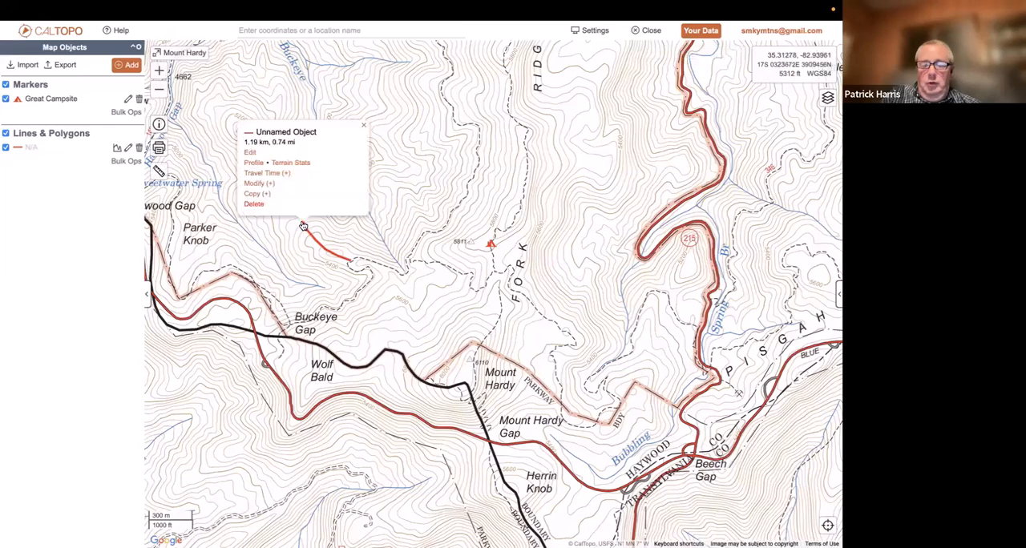
click(253, 204)
click(653, 298)
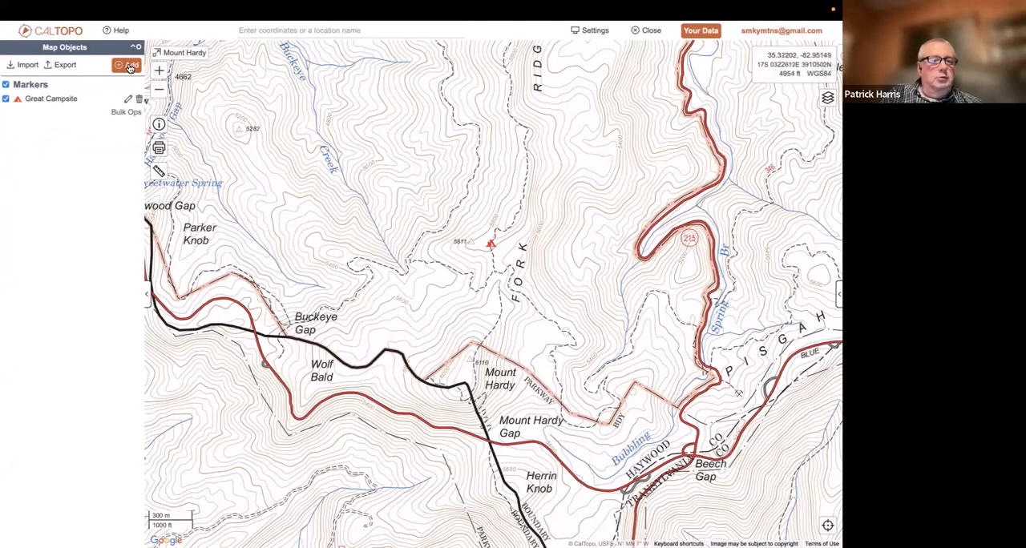
Start a new OSM-snapped line at the parkway road west of Wolf Bald and trace the trail past Buckeye Gap to Mount Hardy
click(131, 66)
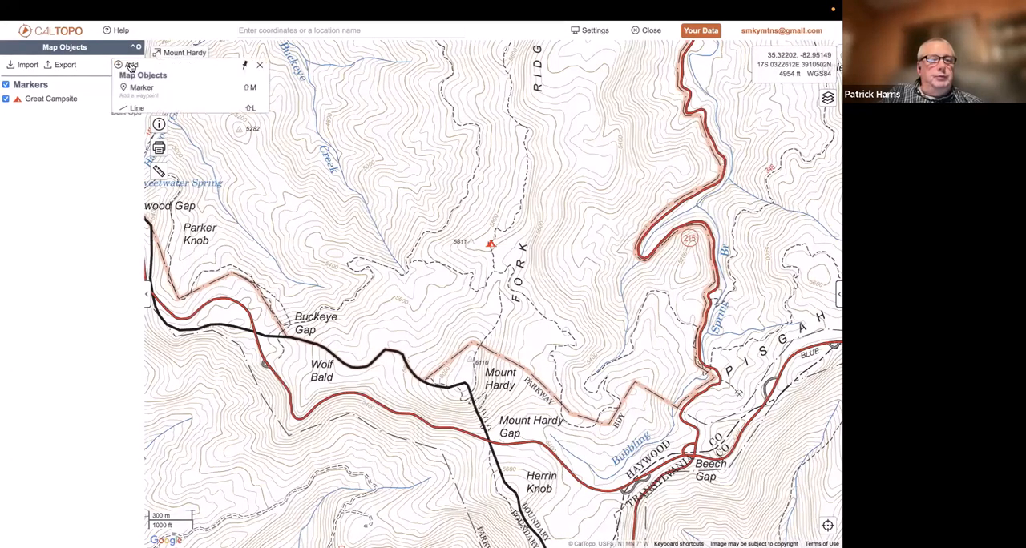
click(136, 117)
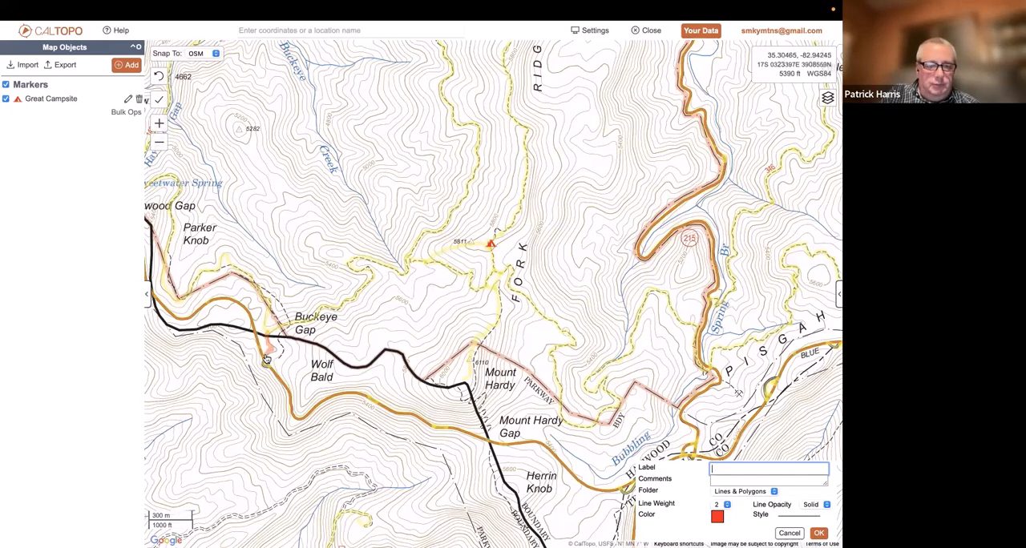
click(266, 360)
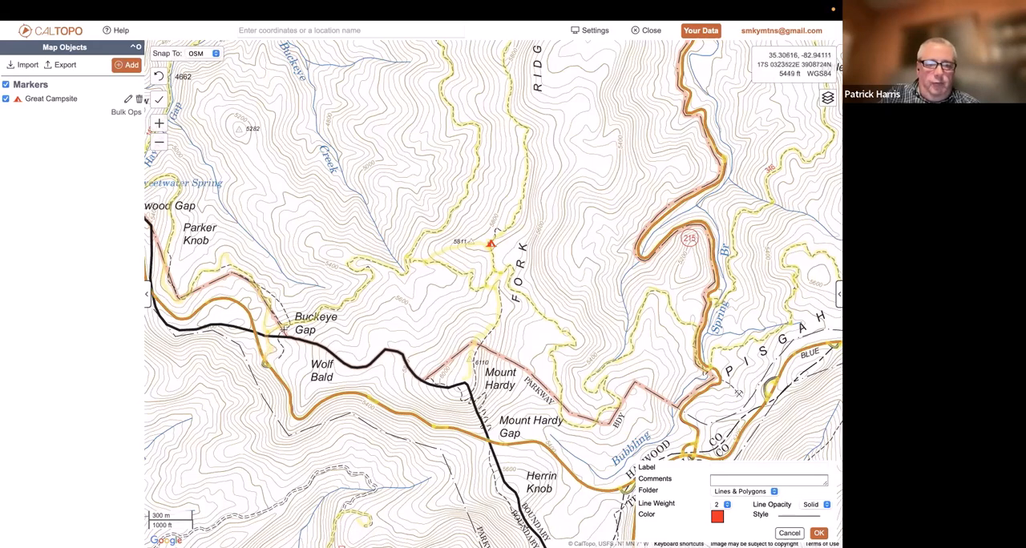
click(297, 324)
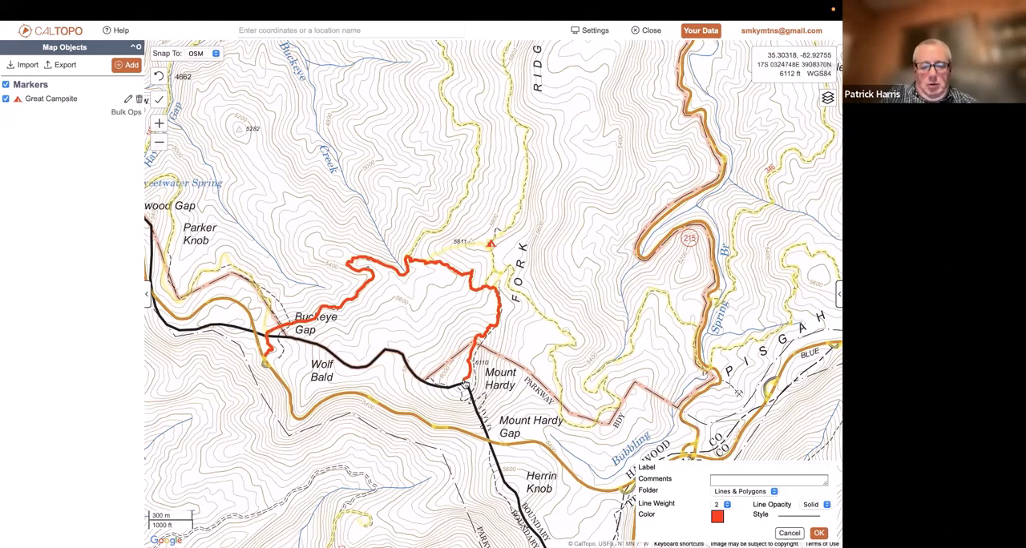
click(465, 384)
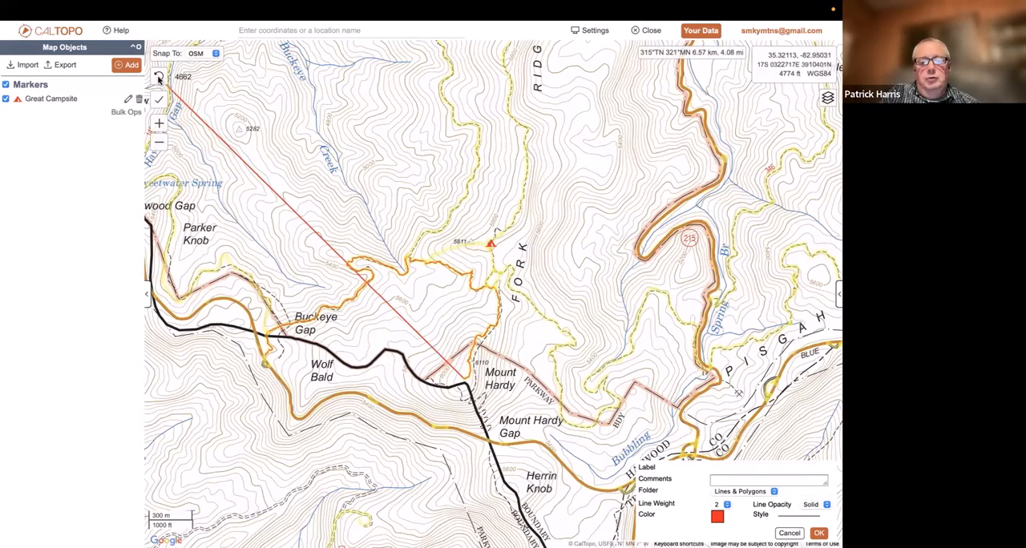
Undo the last line segments, try shorter trail segments and undo them, and finish the about 2.25 mi line at Mount Hardy
click(159, 78)
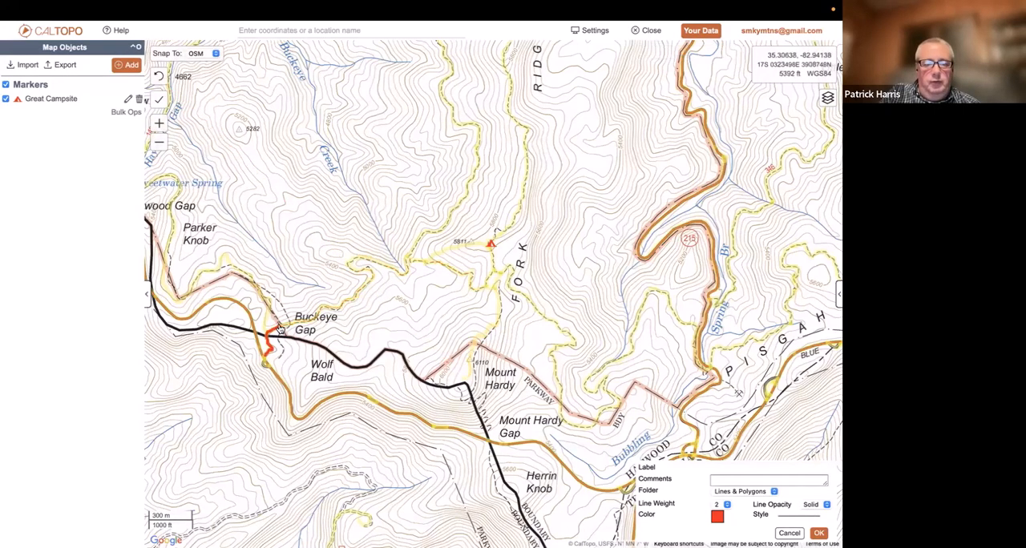
click(341, 310)
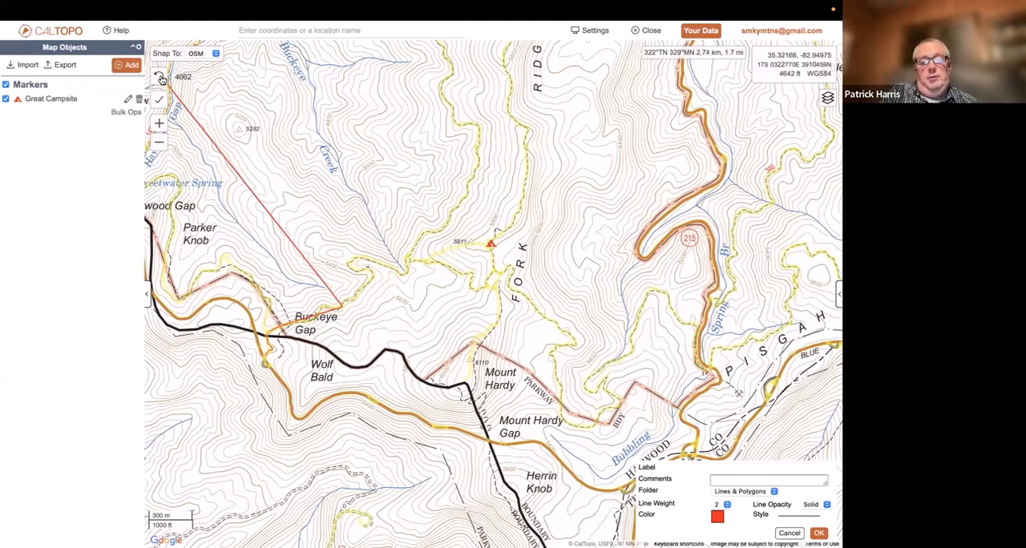
click(161, 78)
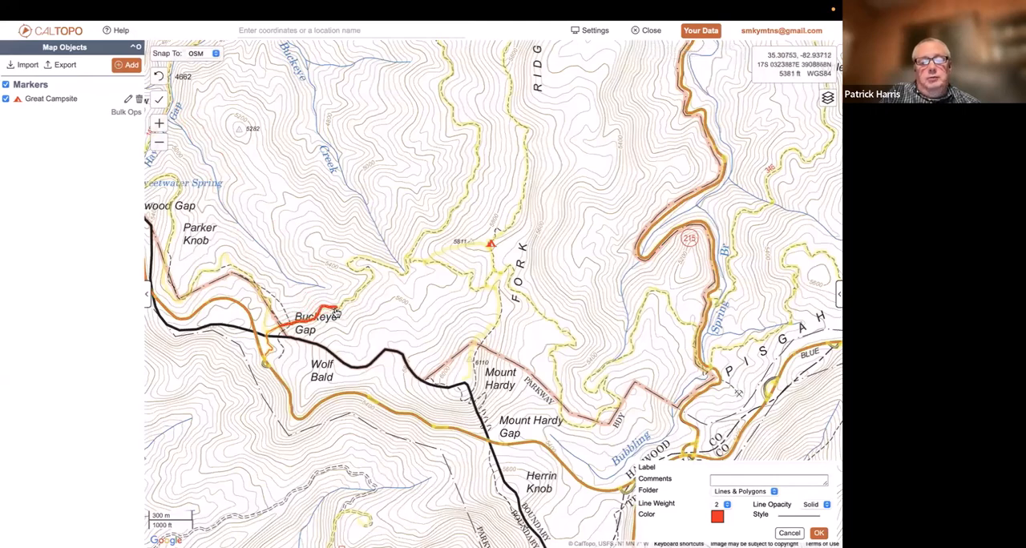
click(399, 278)
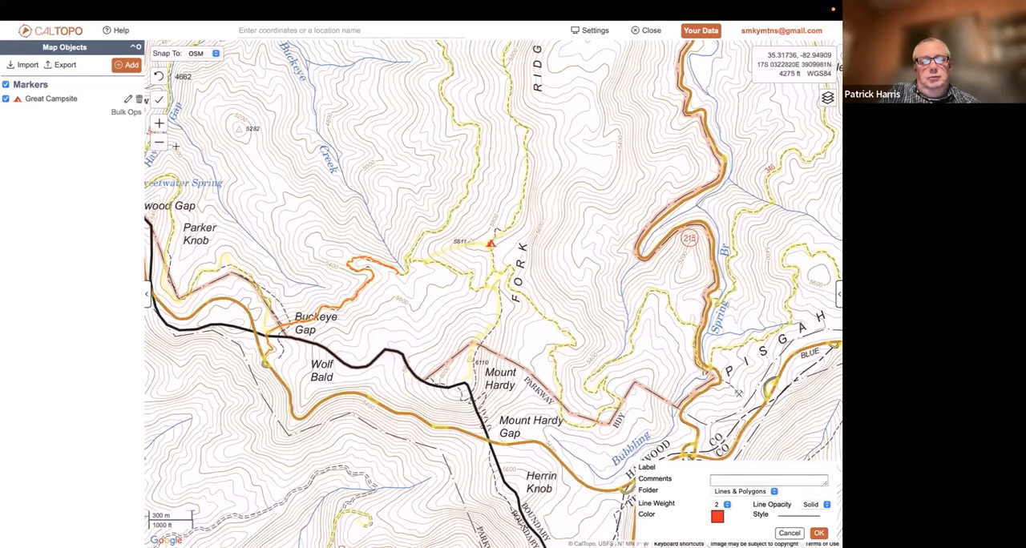
click(160, 78)
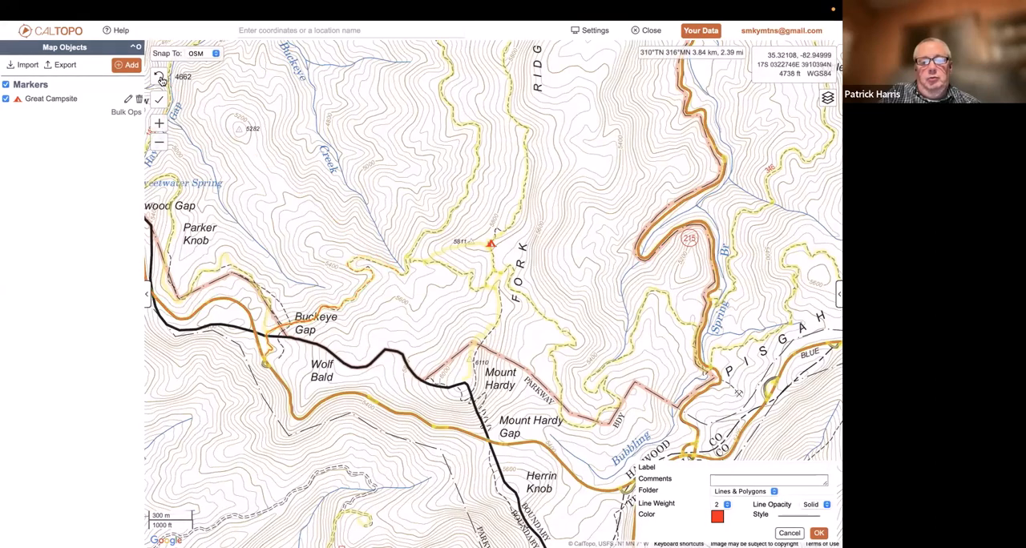
click(161, 78)
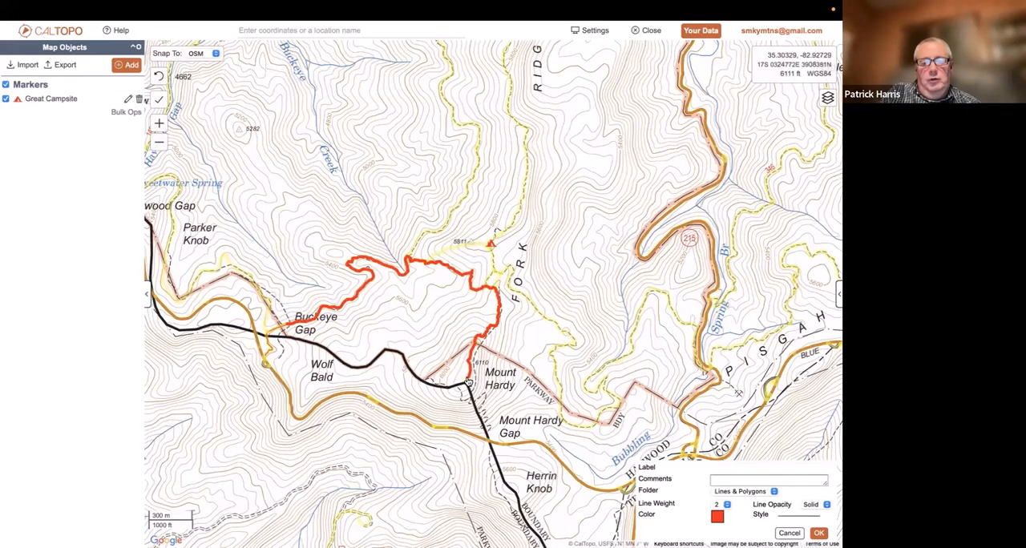
double_click(469, 383)
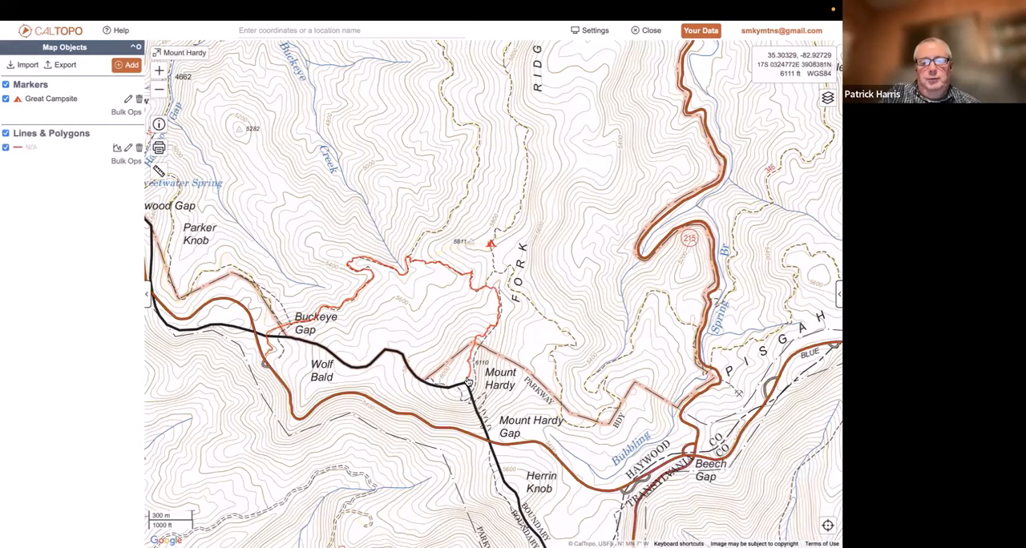
Examine the Mount Hardy trail line's elevation profile, including the expanded slope, aspect, tree cover and land cover charts
click(461, 278)
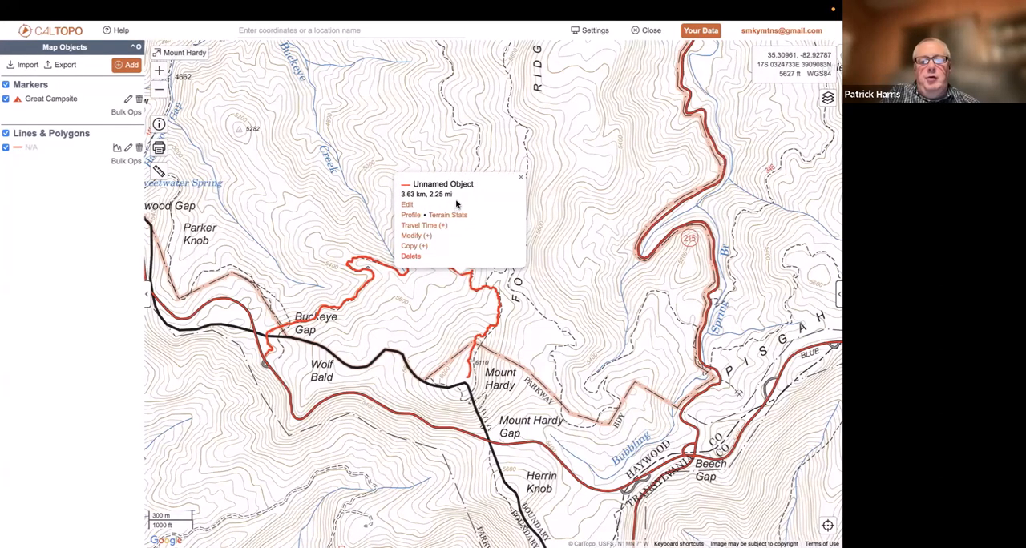
click(606, 30)
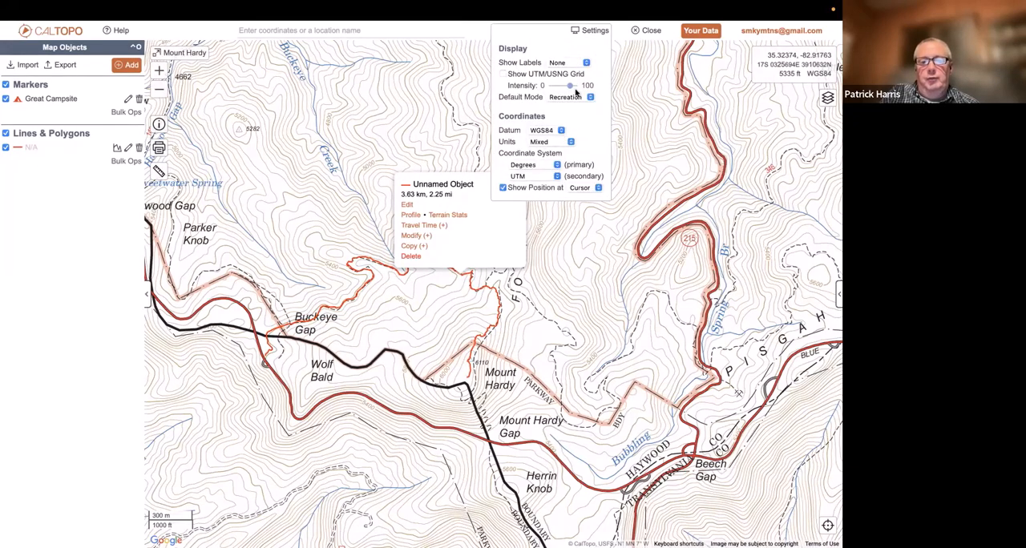
click(585, 30)
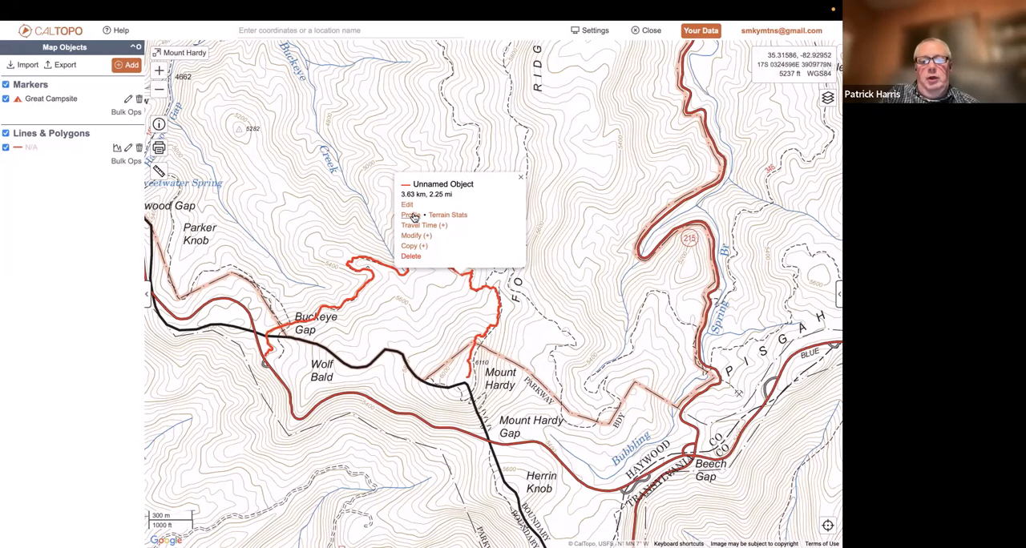
click(411, 216)
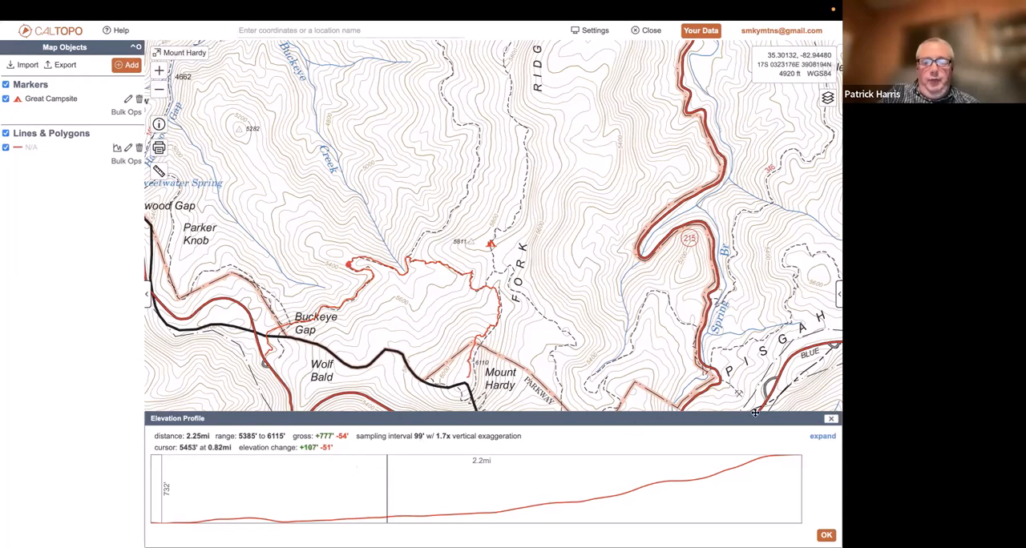
click(819, 437)
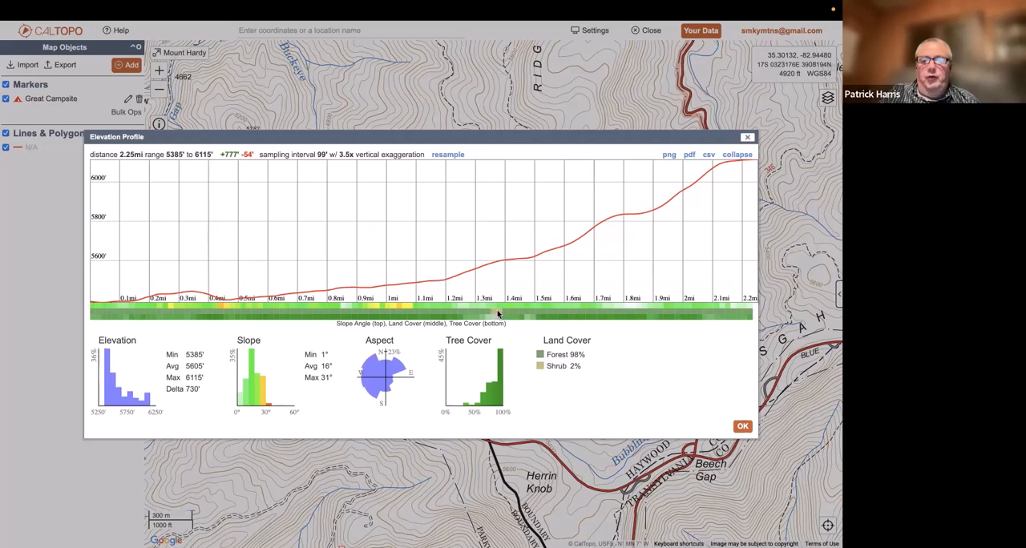
click(746, 137)
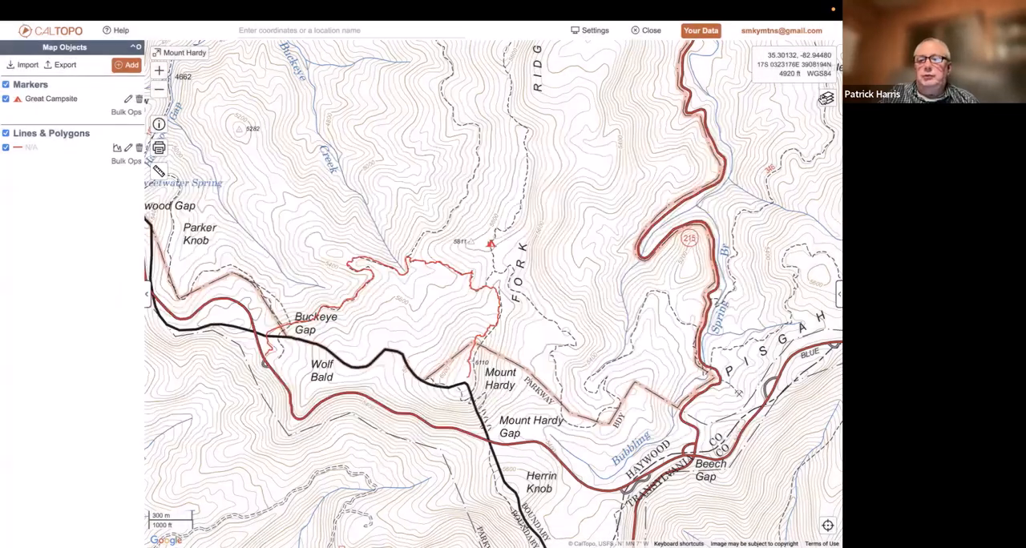
Stack a Global Imagery base layer over the Forest Service map and set its opacity to 100%
click(827, 97)
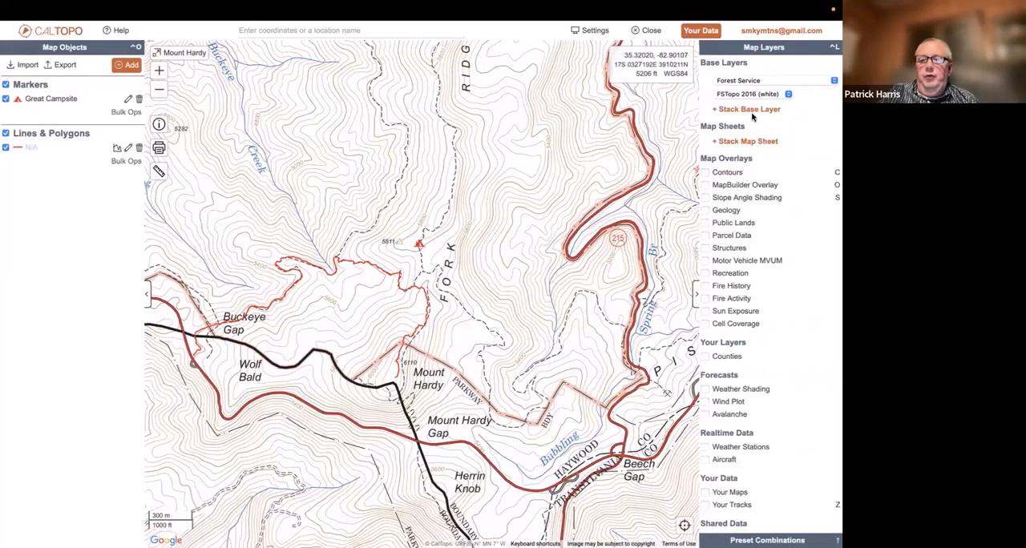
click(754, 113)
click(755, 113)
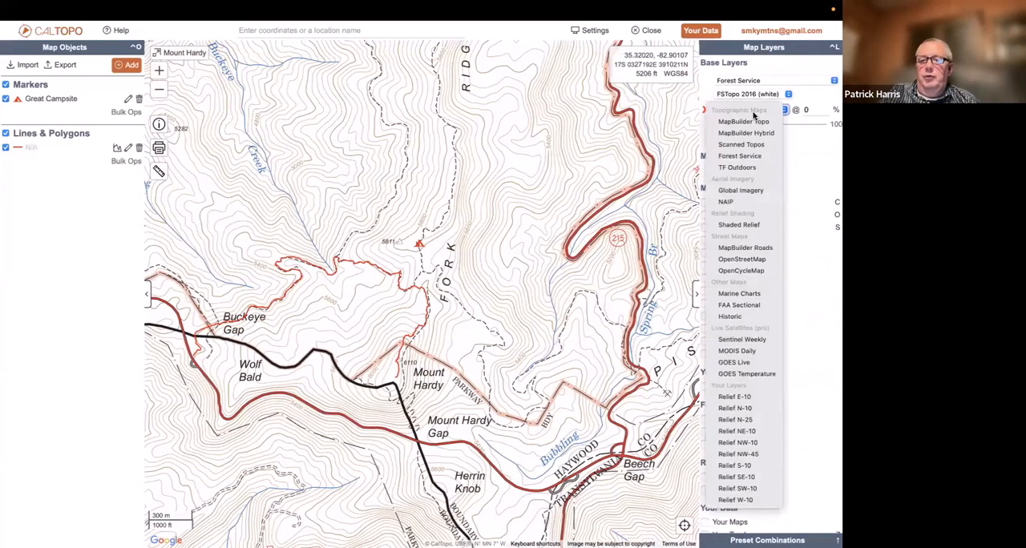
click(742, 191)
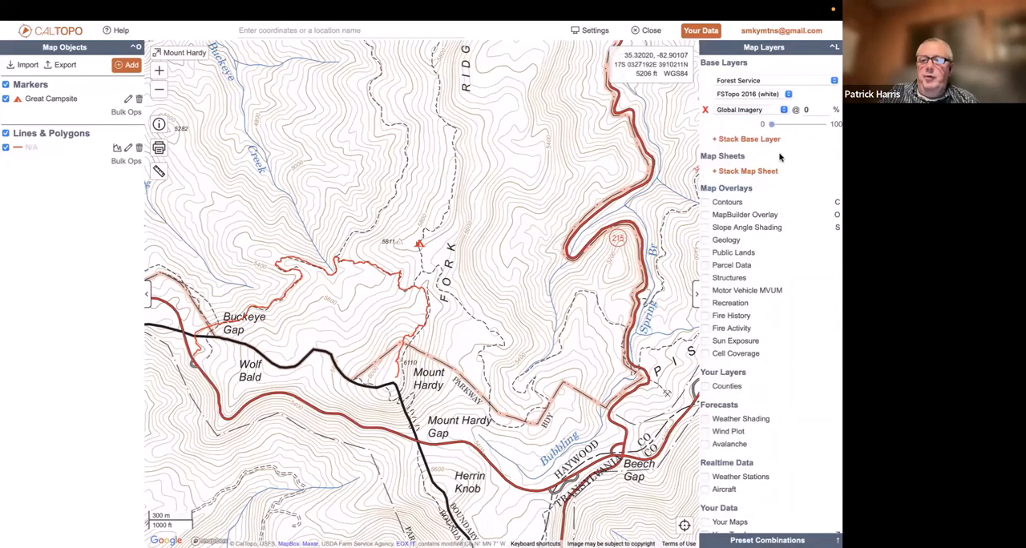
drag(773, 129, 826, 126)
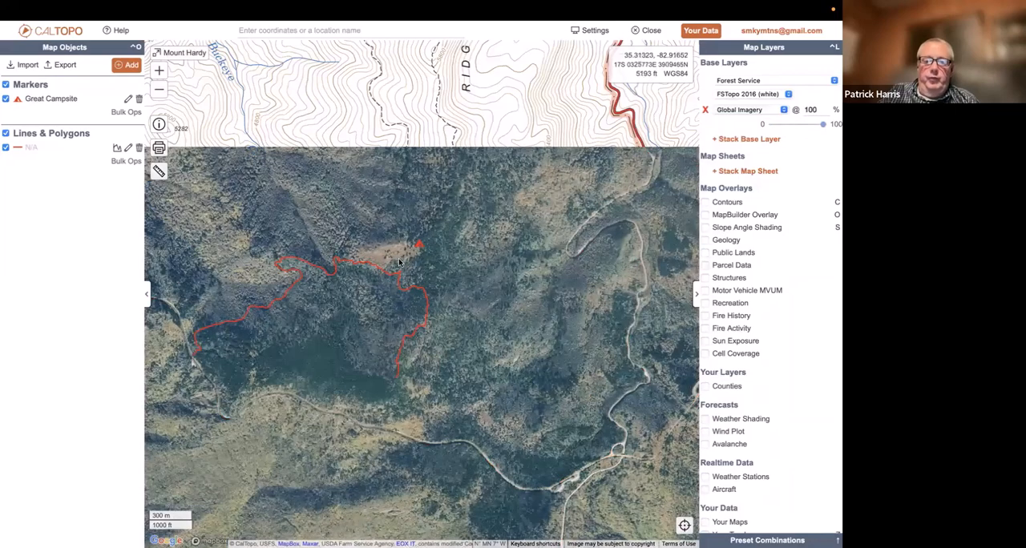
Examine the Mount Hardy trail line and its elevation profile over the satellite imagery near the clearing beside the Great Campsite marker
scroll(345, 290, up, 3)
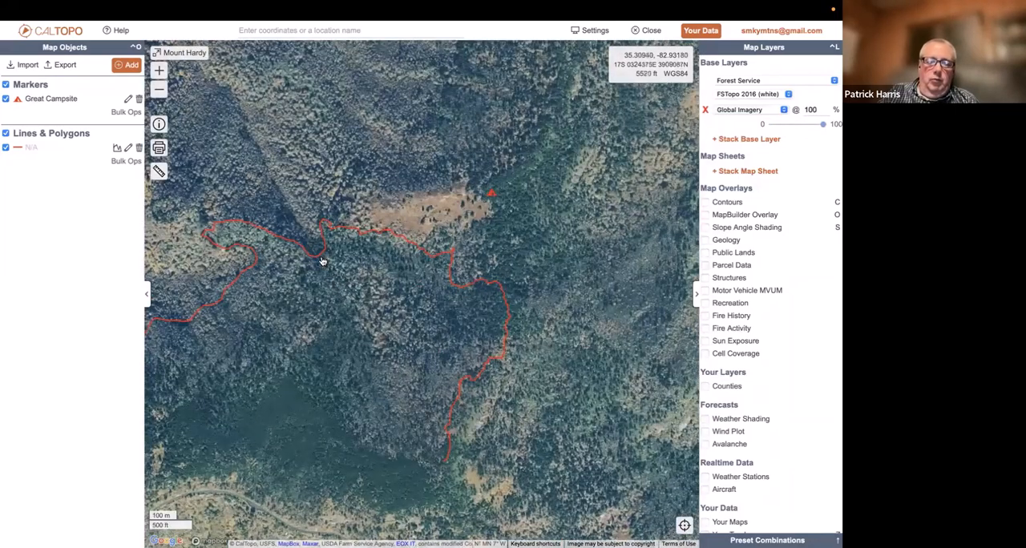
click(321, 260)
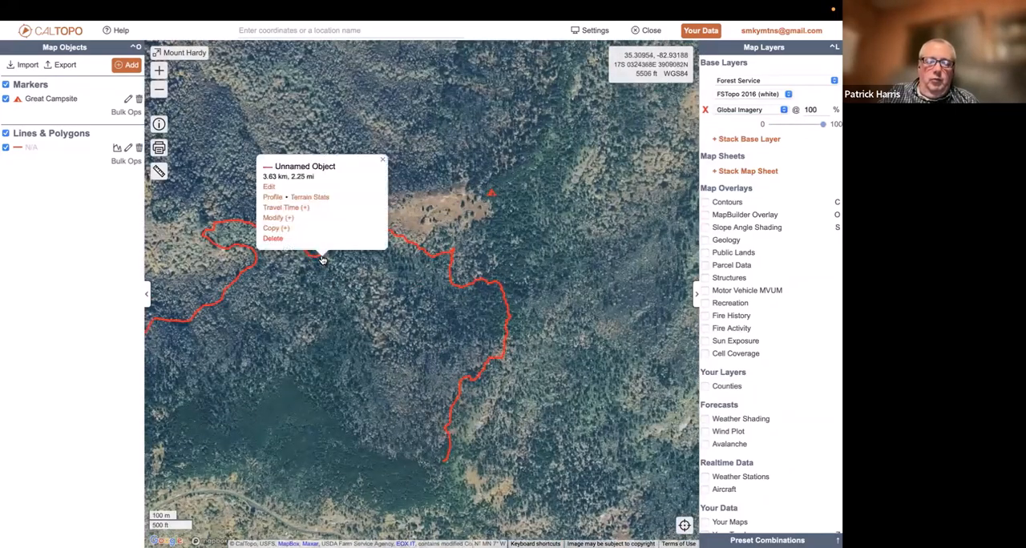
click(278, 199)
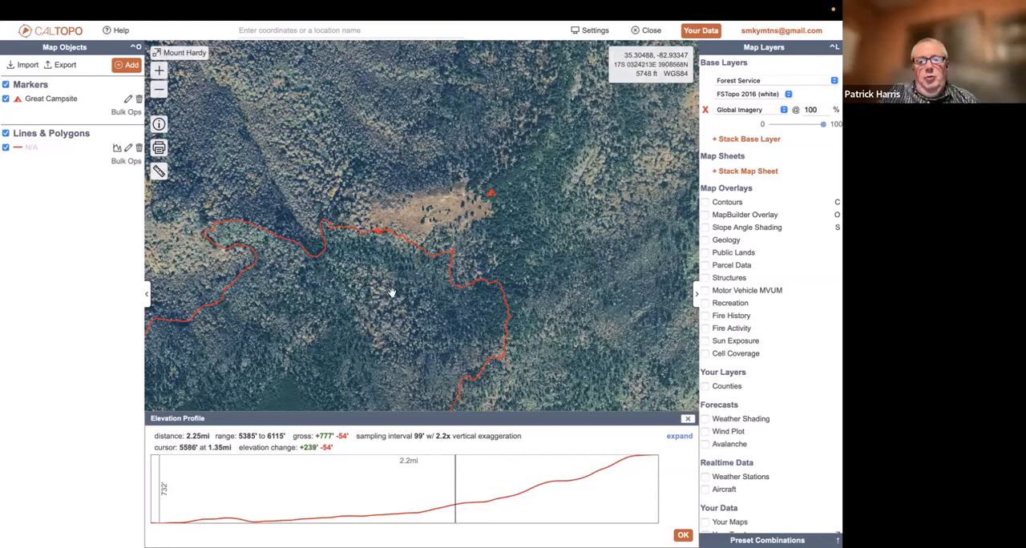
scroll(416, 233, up, 2)
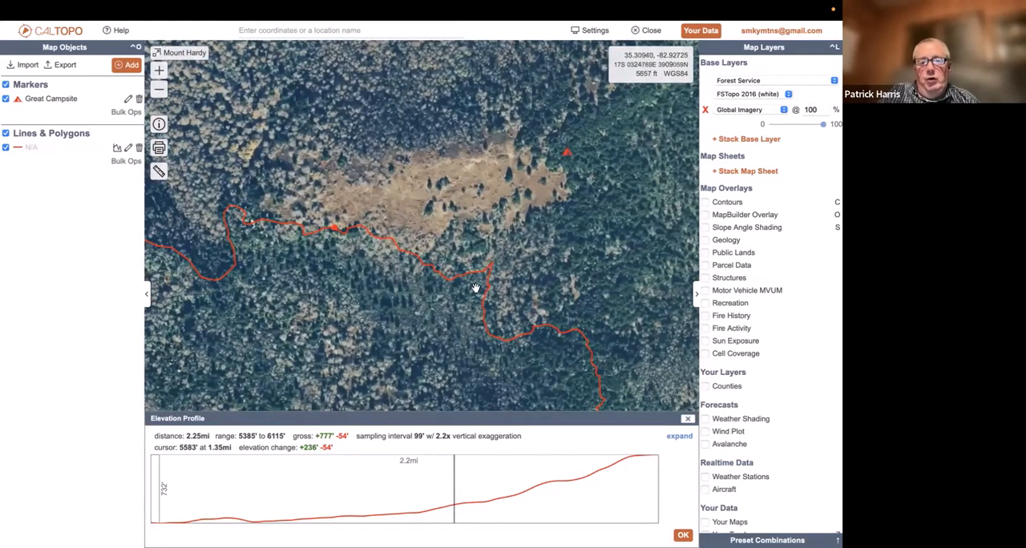
click(159, 90)
click(159, 90)
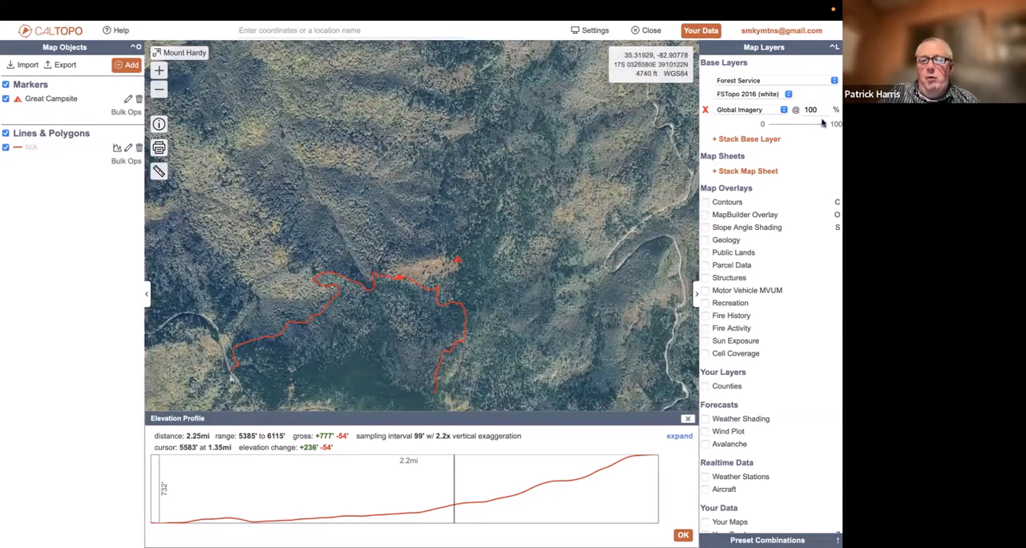
Set the Global Imagery layer's opacity to 0% and review the trail line's expanded elevation profile
drag(822, 122, 753, 129)
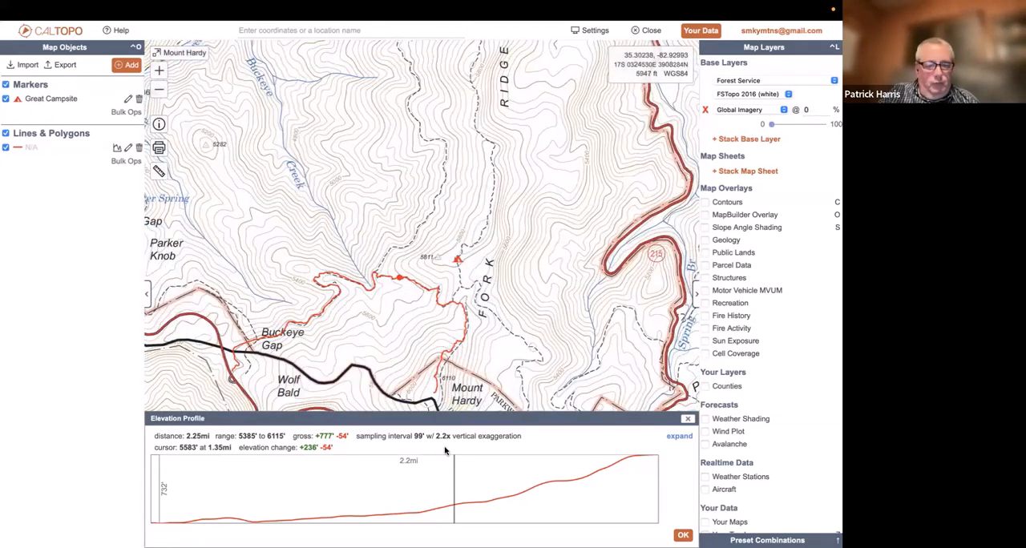
click(678, 437)
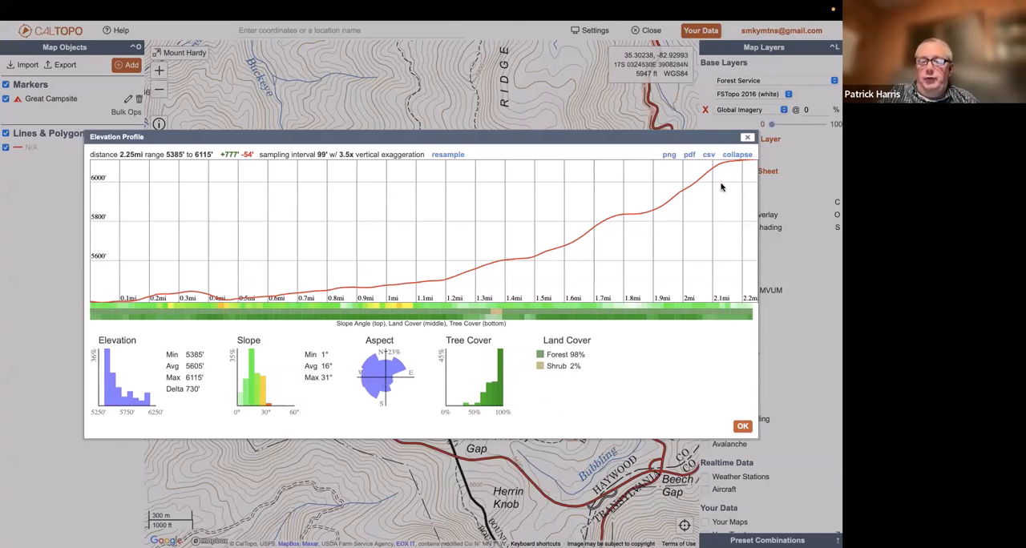
click(750, 138)
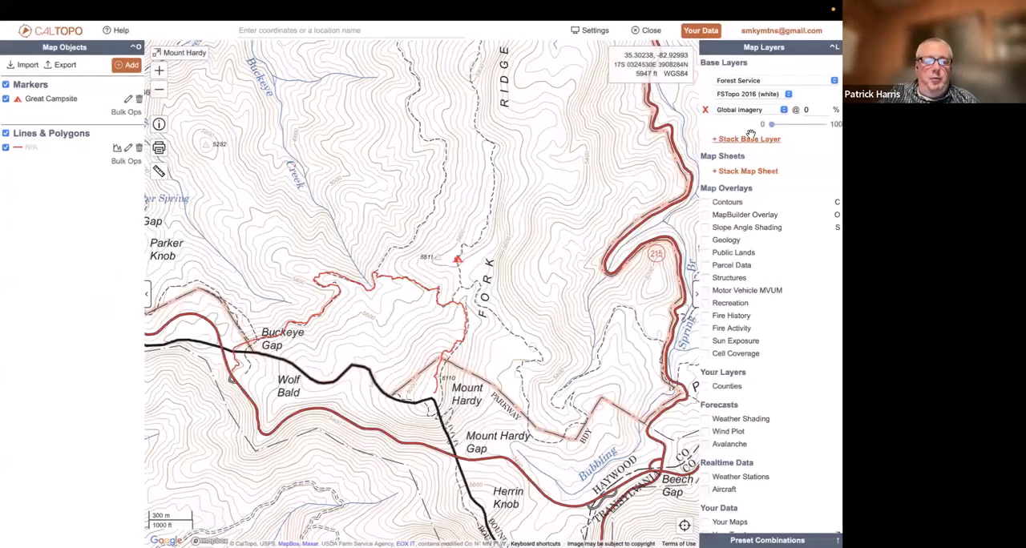
Show the trail line's travel time estimates and try to split the line near the head of Buckeye Creek
click(350, 279)
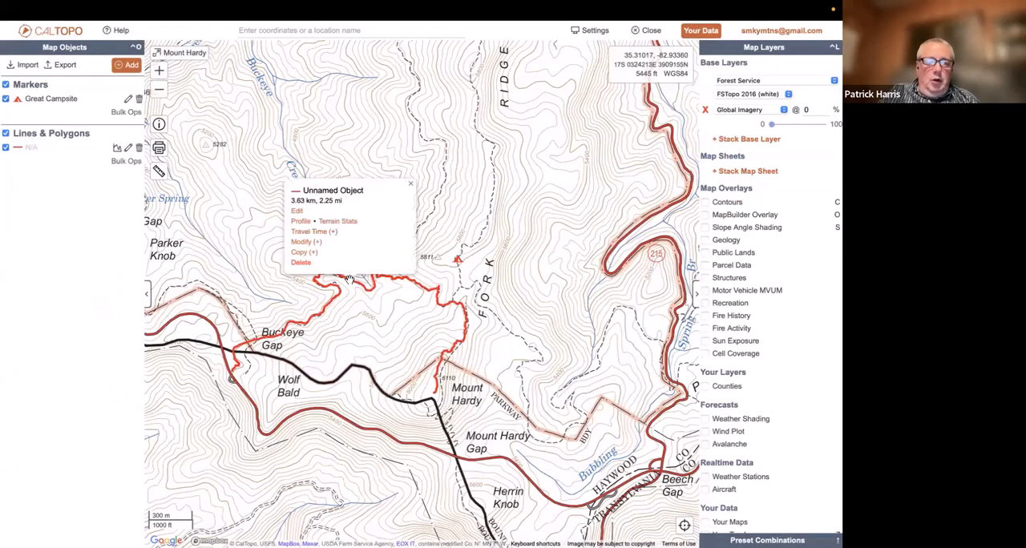
click(323, 232)
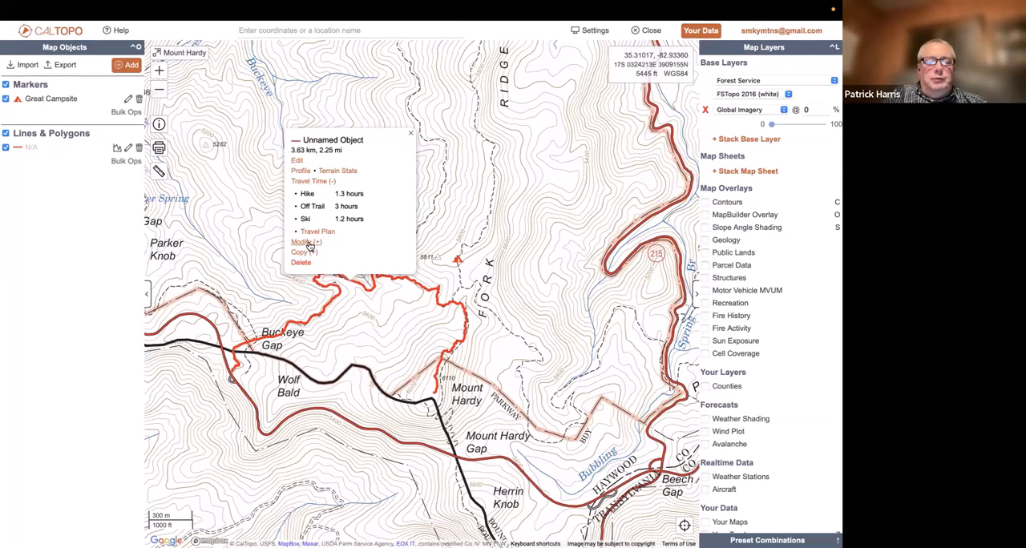
click(310, 242)
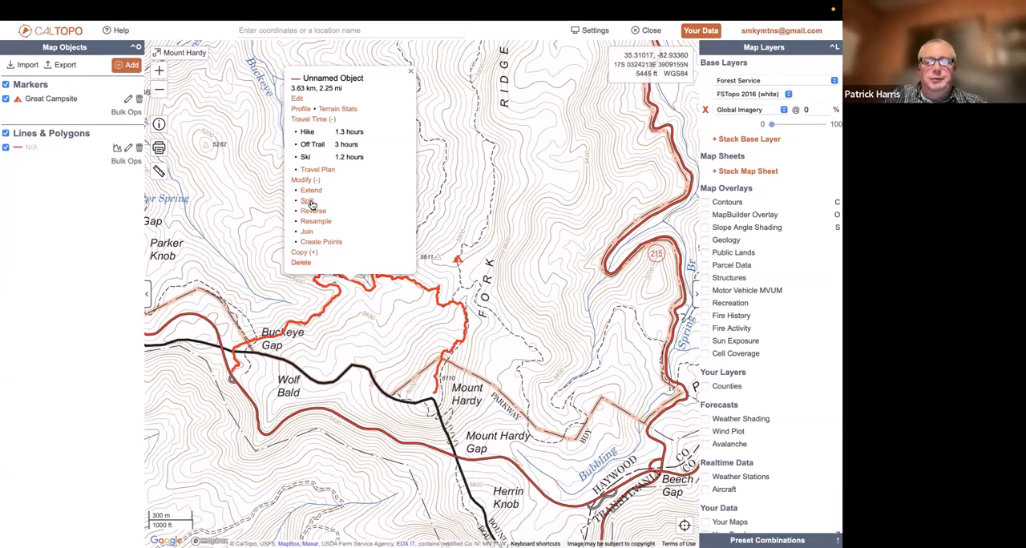
click(311, 204)
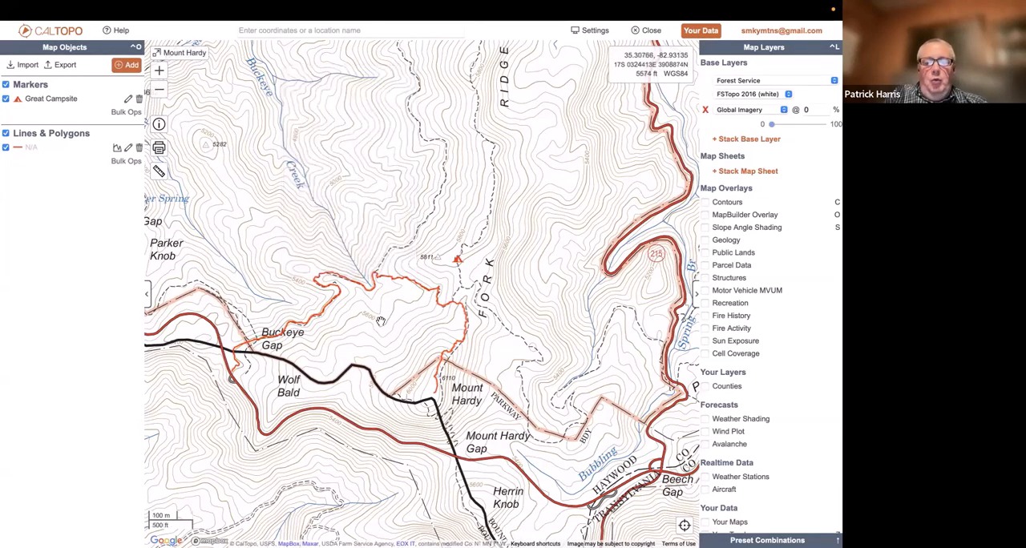
Reopen the trail line's elevation profile and hide the Map Objects and Map Layers sidebars
scroll(389, 286, up, 2)
scroll(390, 285, up, 1)
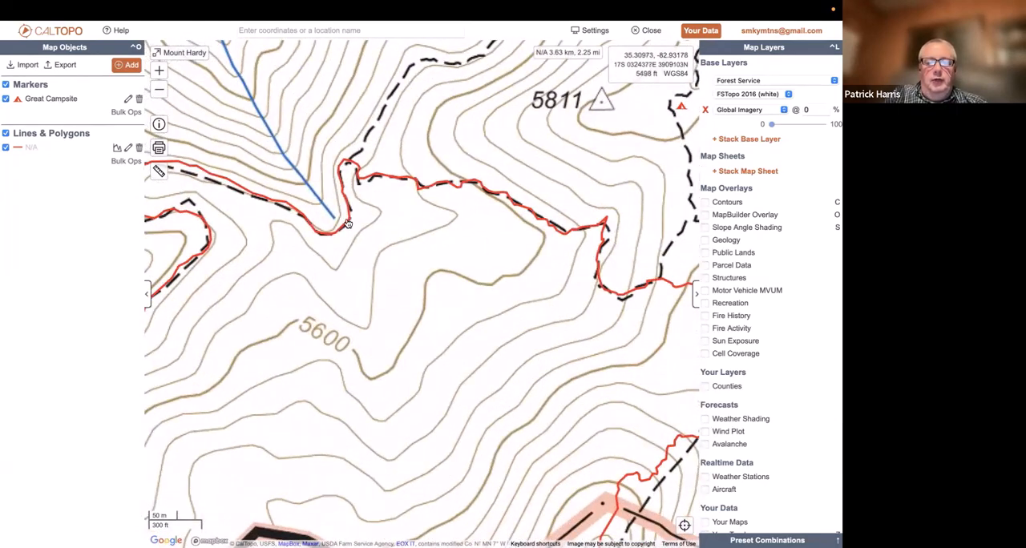
click(347, 225)
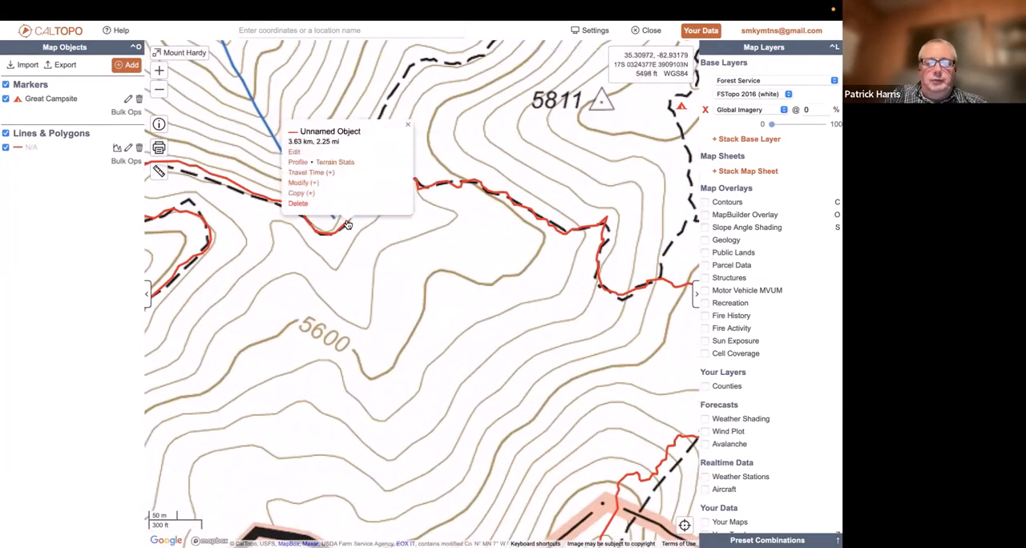
click(298, 162)
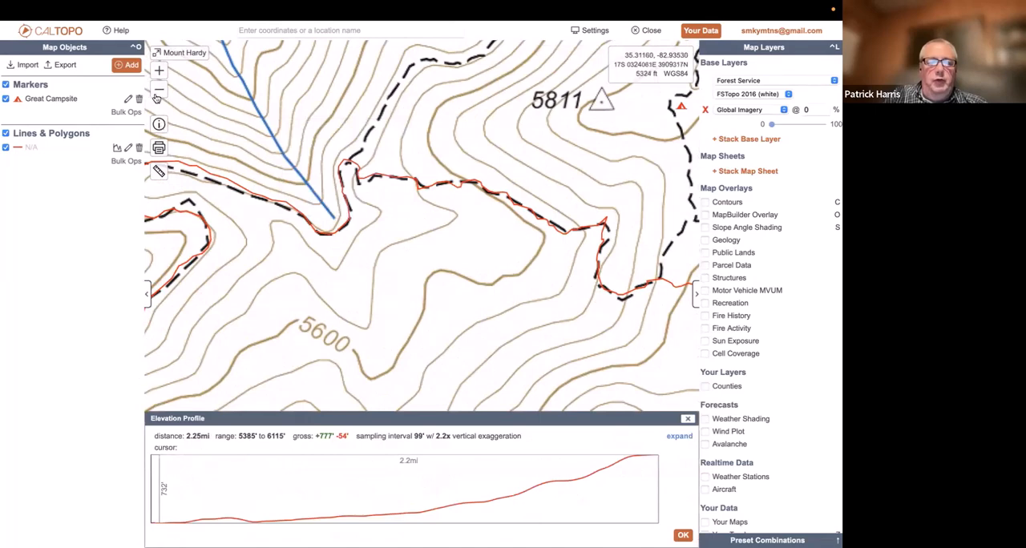
click(146, 293)
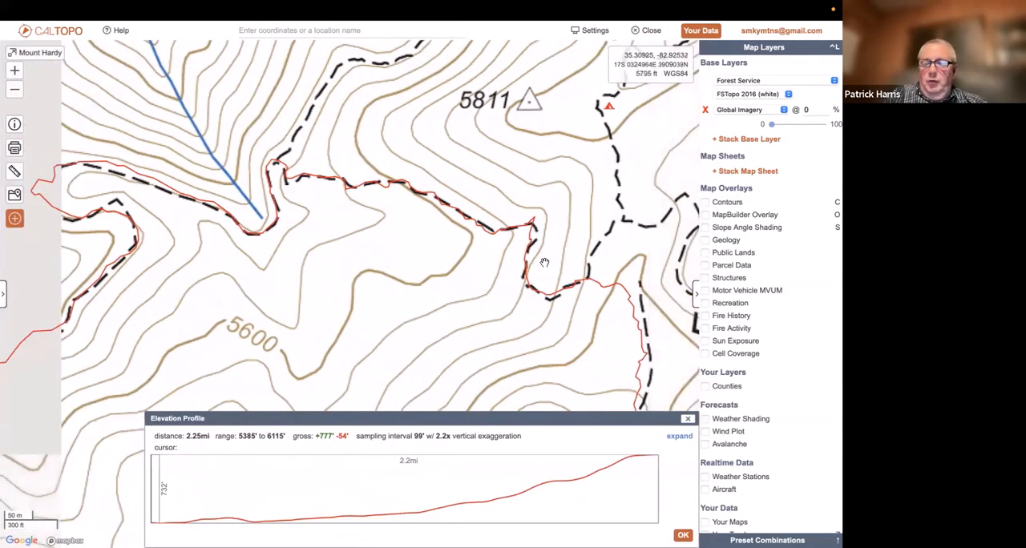
click(693, 294)
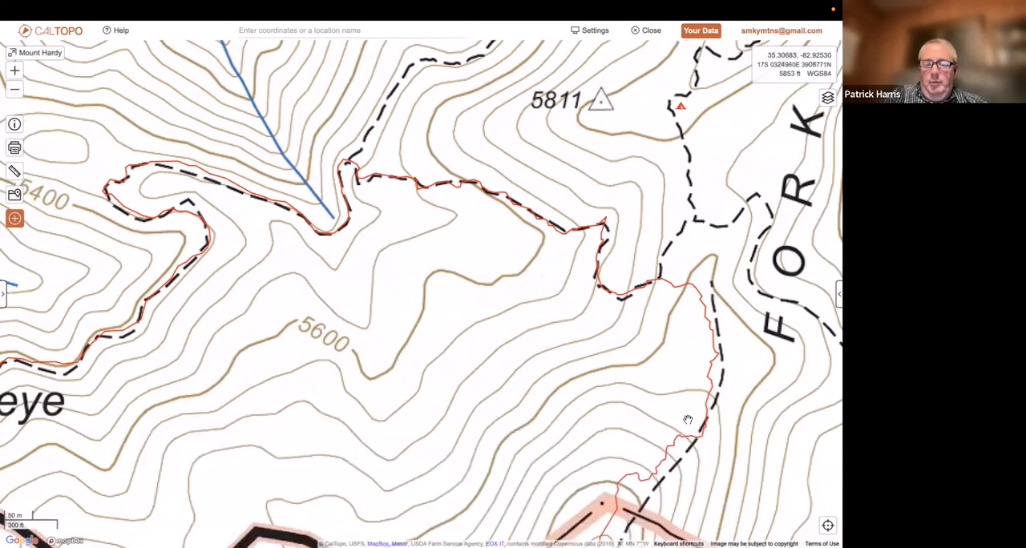
Trace the trail line's elevation profile to locate the trail junction at the head of Buckeye Creek
click(687, 418)
click(671, 285)
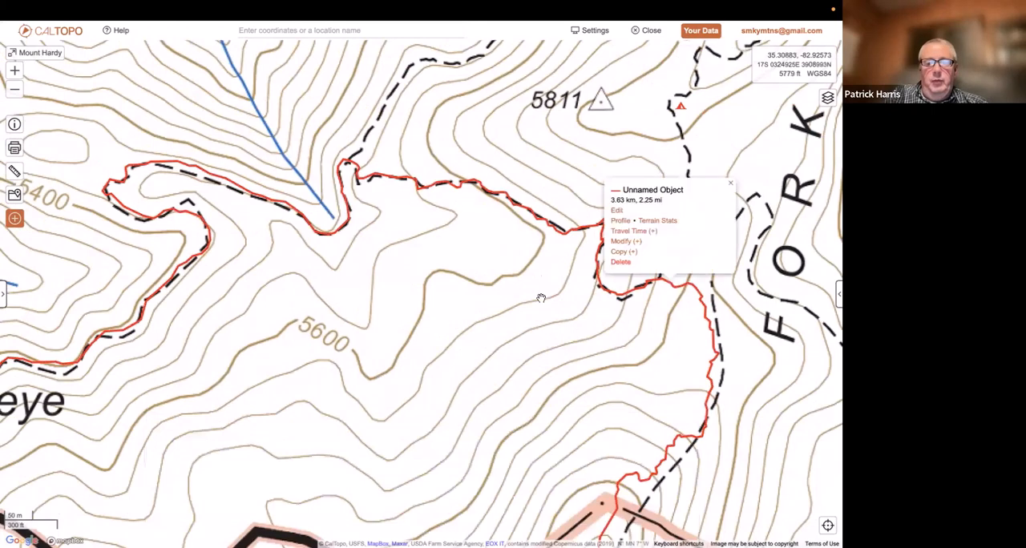
click(621, 221)
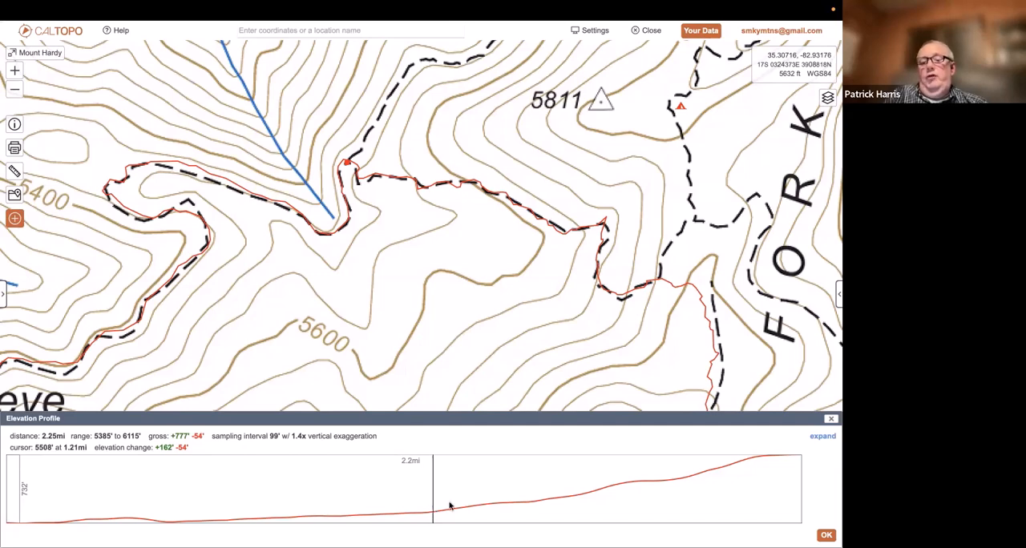
click(826, 535)
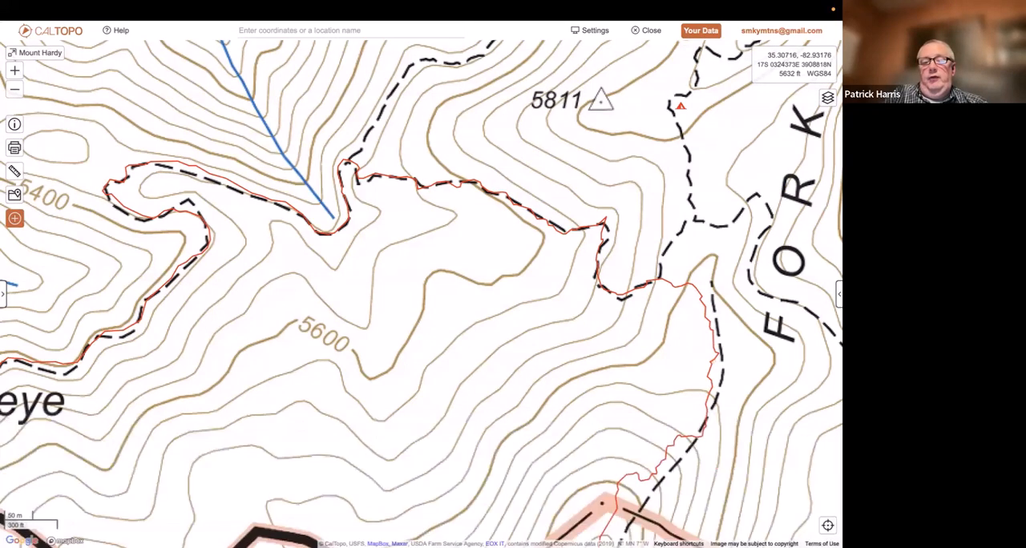
Split the trail line at the trail junction near the head of Buckeye Creek, at 35.31059, -82.93171
click(350, 164)
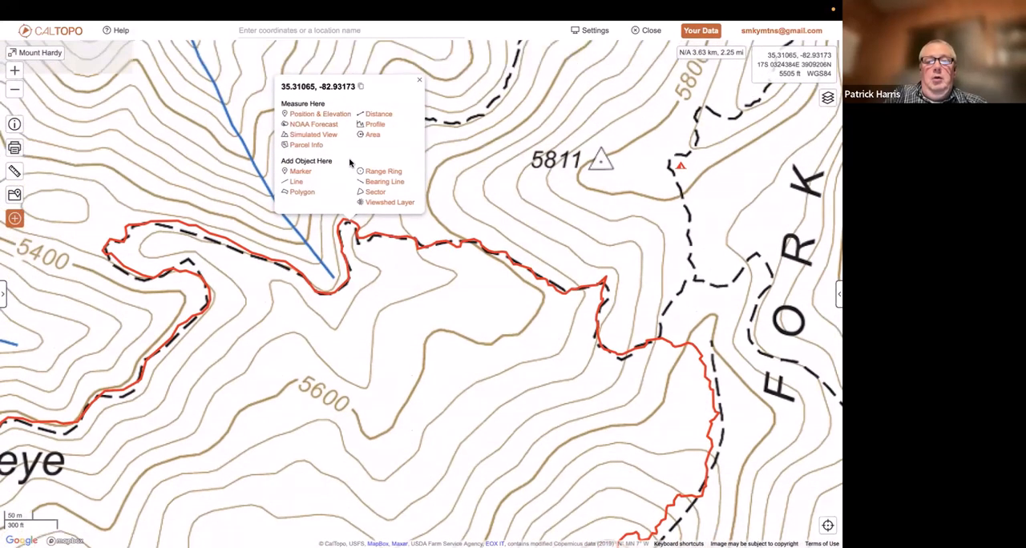
click(349, 228)
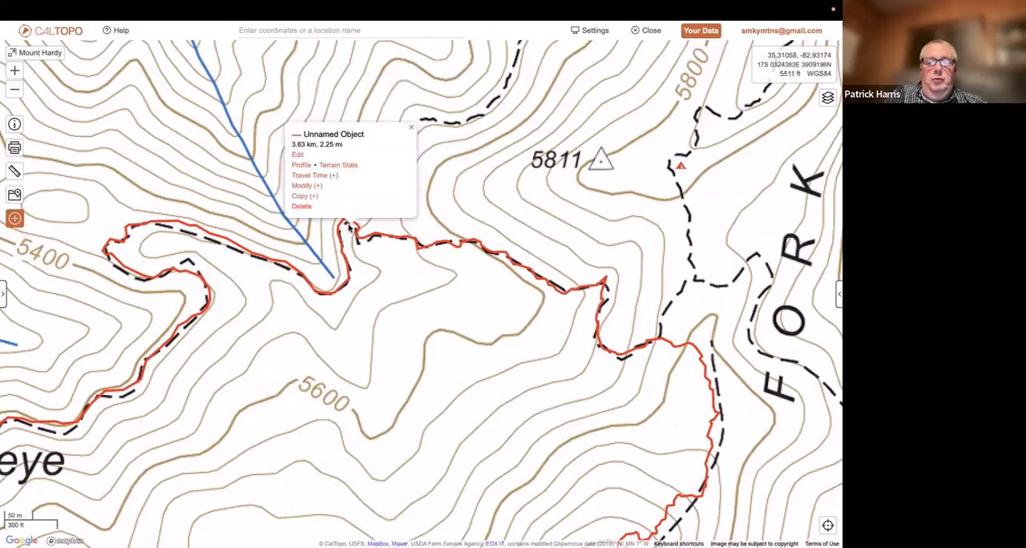
click(305, 184)
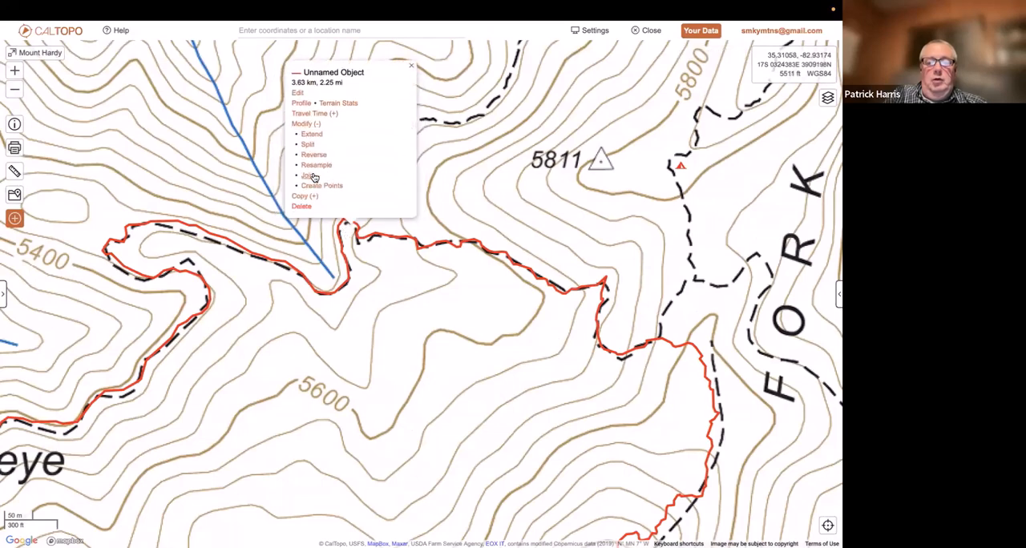
click(308, 144)
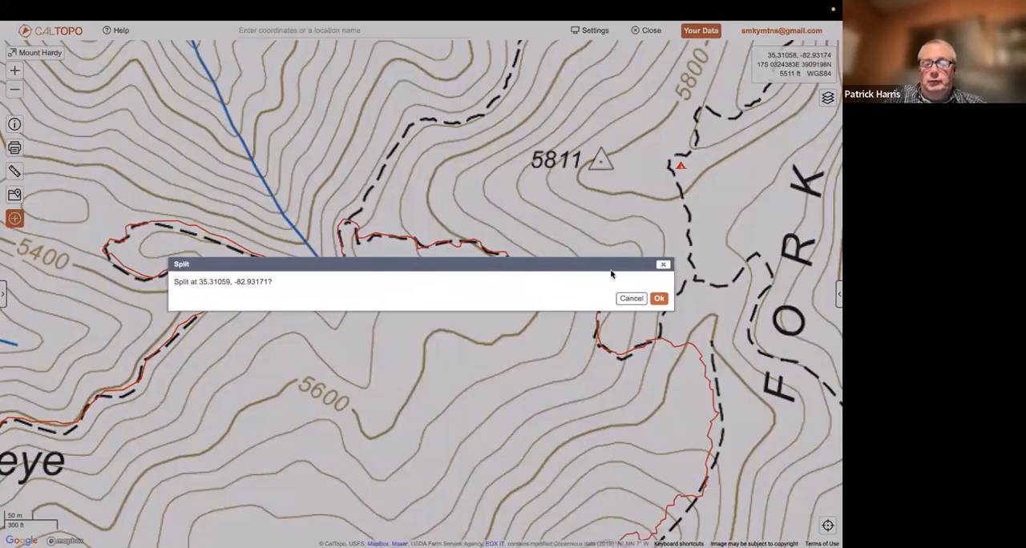
click(659, 298)
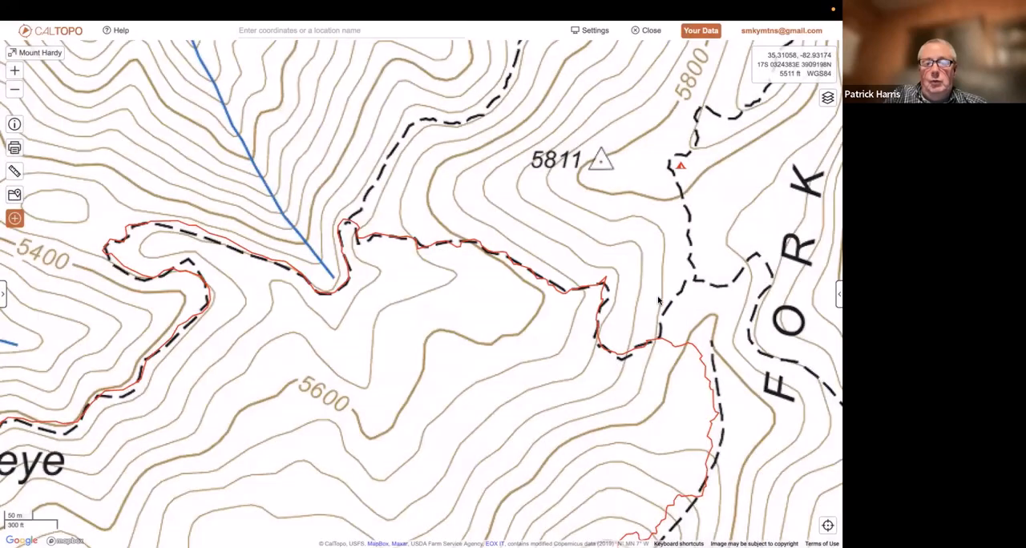
Review the elevation profile of the split line's eastern segment toward Mount Hardy
click(517, 266)
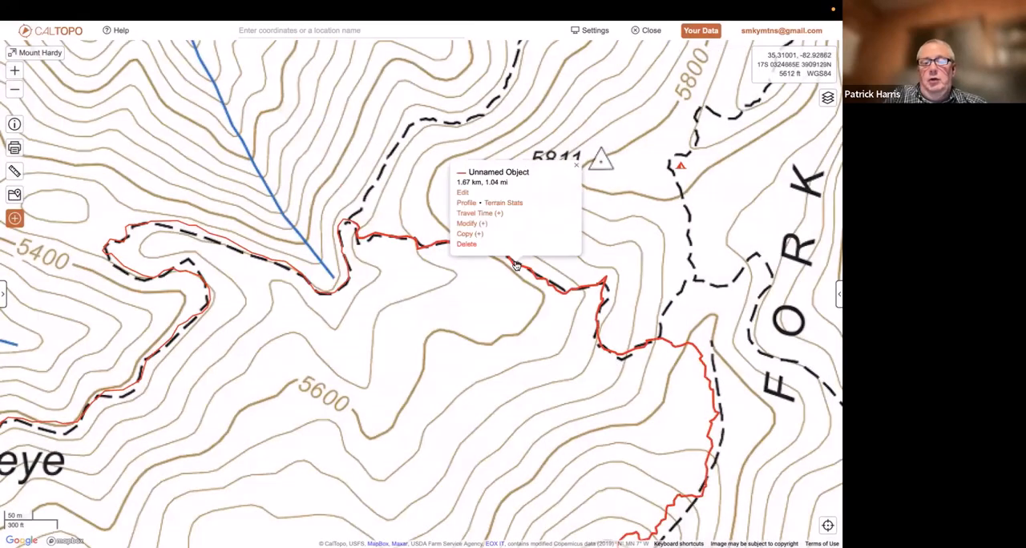
click(469, 204)
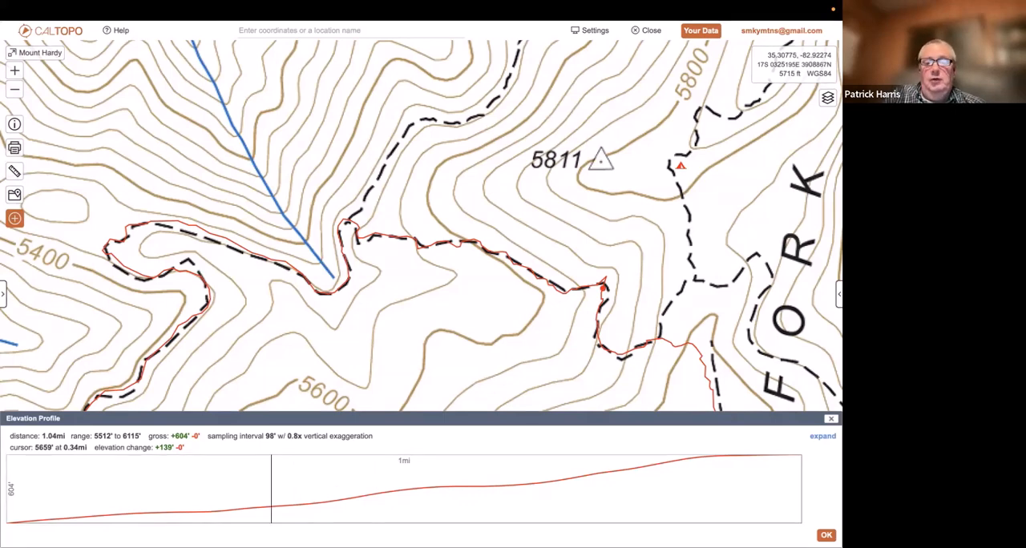
click(831, 419)
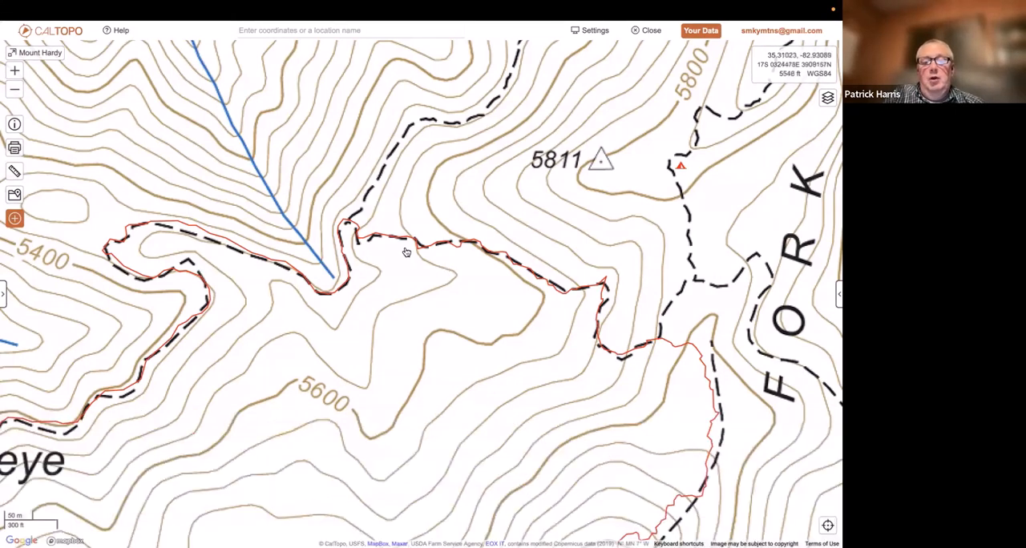
Try to join the western trail segment with another named line
click(342, 250)
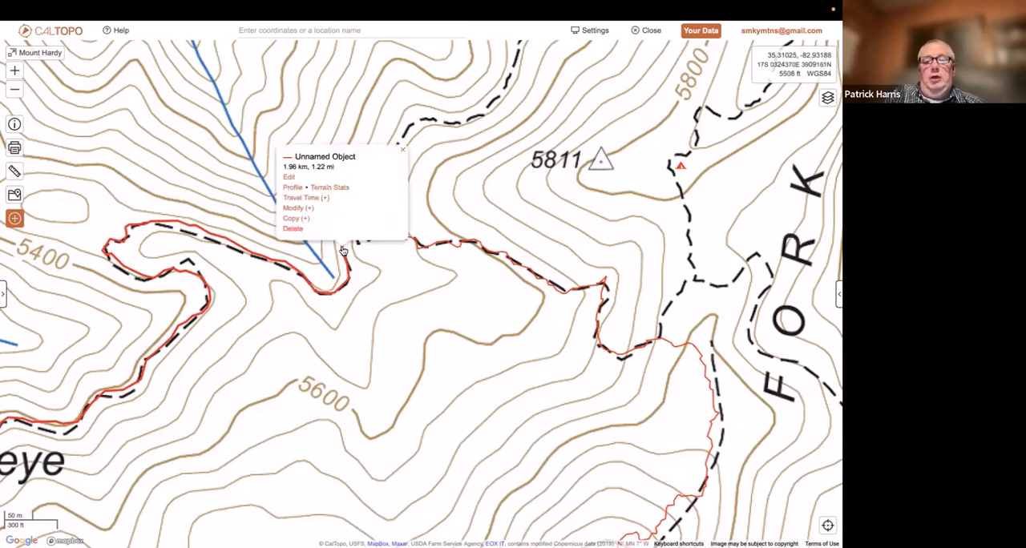
click(299, 208)
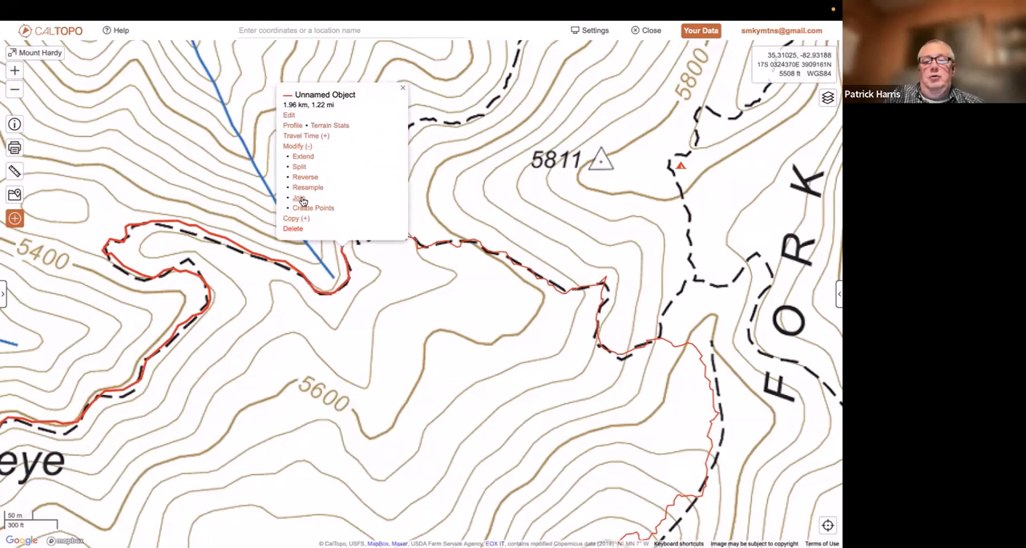
click(300, 198)
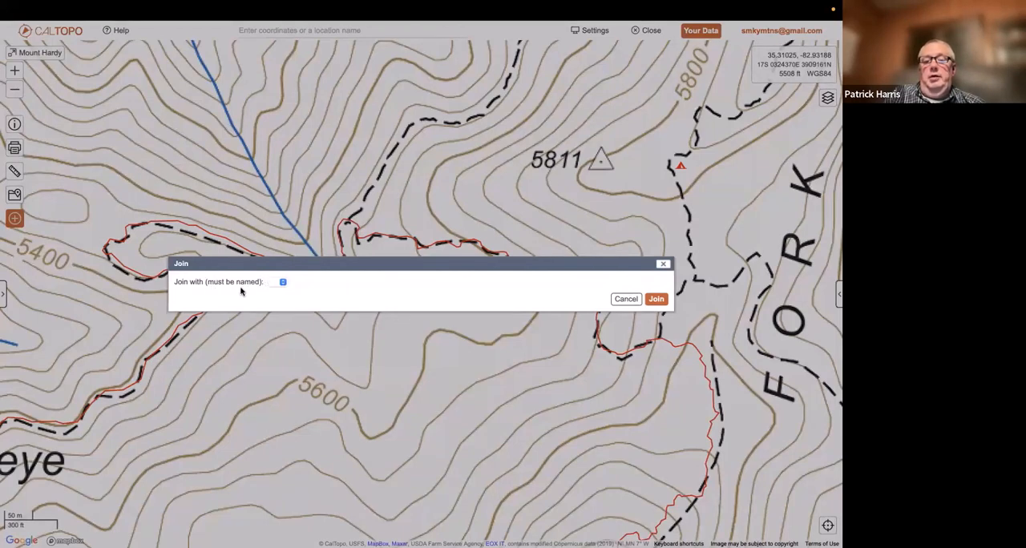
click(282, 283)
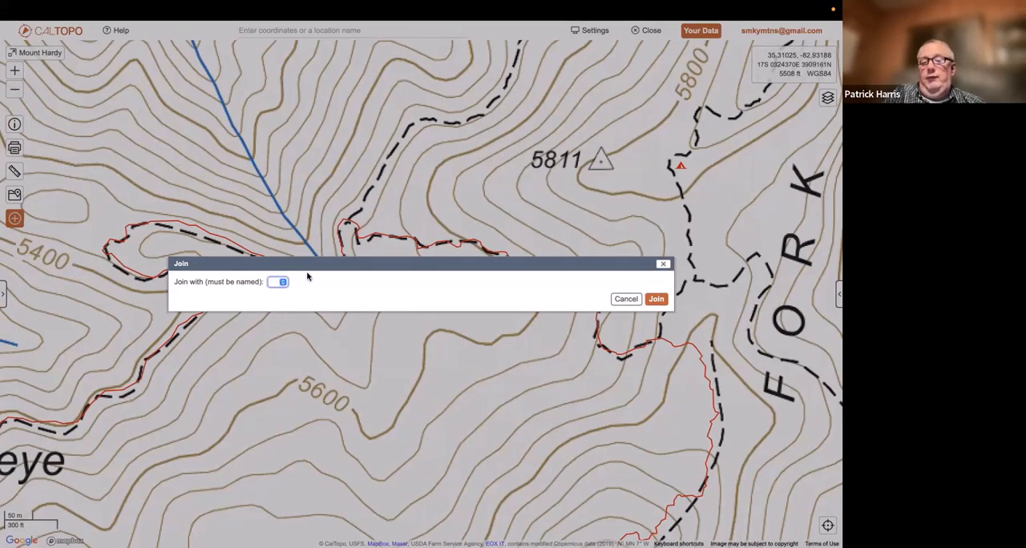
click(624, 300)
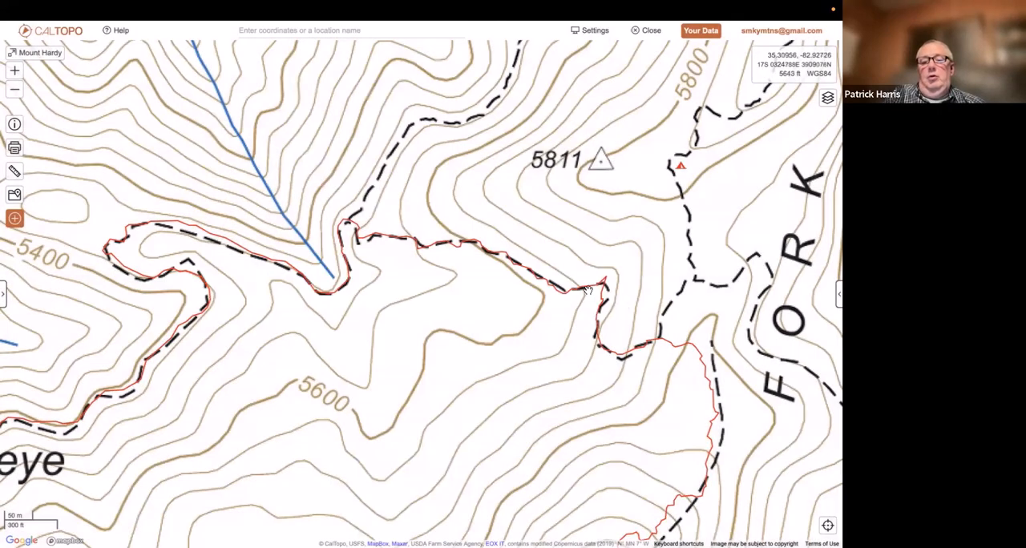
Label the eastern trail segment toward Mount Hardy as "BRP-Mt Hardy"
click(589, 292)
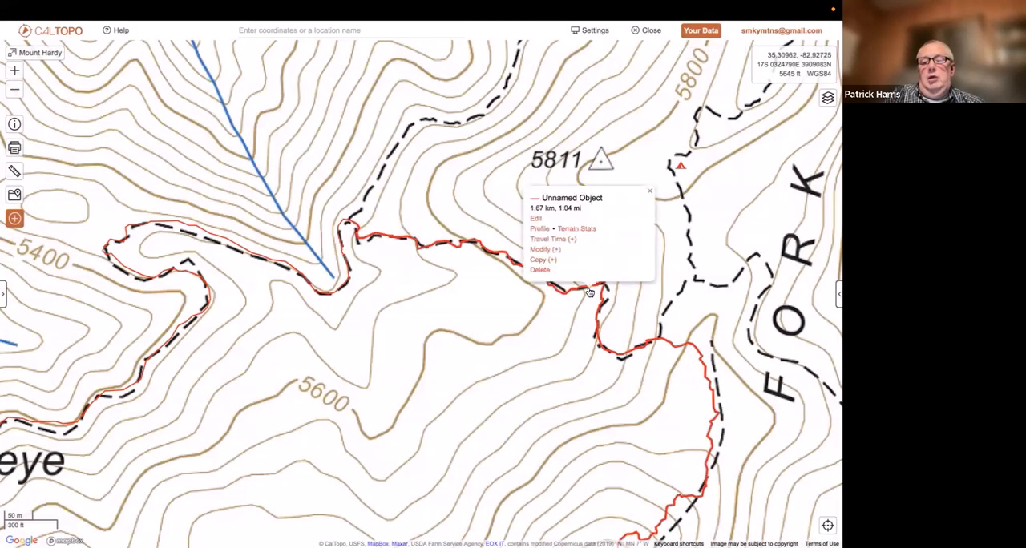
click(537, 219)
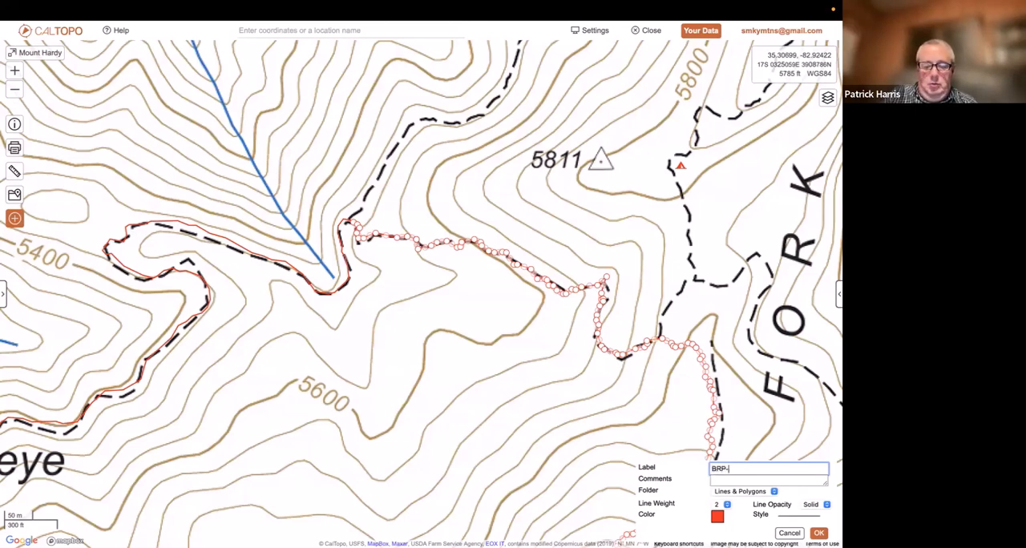
text(BRP-Mt)
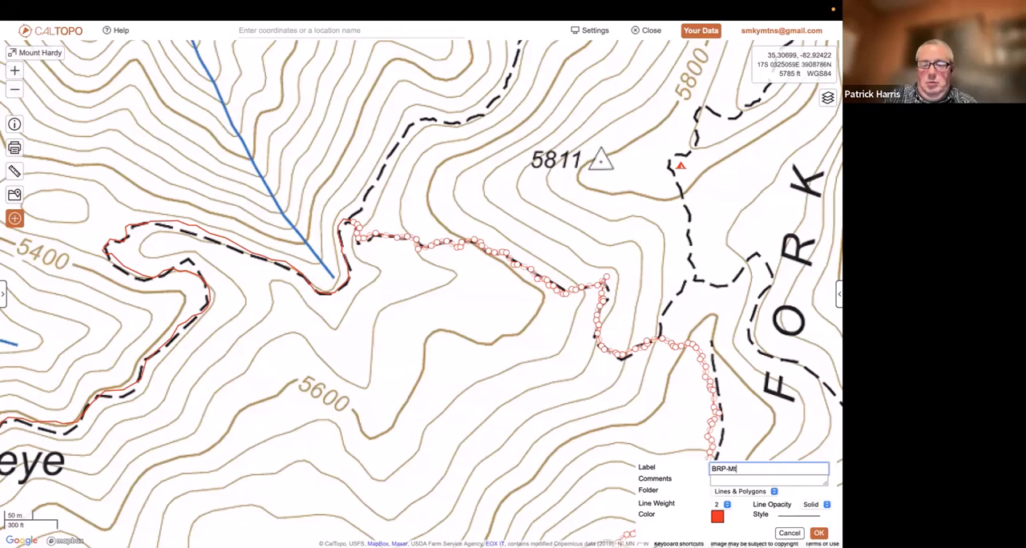
text( Hardy)
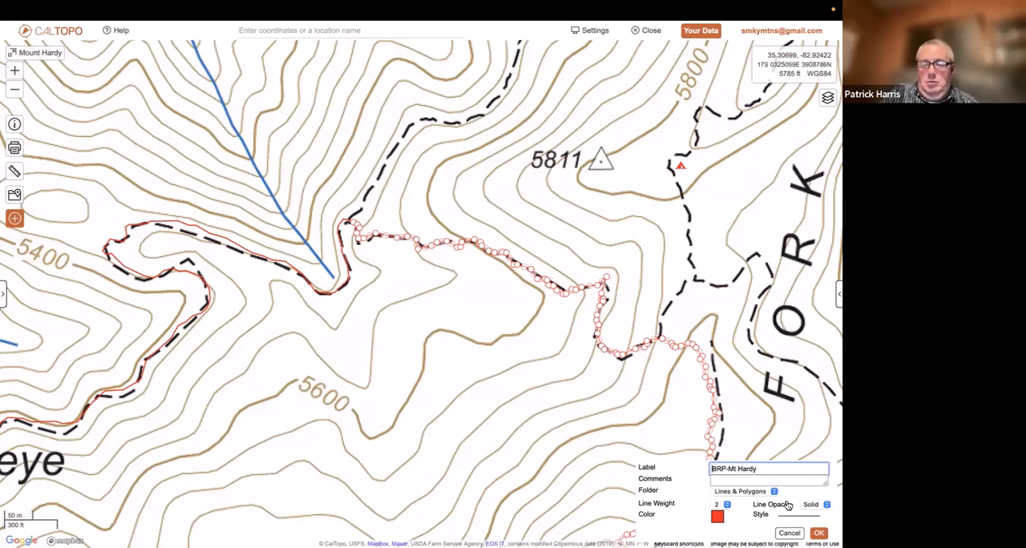
key(Return)
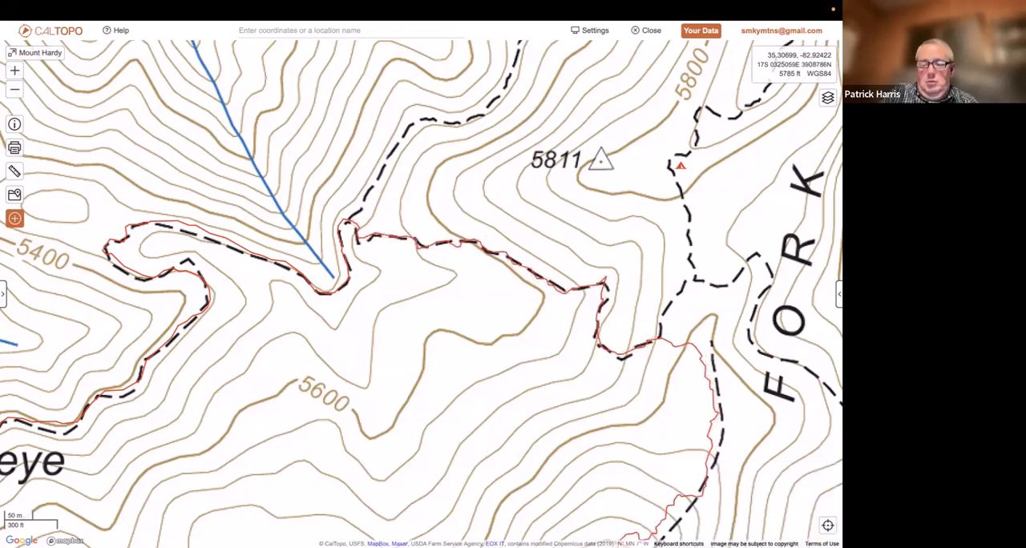
Join the unnamed western trail segment with the BRP-Mt Hardy line and check the combined line's details
click(346, 289)
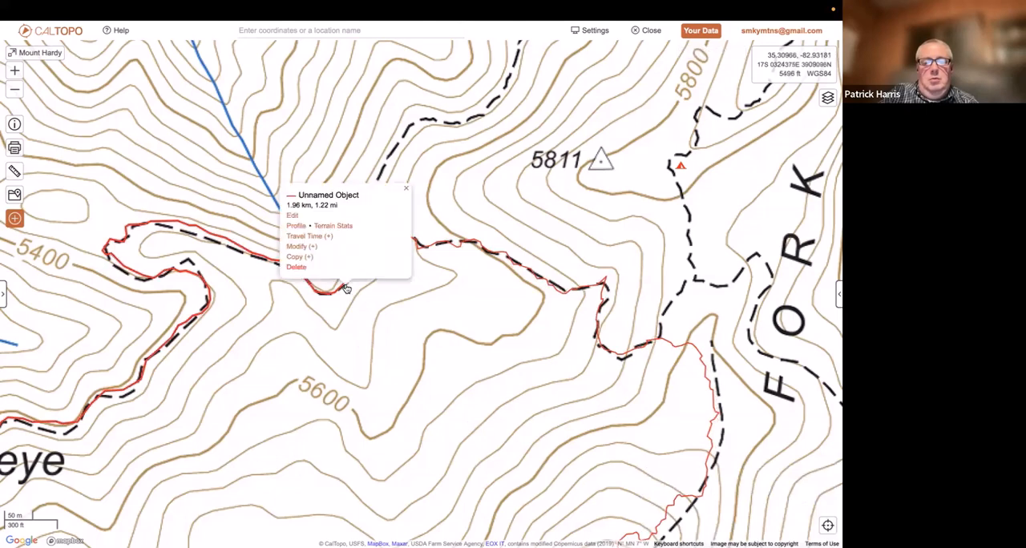
click(303, 248)
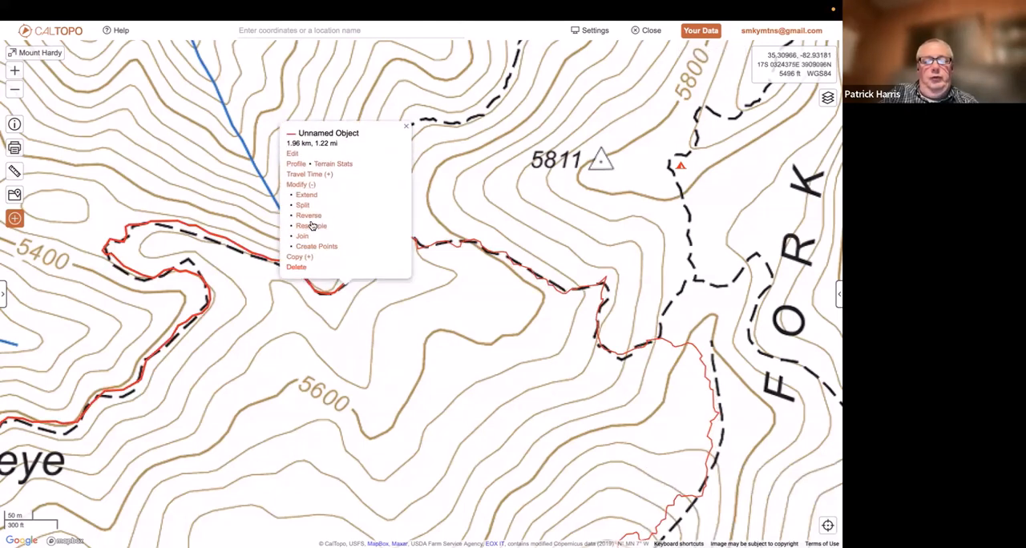
click(303, 237)
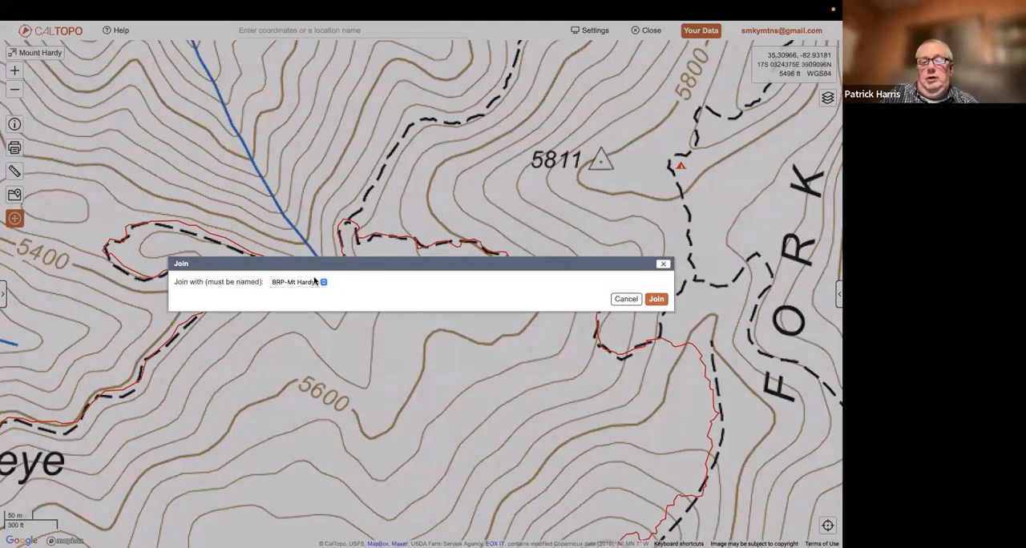
click(657, 300)
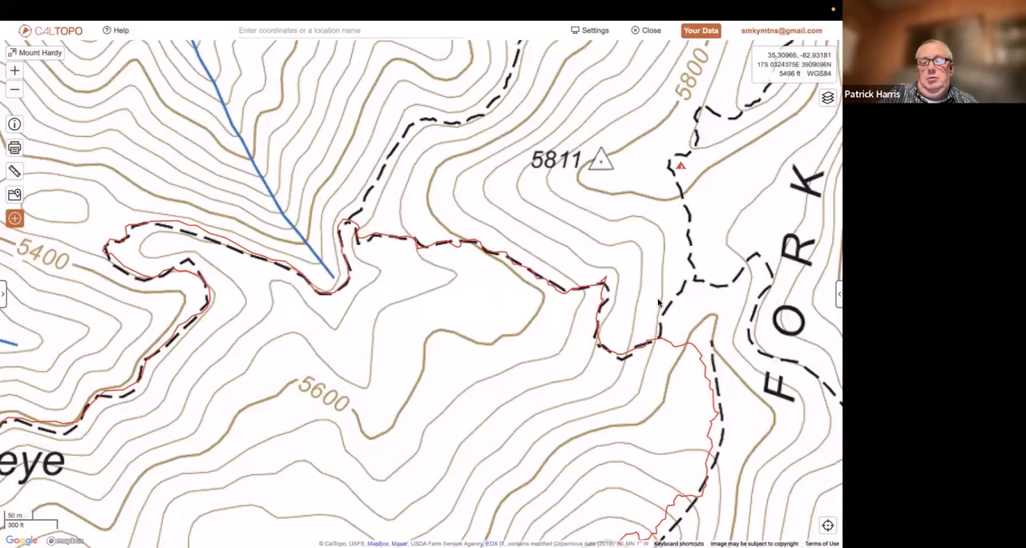
click(487, 251)
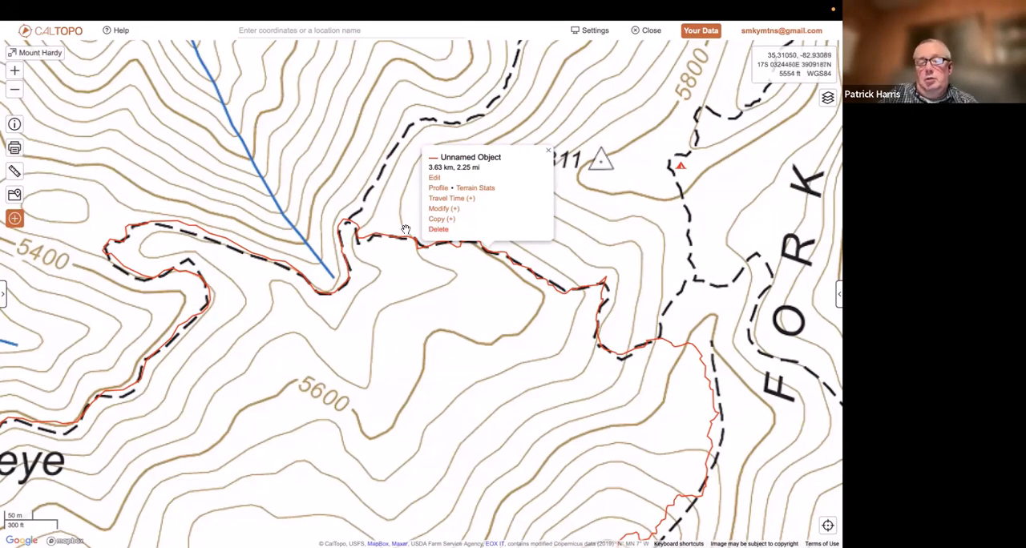
click(14, 93)
click(15, 93)
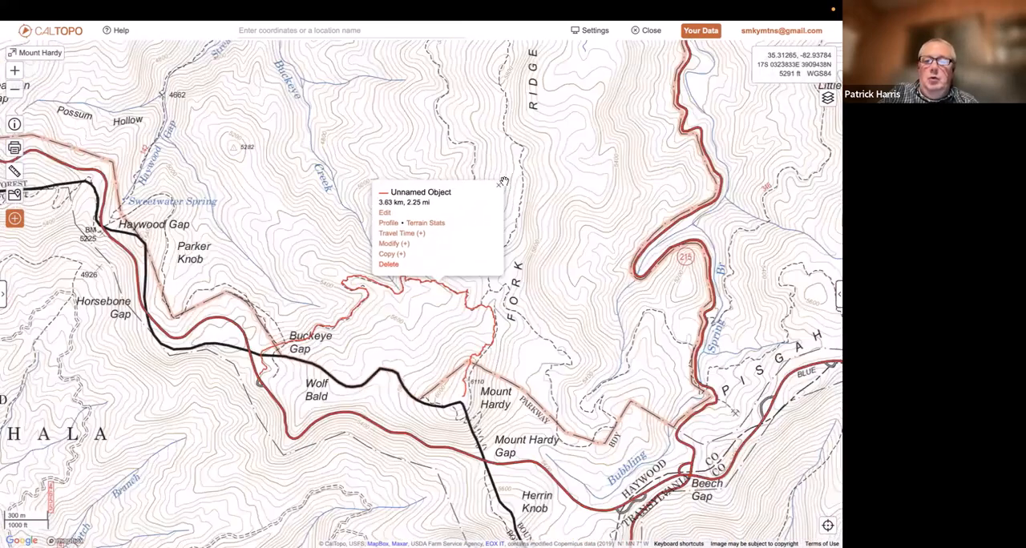
click(502, 184)
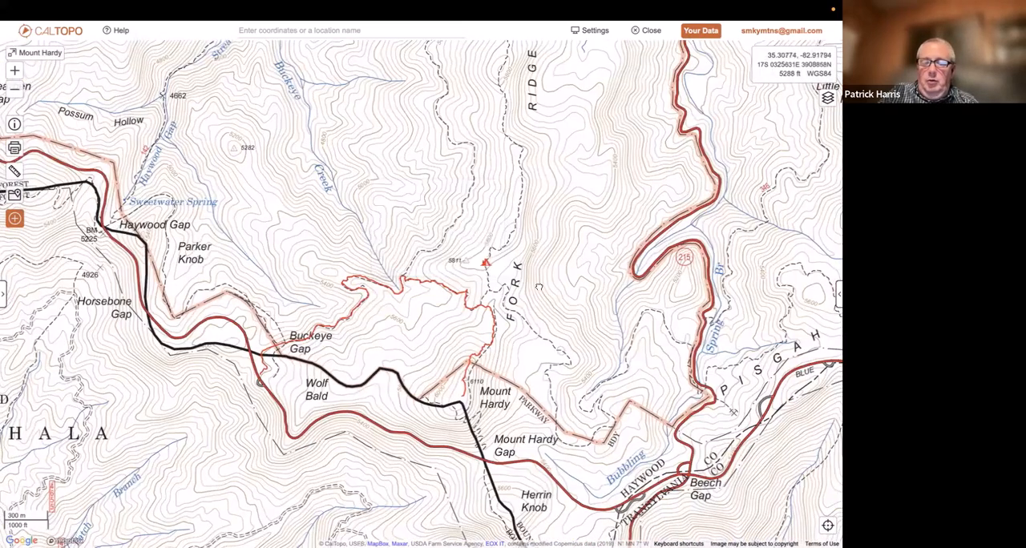
Set the stacked Global Imagery layer to 100% and locate the roadside pull-off along Highway 215 near the trail crossing
drag(539, 287, 437, 237)
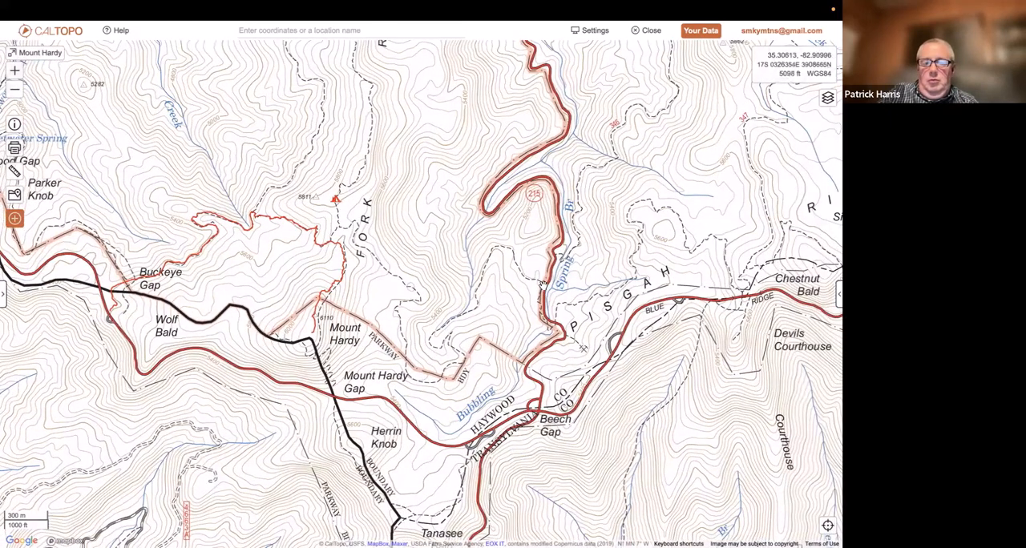
scroll(543, 284, up, 3)
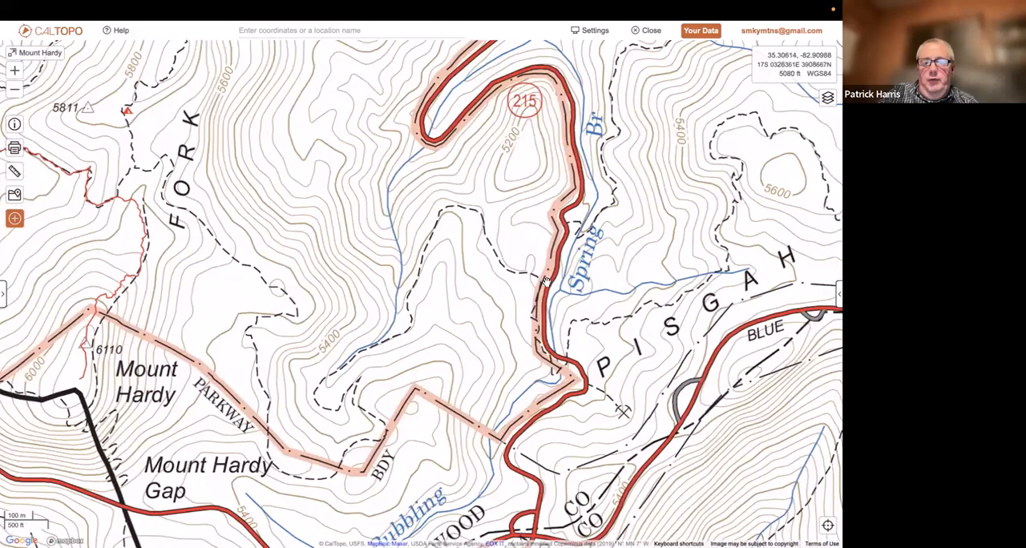
scroll(546, 281, up, 2)
drag(563, 296, 471, 346)
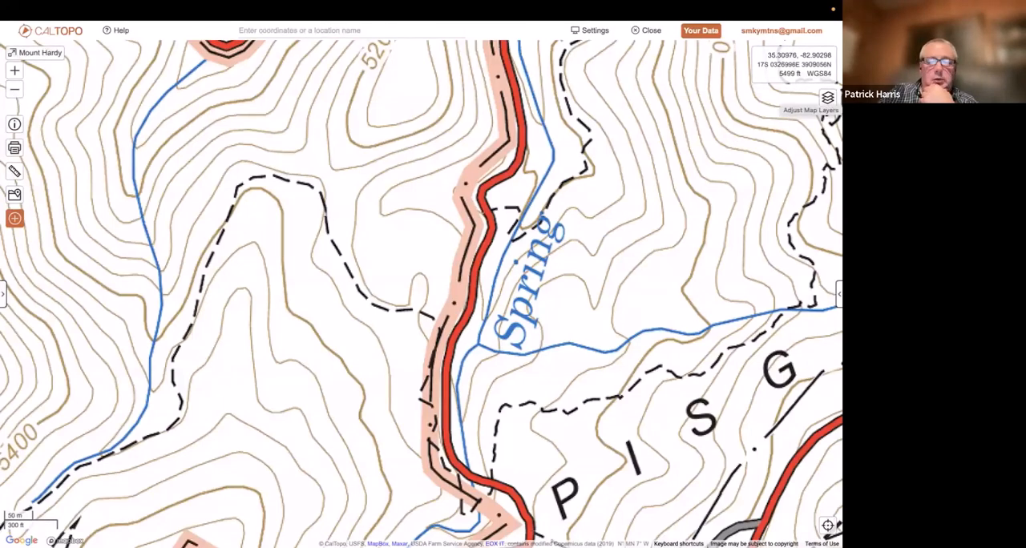
click(827, 98)
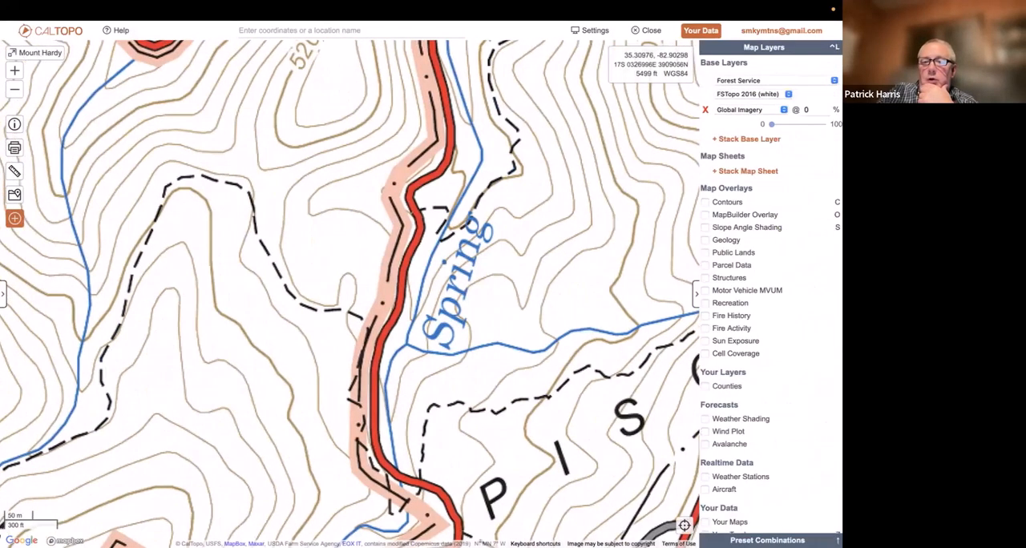
mouse_move(771, 128)
mouse_down()
mouse_move(821, 126)
mouse_move(782, 135)
mouse_up()
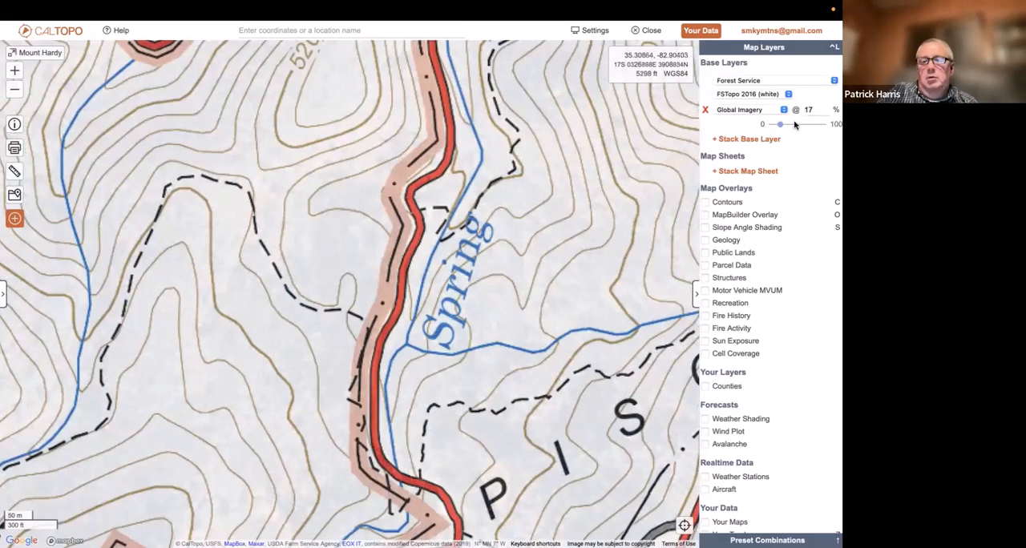
drag(781, 126, 826, 126)
scroll(445, 506, up, 3)
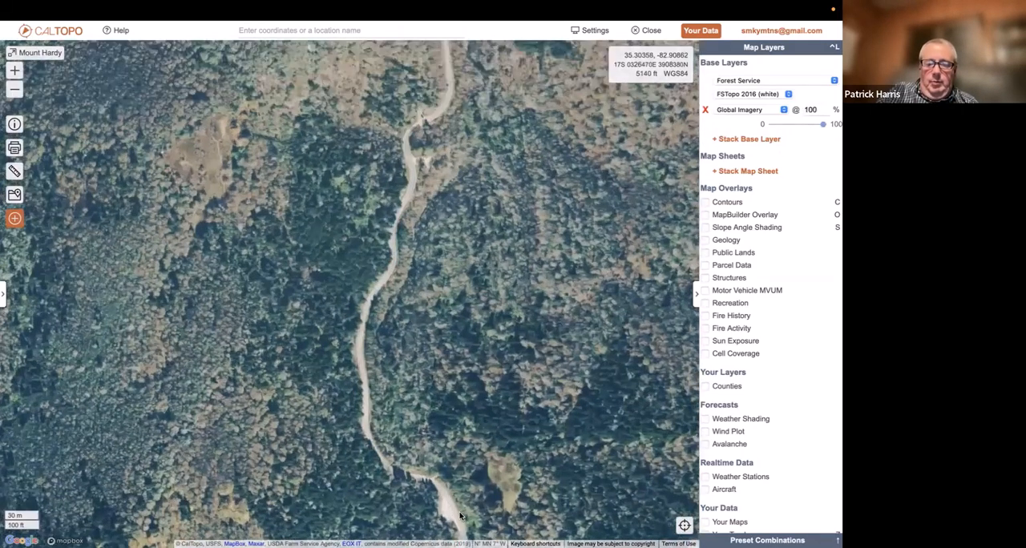
drag(449, 511, 462, 393)
scroll(440, 373, up, 3)
scroll(443, 371, up, 2)
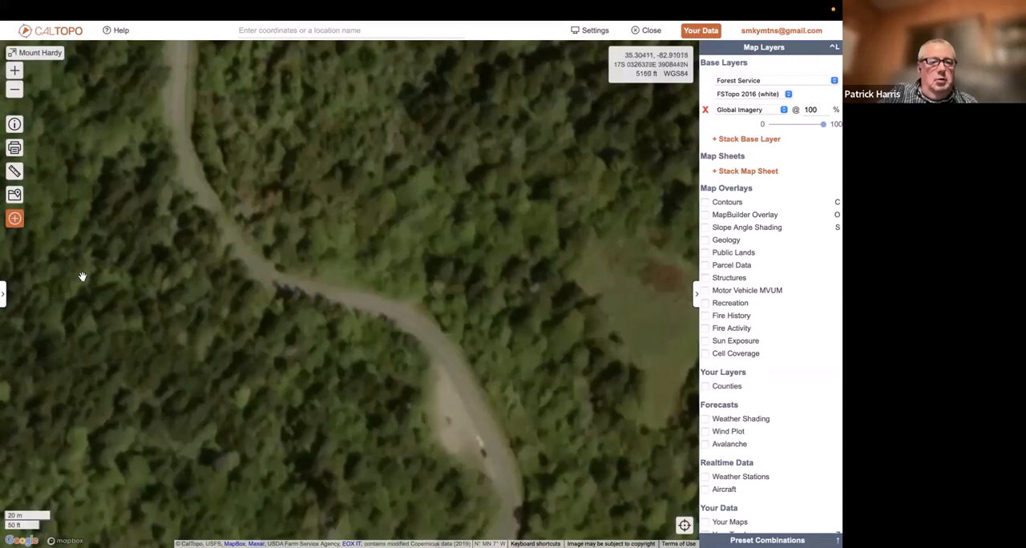
Start a new line snapped to OSM at the roadside pull-off and trace the road northwest toward the trail crossing
click(3, 295)
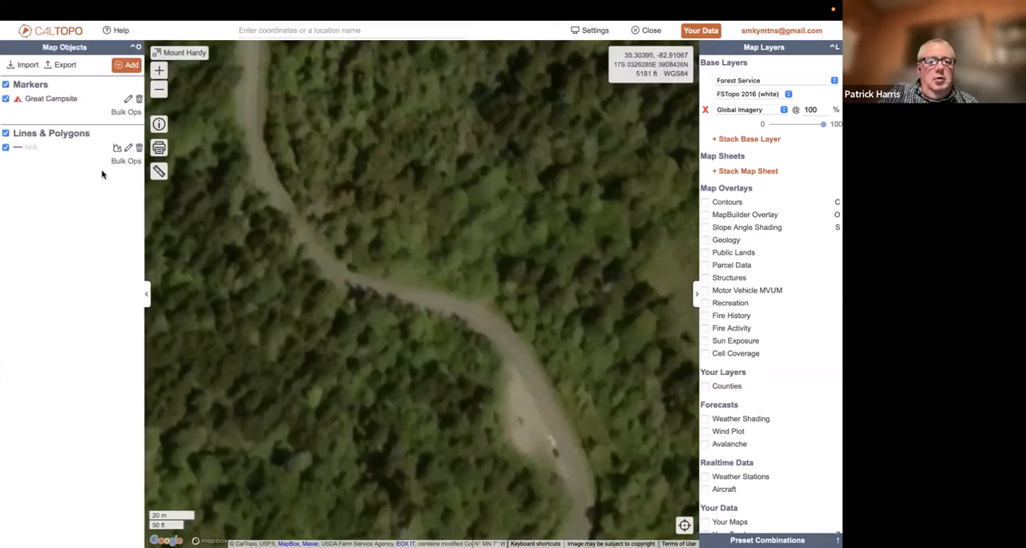
click(128, 65)
click(137, 117)
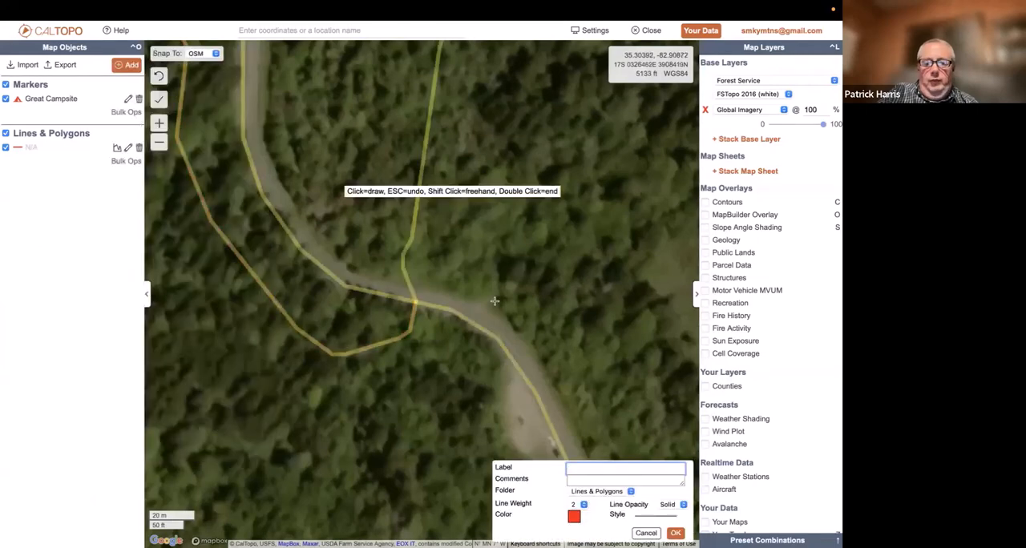
click(557, 440)
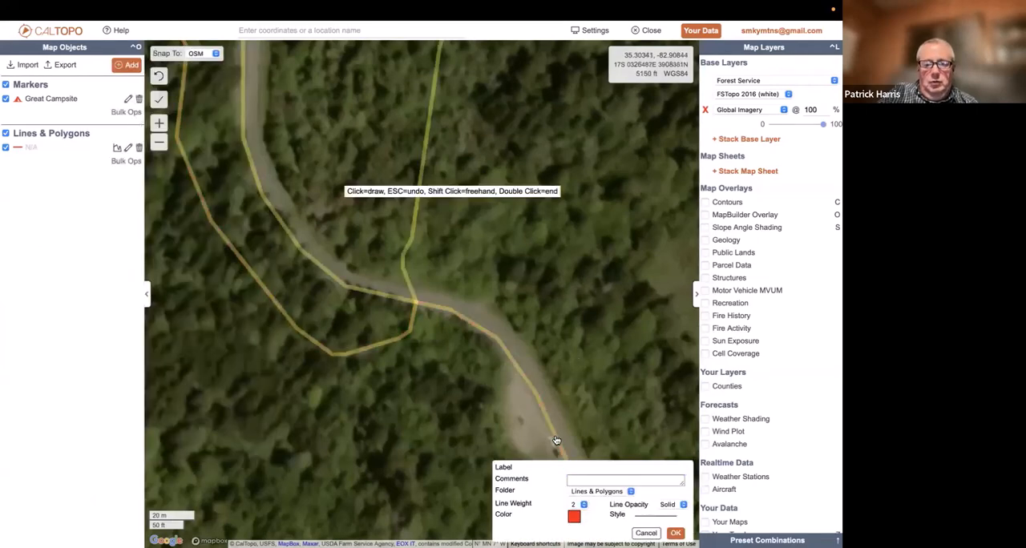
click(520, 370)
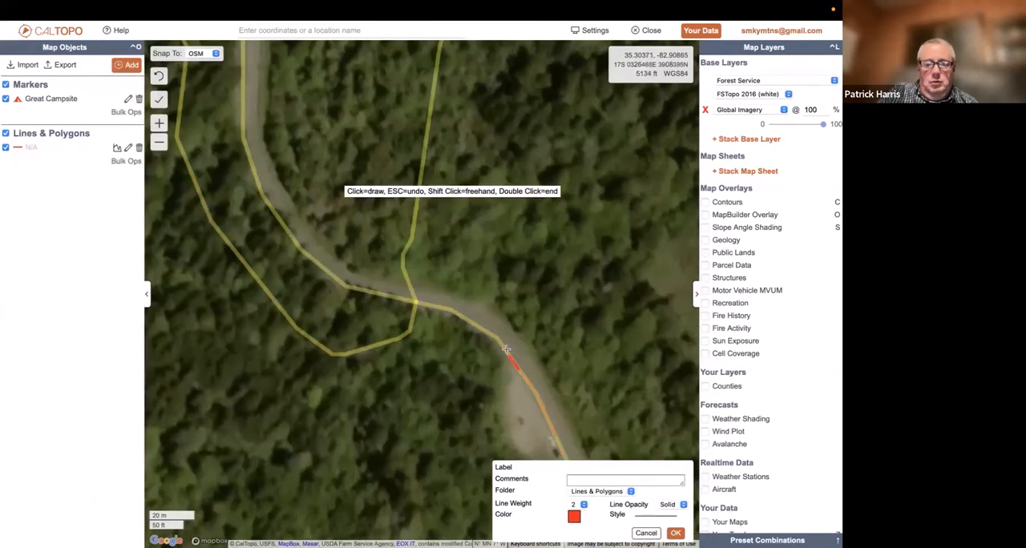
click(454, 312)
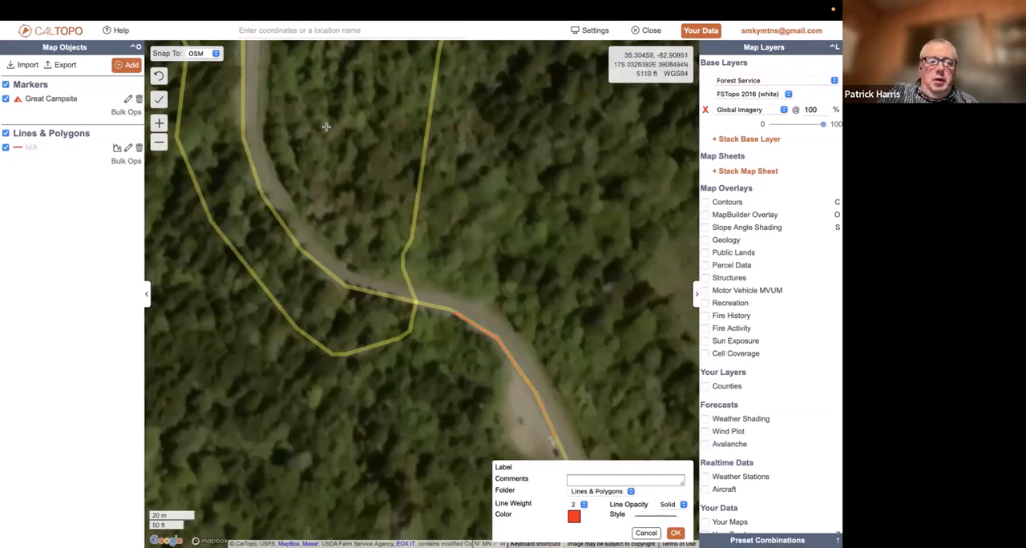
Continue the snapped line from the road onto the trail heading west and finish it at the end of the trail on Mount Hardy
click(159, 142)
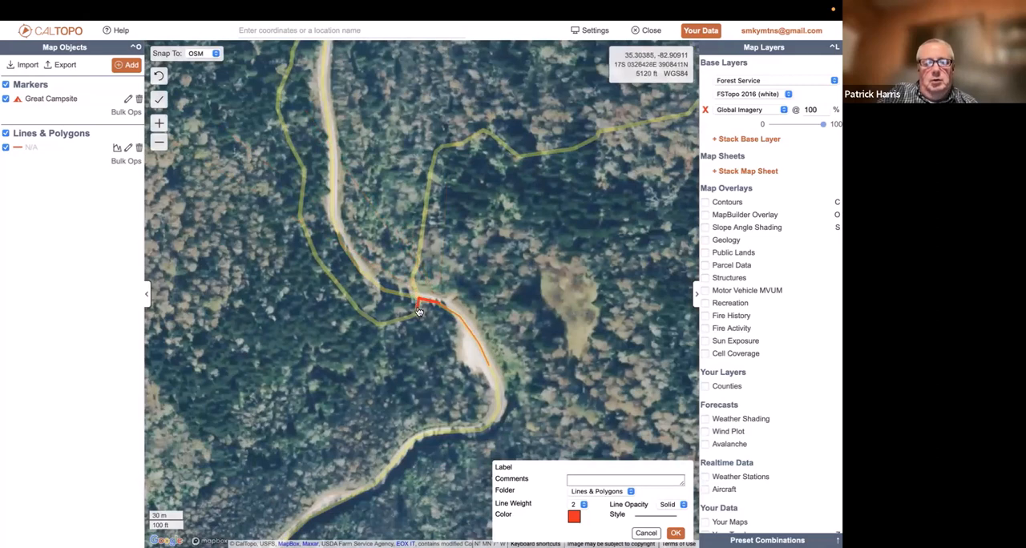
drag(418, 311, 362, 315)
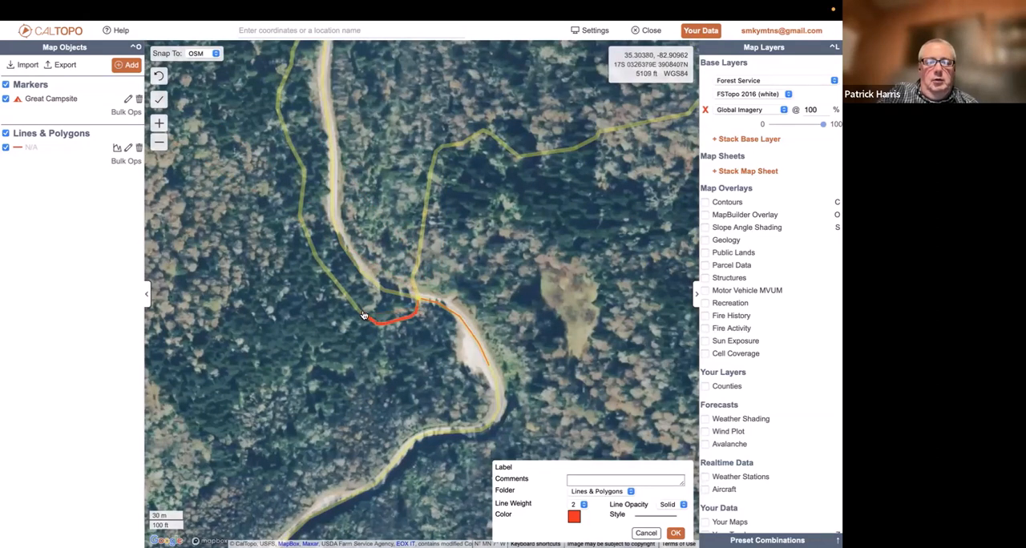
click(159, 144)
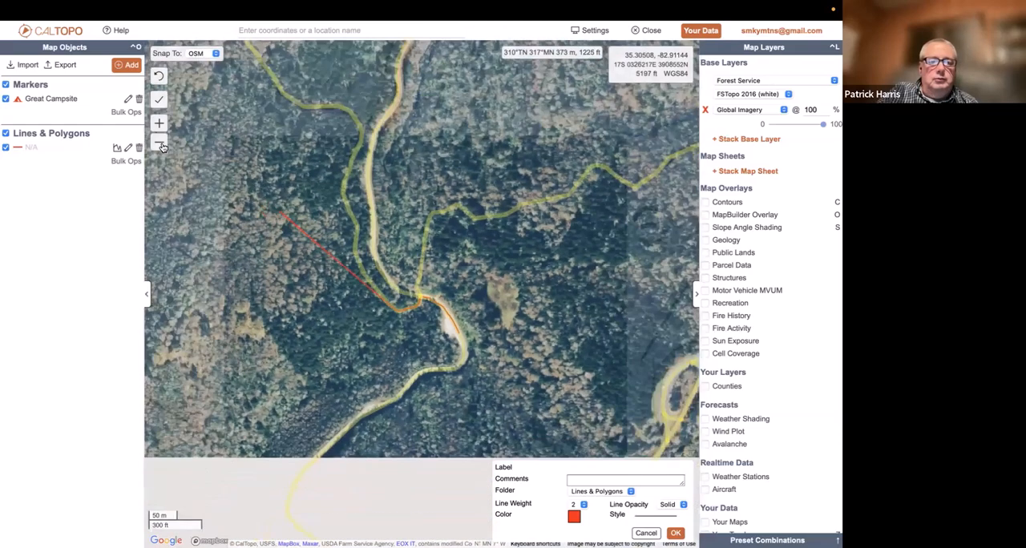
click(159, 144)
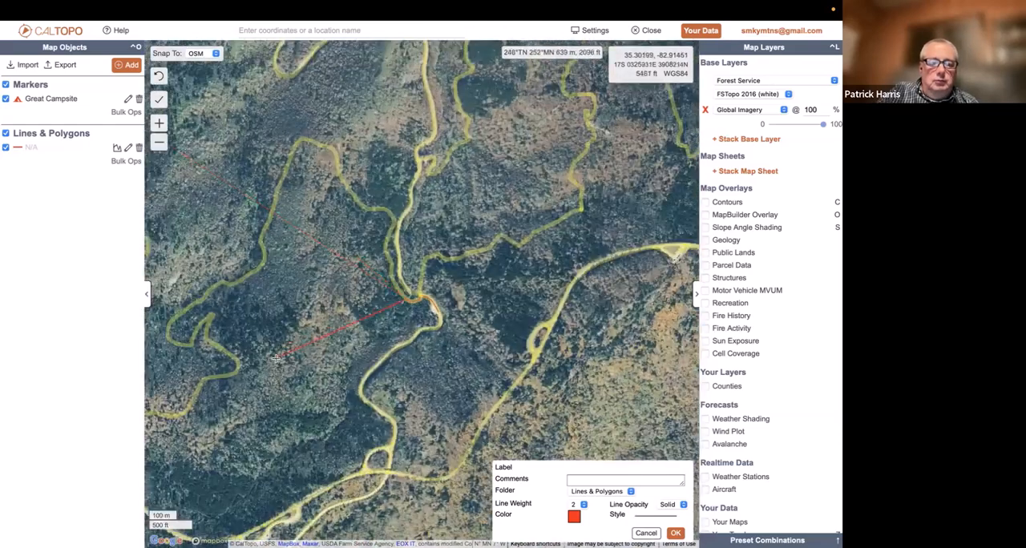
drag(275, 359, 576, 269)
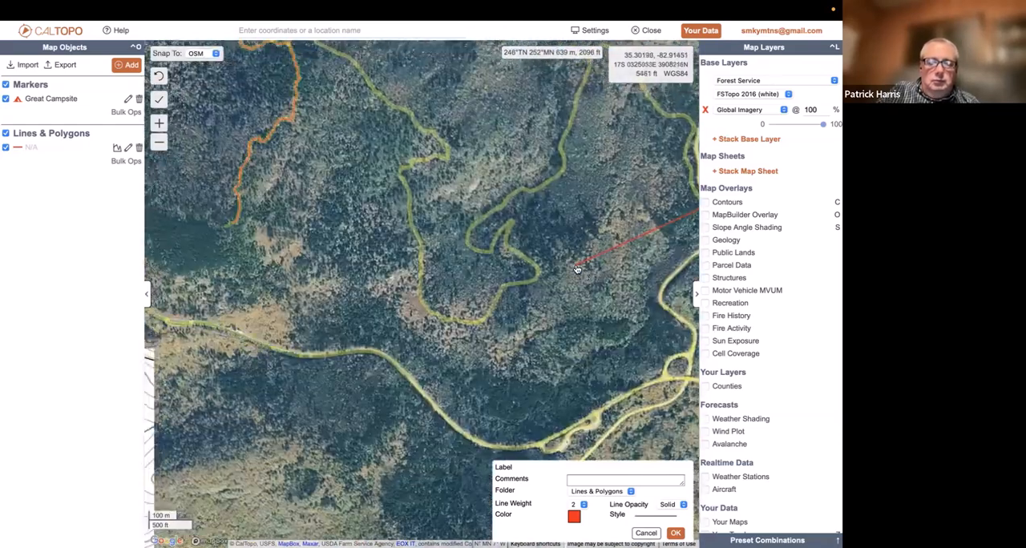
click(230, 229)
click(229, 230)
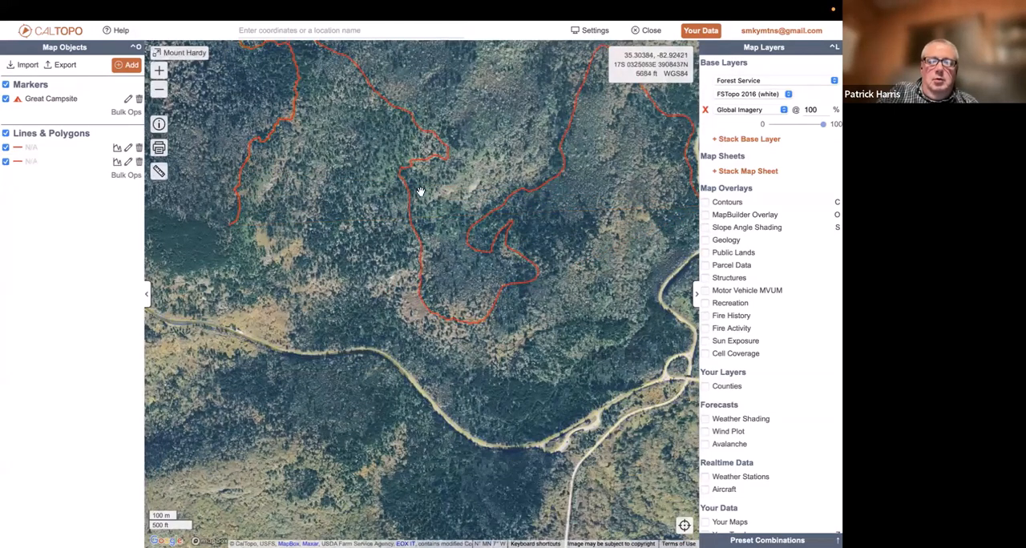
Set the Global Imagery layer to 0% and display the elevation profile of the new line from Highway 215 to Mount Hardy
click(517, 191)
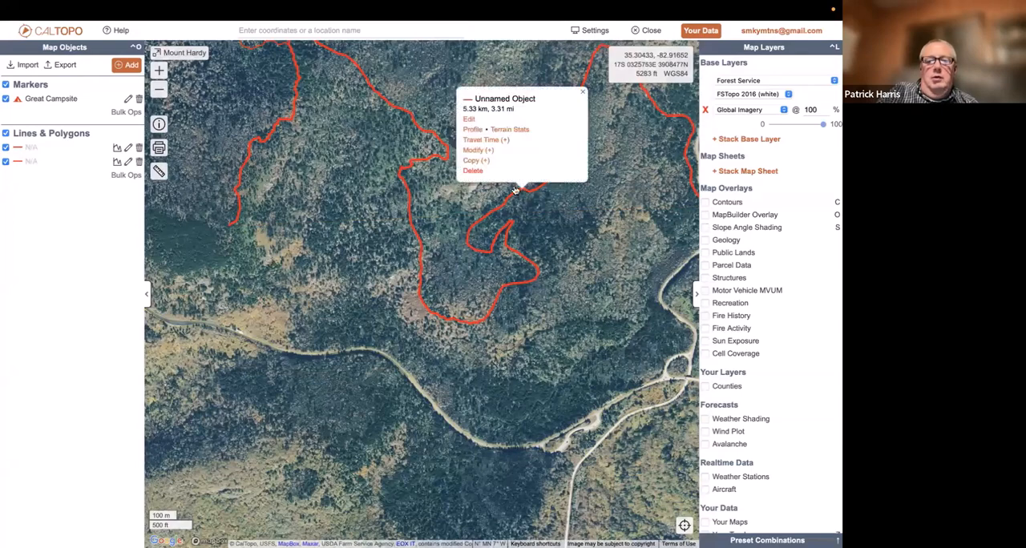
click(159, 90)
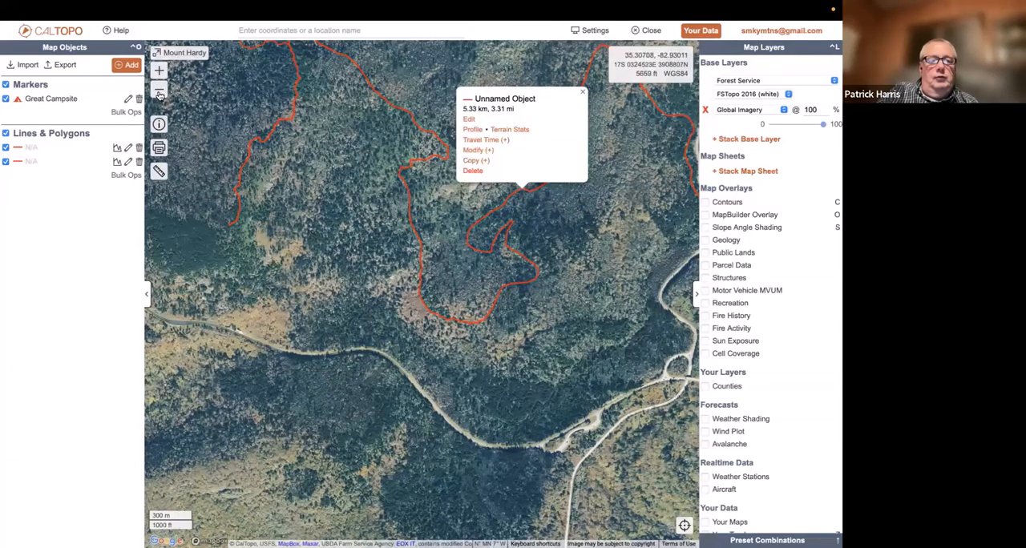
click(159, 90)
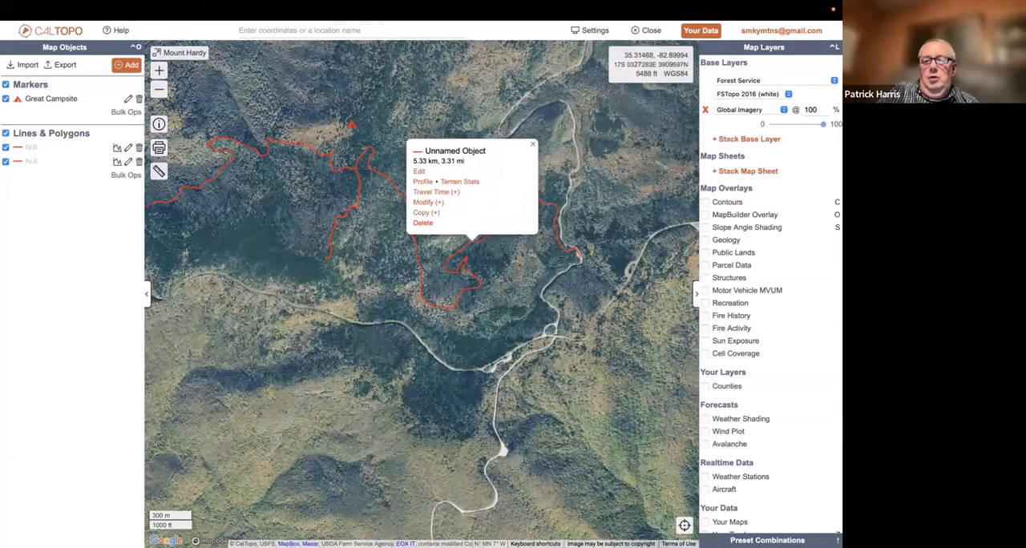
drag(822, 125, 739, 126)
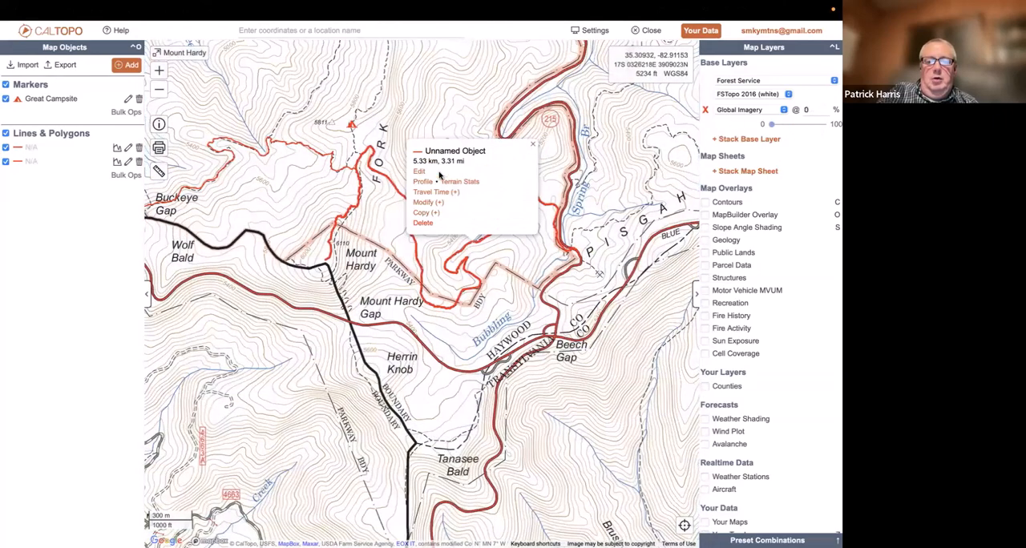
click(423, 182)
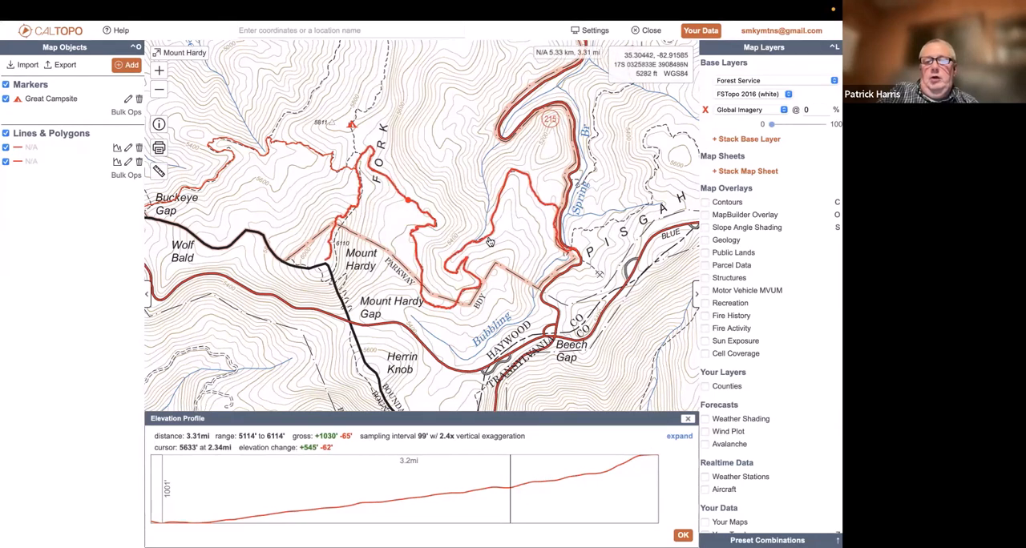
Close the elevation profile and start a new line snapped to OSM at the Fork Ridge trail's start near Sunburst and Mile 11
click(687, 420)
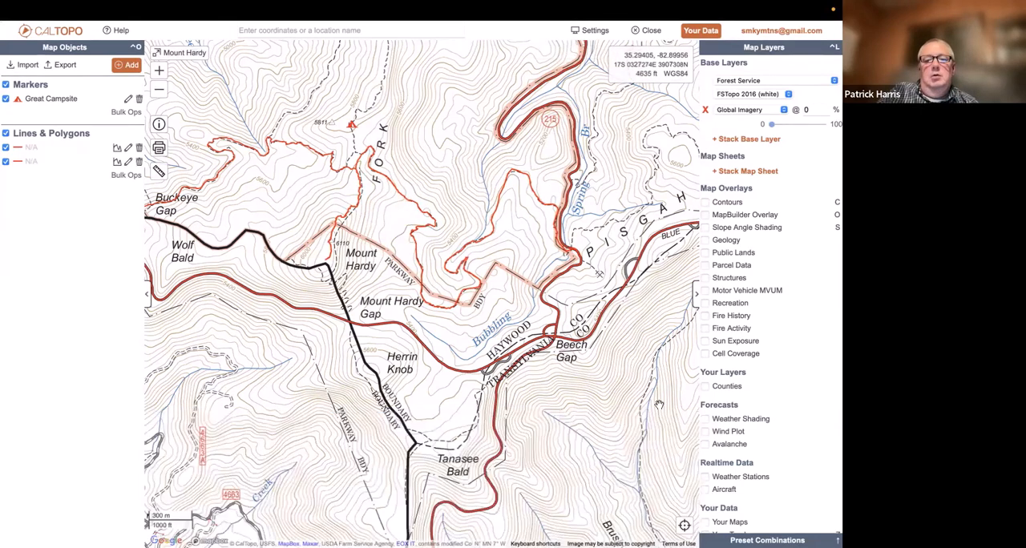
drag(488, 318, 468, 457)
drag(442, 247, 438, 474)
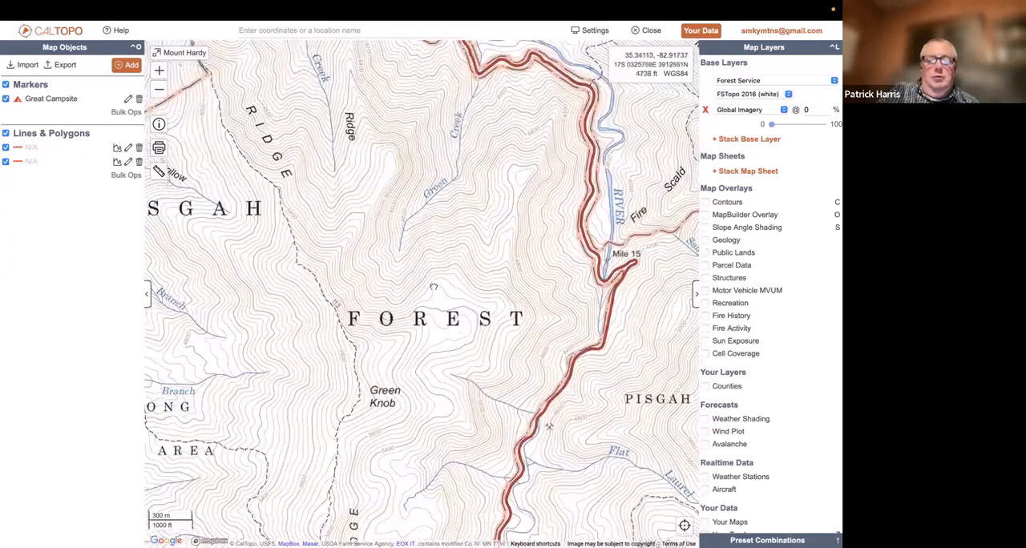
drag(433, 288, 505, 483)
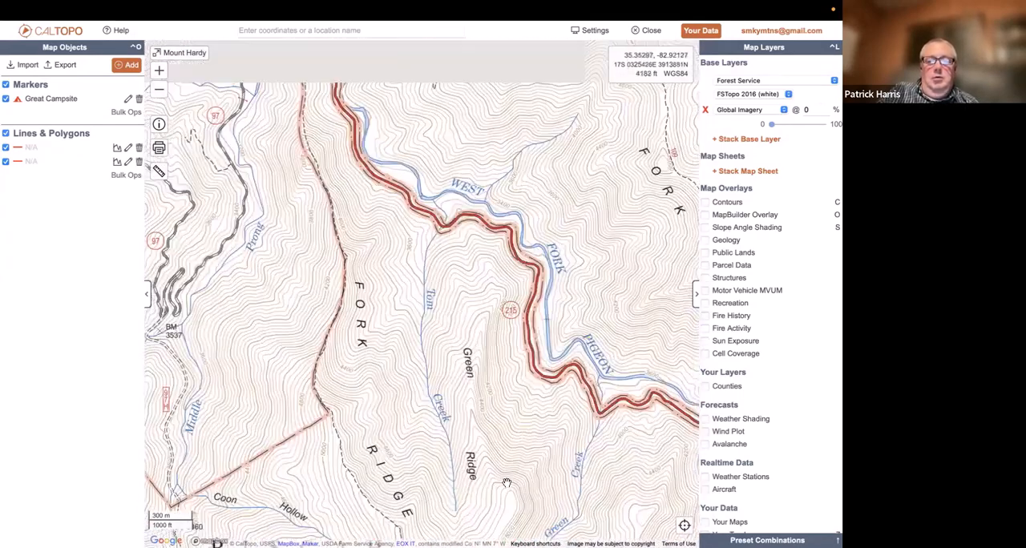
drag(495, 306, 514, 400)
drag(561, 321, 629, 388)
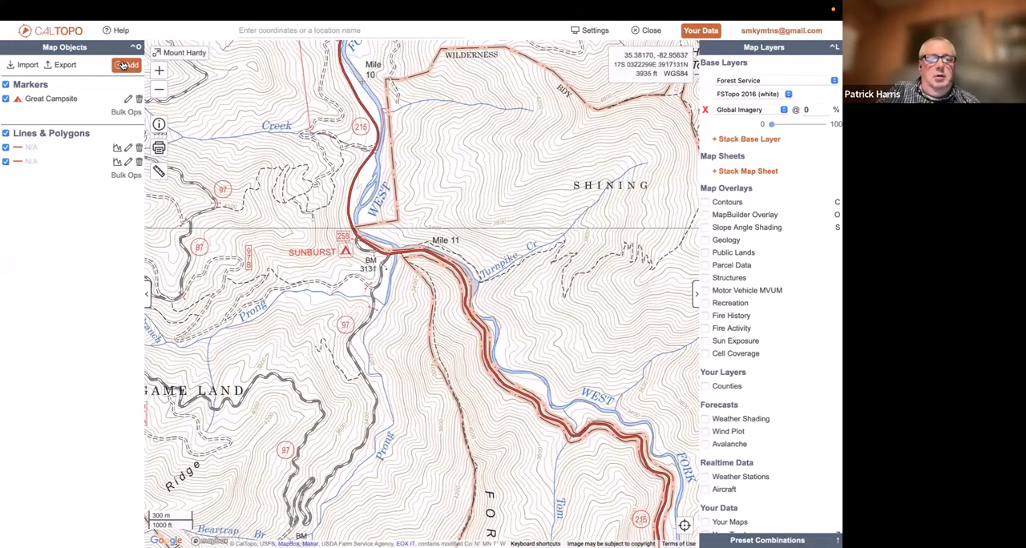
click(124, 65)
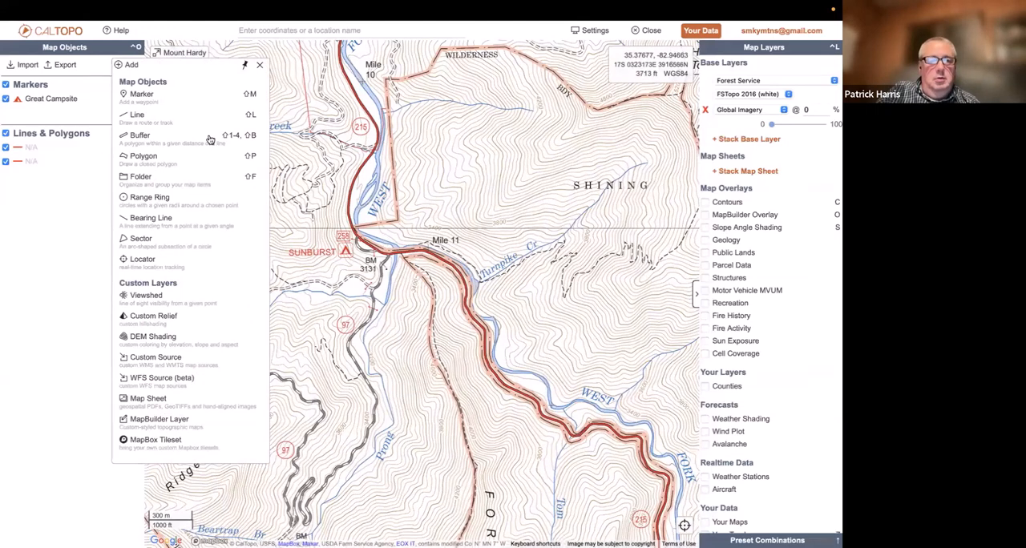
click(167, 118)
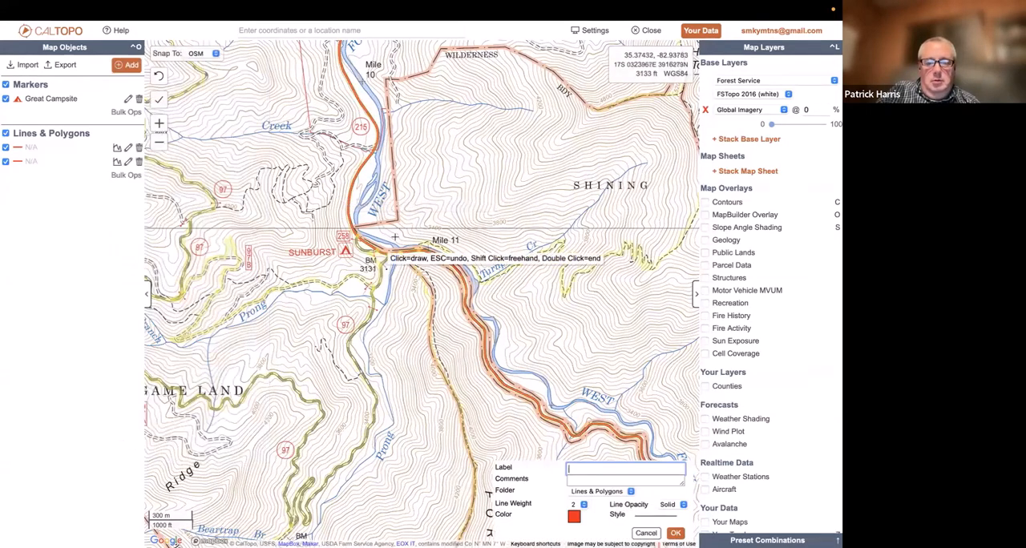
click(403, 257)
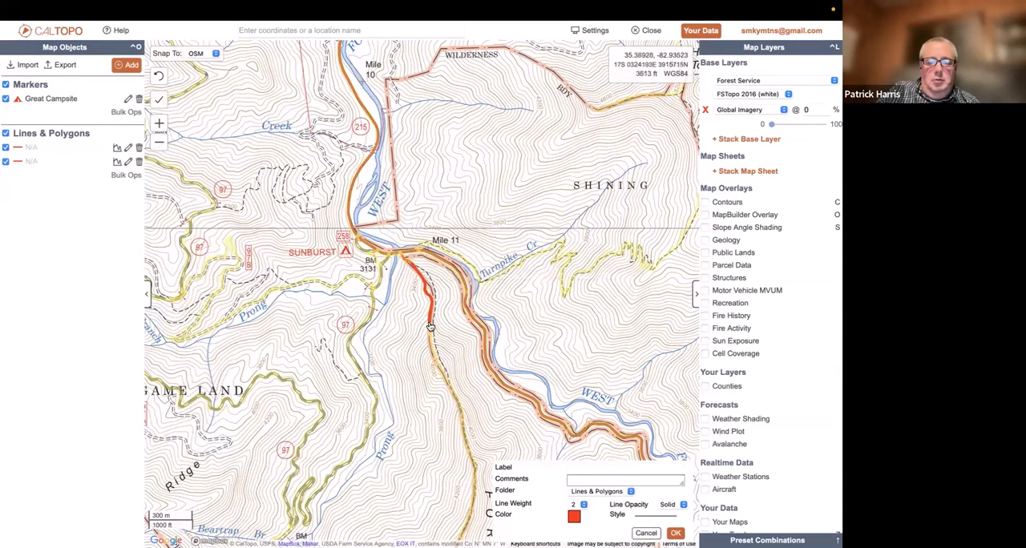
Trace the snapped line south along the Fork Ridge trail past Green Knob and finish it on Mount Hardy
click(468, 448)
drag(439, 496, 433, 113)
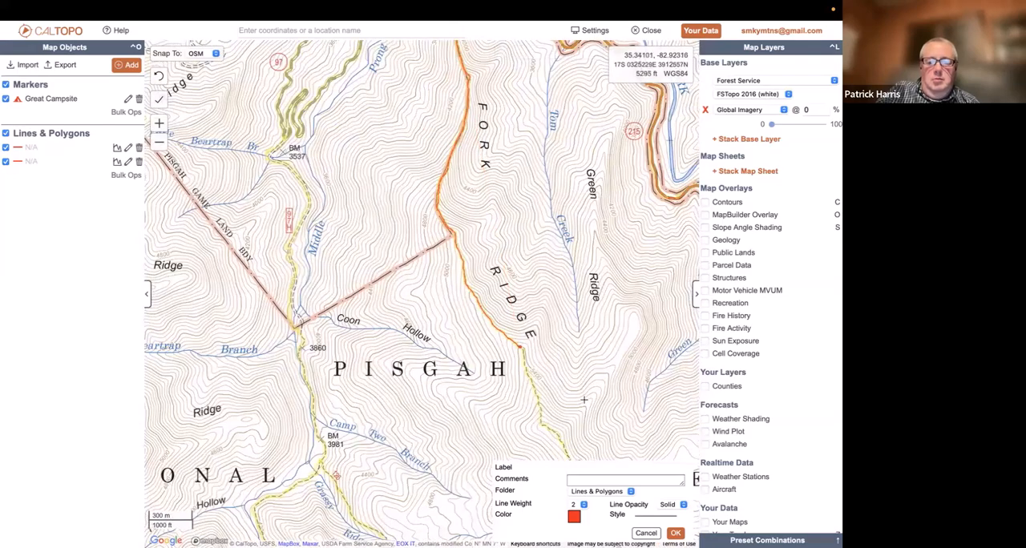
drag(589, 403, 511, 106)
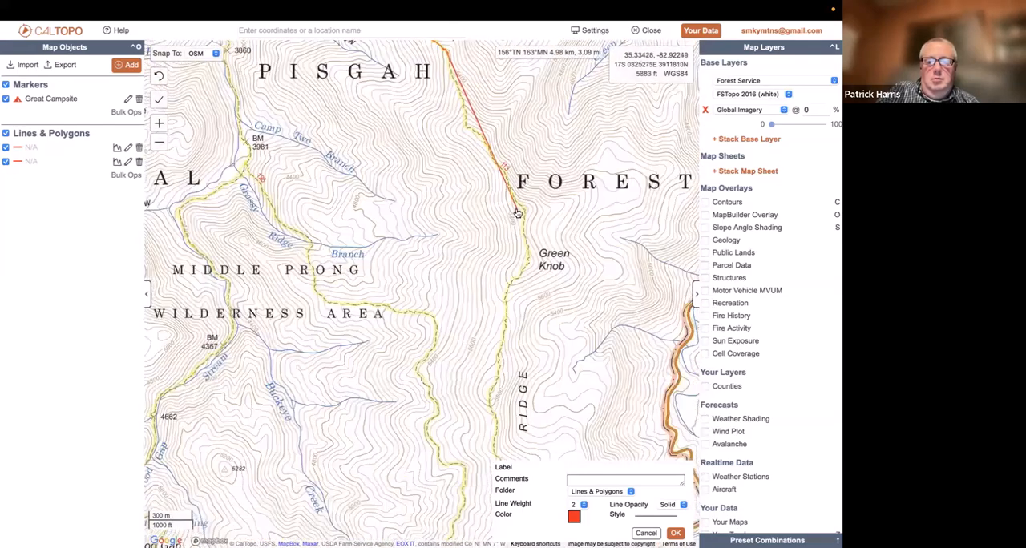
click(523, 217)
click(523, 216)
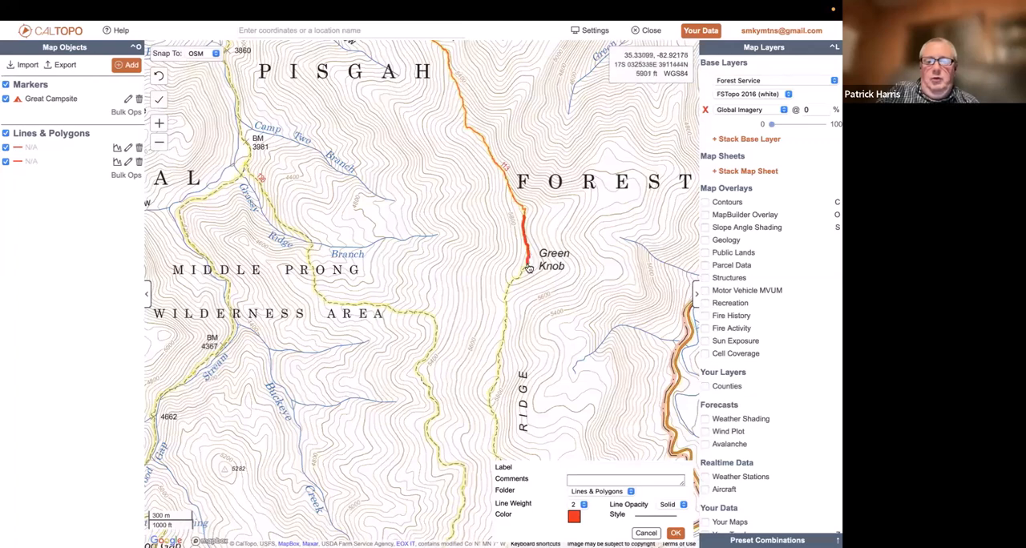
click(501, 353)
drag(536, 394, 555, 175)
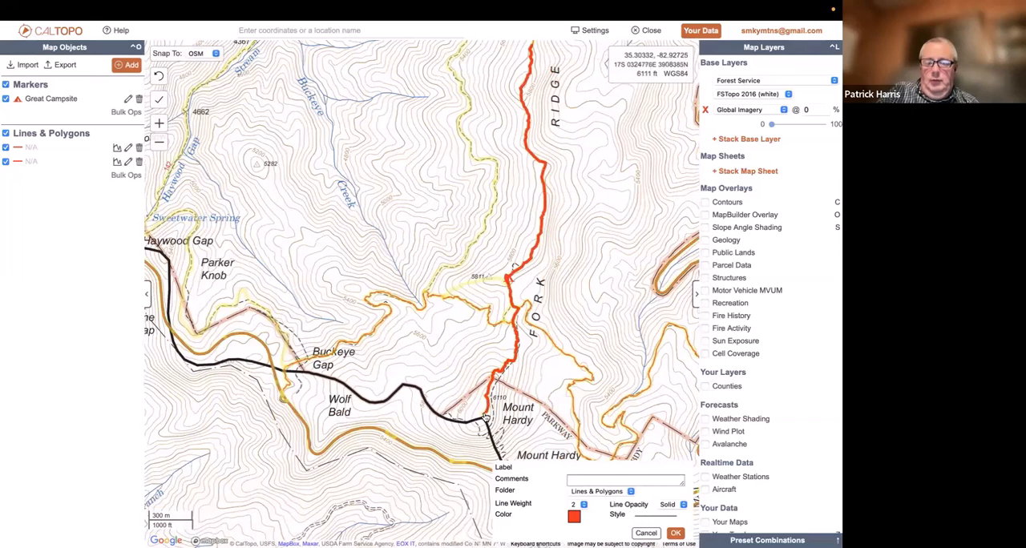
double_click(486, 416)
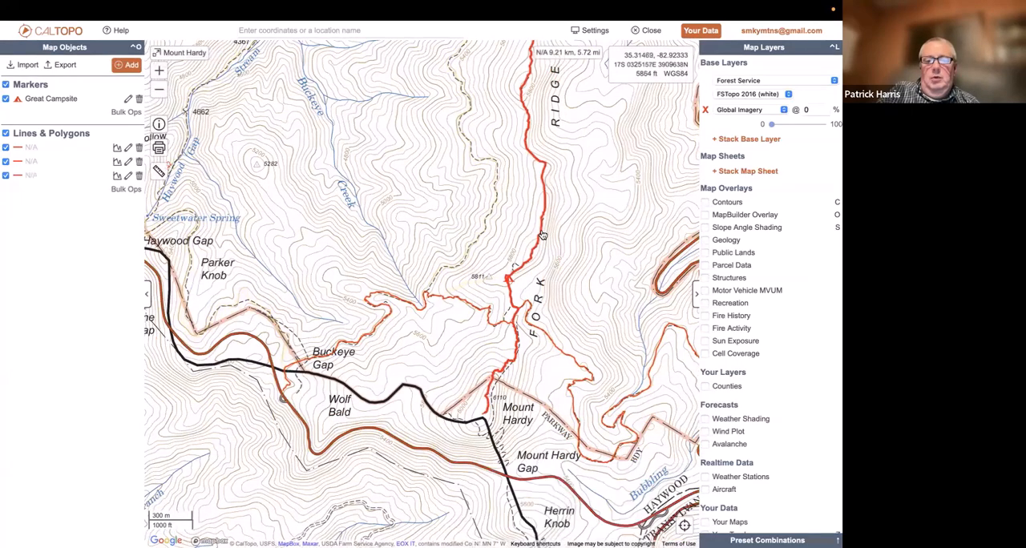
Review the elevation profile of the new Fork Ridge line and close it
click(542, 235)
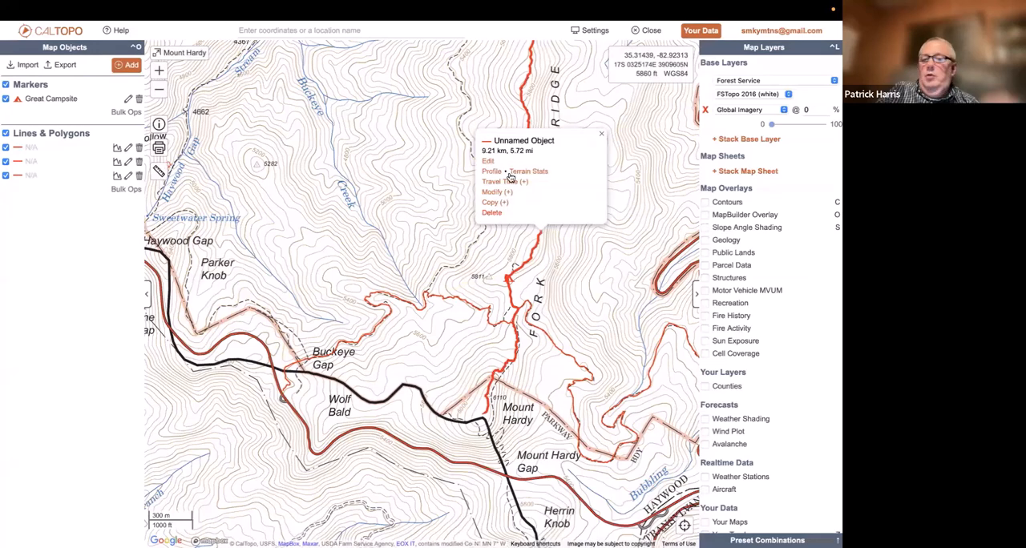
click(490, 171)
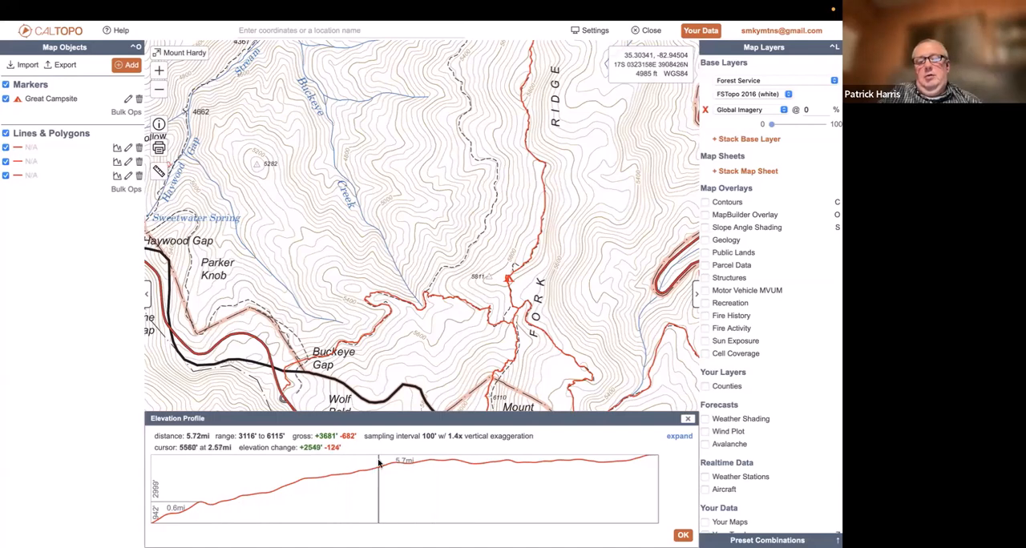
click(688, 421)
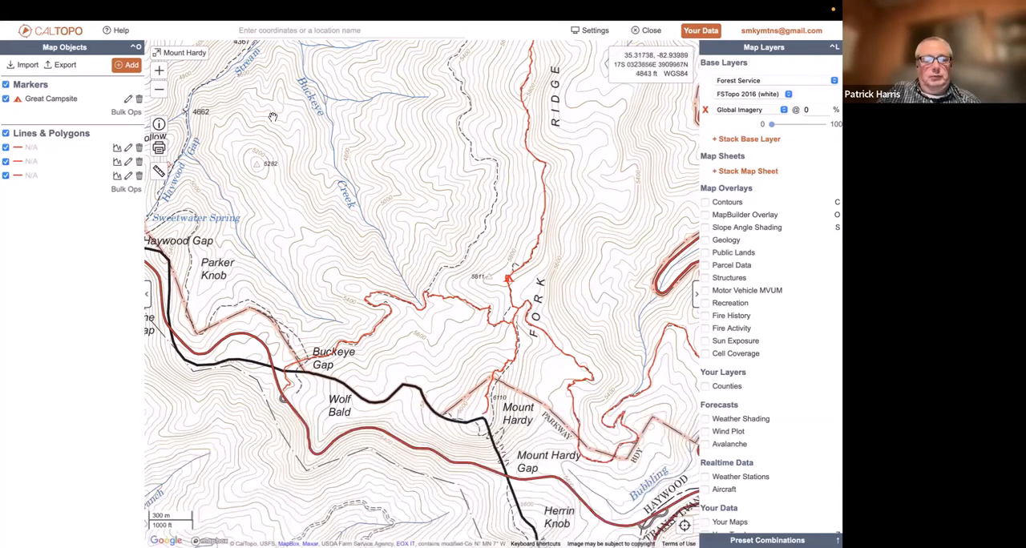
Locate the trail line running from Buckeye Gap toward Mount Hardy and open it for editing
click(158, 90)
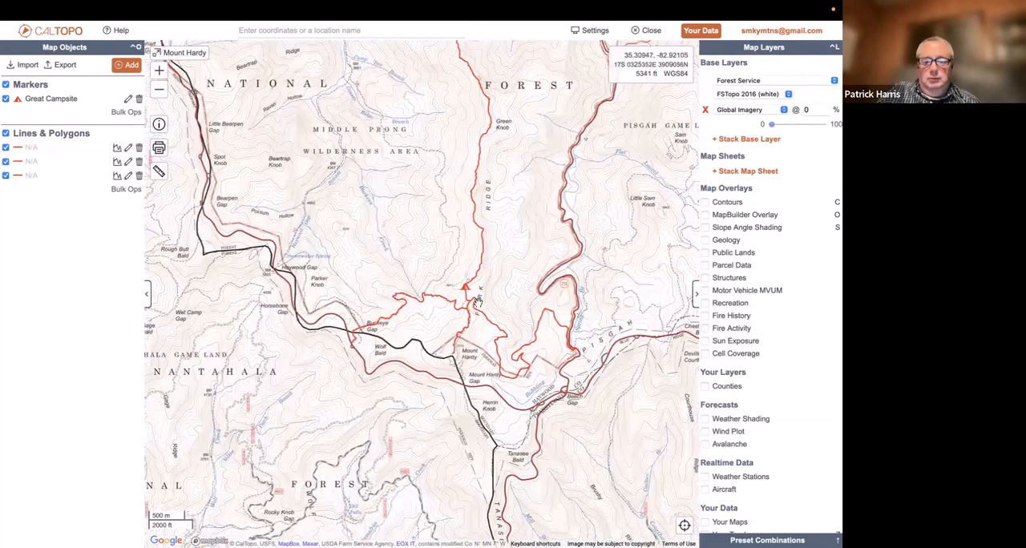
click(491, 322)
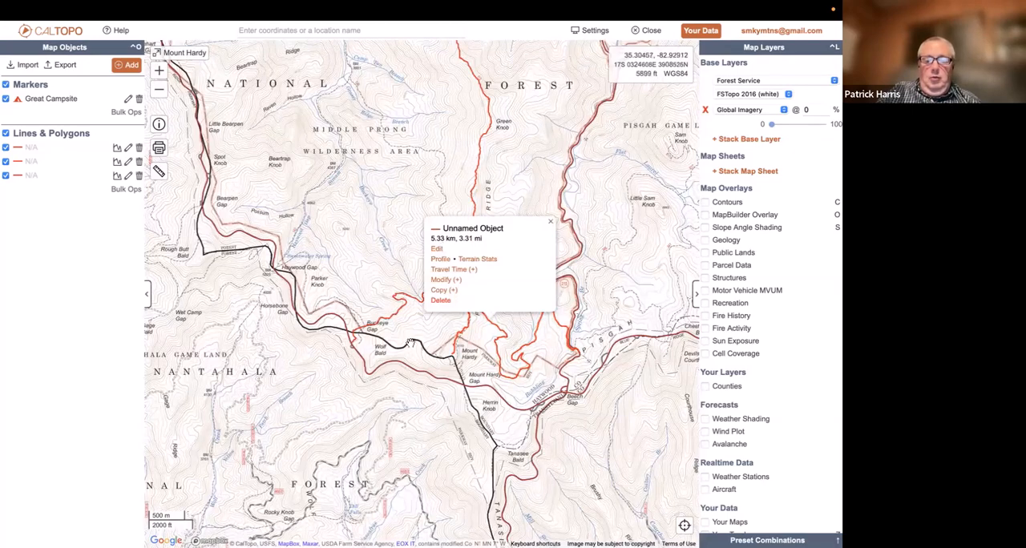
scroll(380, 270, up, 4)
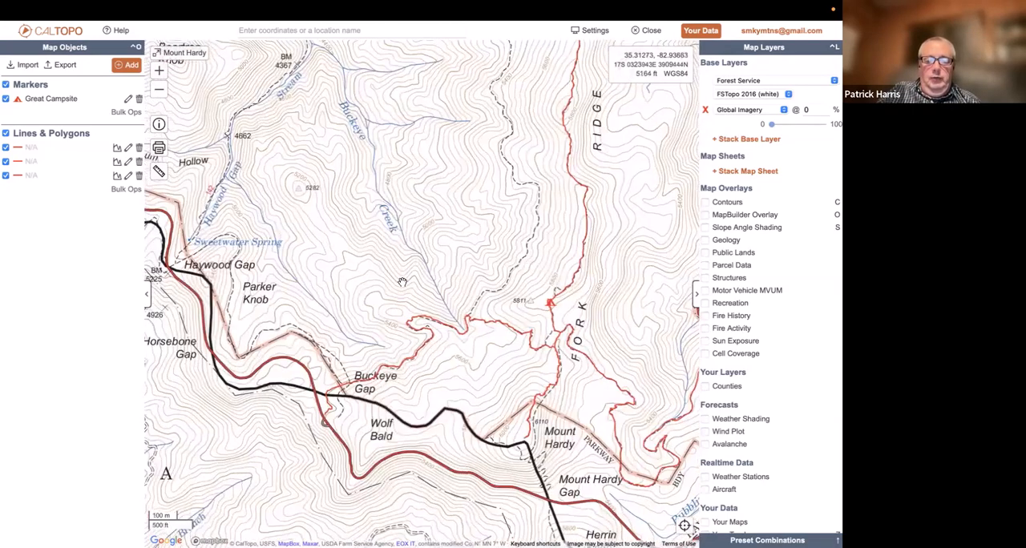
drag(452, 376, 412, 330)
click(454, 324)
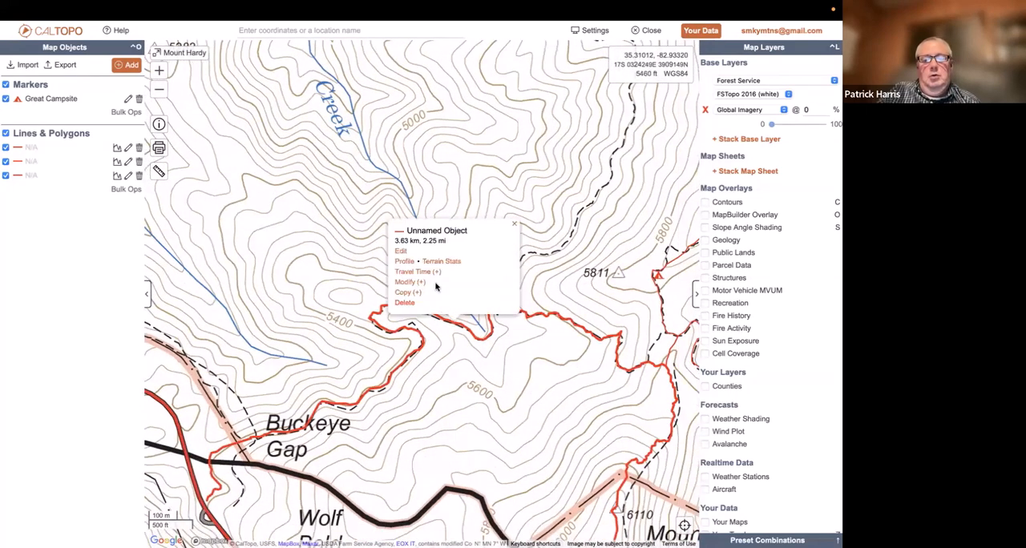
click(401, 253)
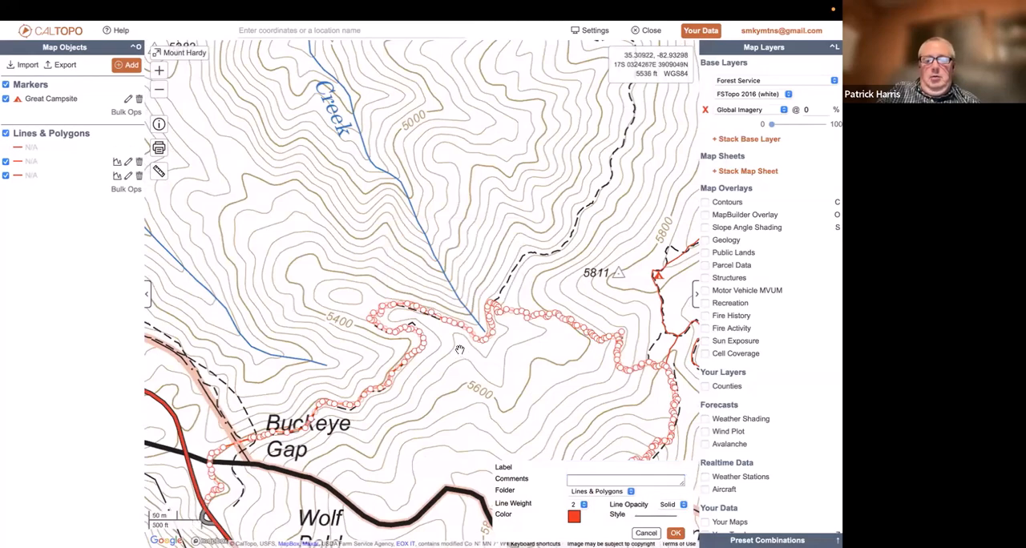
Reshape the Buckeye Gap line just west of the creek's head by moving its vertices uphill of the dashed trail and pulling out new midpoints
scroll(461, 352, up, 3)
scroll(441, 325, up, 1)
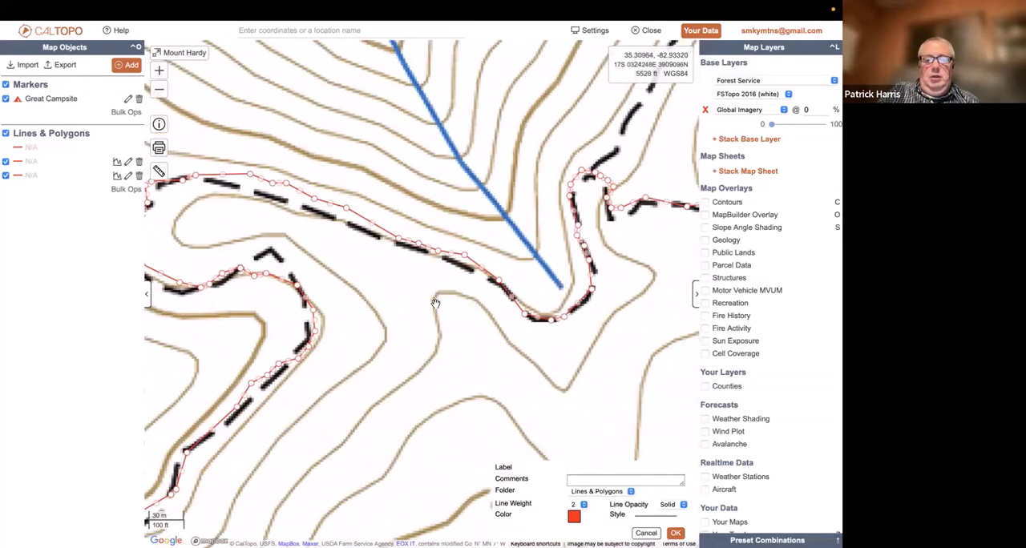
drag(414, 277, 405, 365)
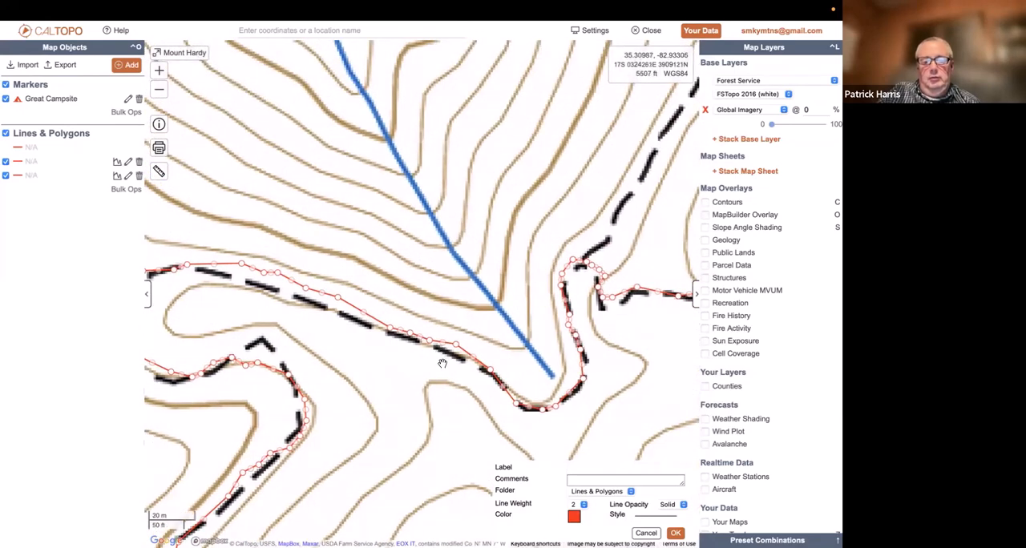
scroll(441, 363, up, 1)
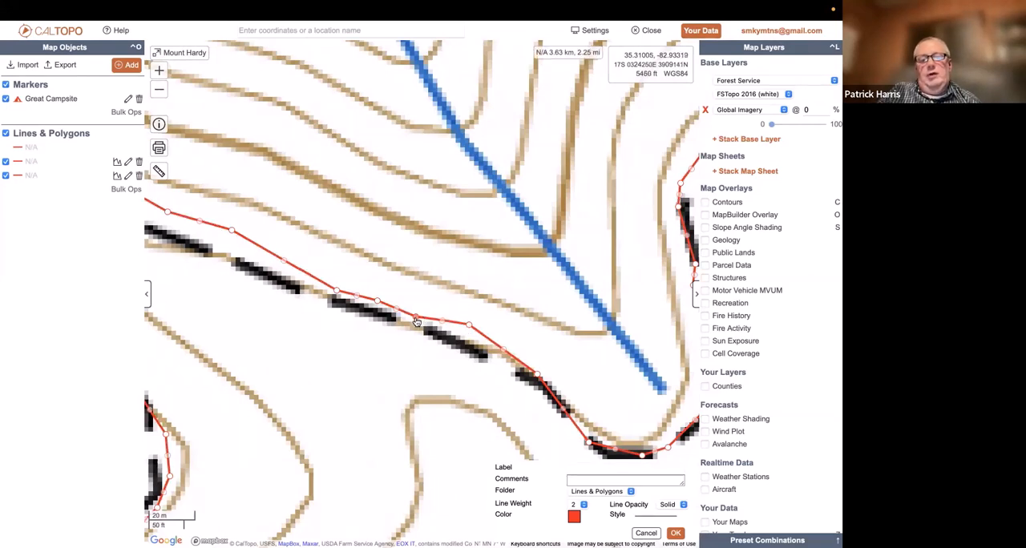
drag(417, 321, 342, 263)
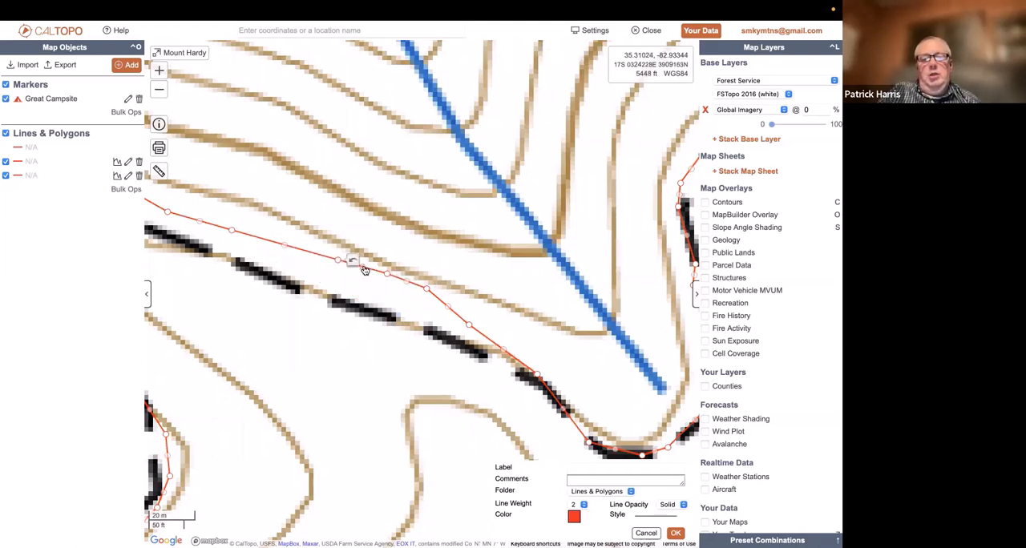
drag(364, 271, 377, 246)
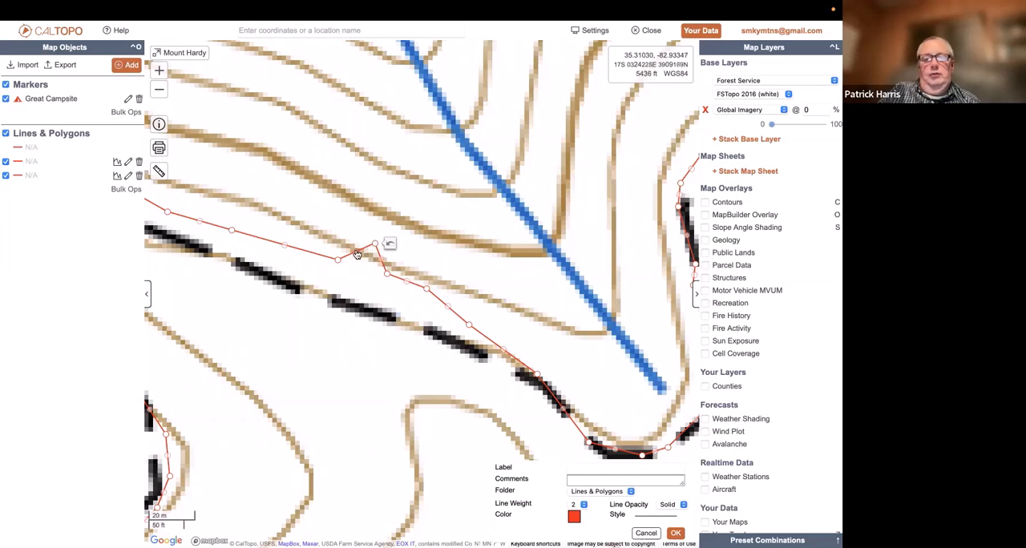
mouse_move(357, 253)
mouse_down()
mouse_move(351, 243)
mouse_move(373, 261)
mouse_up()
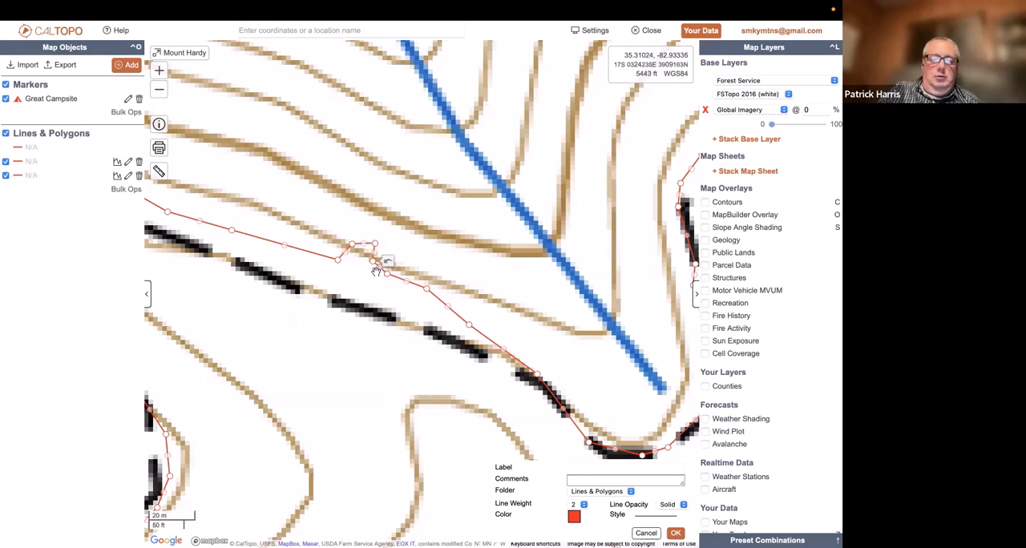
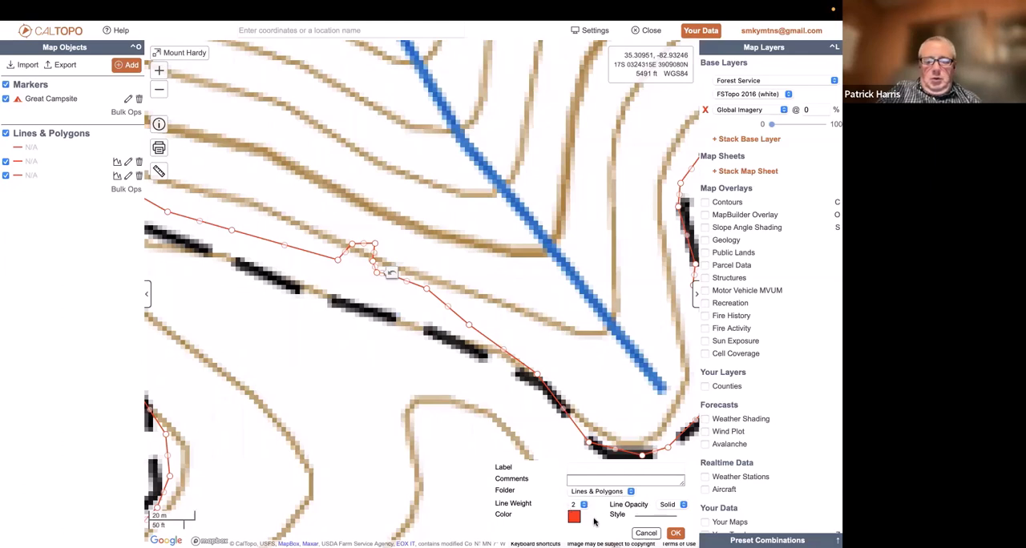
Check the opacity and line style choices for the Buckeye Gap line and leave its edit without saving
click(677, 505)
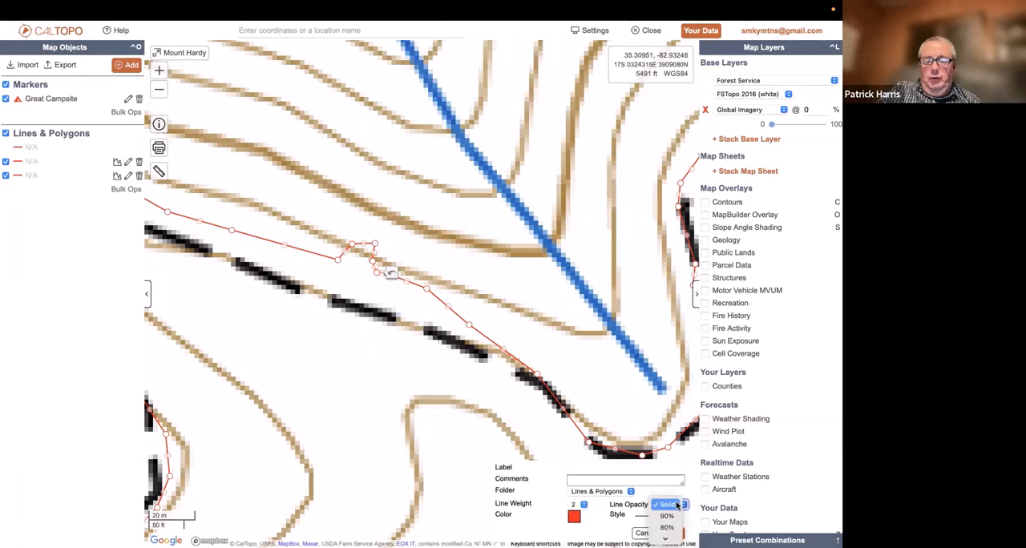
click(672, 505)
click(650, 518)
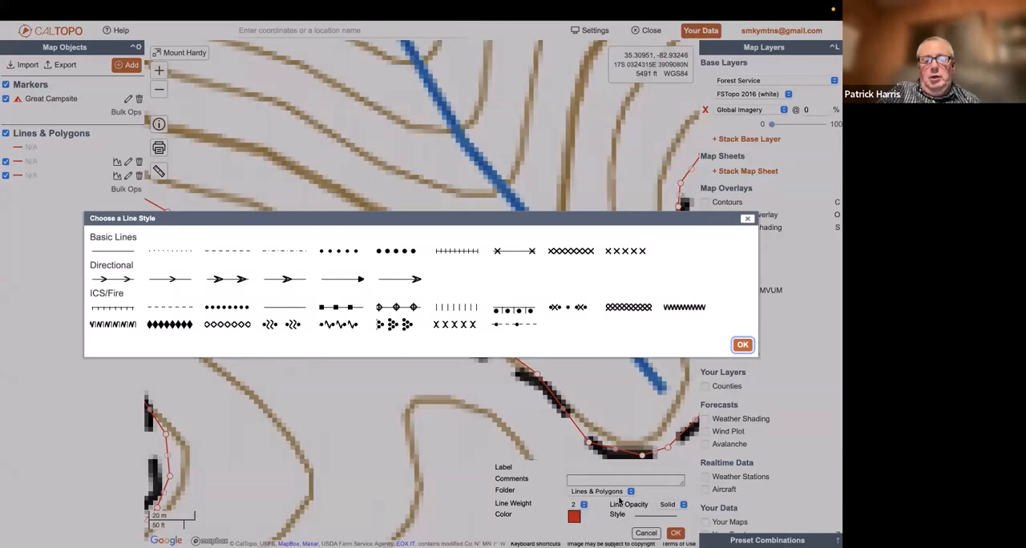
click(742, 344)
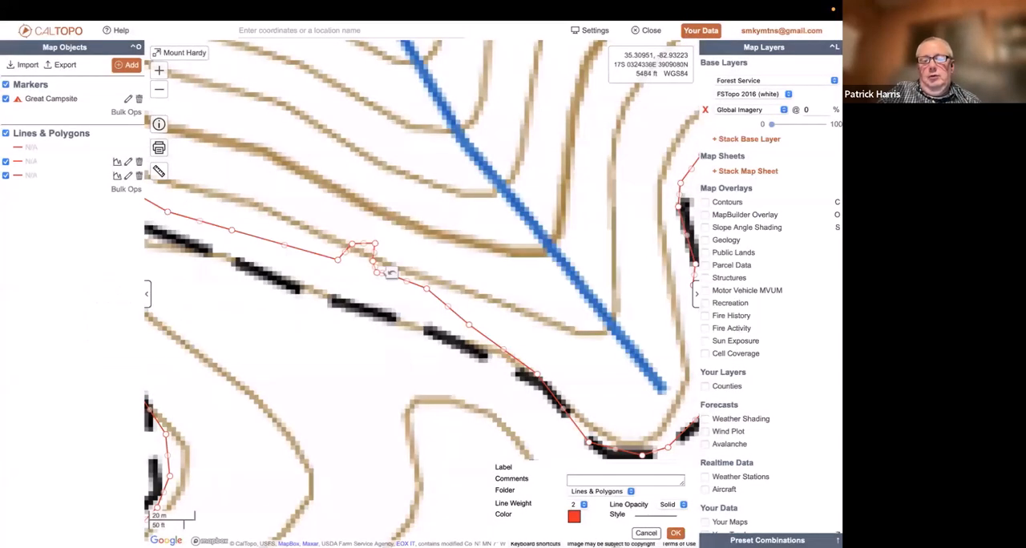
Change the color of the trail line running from Mount Hardy east toward Highway 215 to blue
click(158, 94)
click(159, 94)
click(158, 95)
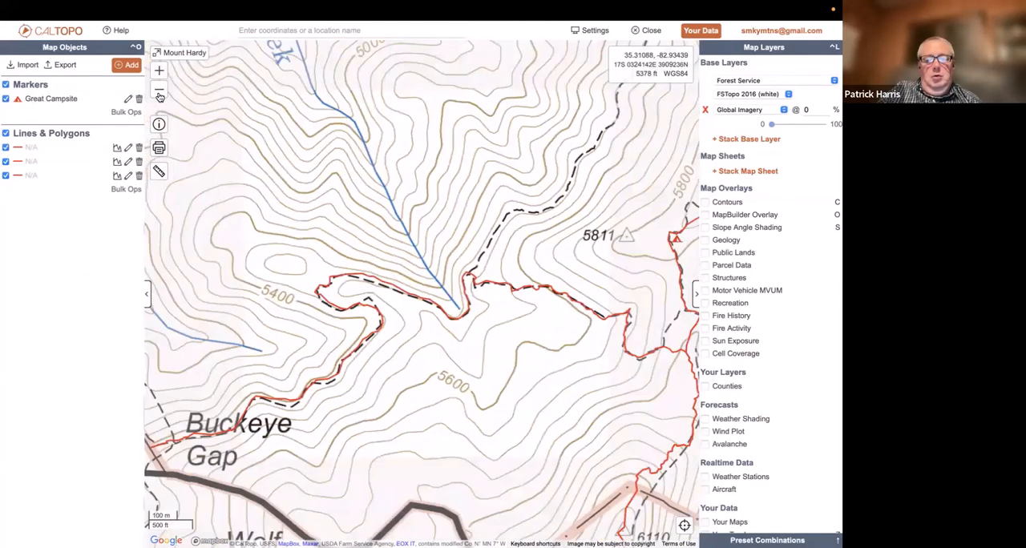
click(159, 94)
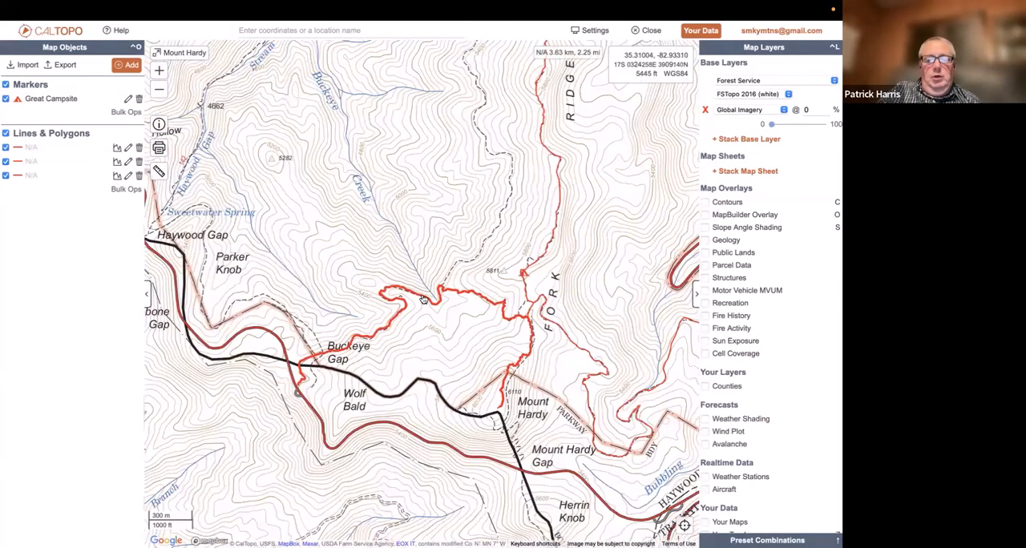
click(423, 299)
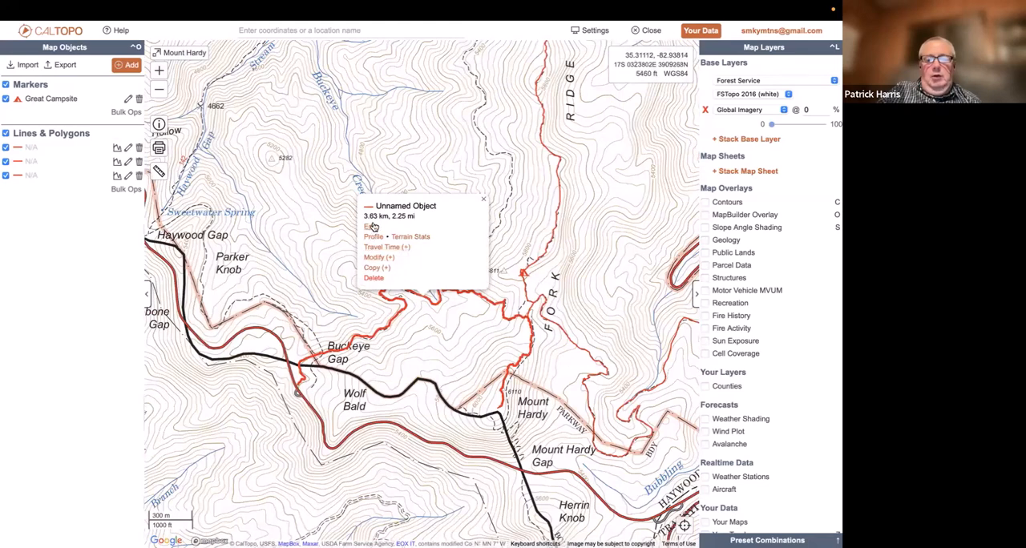
click(577, 350)
click(525, 277)
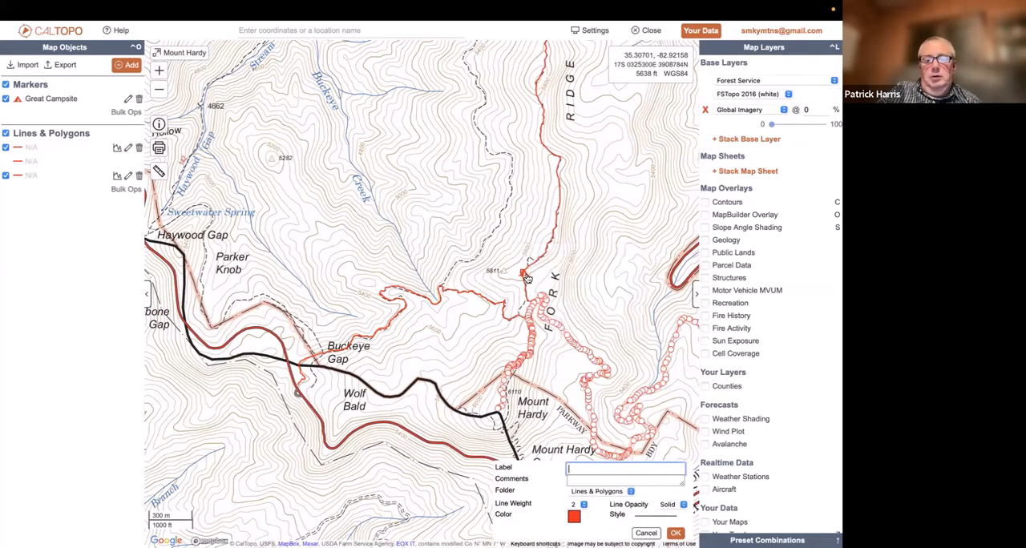
click(575, 518)
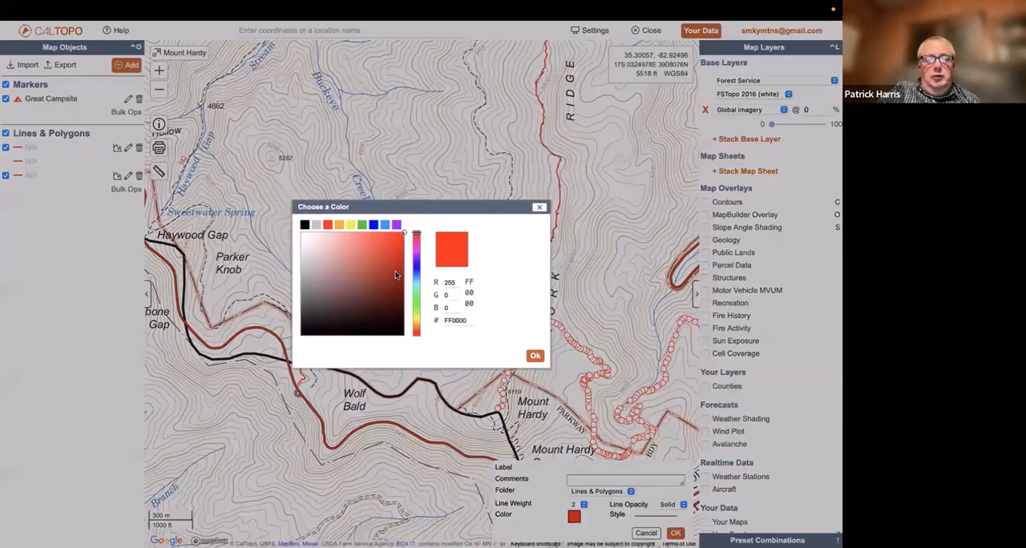
click(374, 225)
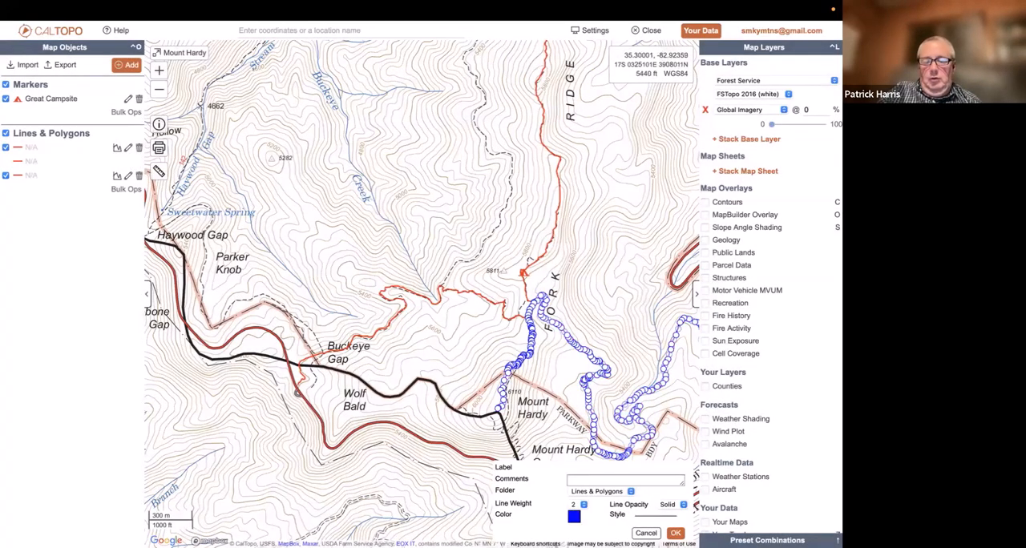
click(675, 533)
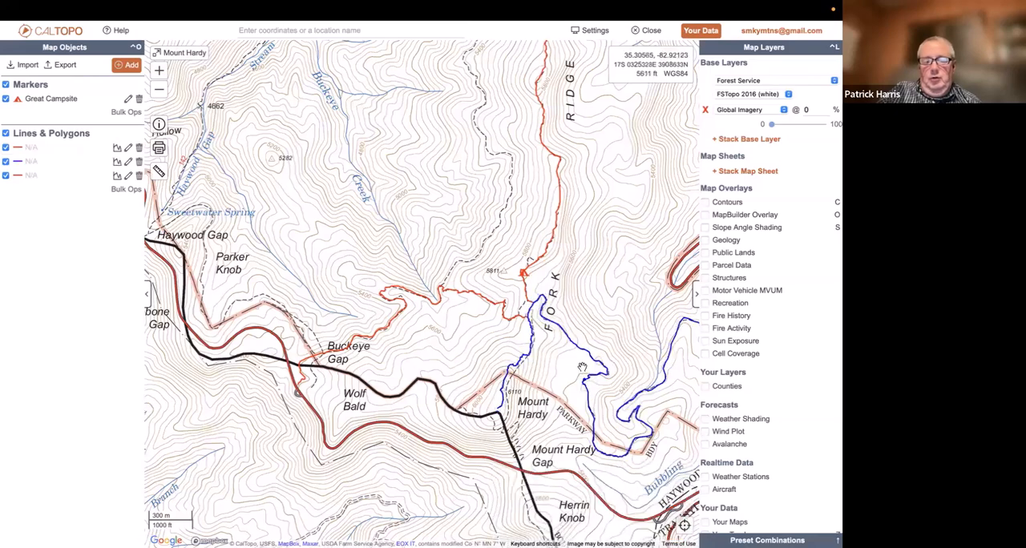
Give the Fork Ridge trail line the medium round-dot style from the basic line styles and save it
click(553, 245)
click(503, 173)
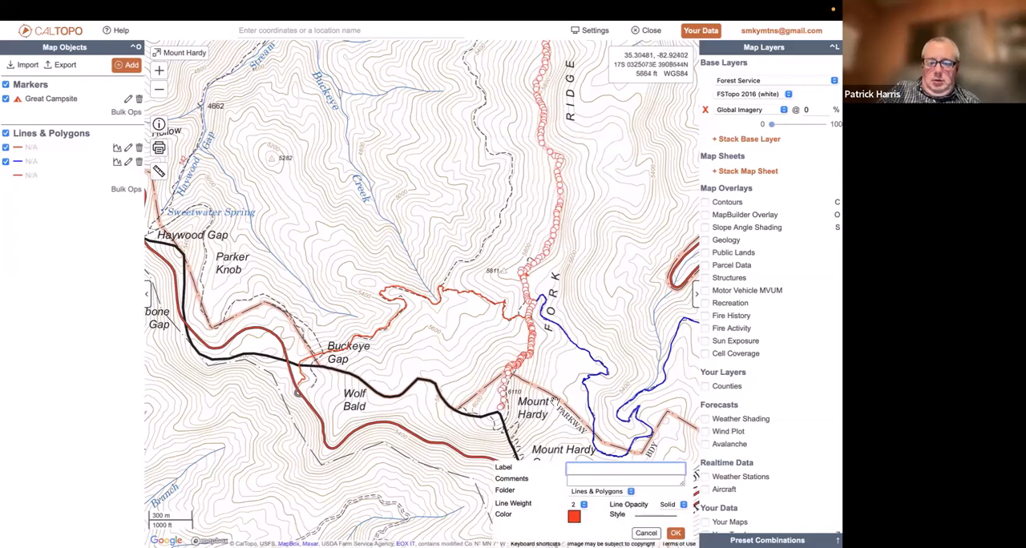
click(642, 519)
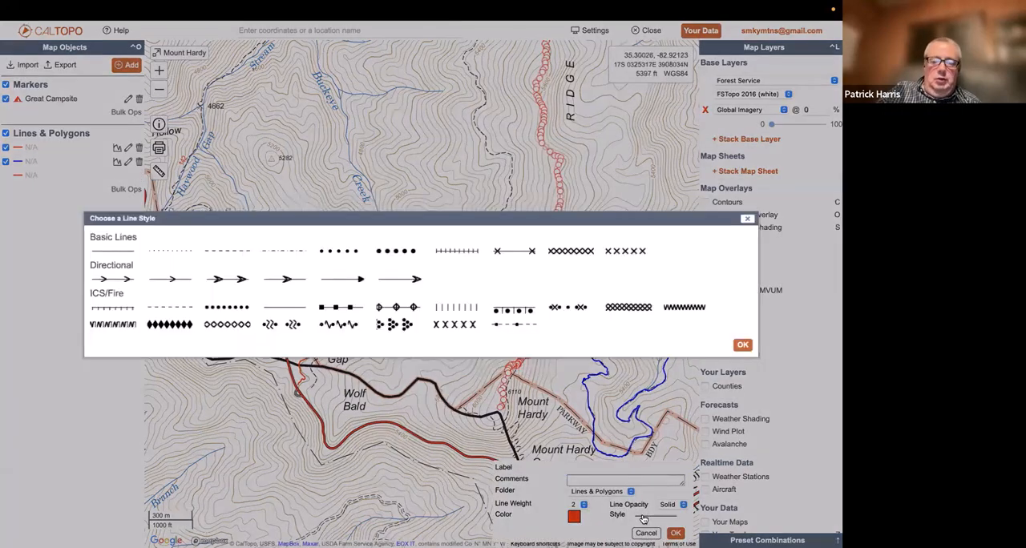
click(350, 253)
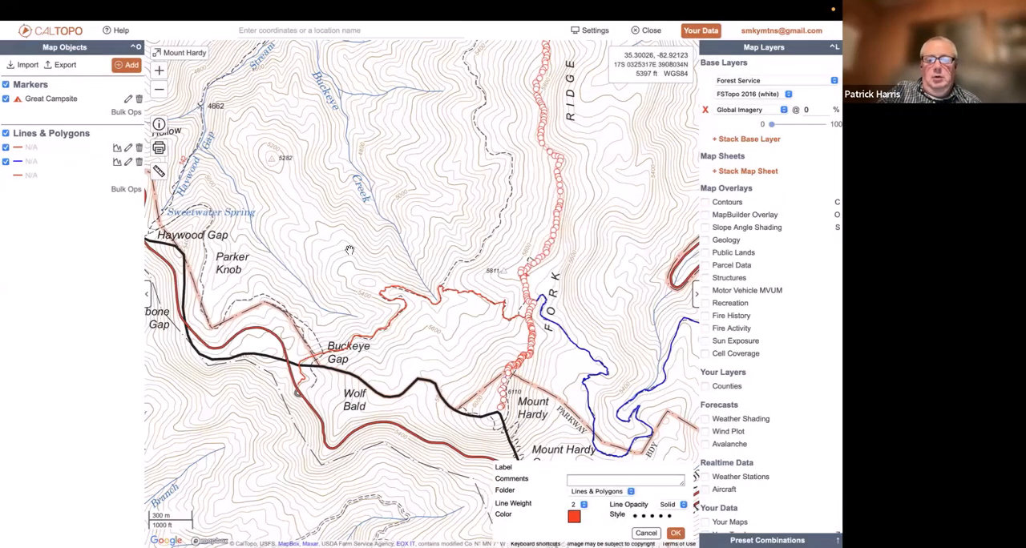
click(675, 533)
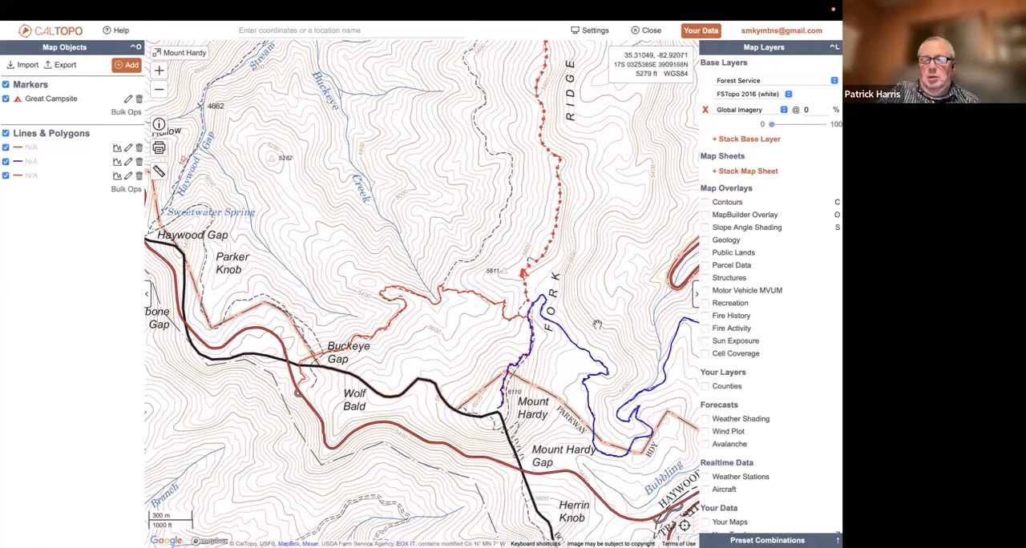
Check the details of the blue line east of Mount Hardy and close them
drag(512, 286, 440, 265)
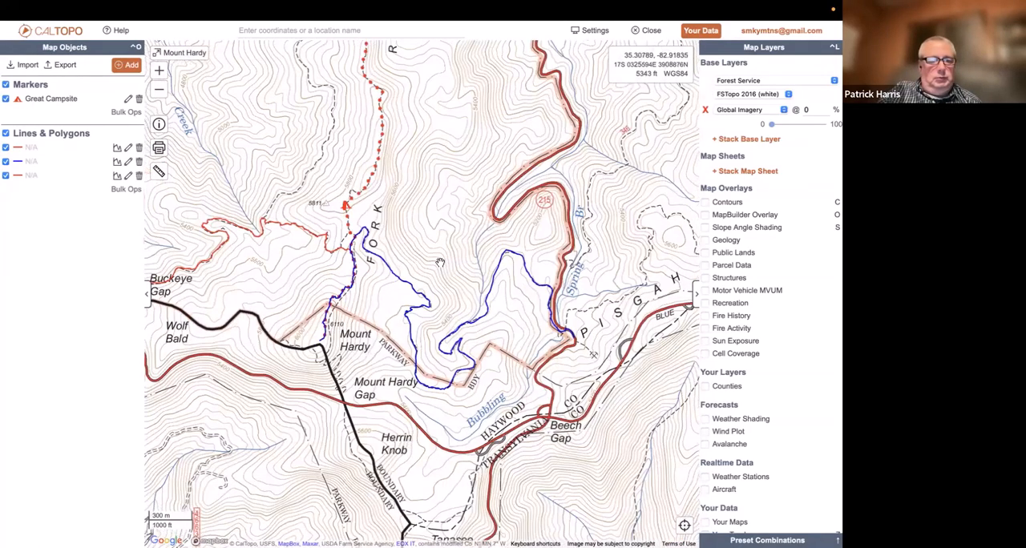
click(488, 306)
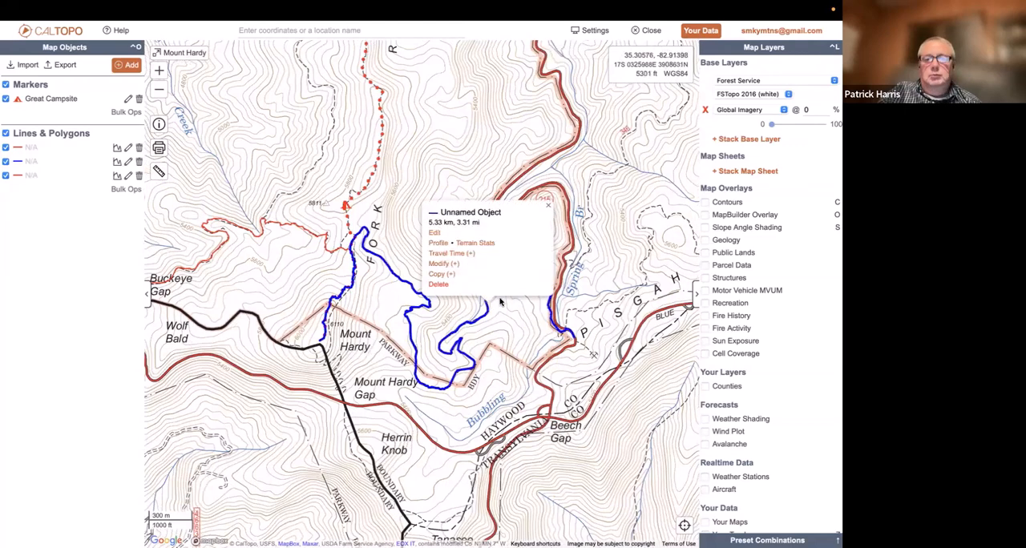
mouse_move(597, 7)
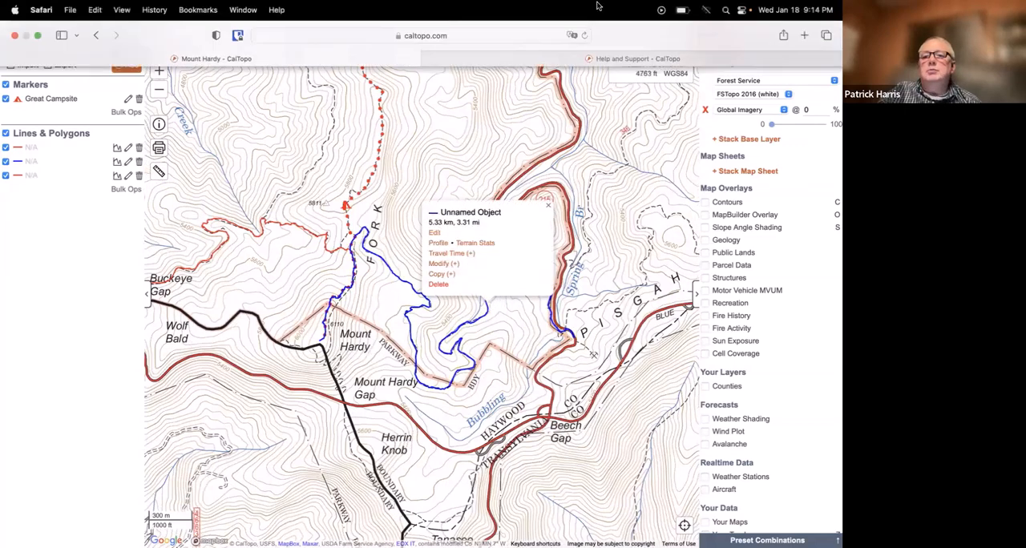
click(491, 127)
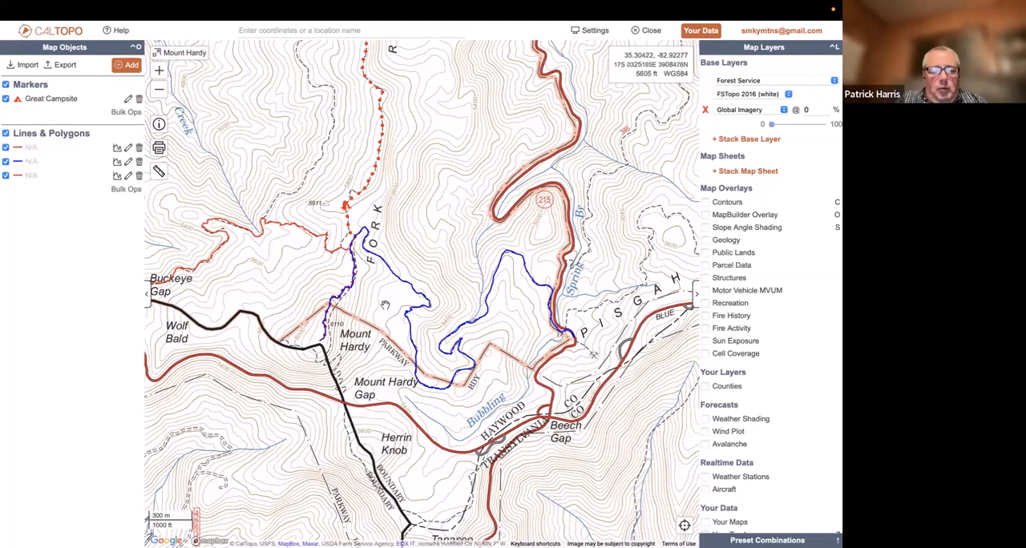
Draw a line about 1.1 km long from the road at Mount Hardy Gap up the east slope to the trail north of Mount Hardy, and check its details
drag(382, 302, 438, 302)
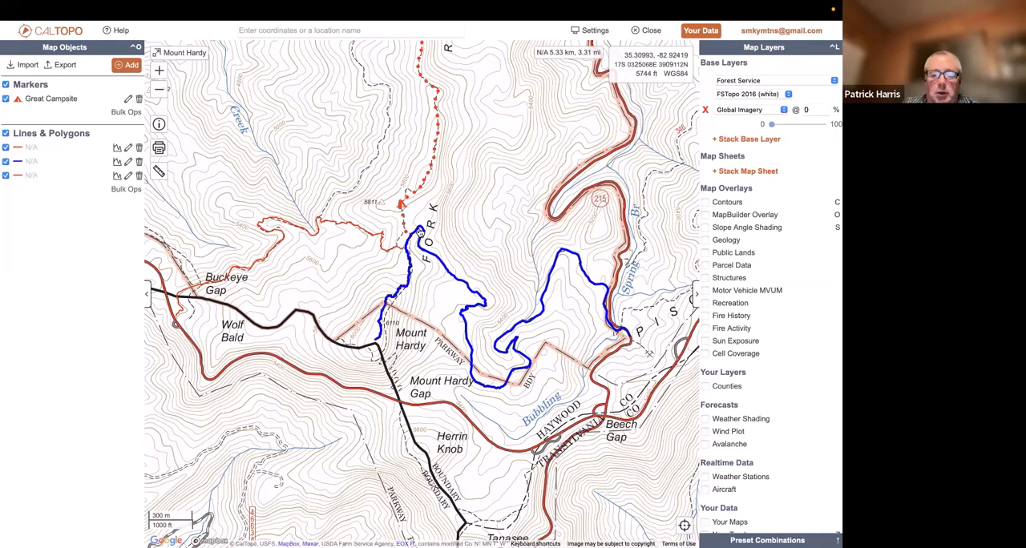
drag(443, 395, 387, 373)
scroll(392, 371, up, 1)
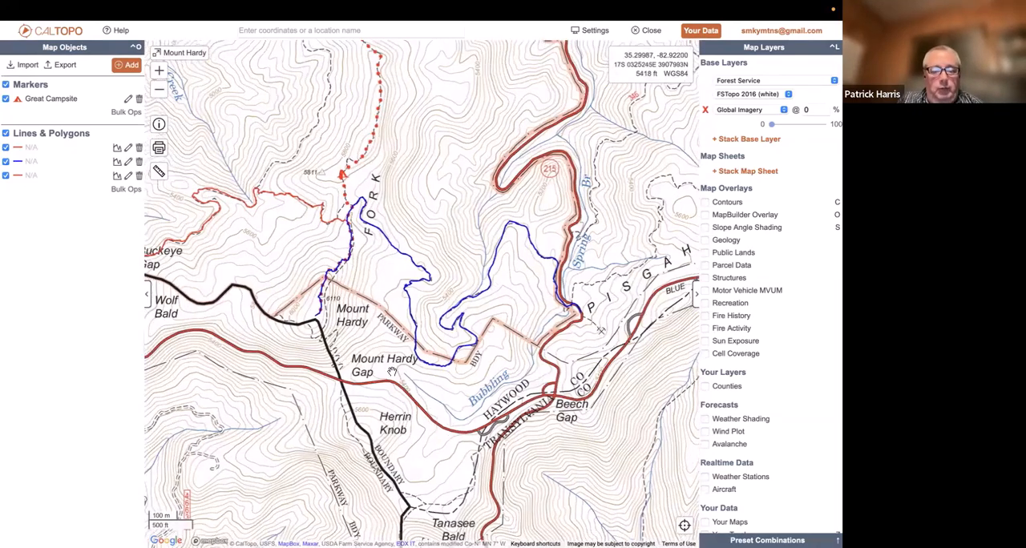
scroll(392, 371, up, 2)
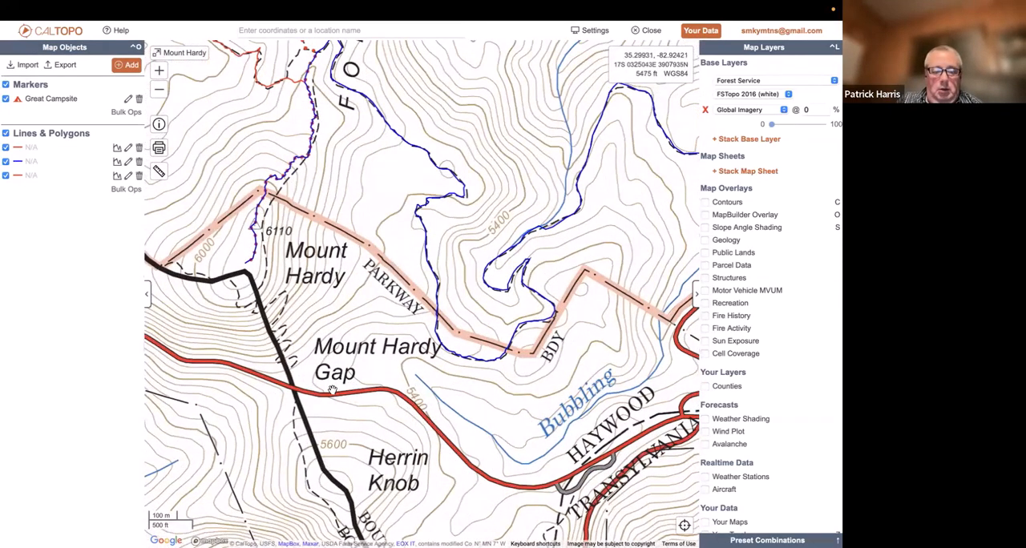
click(332, 390)
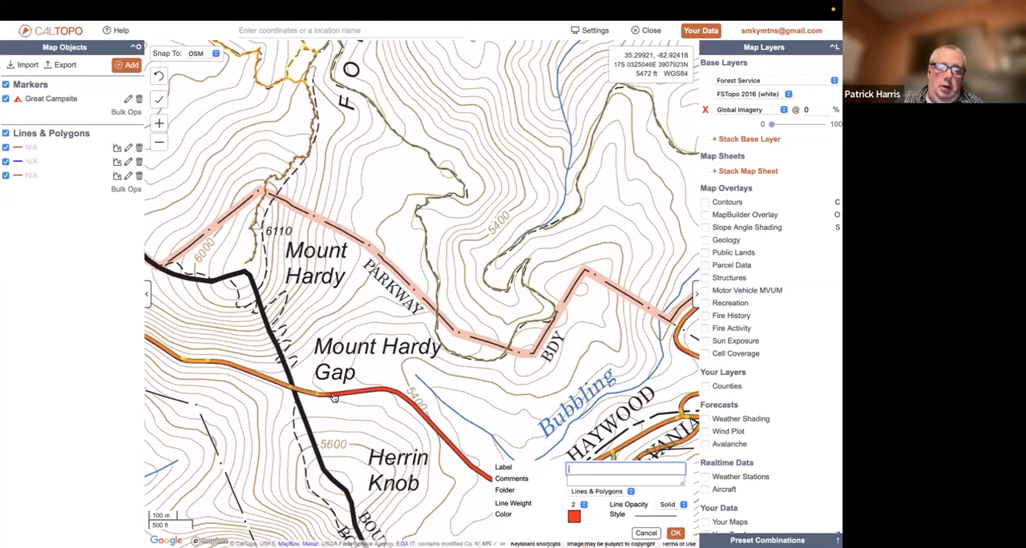
click(334, 399)
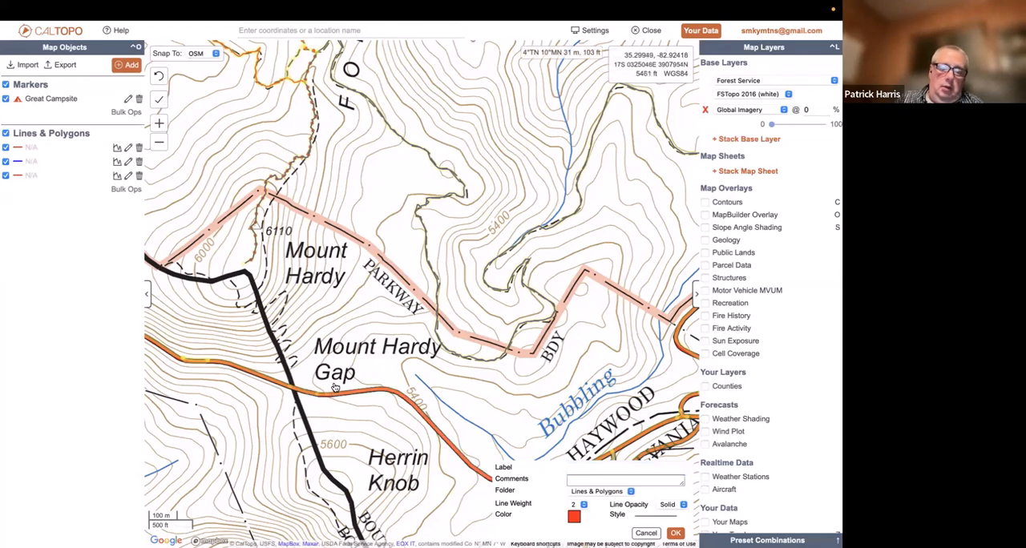
click(303, 336)
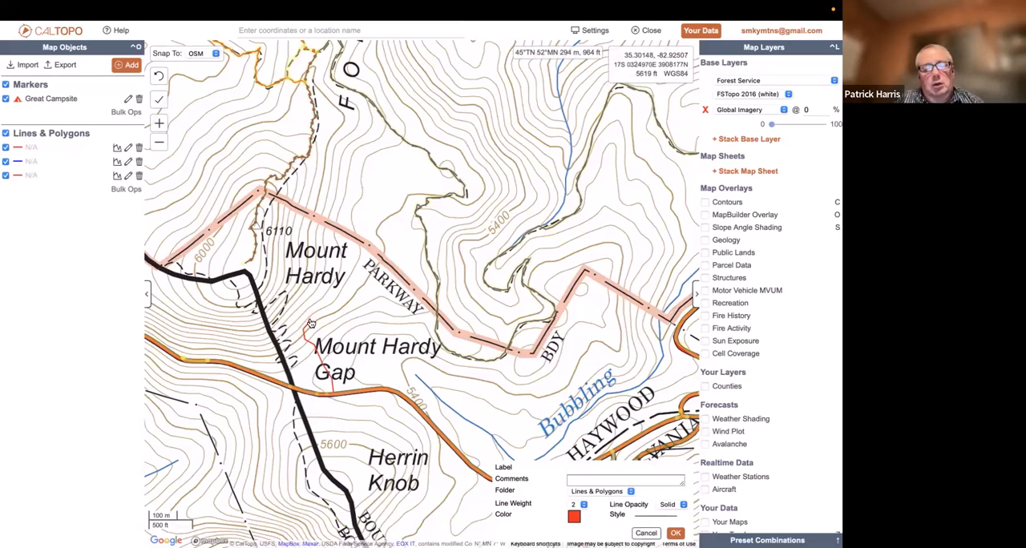
mouse_move(322, 301)
mouse_down()
mouse_move(331, 306)
mouse_move(327, 283)
mouse_move(337, 277)
mouse_move(322, 201)
mouse_move(283, 182)
mouse_up()
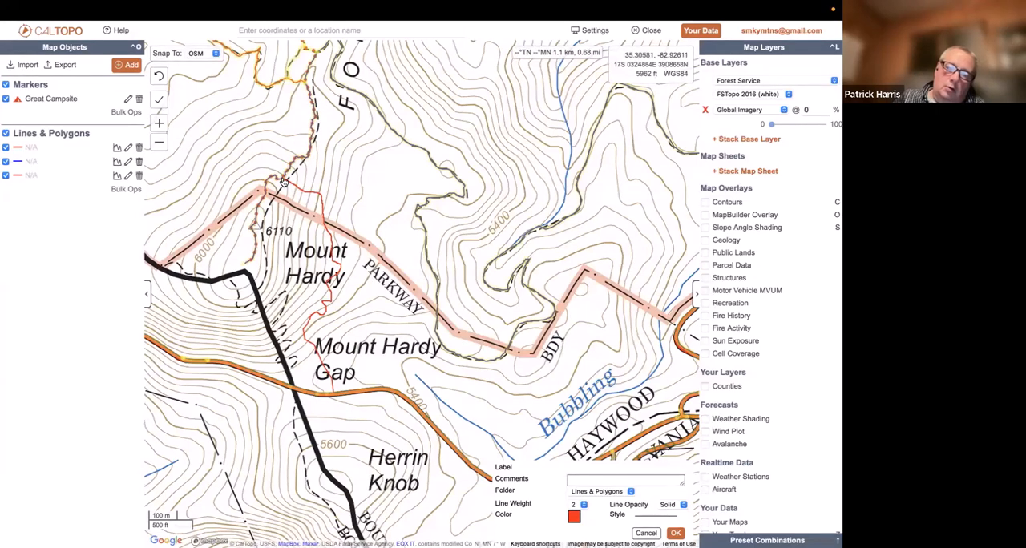
drag(283, 182, 327, 242)
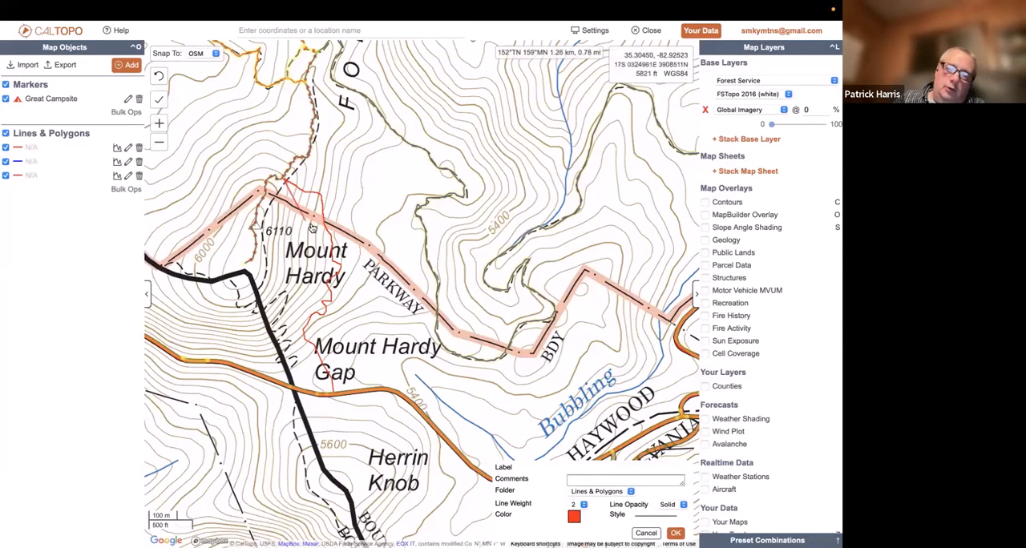
click(675, 533)
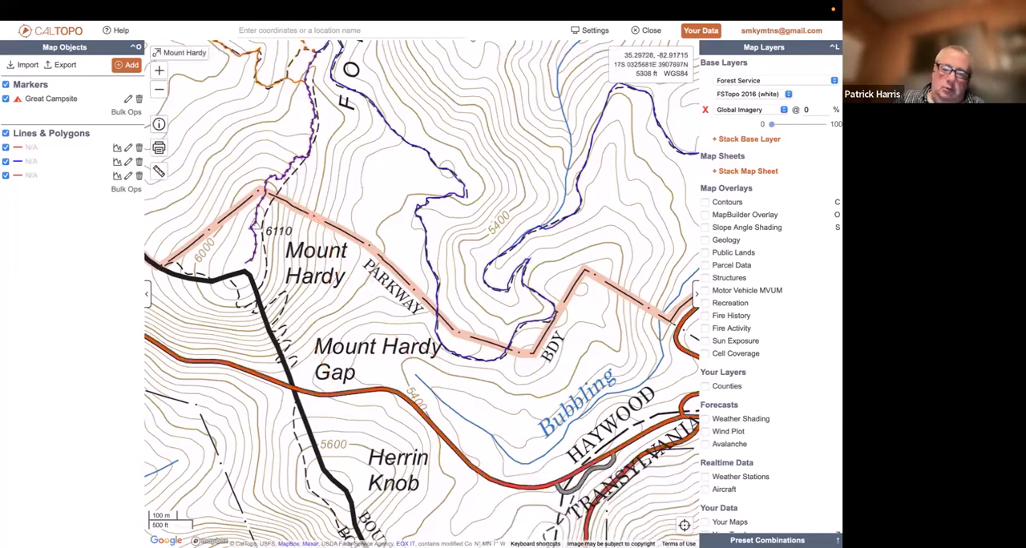
click(327, 285)
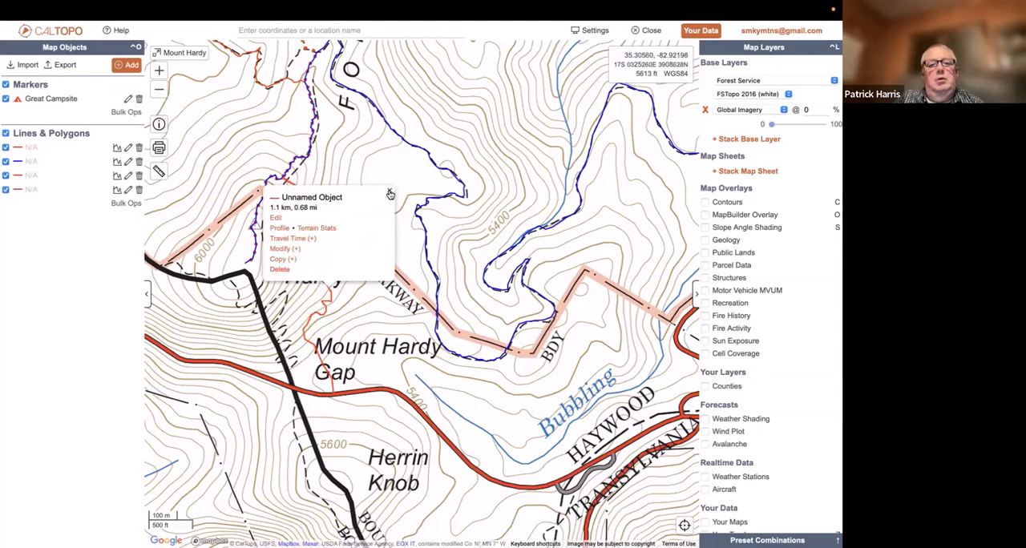
click(390, 193)
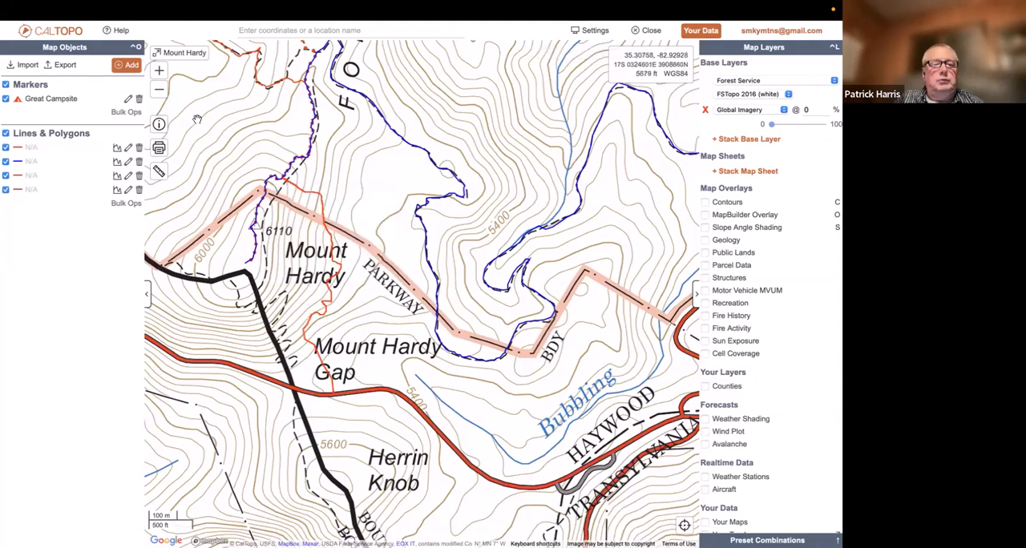
View the drawn lines around Mount Hardy with the map layer list hidden, and show the list again
click(160, 91)
click(161, 91)
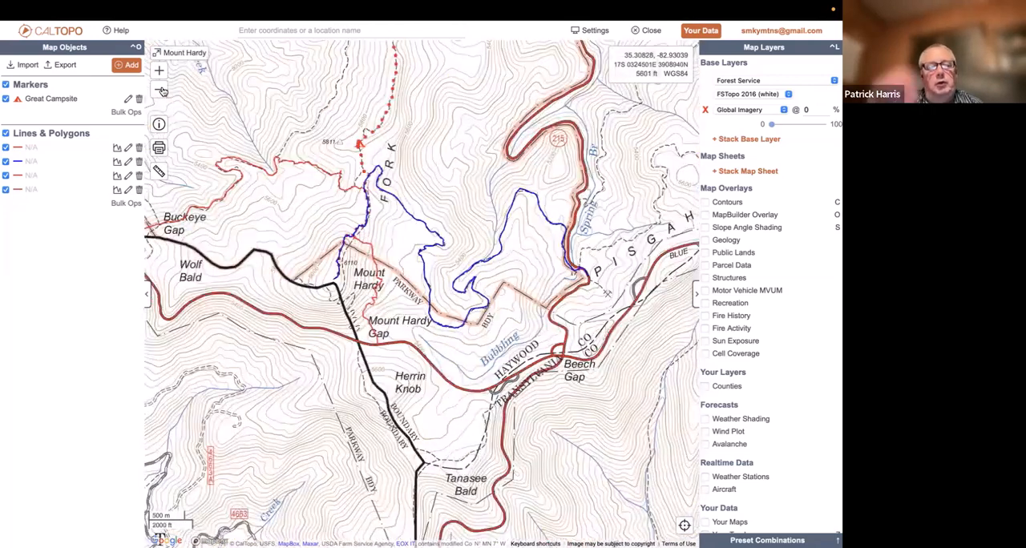
click(160, 91)
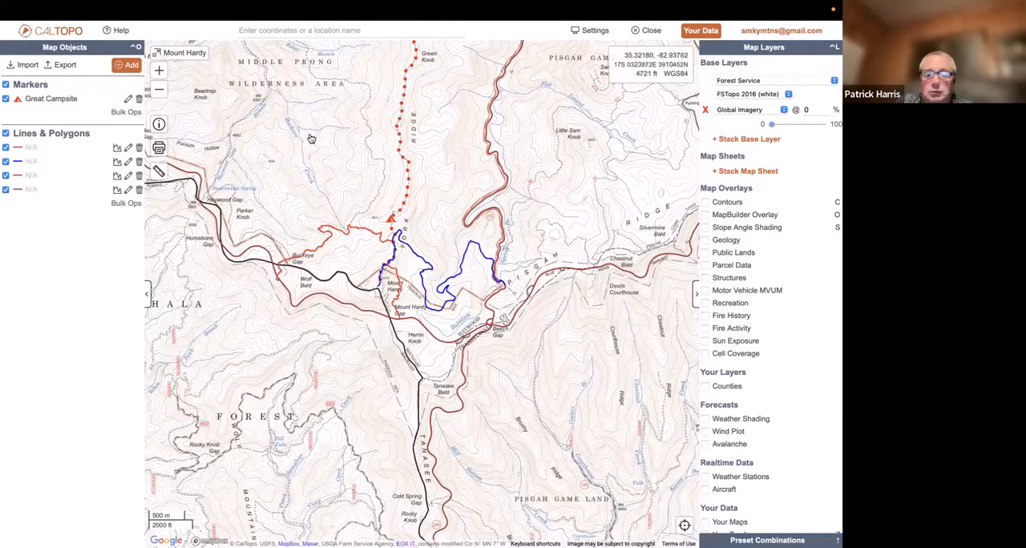
scroll(311, 139, up, 3)
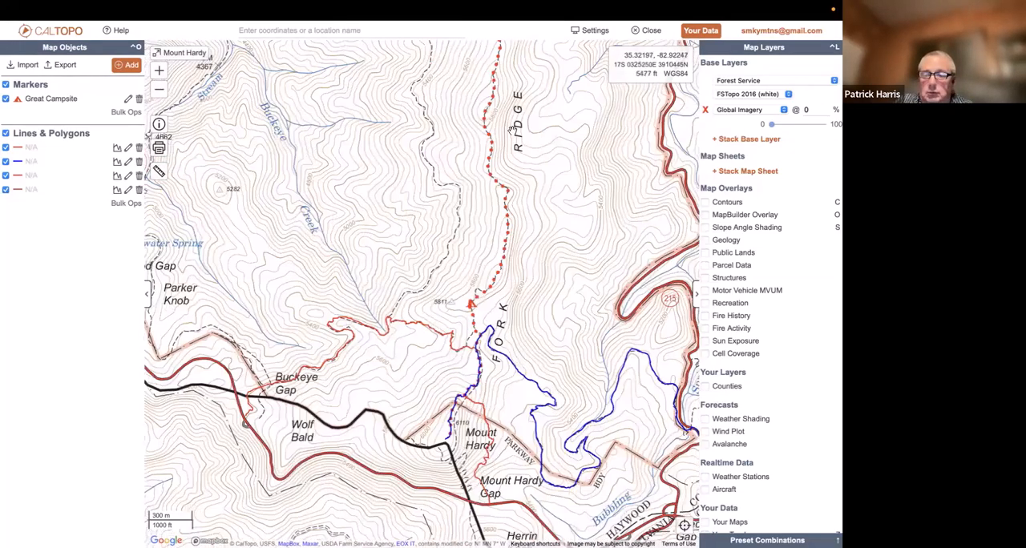
click(698, 297)
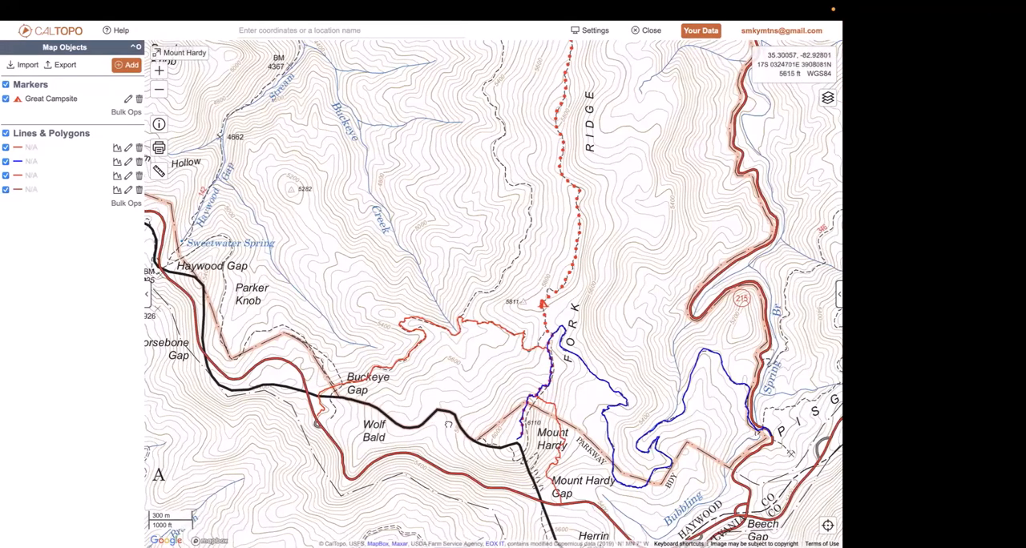
drag(449, 425, 425, 403)
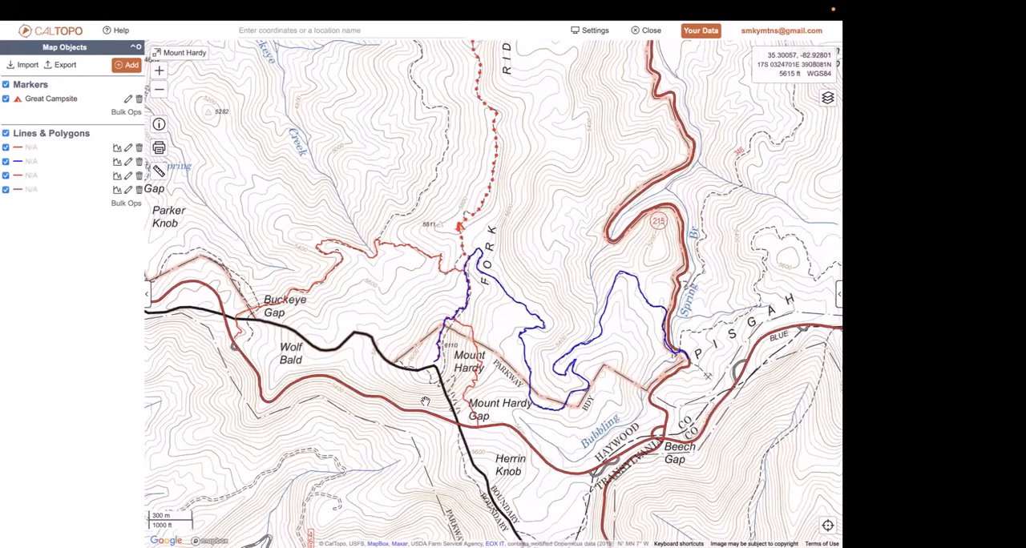
click(827, 97)
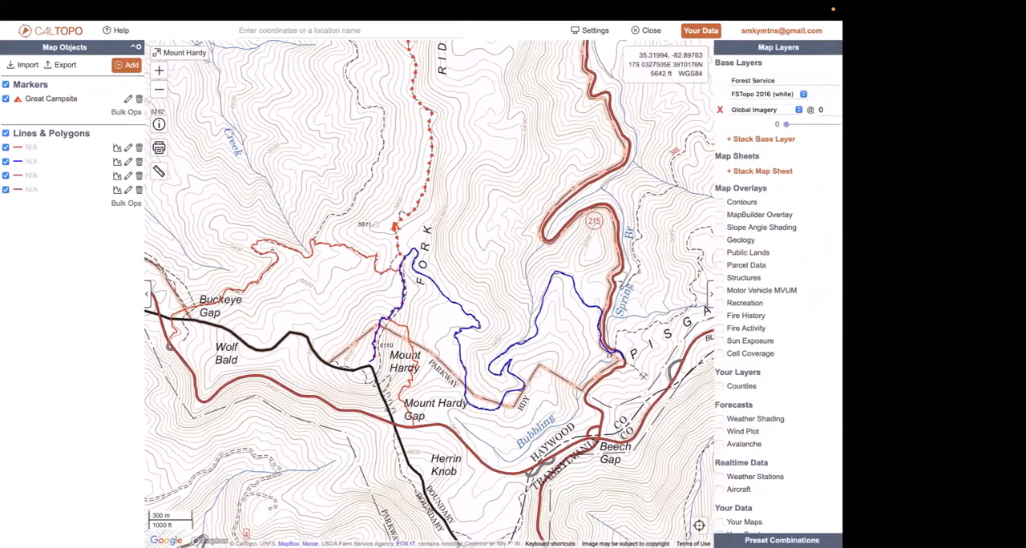
Look through the available base layers, keep Forest Service, and take the browser window out of full screen
click(800, 81)
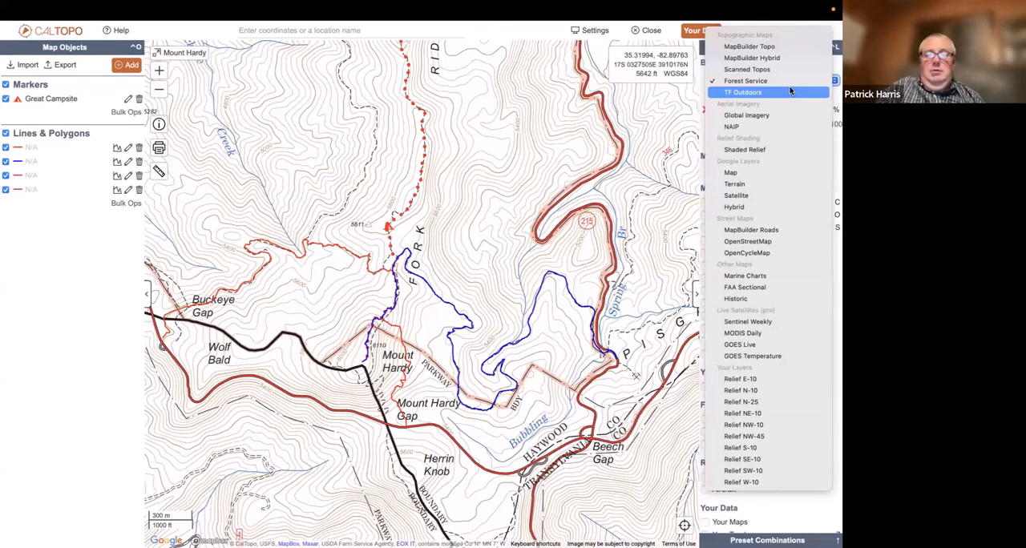
click(656, 149)
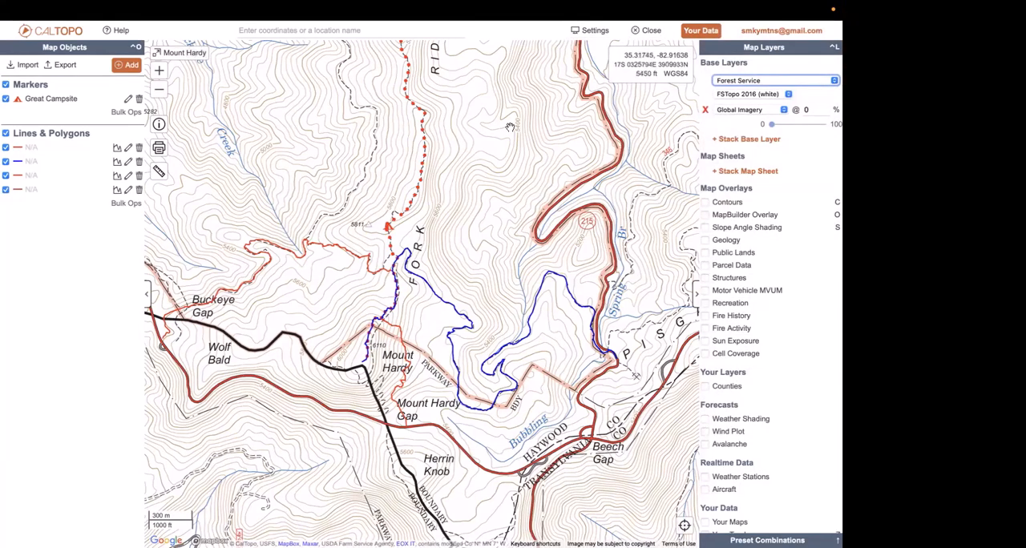
mouse_move(323, 4)
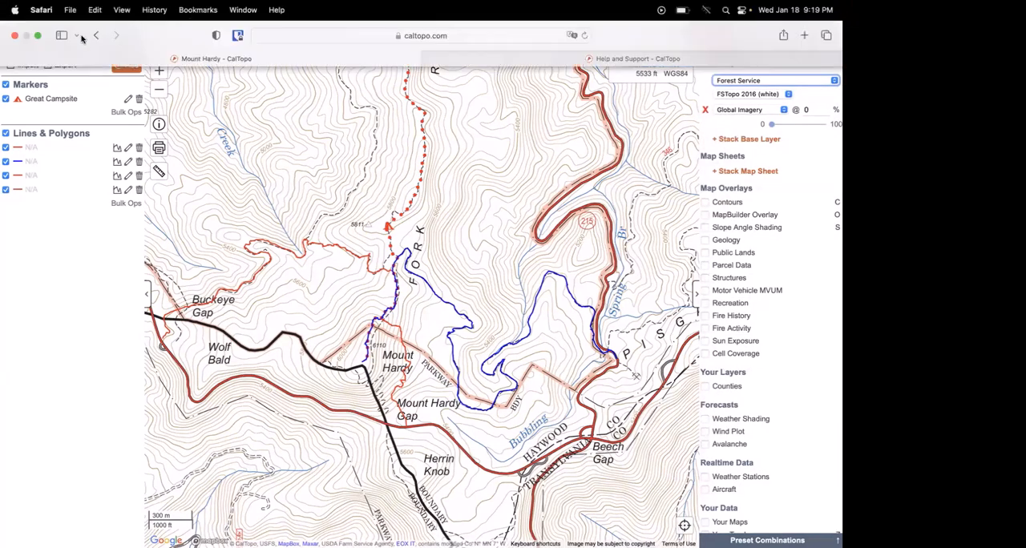
click(38, 35)
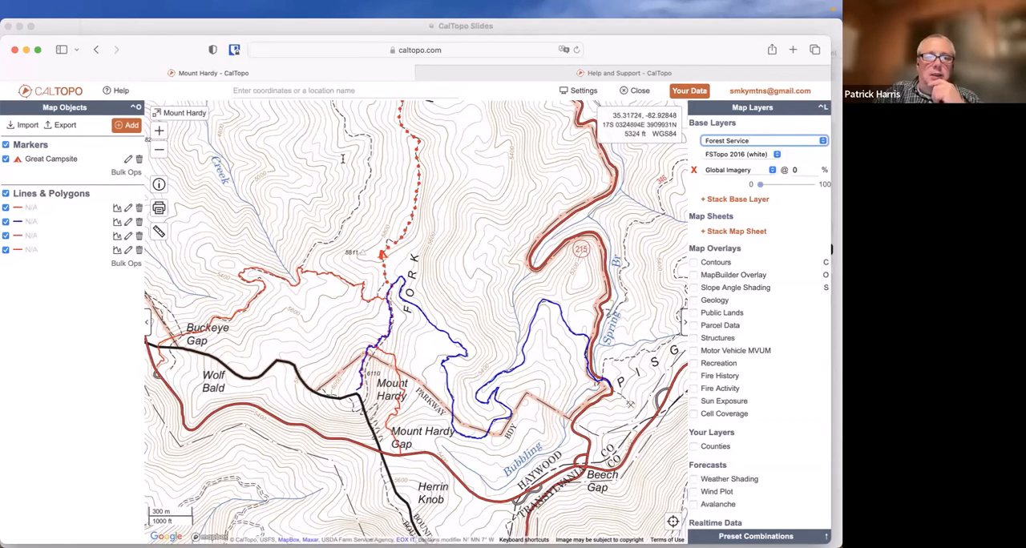
Switch to the CalTopo Slides presentation, return to the map, and switch briefly to Zoom and back
click(191, 29)
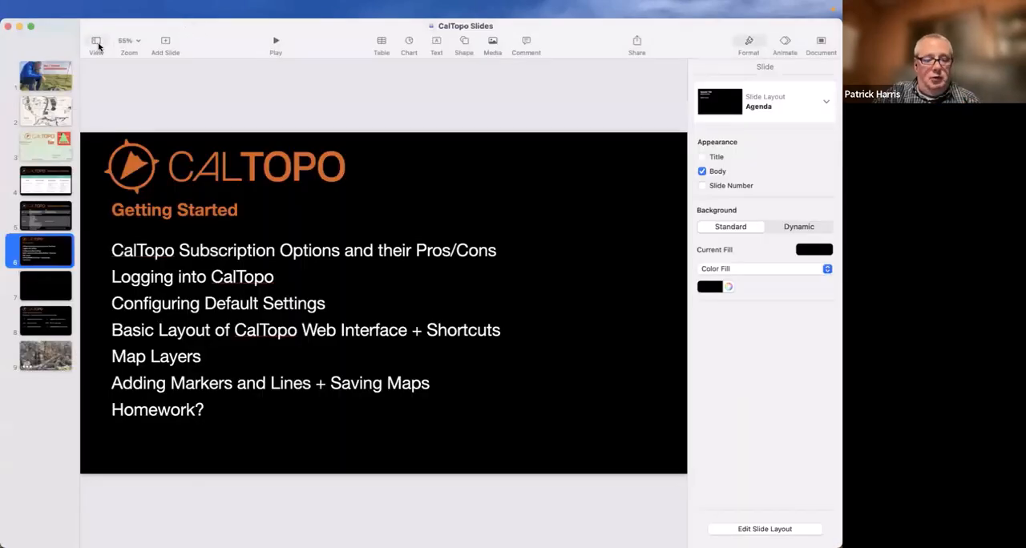
key(super+Tab)
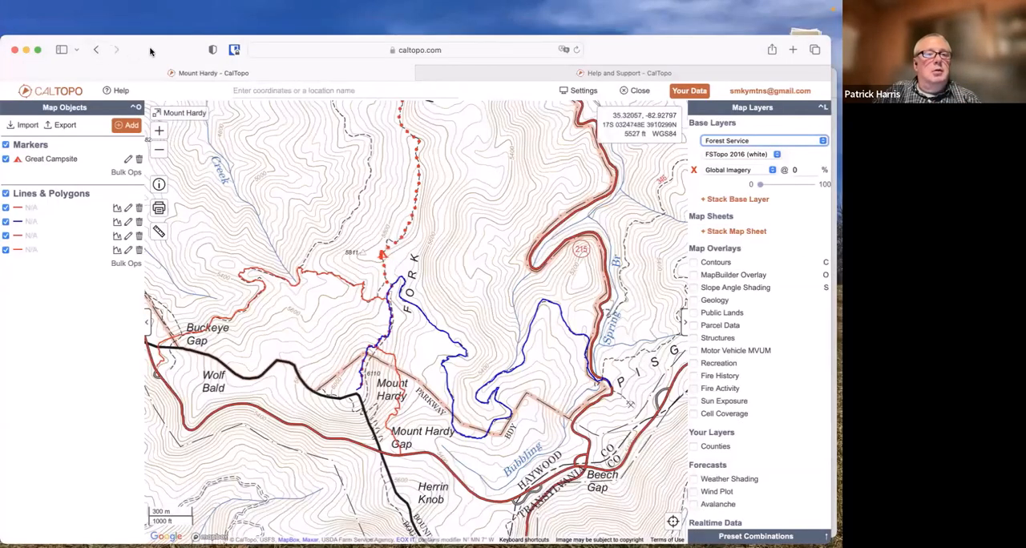
mouse_move(3, 288)
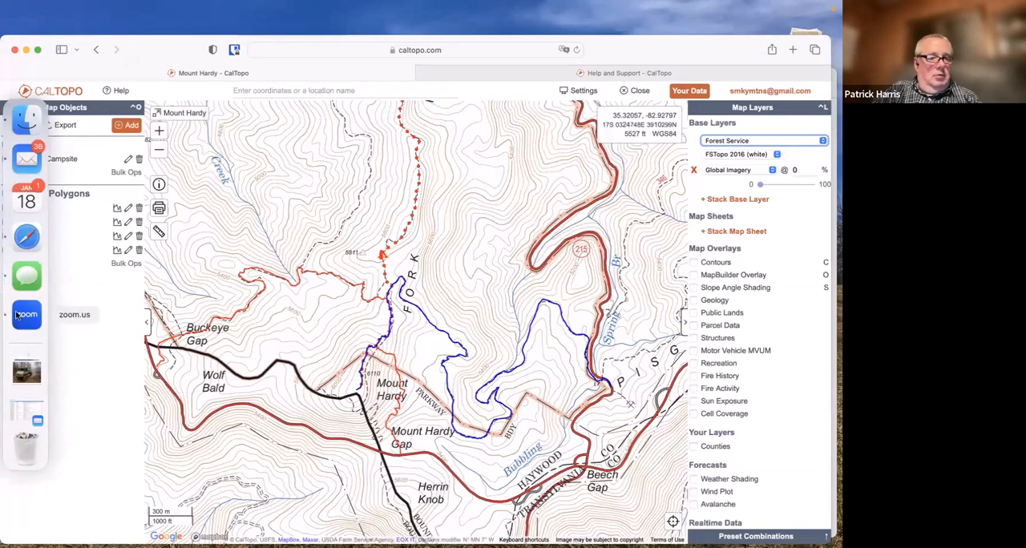
click(24, 315)
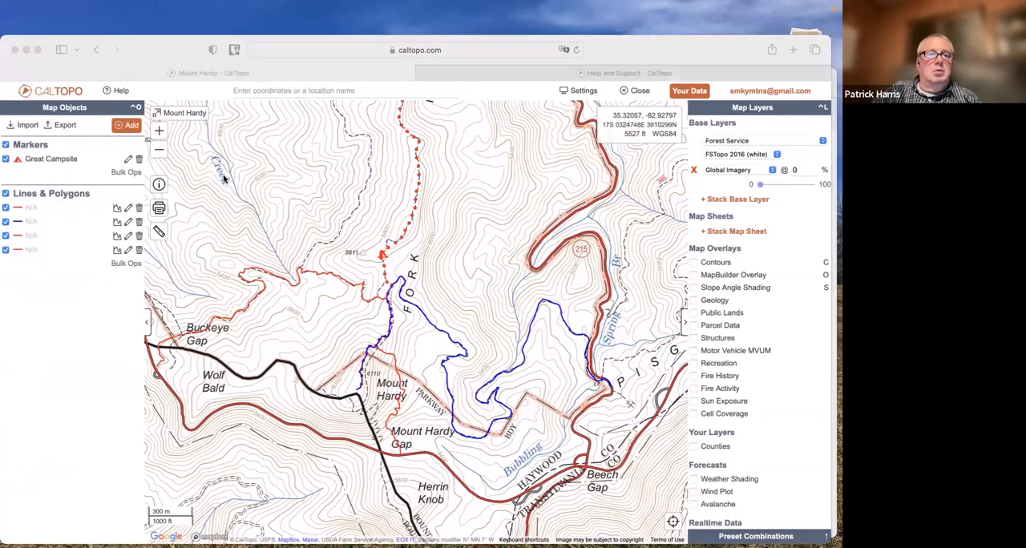
key(super+Tab)
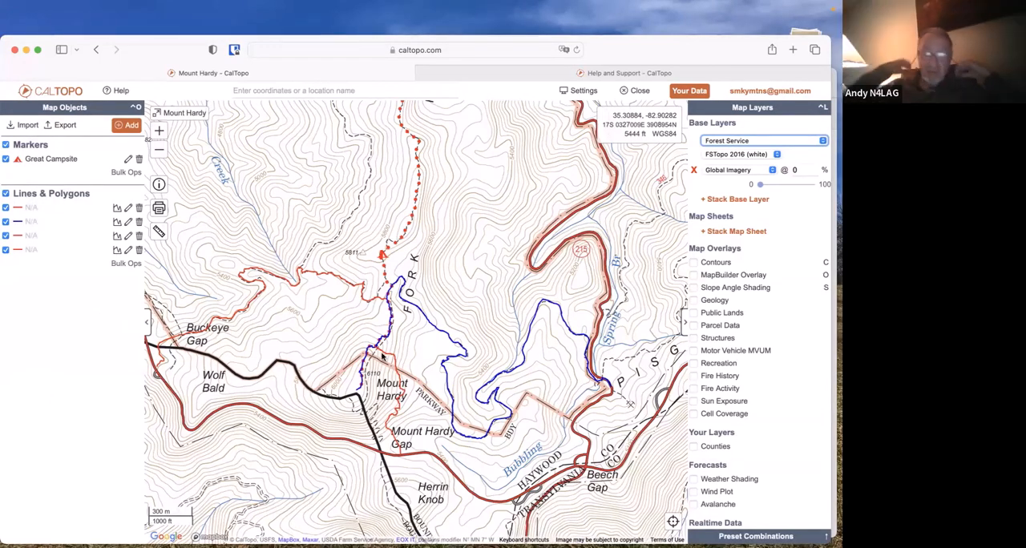
Open the area around Mount Hardy Gap in Google Maps and request directions to Mount Hardy Gap
drag(418, 427, 427, 298)
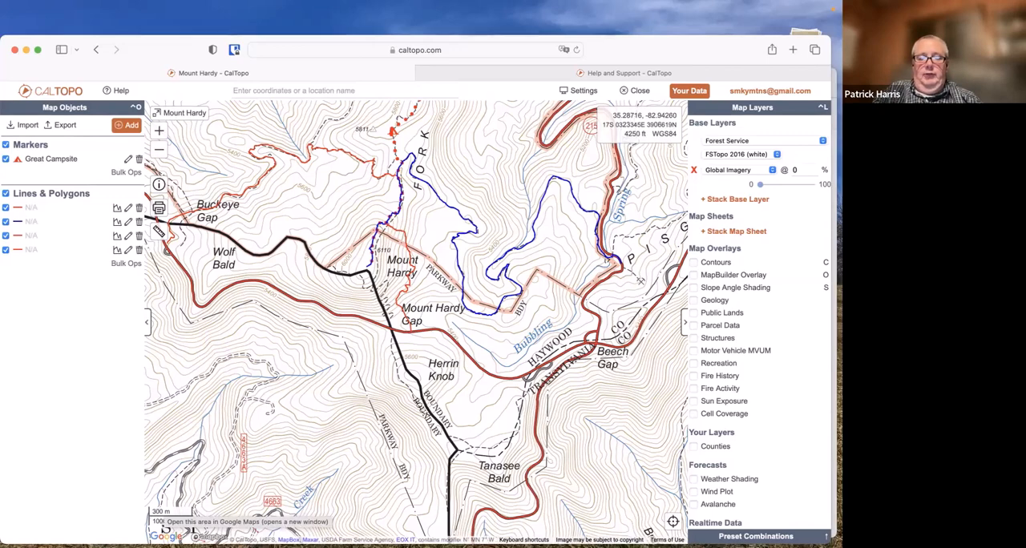
click(166, 531)
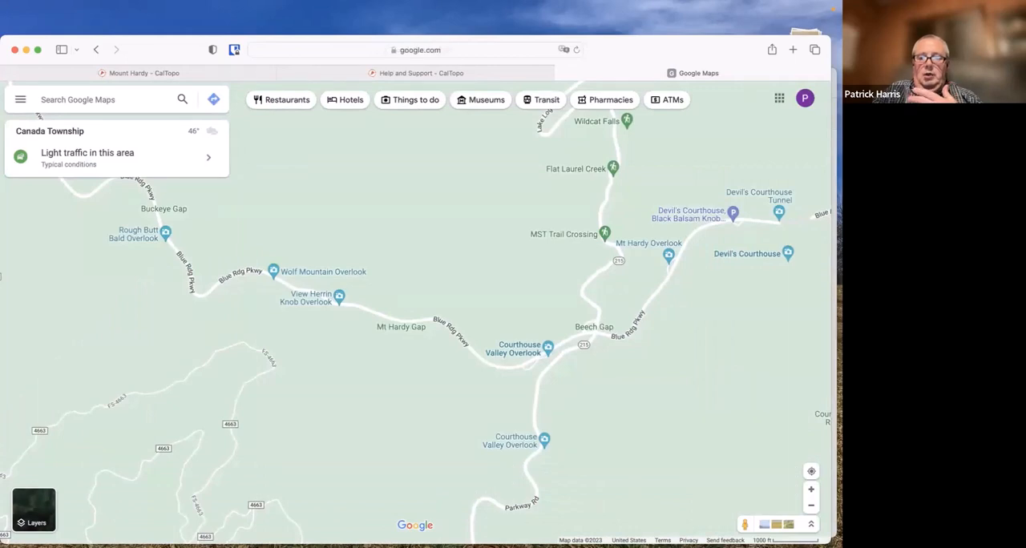
right_click(395, 326)
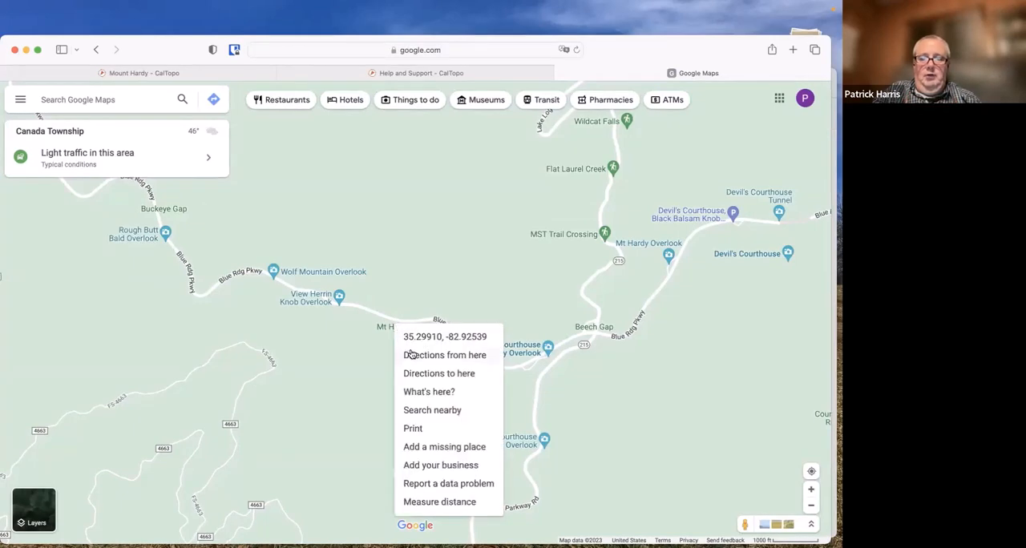
click(411, 373)
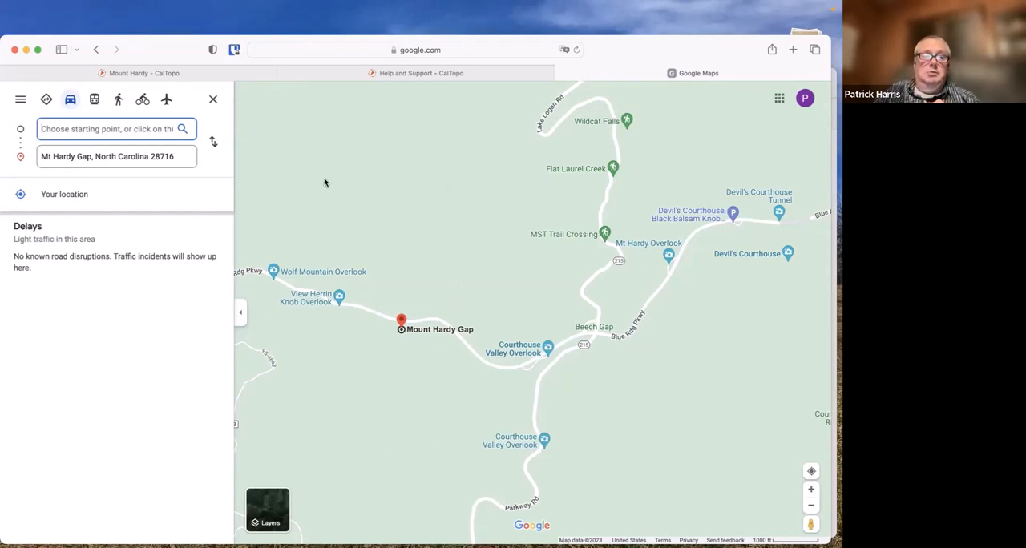
Close the Google Maps page and the CalTopo Help and Support page to return to the Mount Hardy map
click(561, 72)
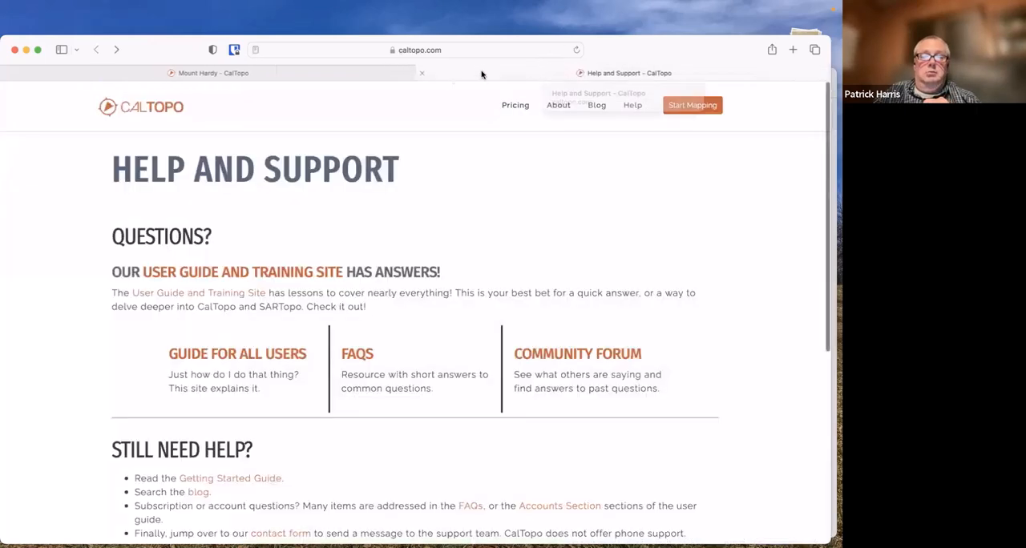
click(423, 74)
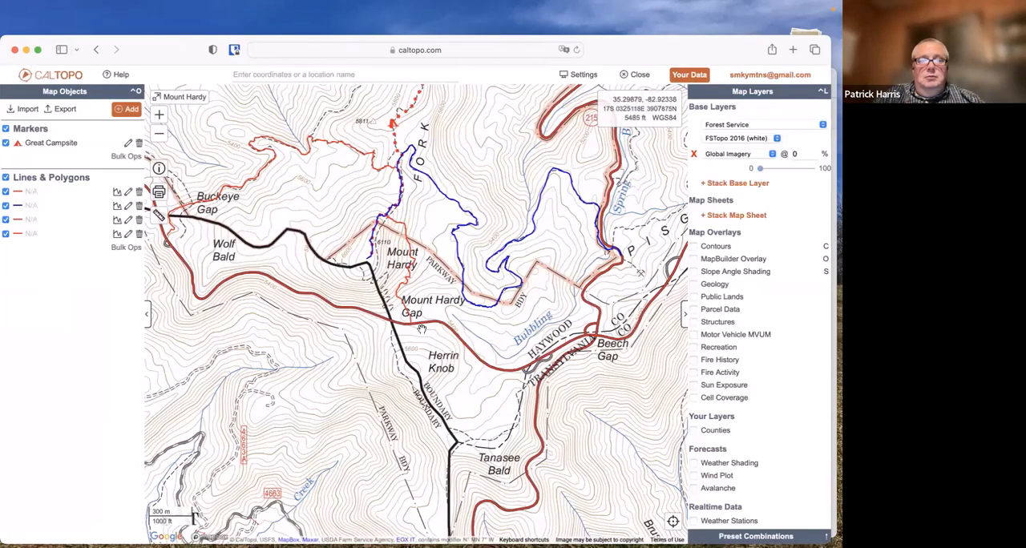
Move the browser window to uncover the Messages window behind it, and close Messages
drag(185, 48, 189, 13)
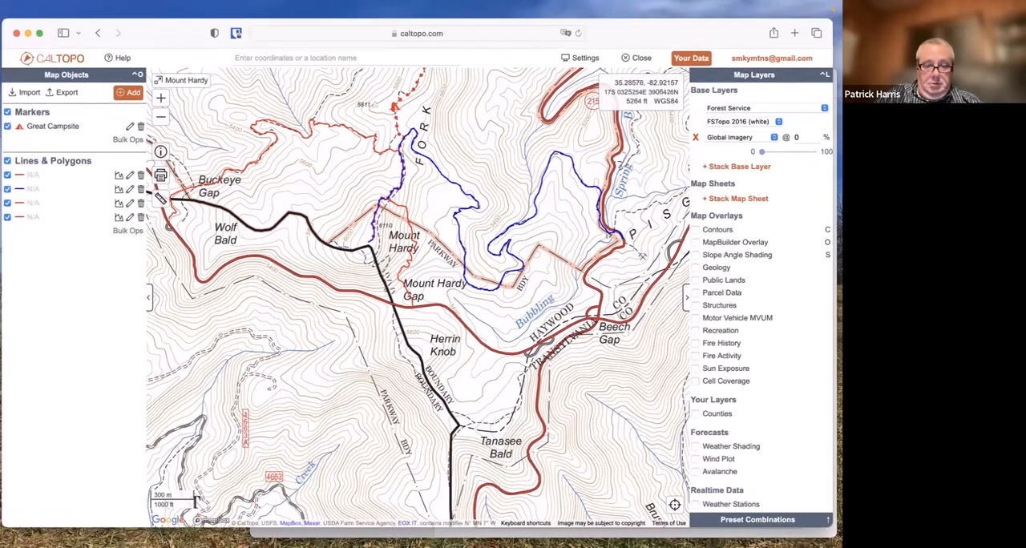
click(447, 531)
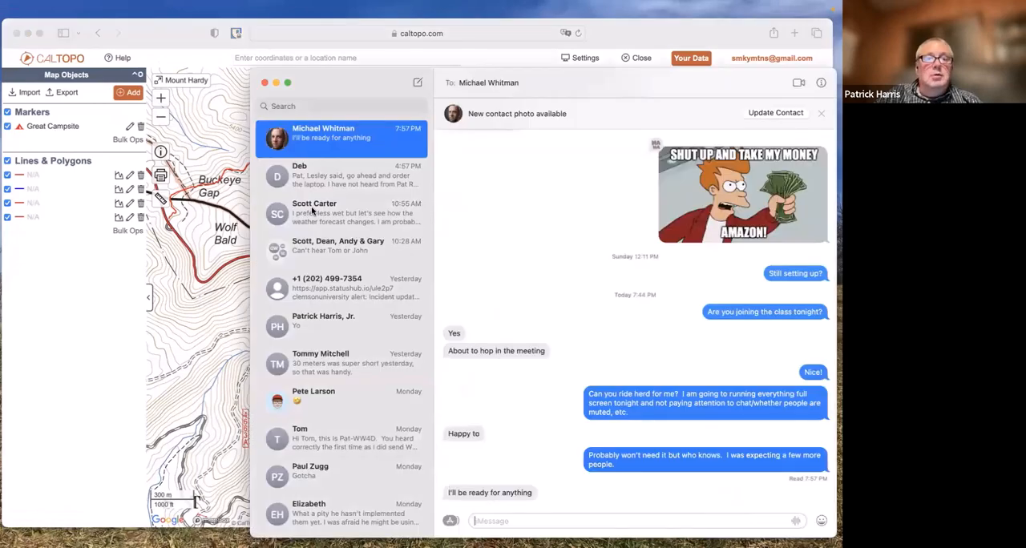
click(264, 84)
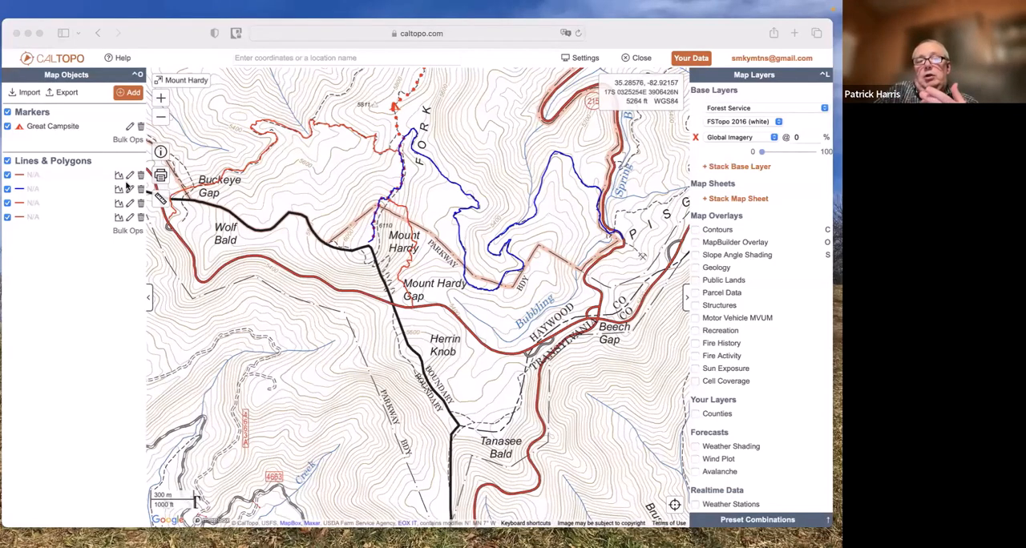
Examine the Forest Service map's coverage across the wider region, and return to the drawn lines around Mount Hardy
click(162, 119)
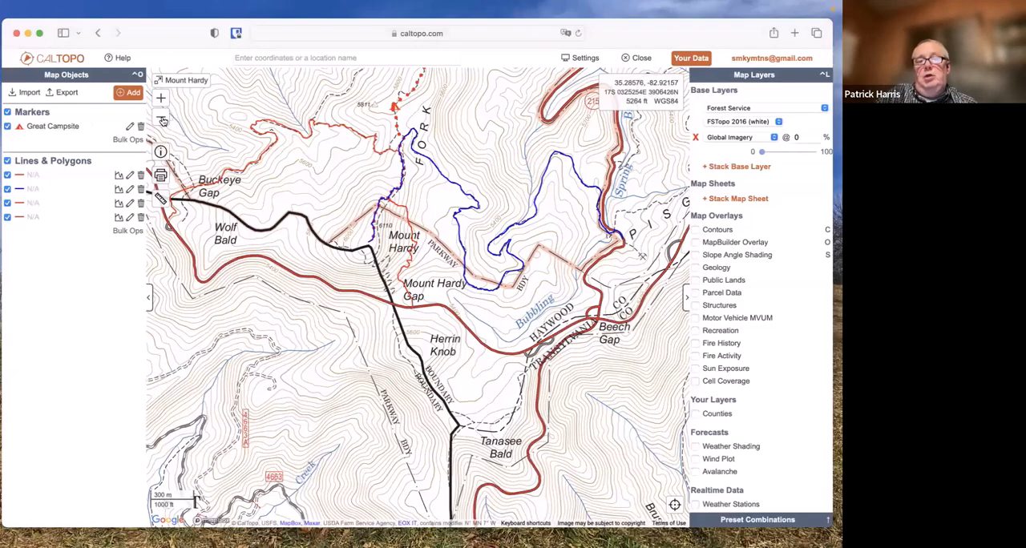
click(162, 119)
click(162, 119)
click(162, 118)
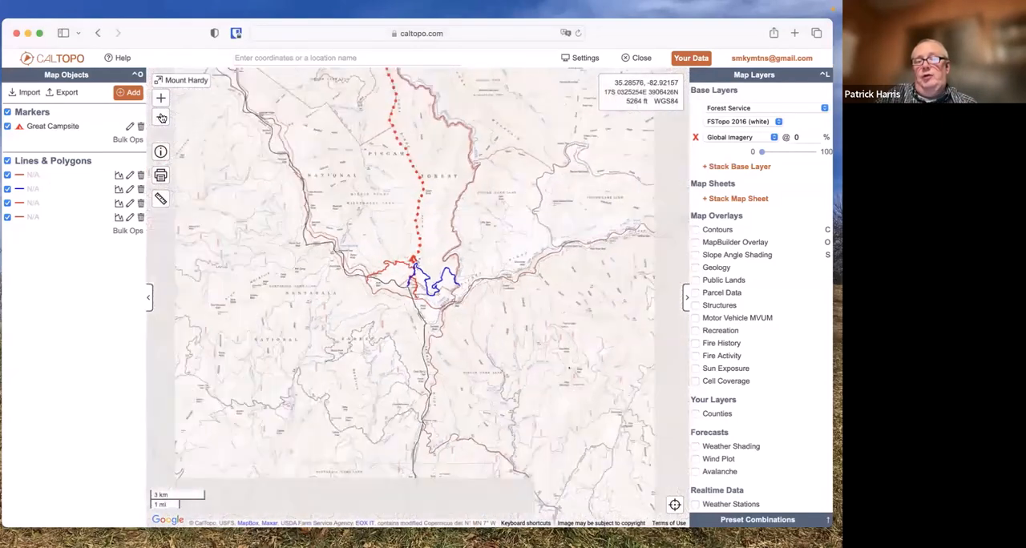
click(162, 118)
click(162, 119)
click(161, 119)
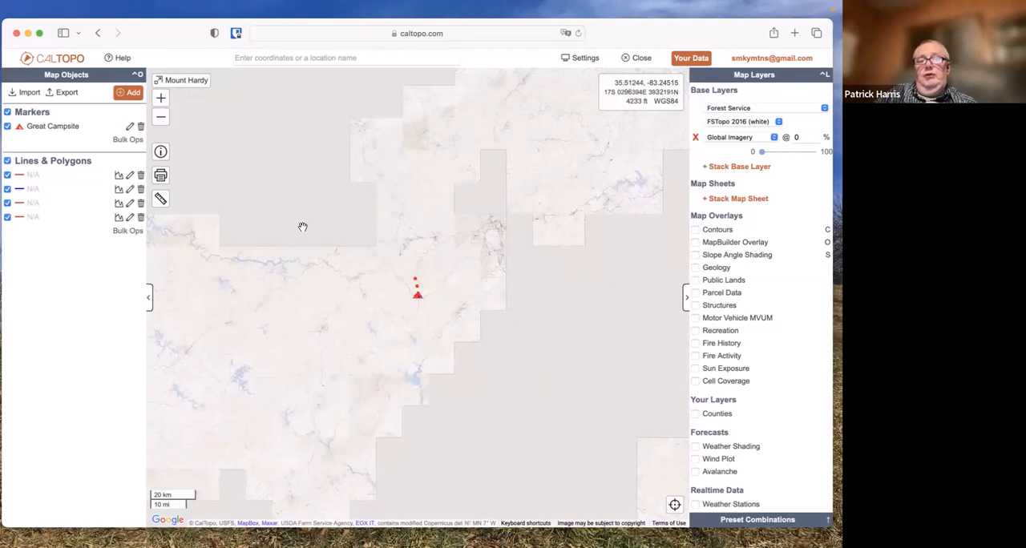
click(161, 119)
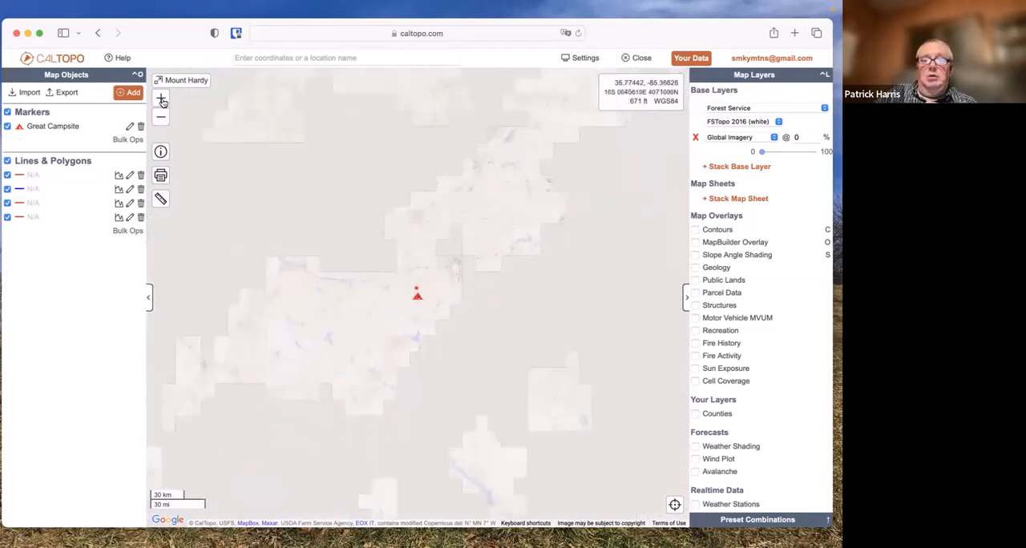
click(161, 98)
click(161, 99)
click(161, 99)
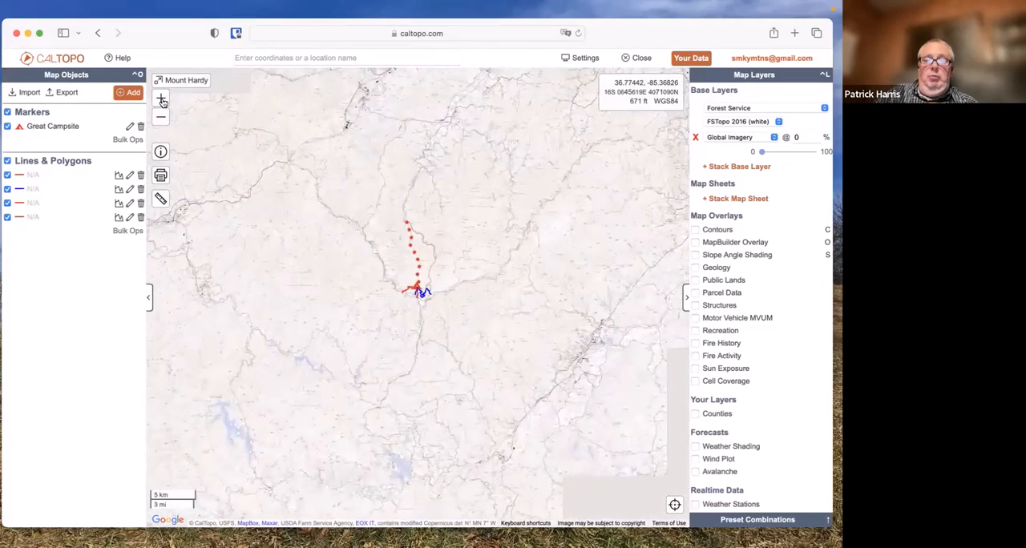
click(161, 98)
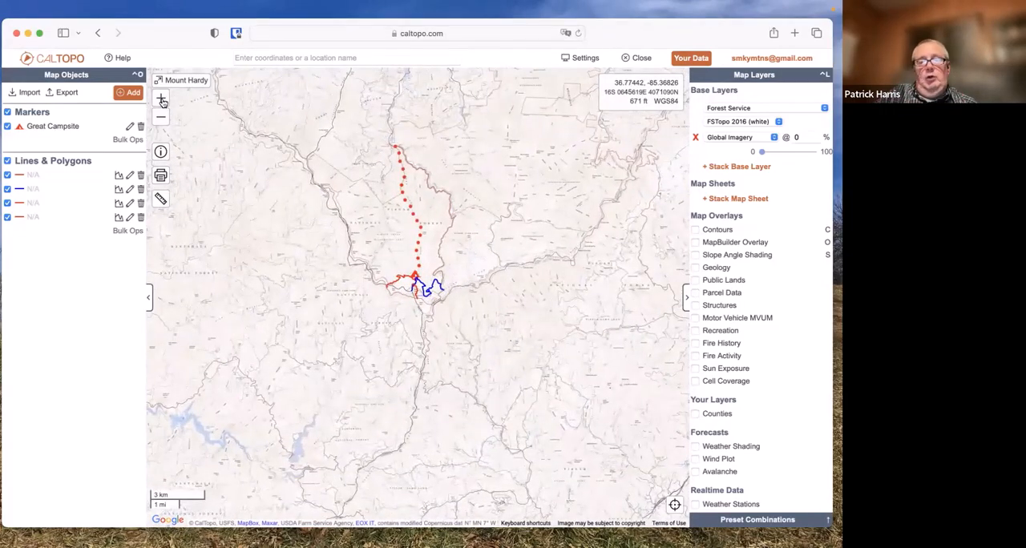
click(161, 99)
click(161, 99)
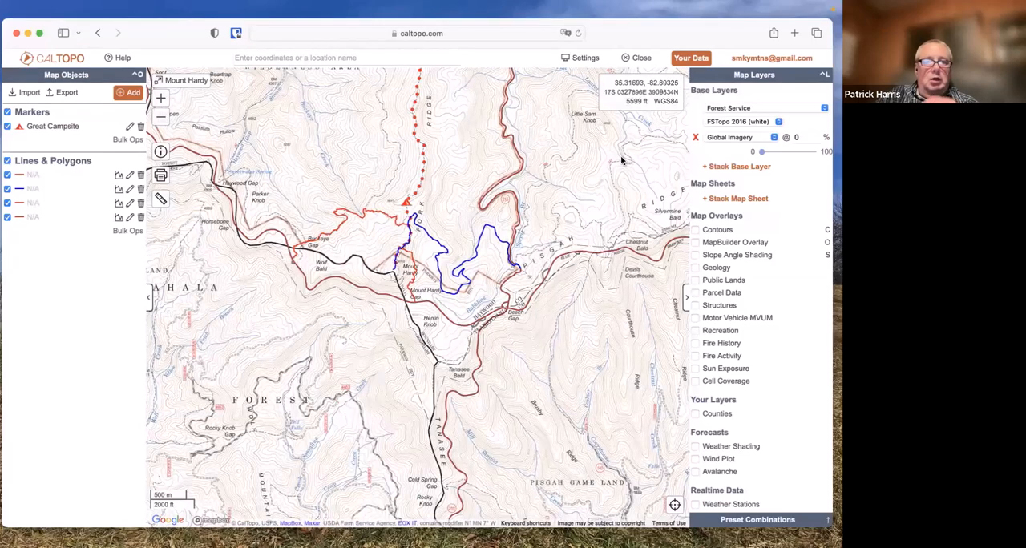
Switch to the Zoom meeting
mouse_move(565, 5)
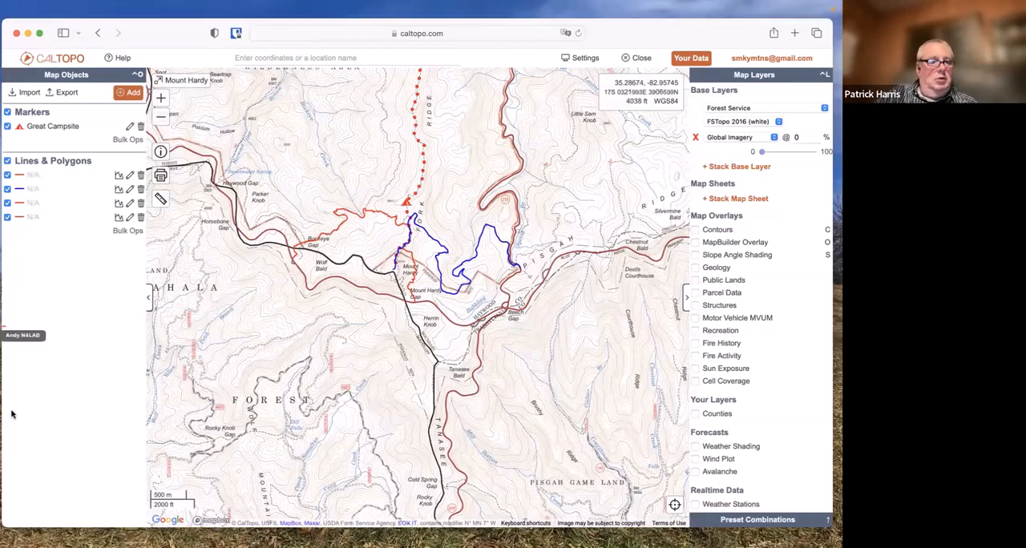
mouse_move(4, 392)
click(27, 314)
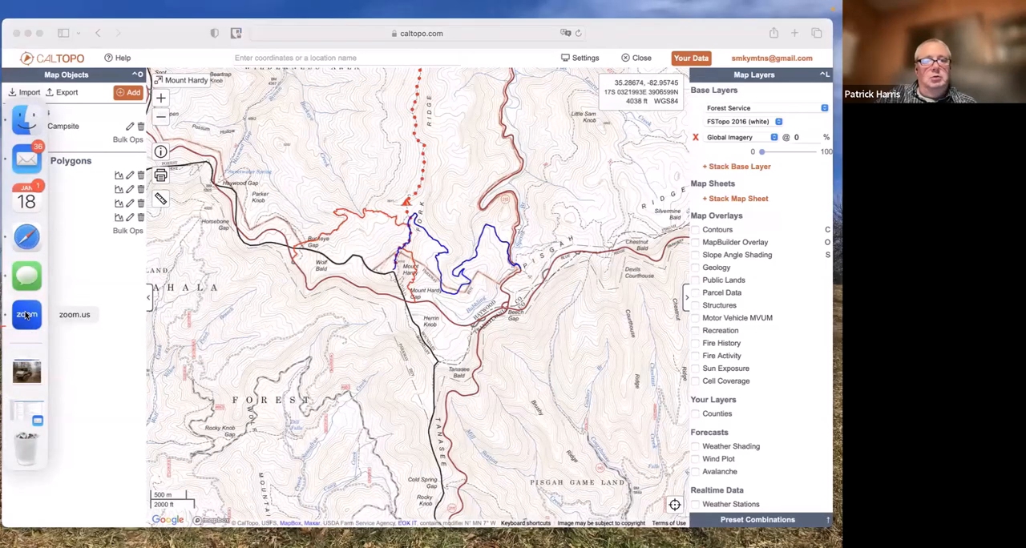
mouse_move(3, 358)
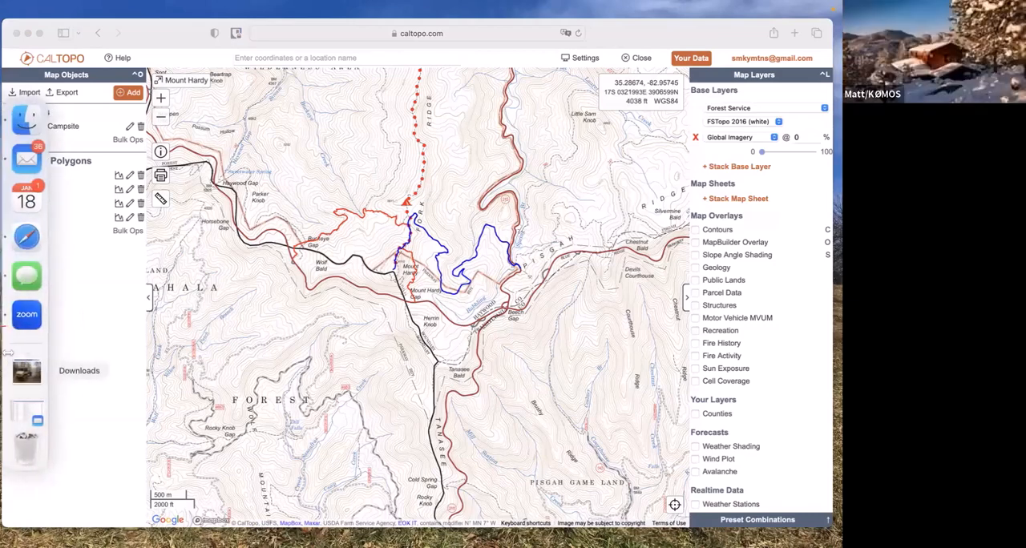